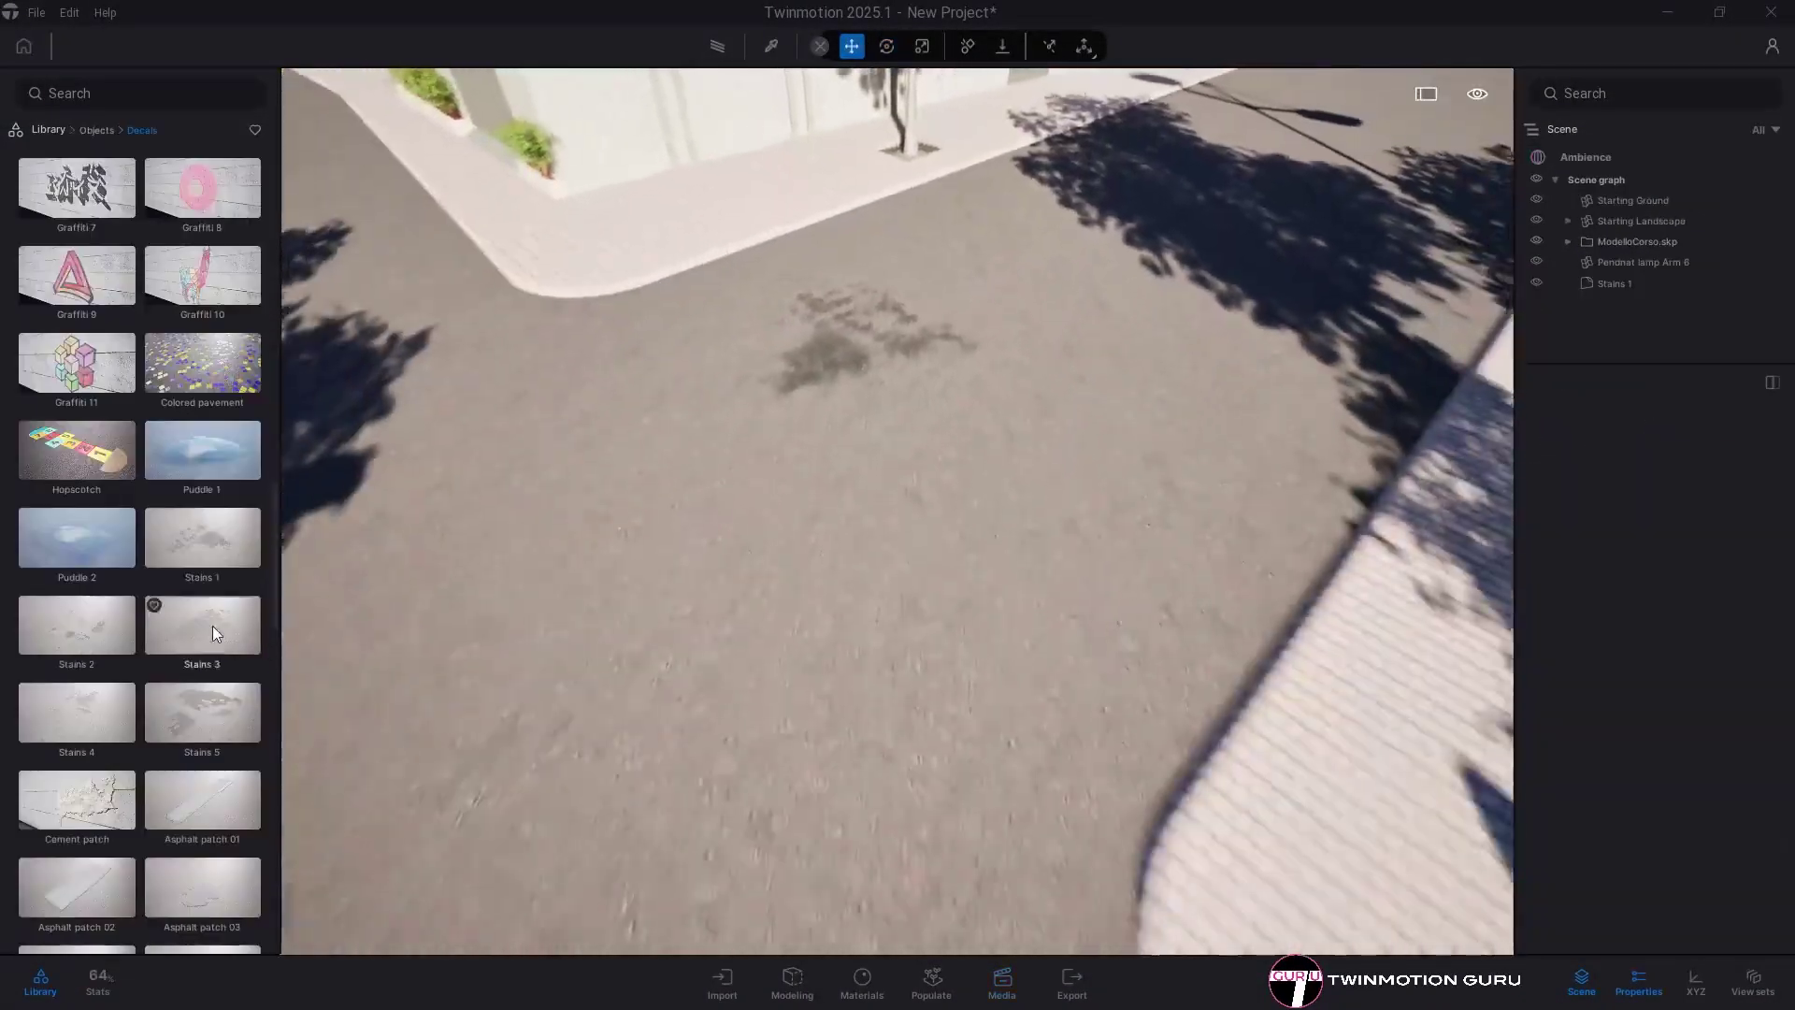
- Drag the Ambience Size slider to shift the sun and re-light the living room by the staircase
drag(211, 626, 1014, 546)
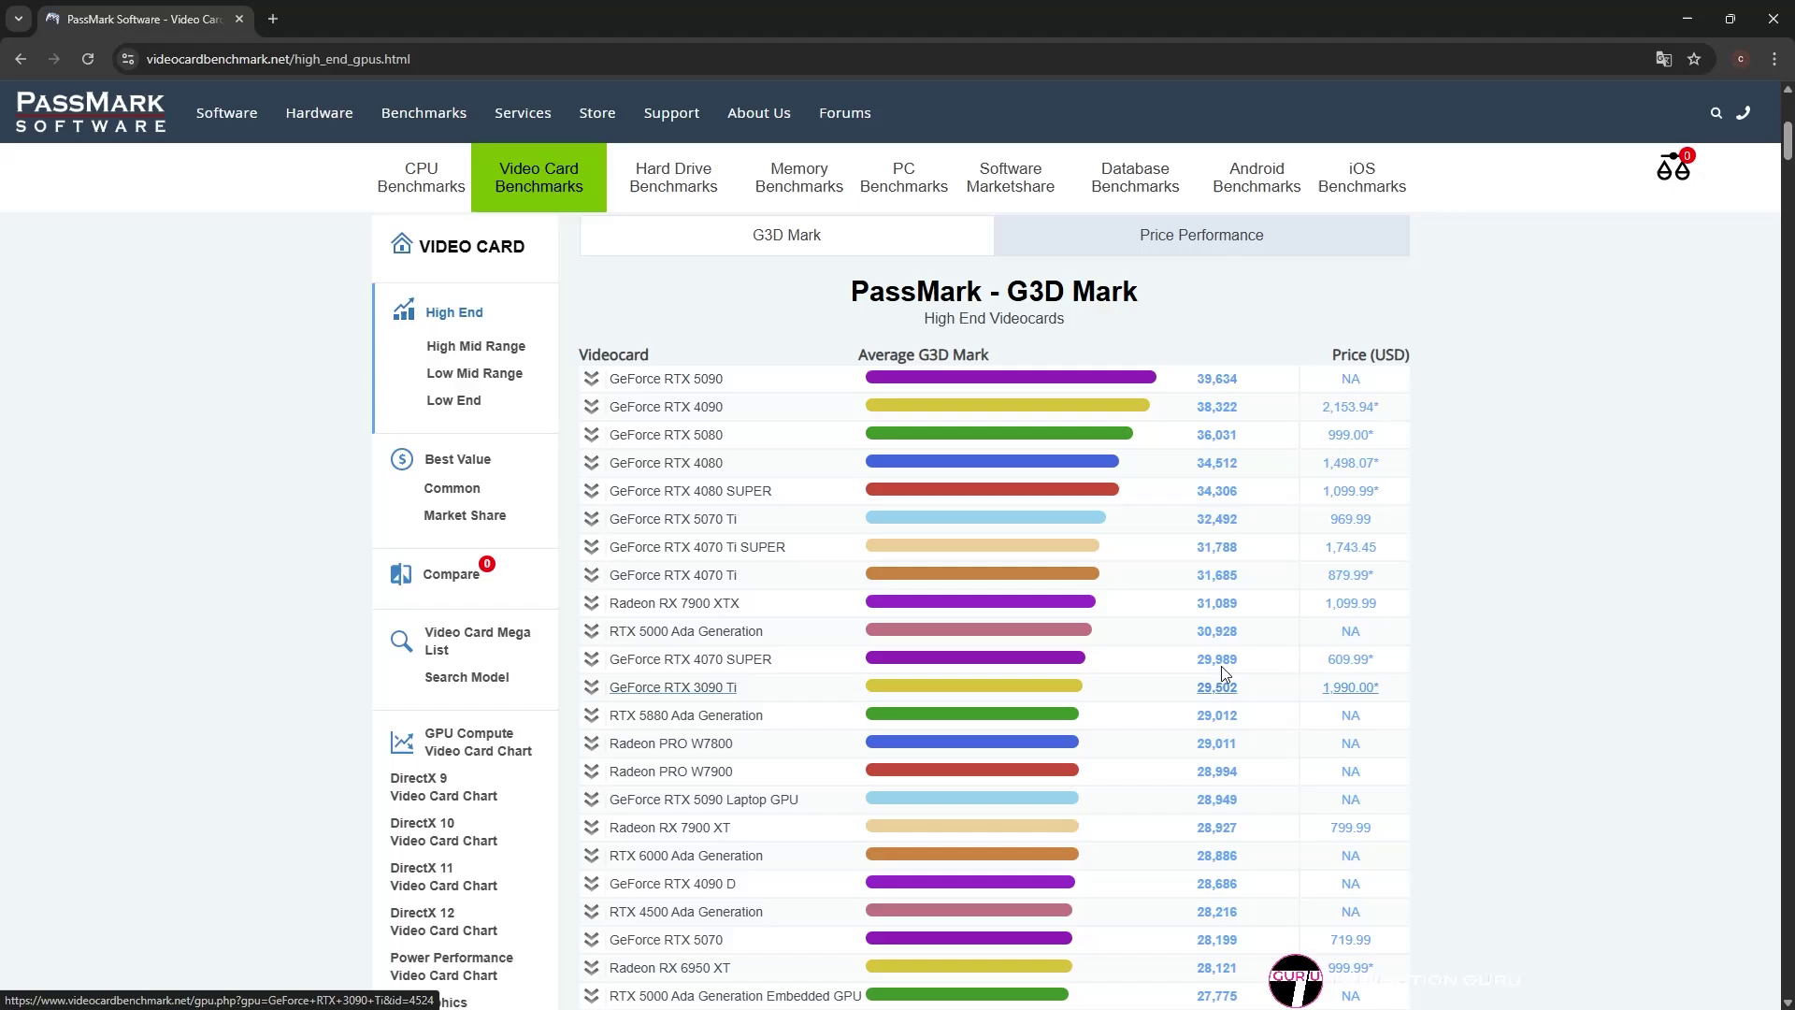
- Open the GeForce RTX 5090 entry from the PassMark G3D Mark high-end video card chart
click(1216, 379)
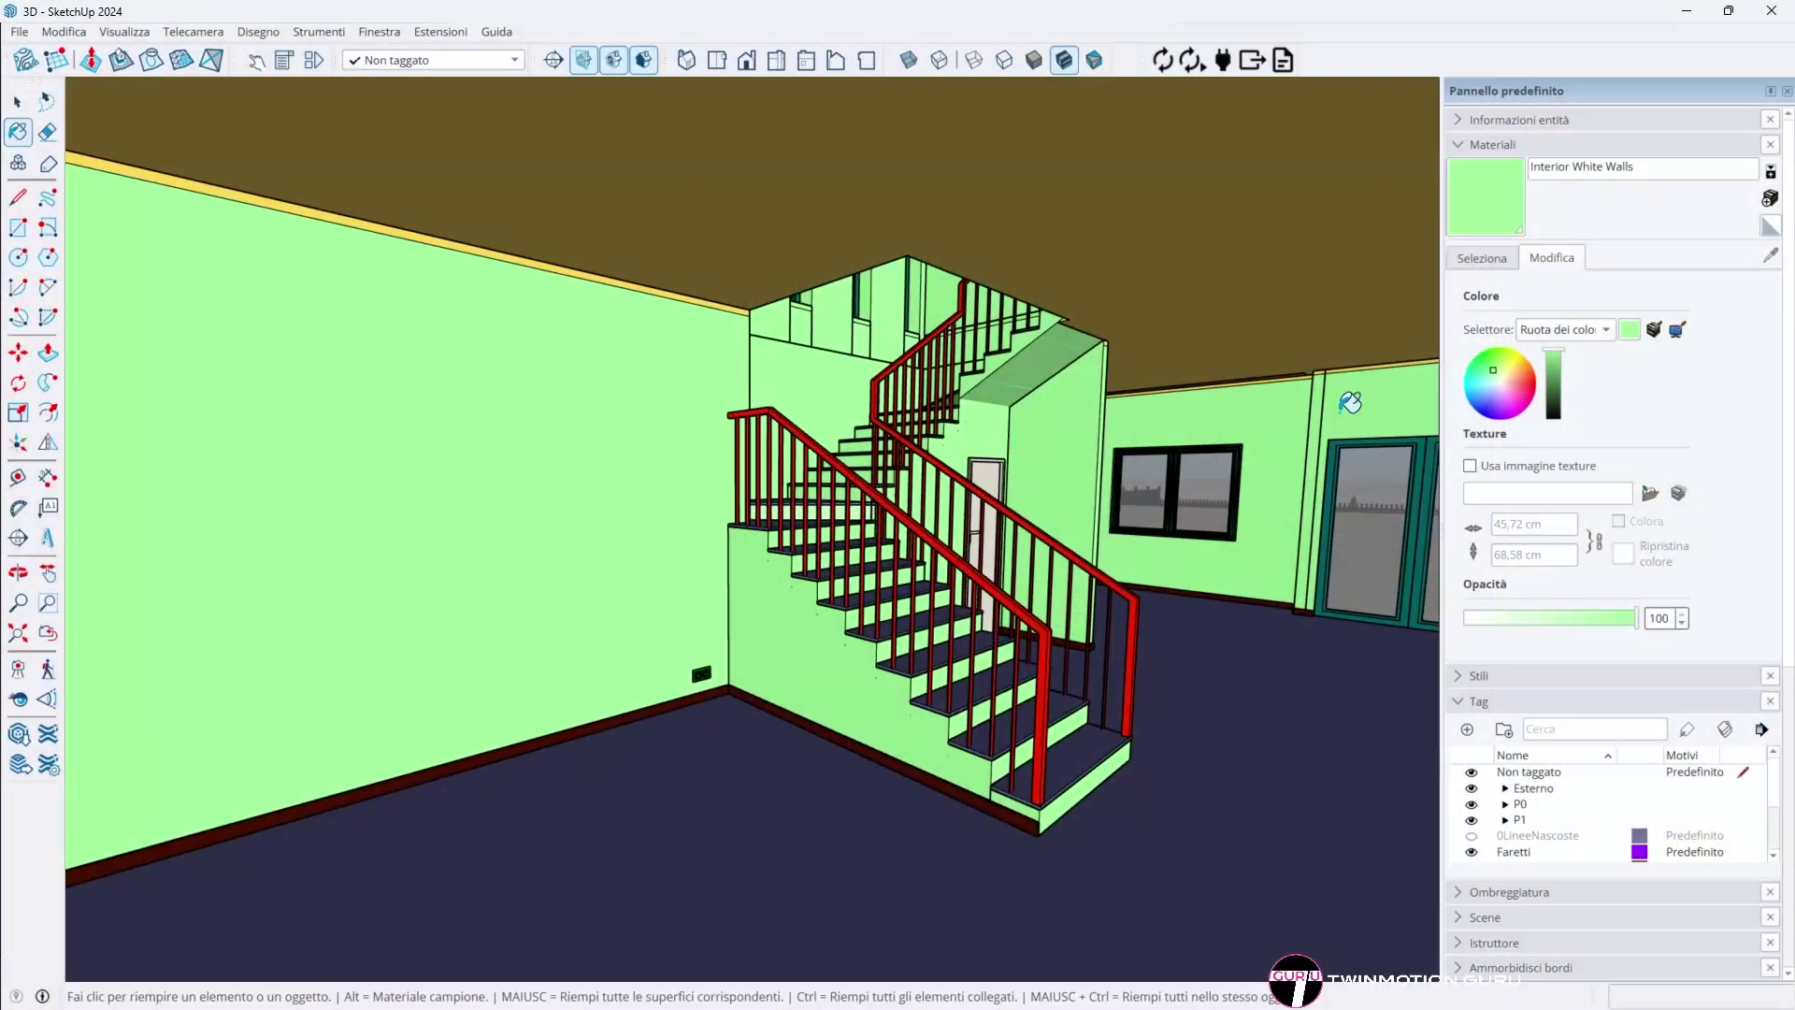
- Drag across the colour wheel to turn the Interior White Walls material from green to cyan
drag(1529, 391, 1446, 385)
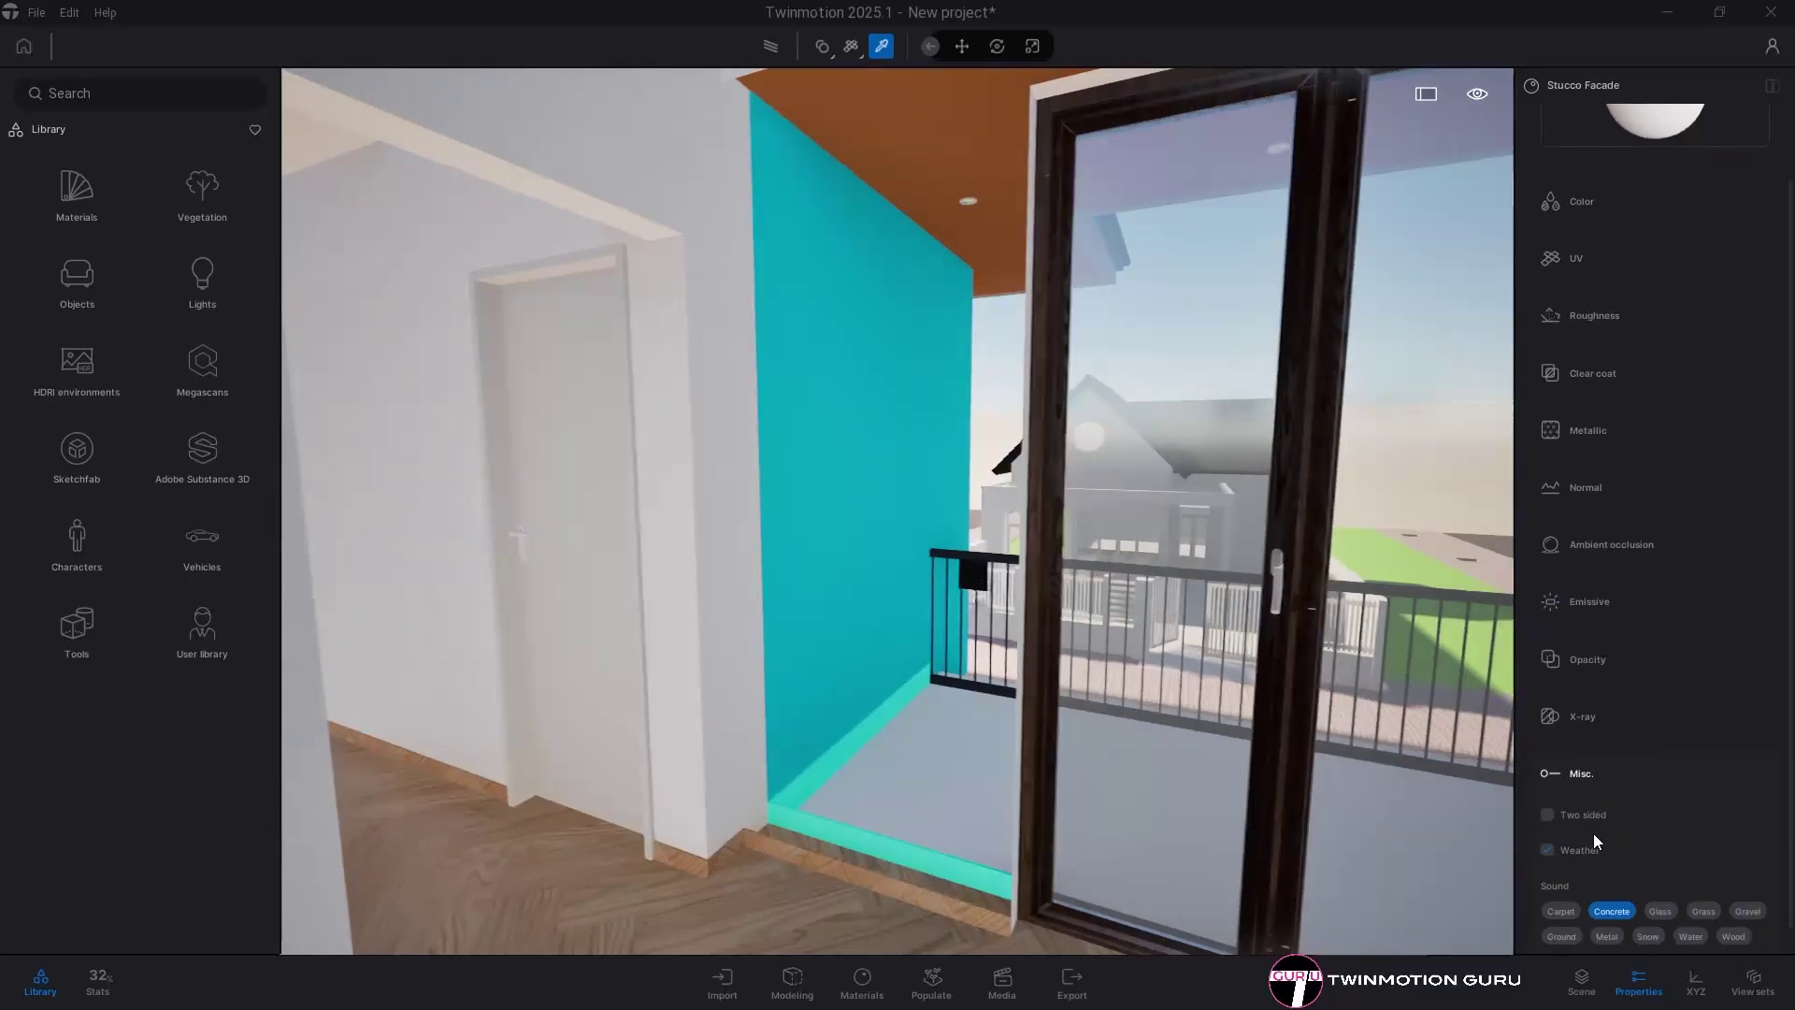
- Toggle Two sided on the cyan wall material to compare, leaving it unchecked
click(1590, 821)
click(1589, 819)
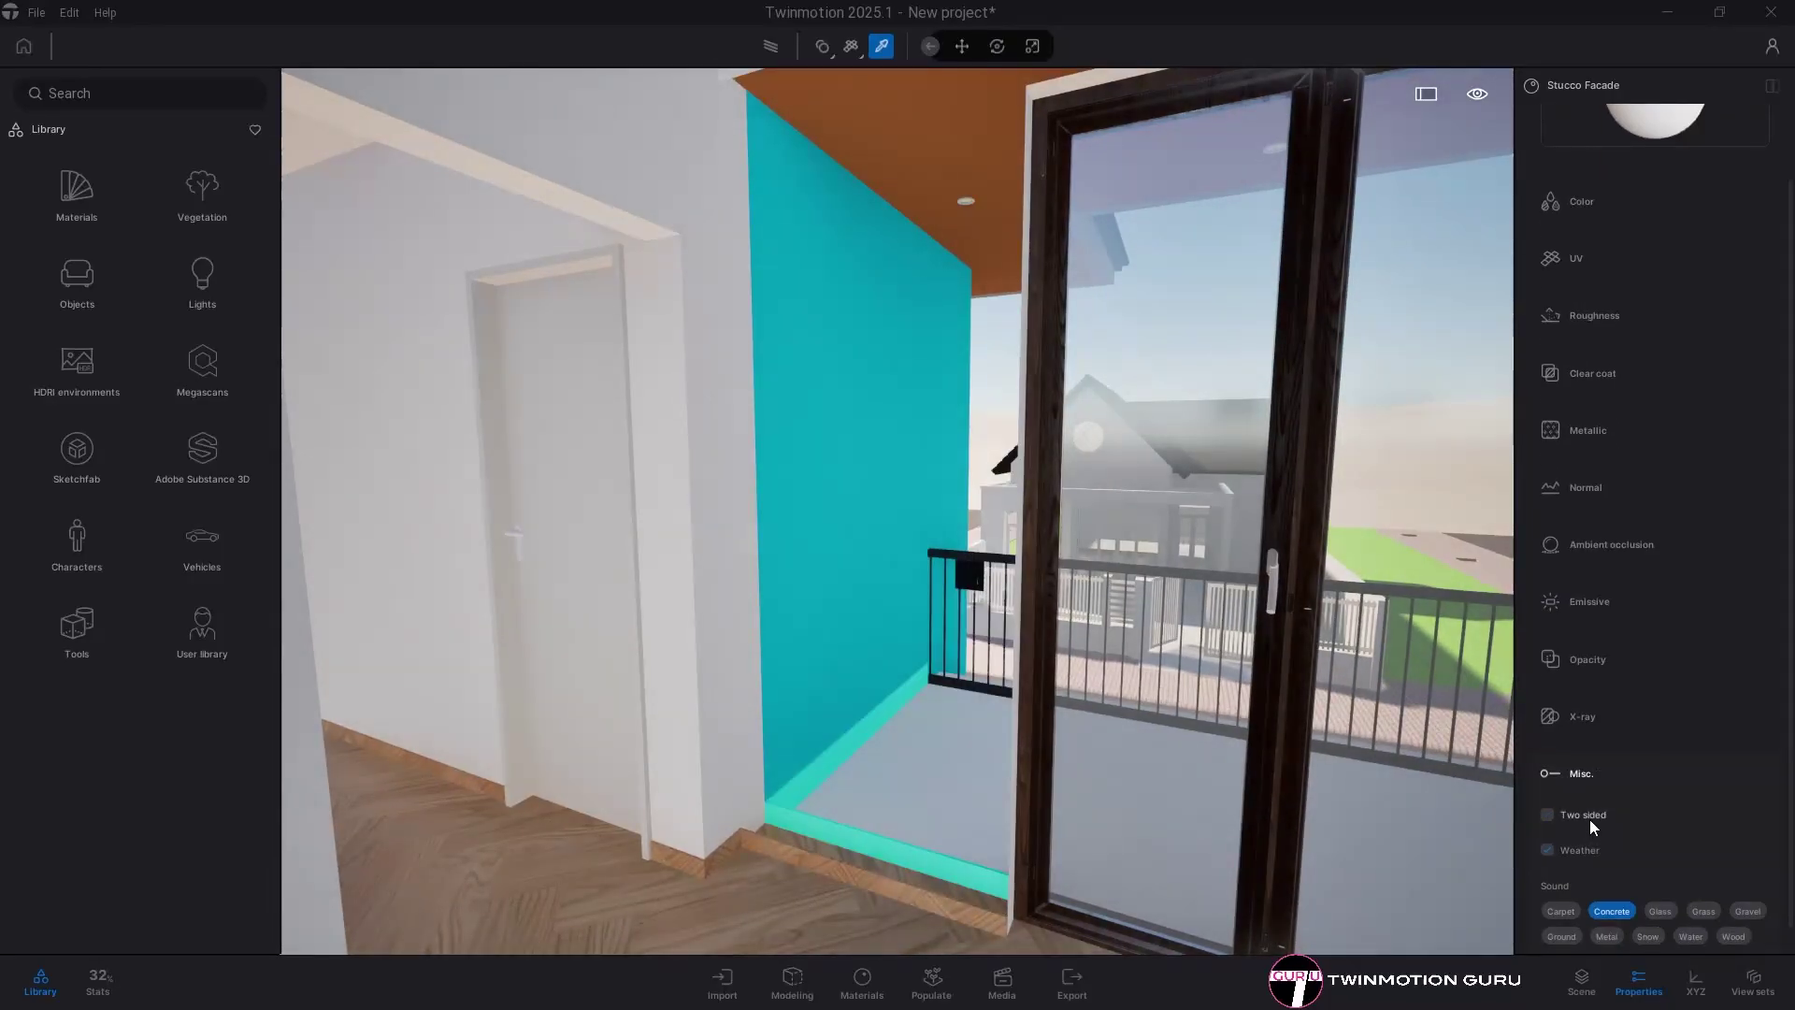
click(1589, 819)
click(1589, 819)
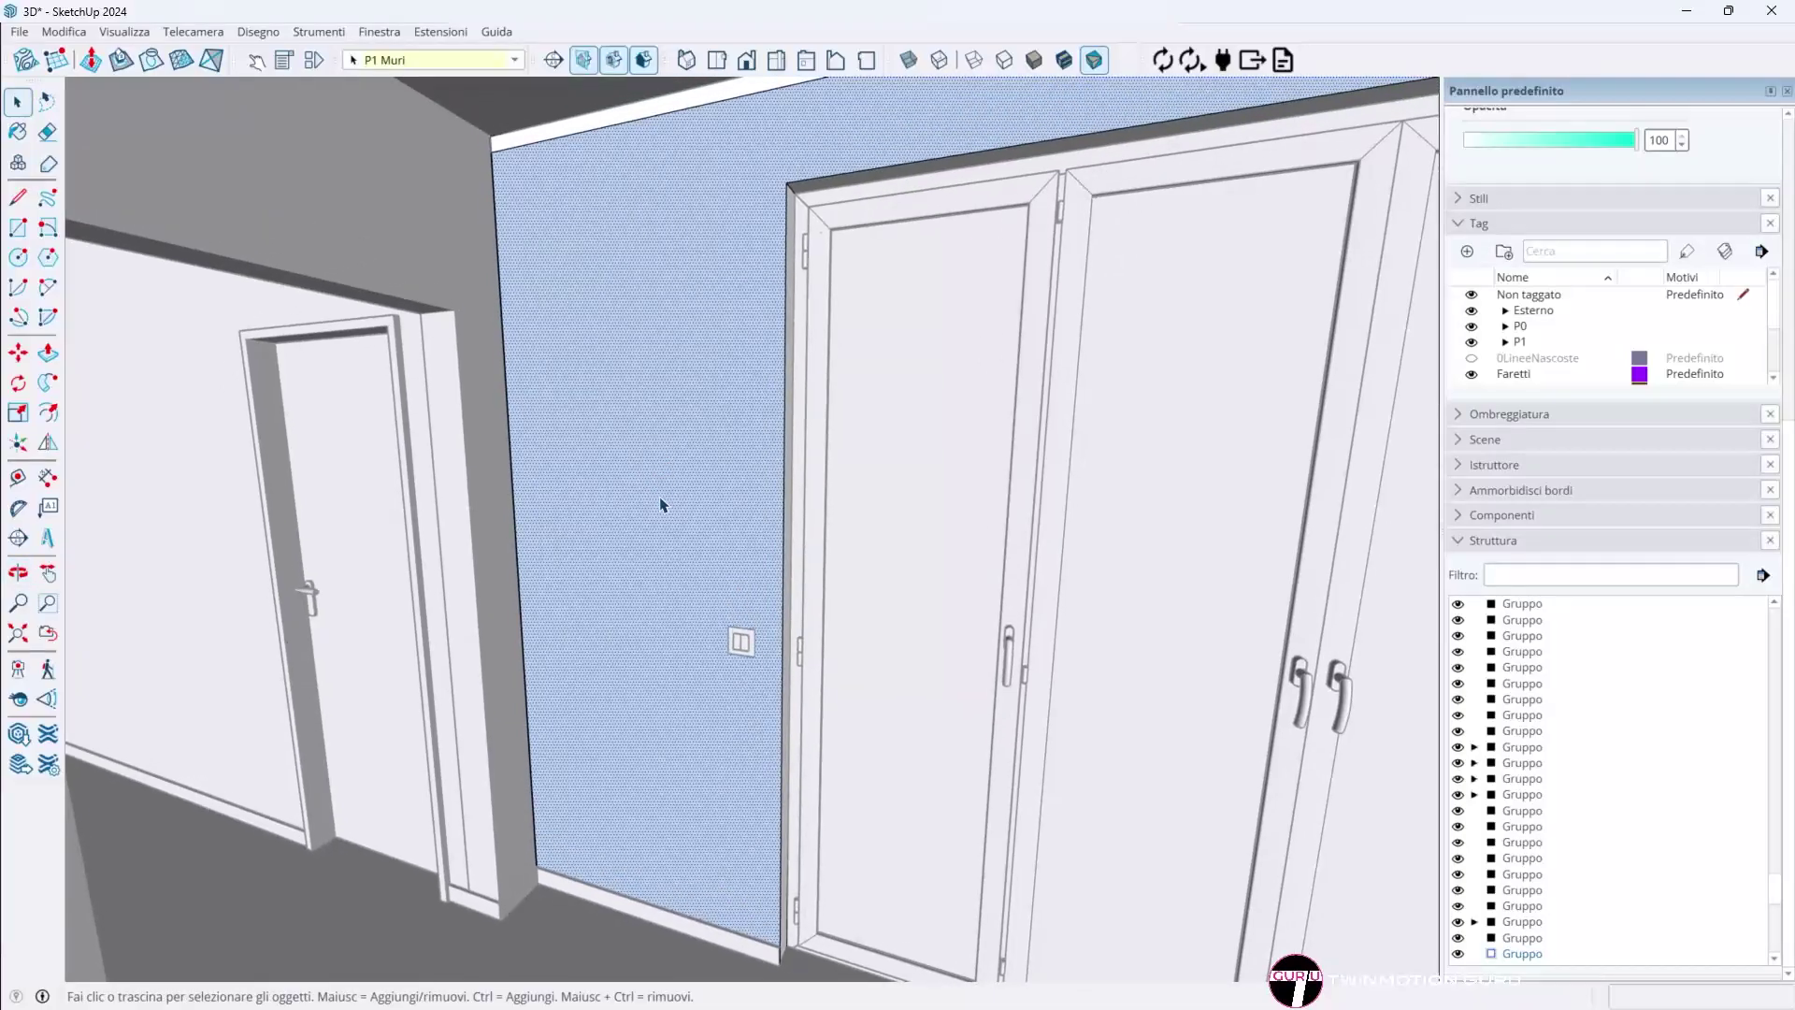
key(Escape)
mouse_move(660, 504)
middle_down()
mouse_move(649, 545)
mouse_move(822, 553)
mouse_move(726, 593)
middle_up()
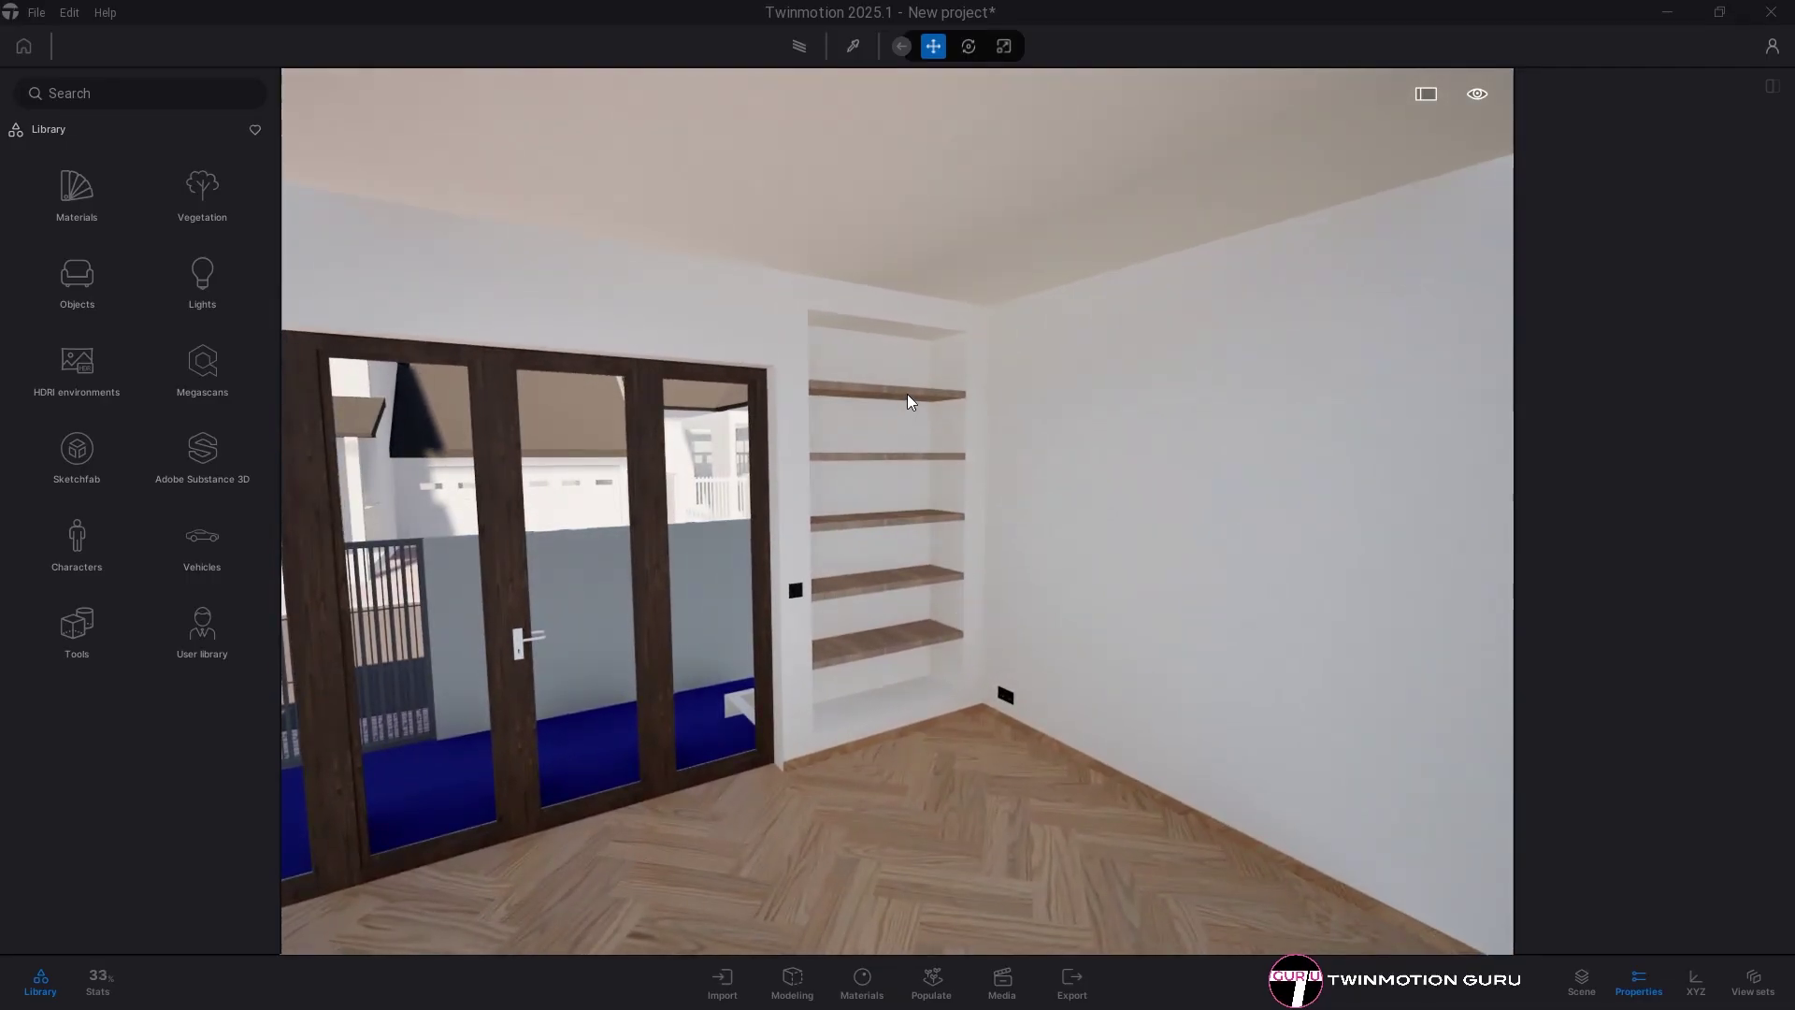
- Drag the top shelf in the niche down with the gizmo
click(907, 401)
drag(934, 402, 941, 574)
click(901, 518)
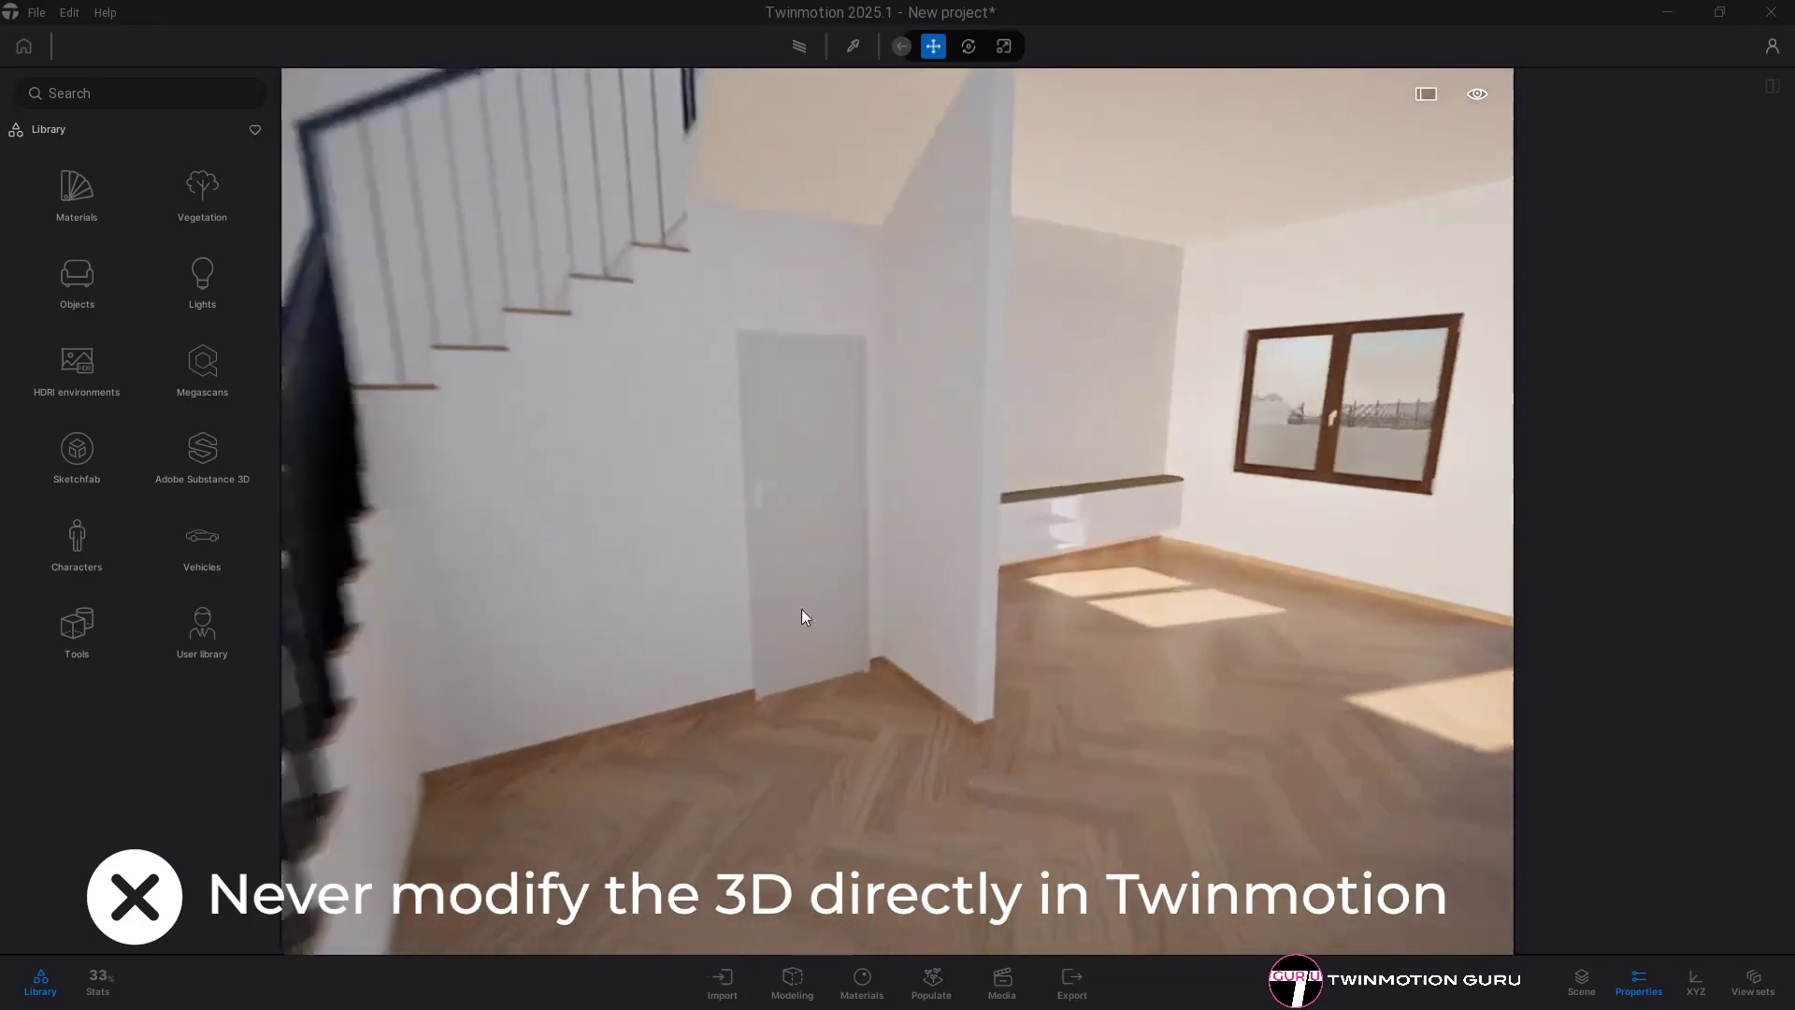
- Rotate the door under the stairs 45 degrees open
click(802, 609)
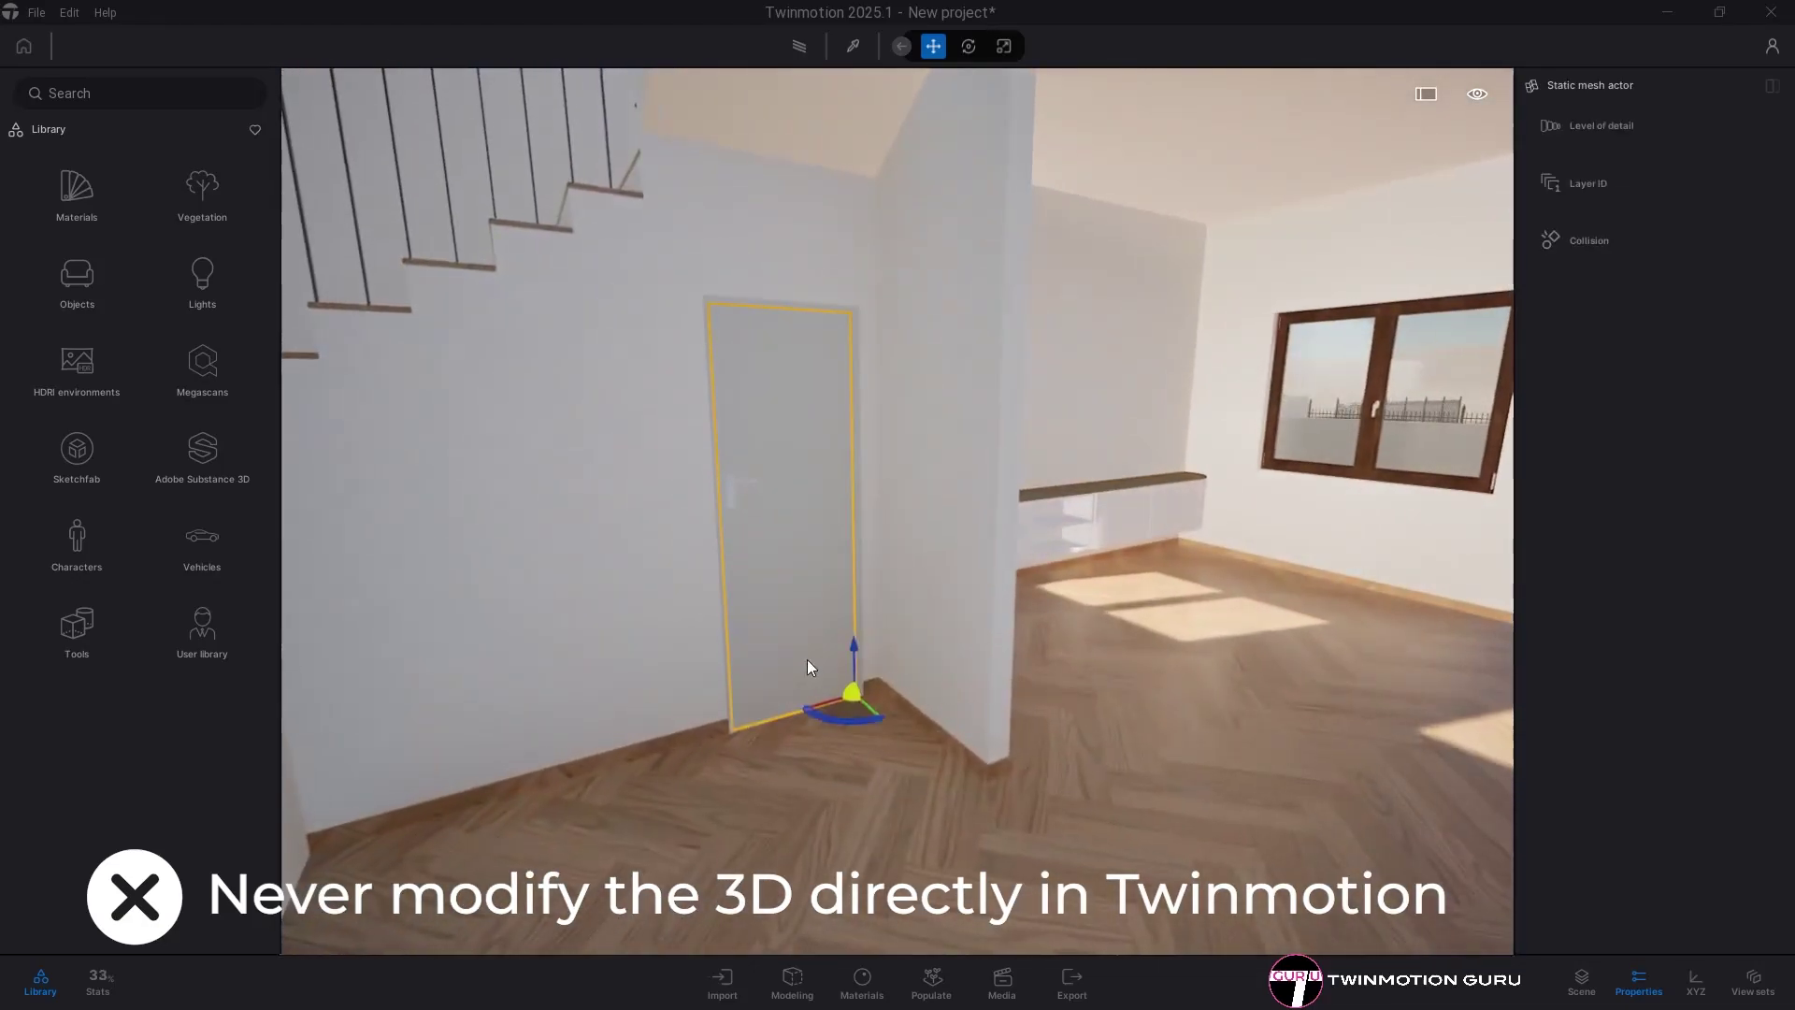
drag(827, 716, 945, 736)
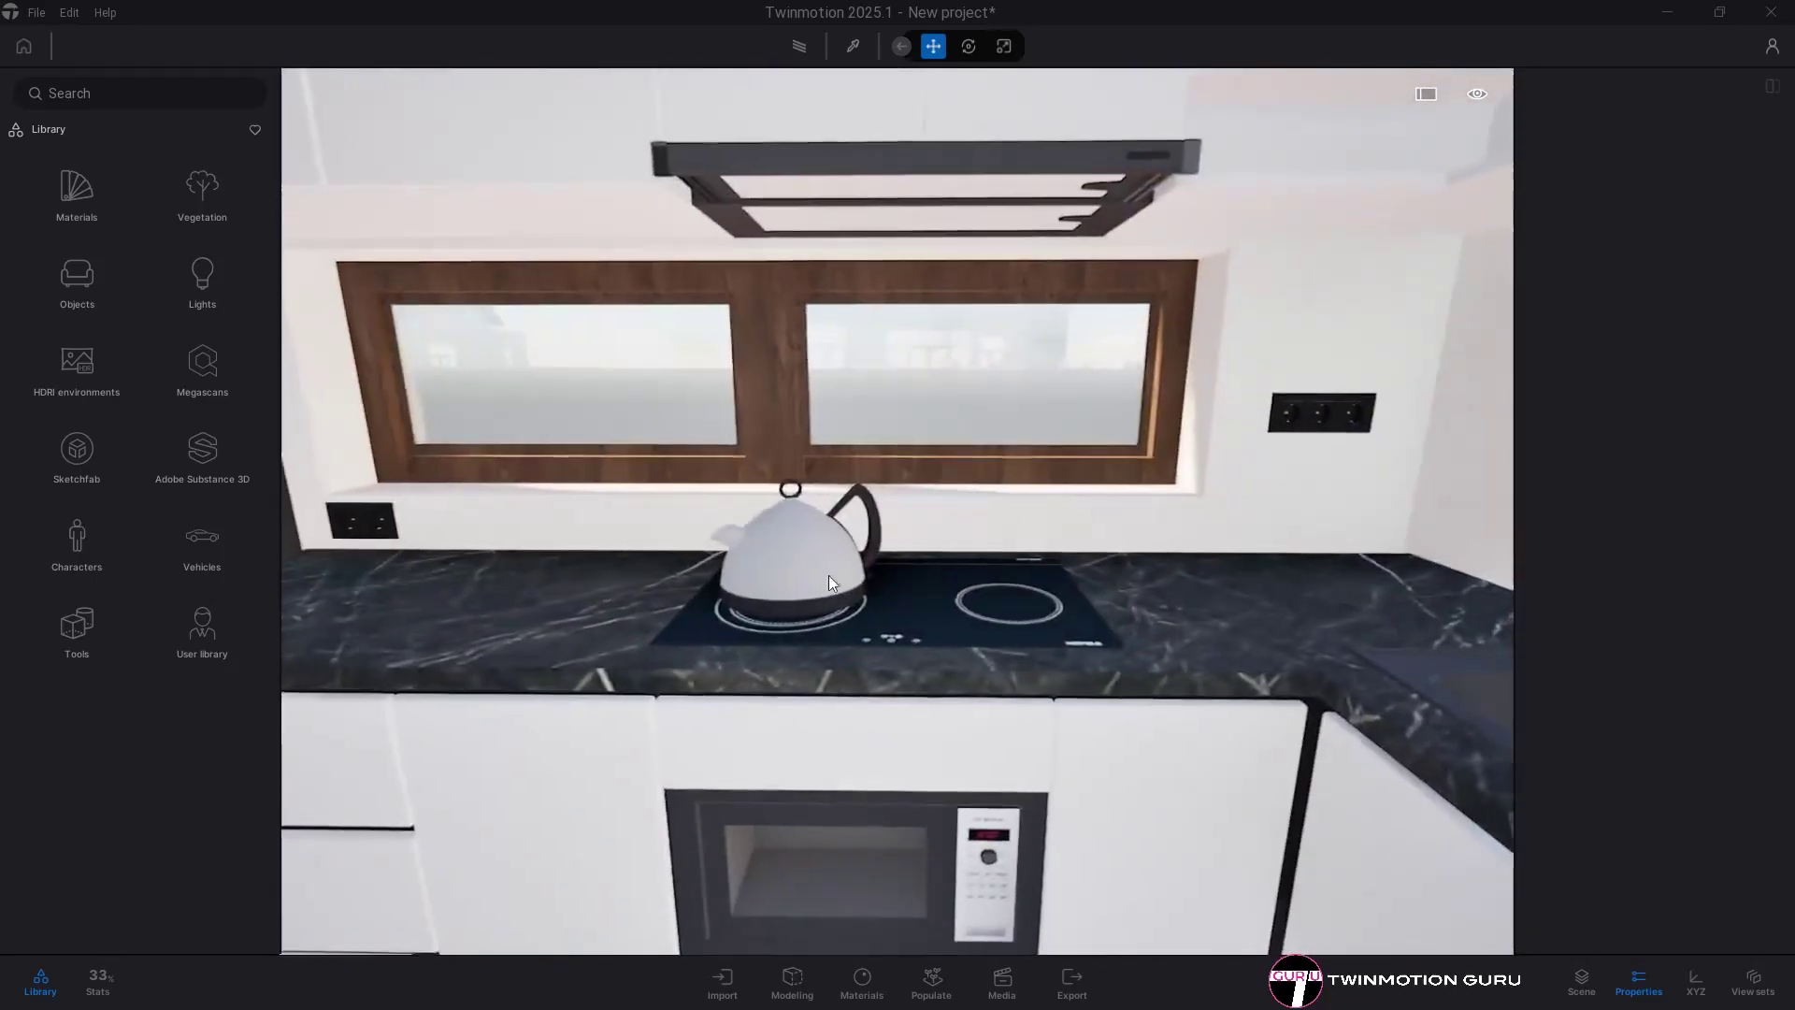
click(829, 575)
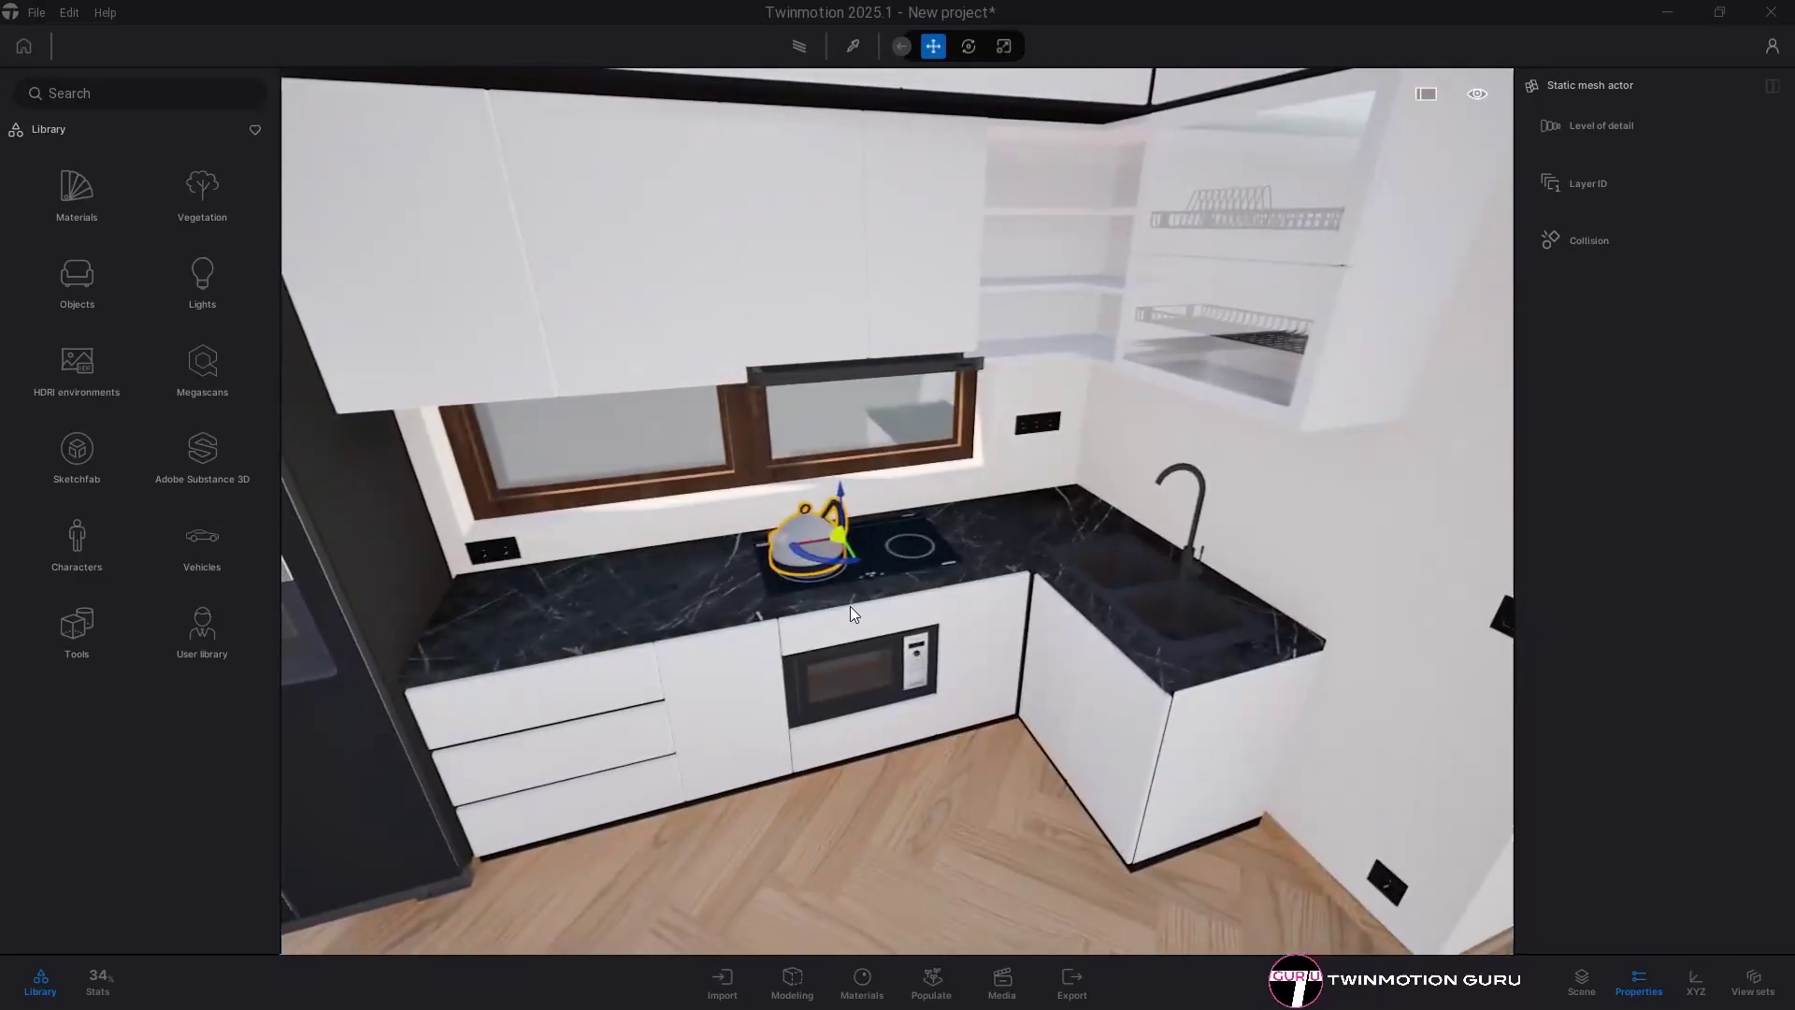
key(Escape)
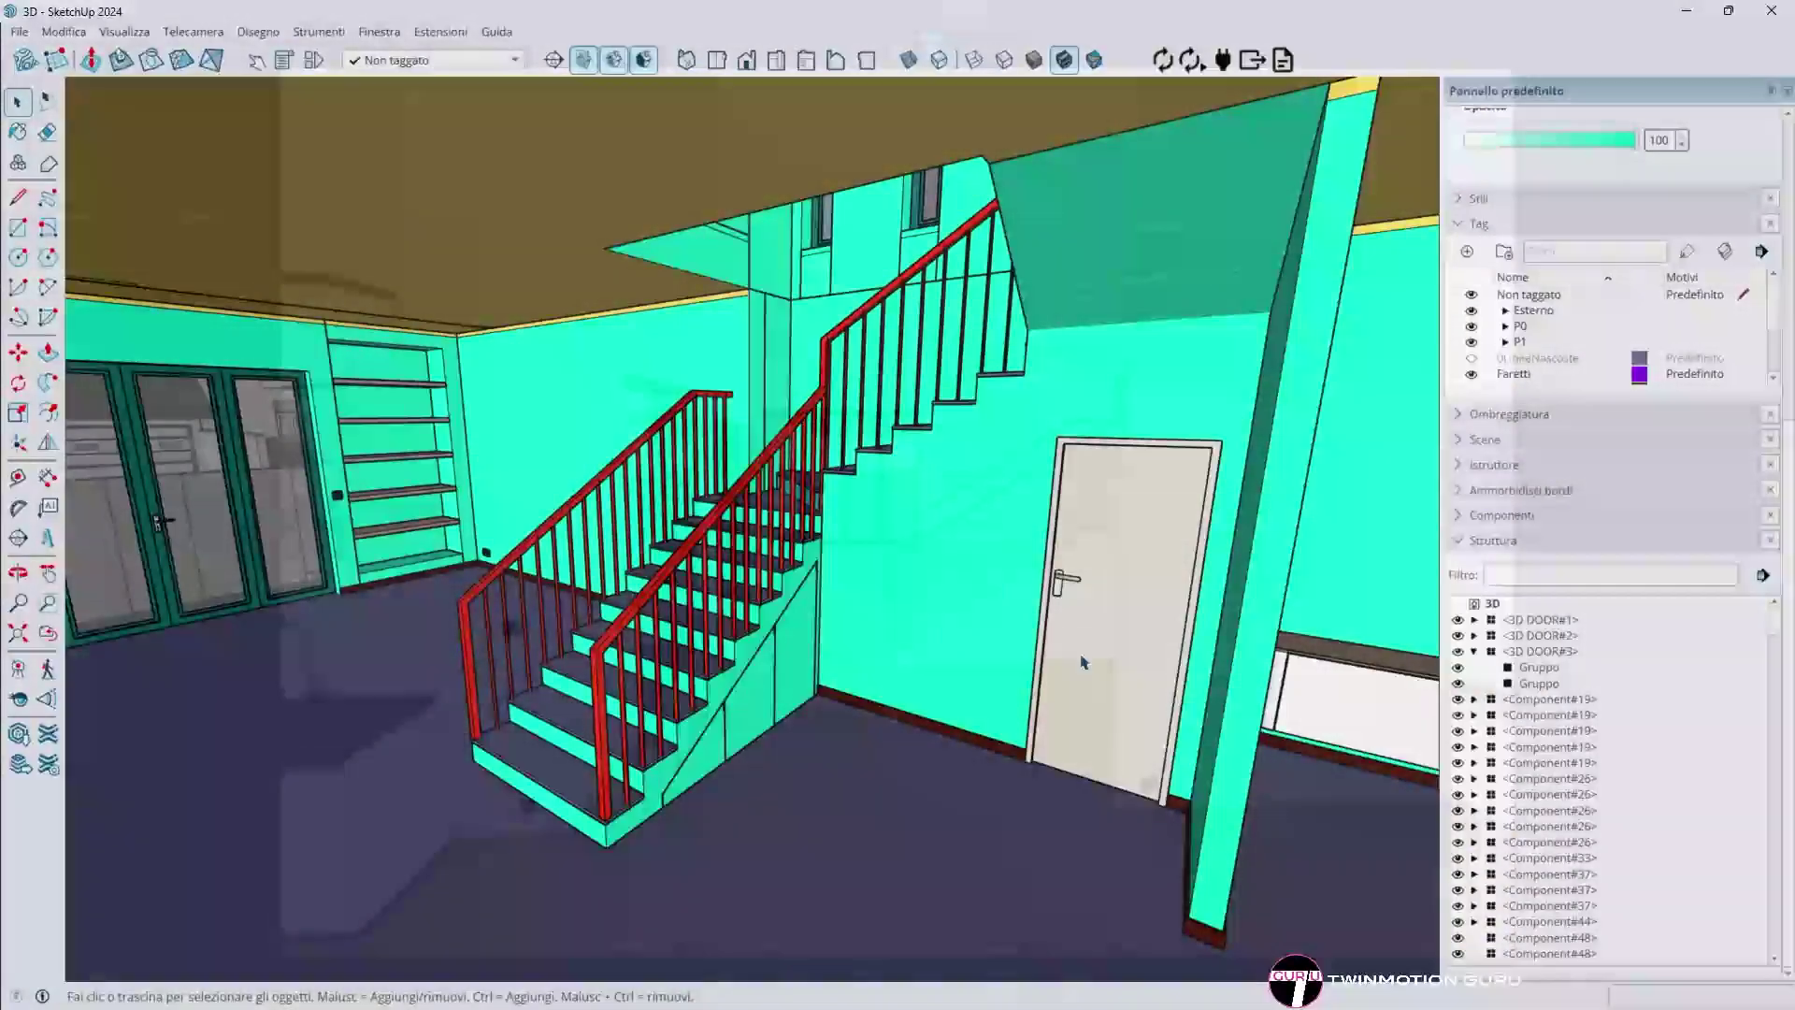
- Rotate the under-stair door open and move a niche shelf, then orbit to the staircase and hall
scroll(1159, 813, up, 5)
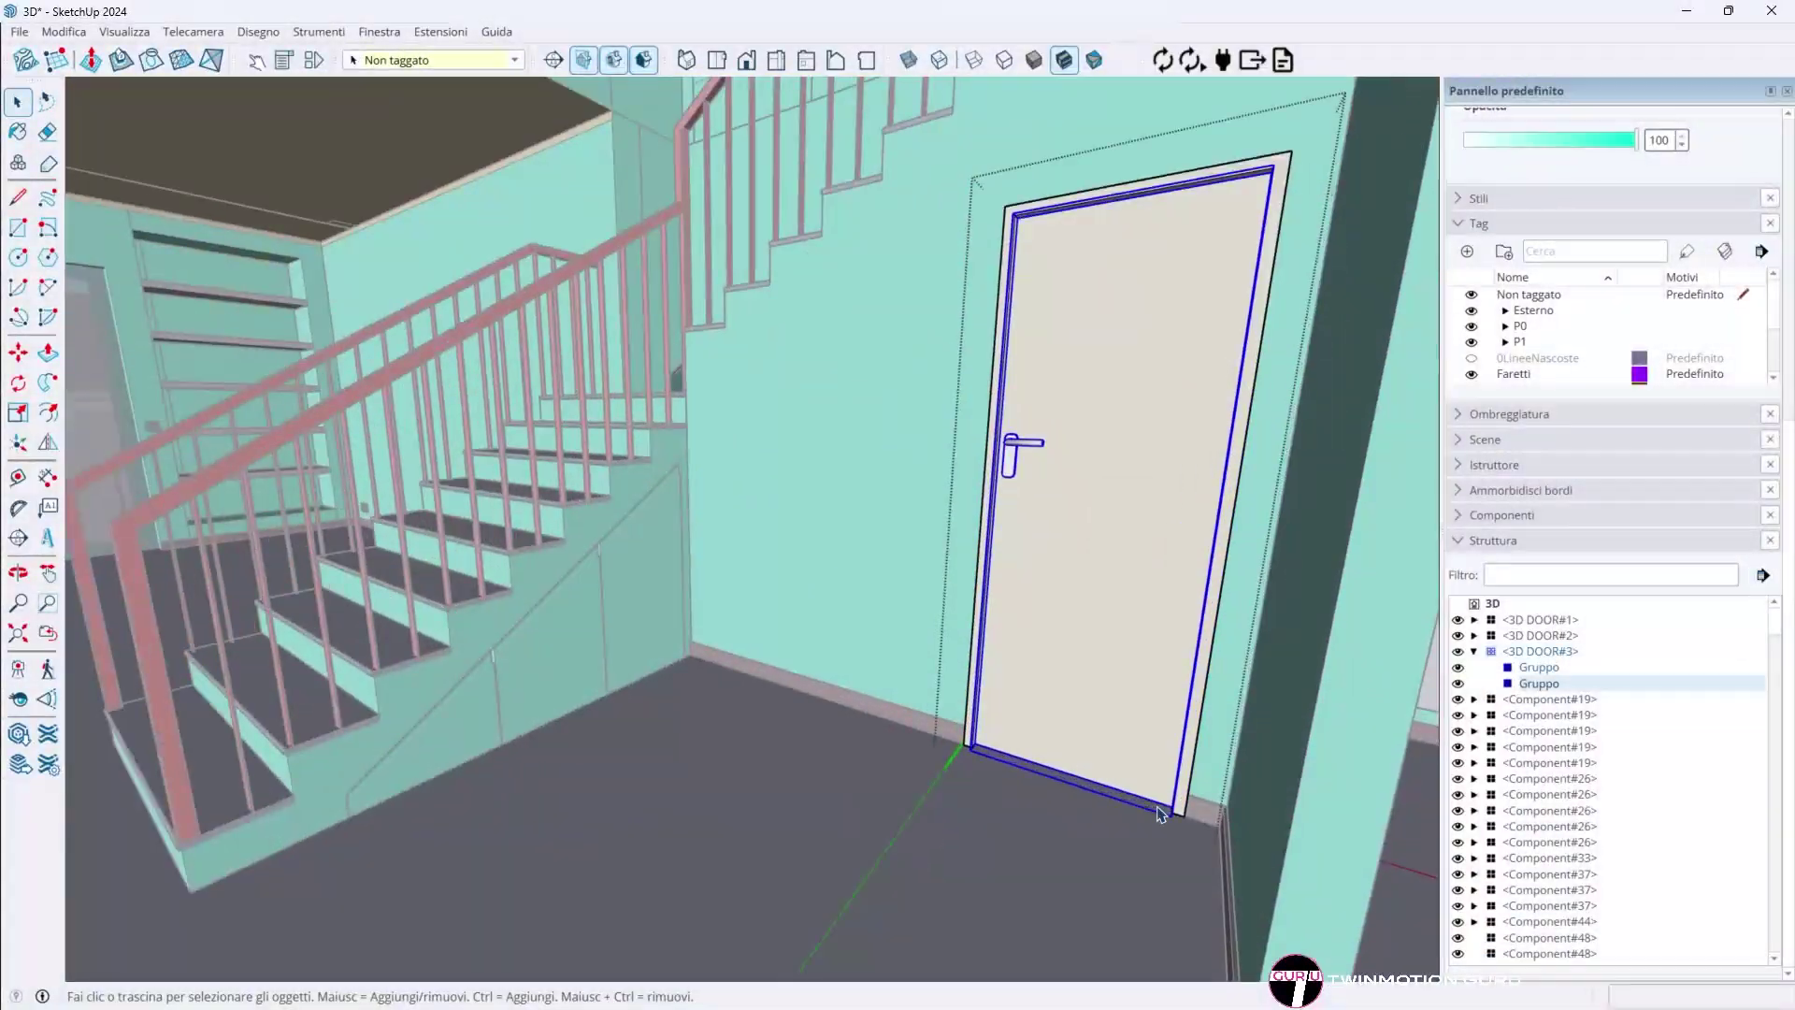
click(1168, 806)
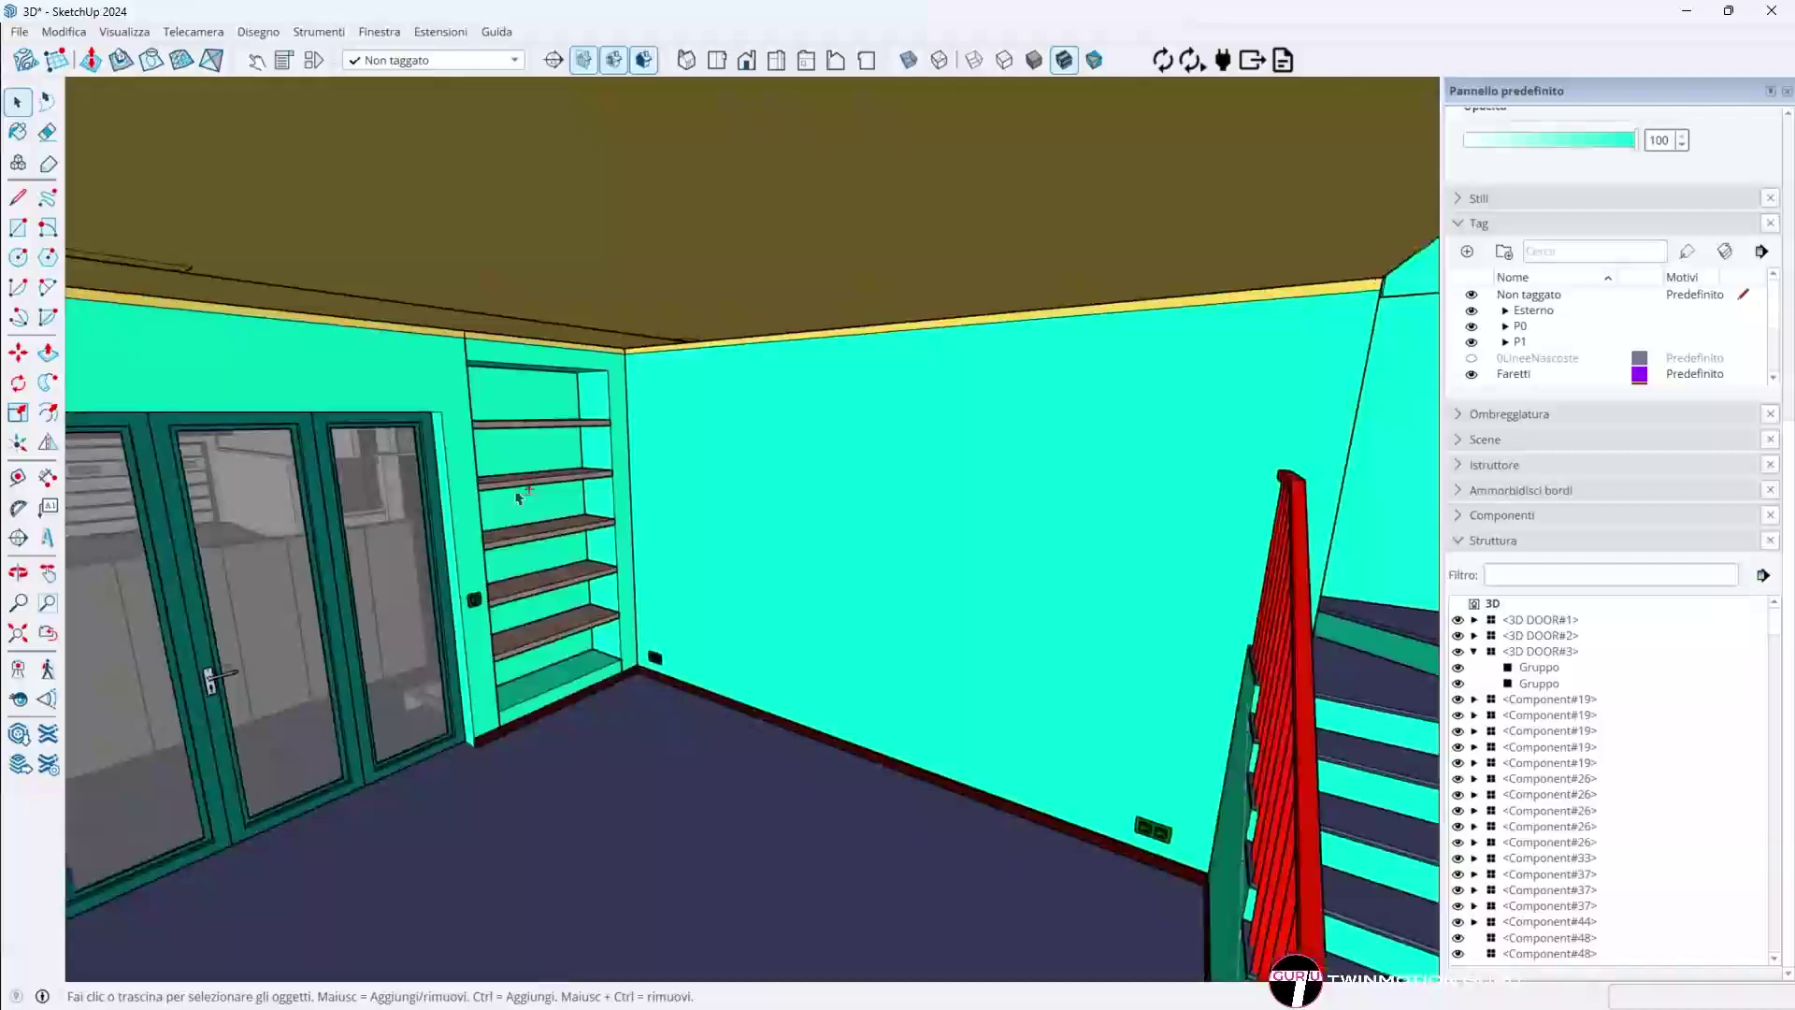
click(545, 411)
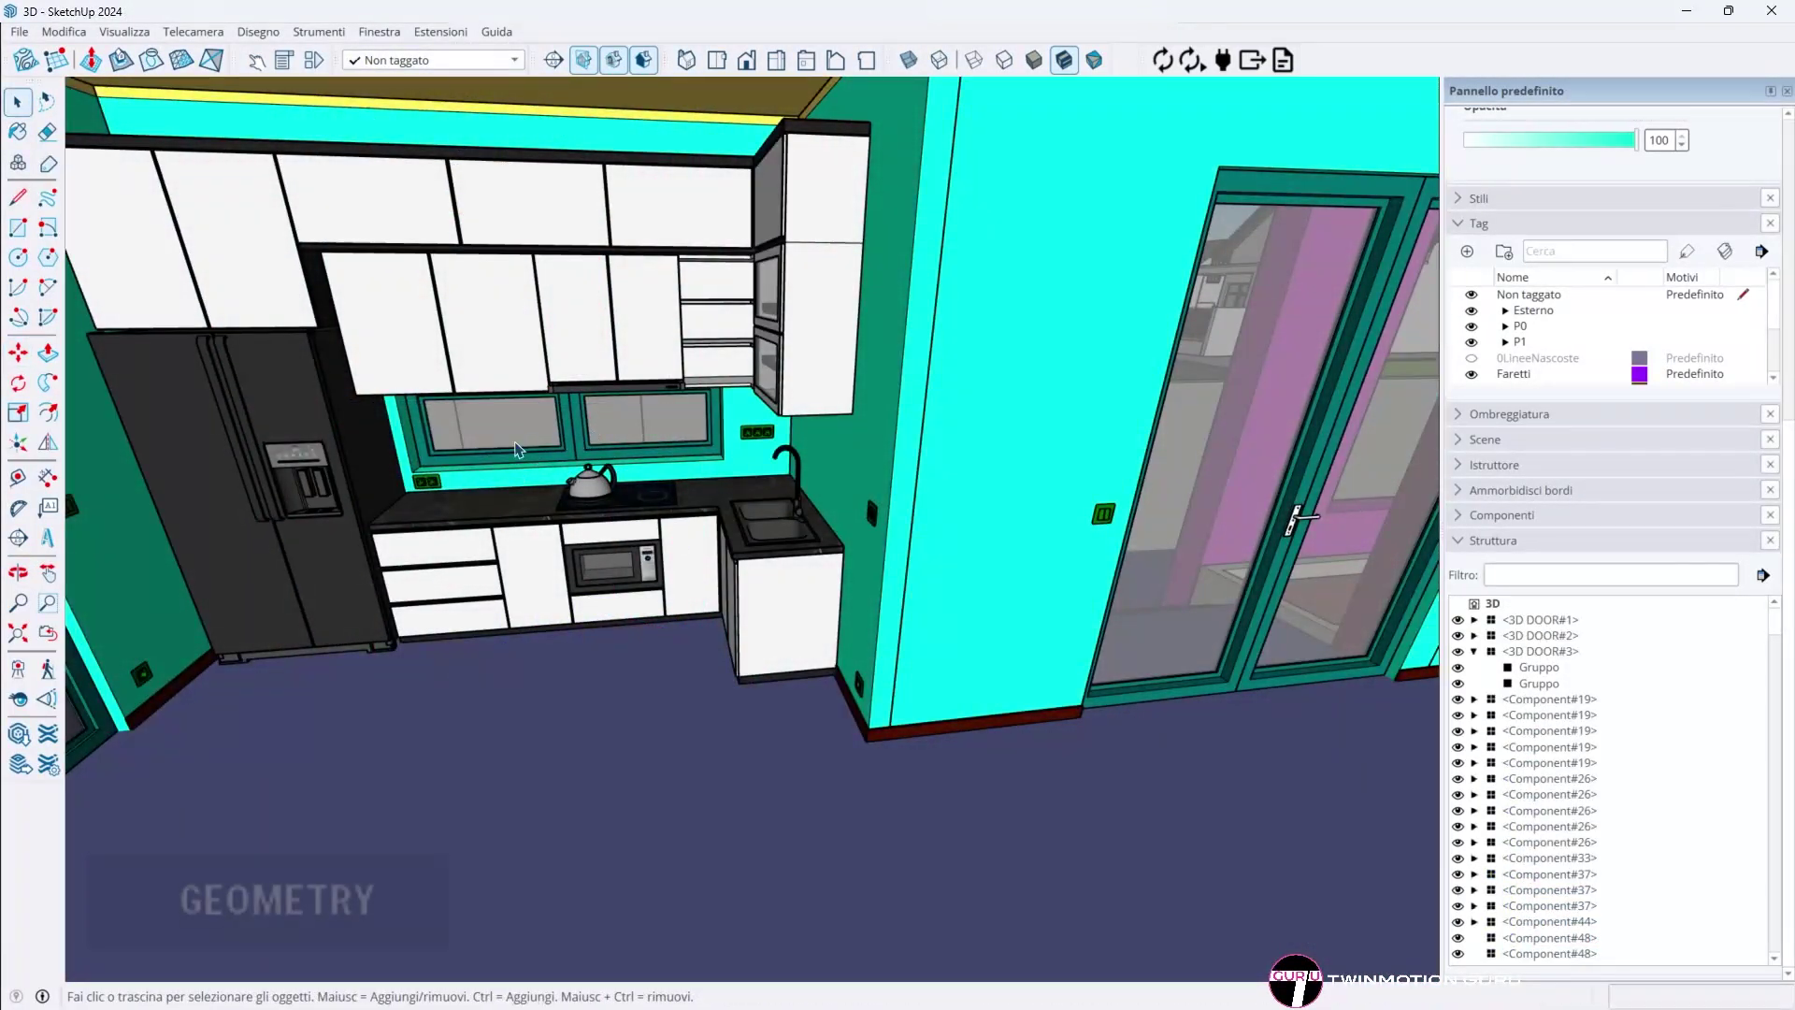
middle_drag(519, 450, 1194, 517)
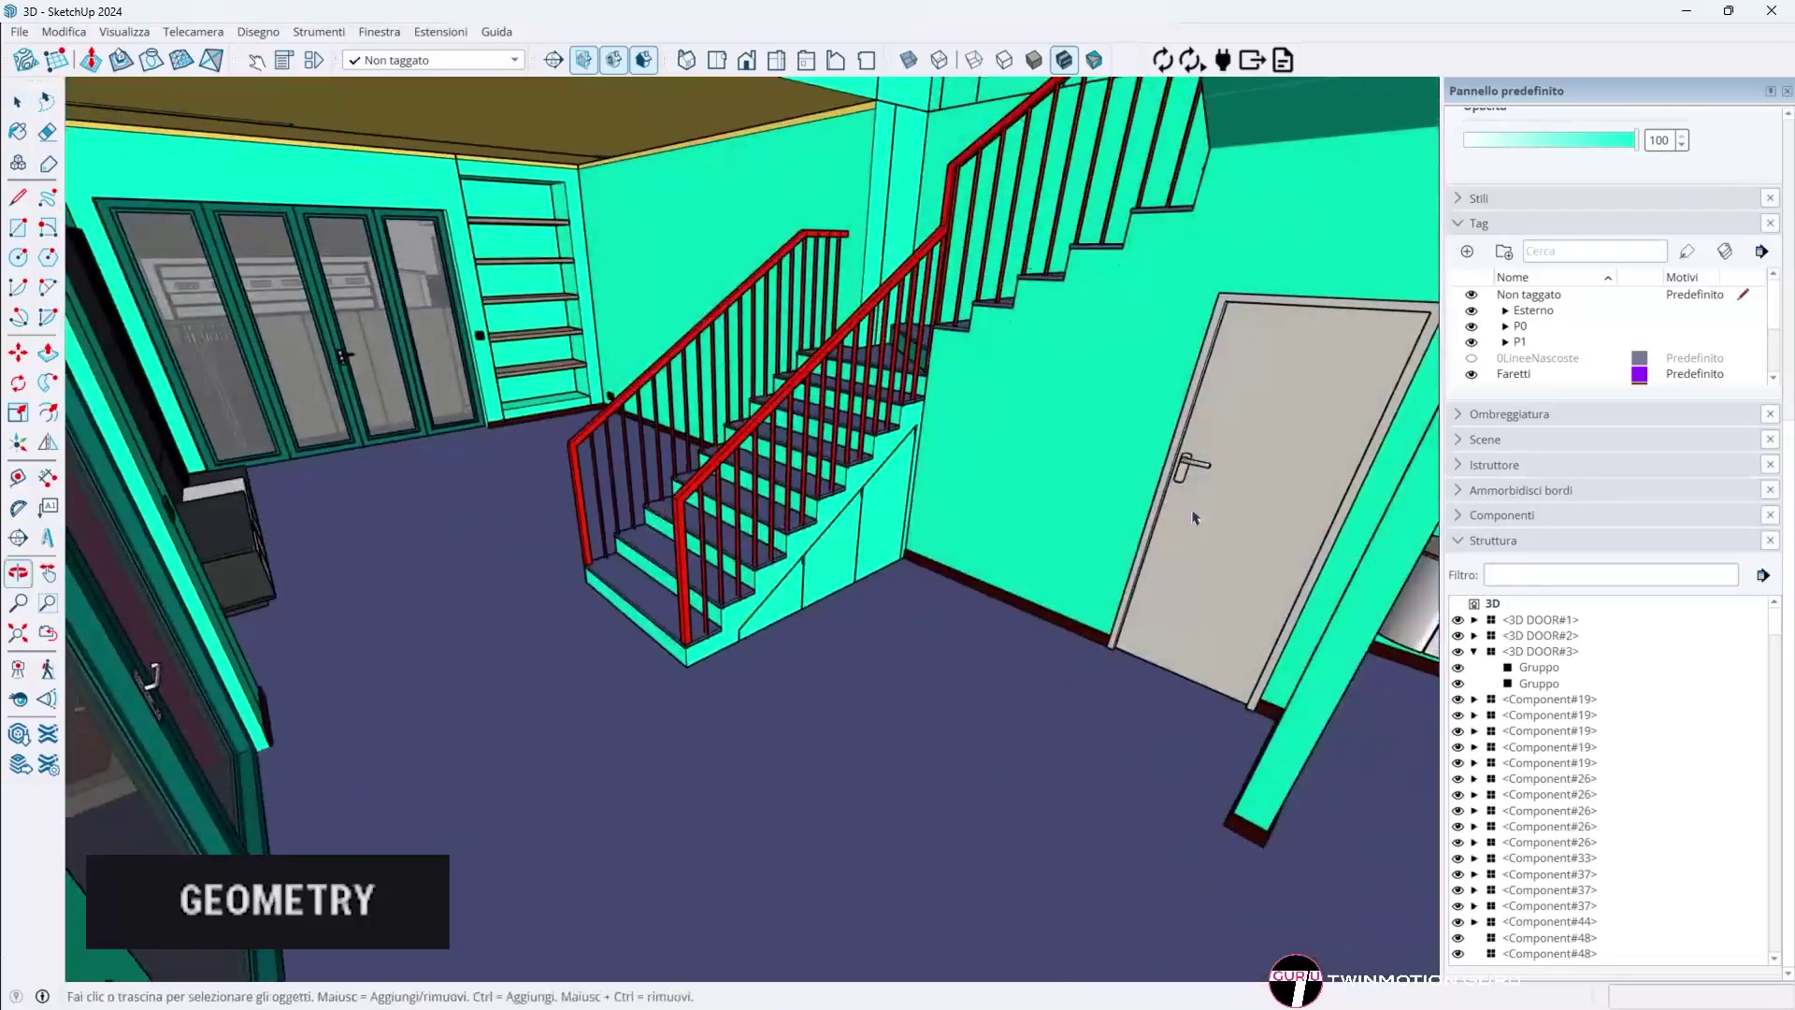
scroll(522, 280, up, 5)
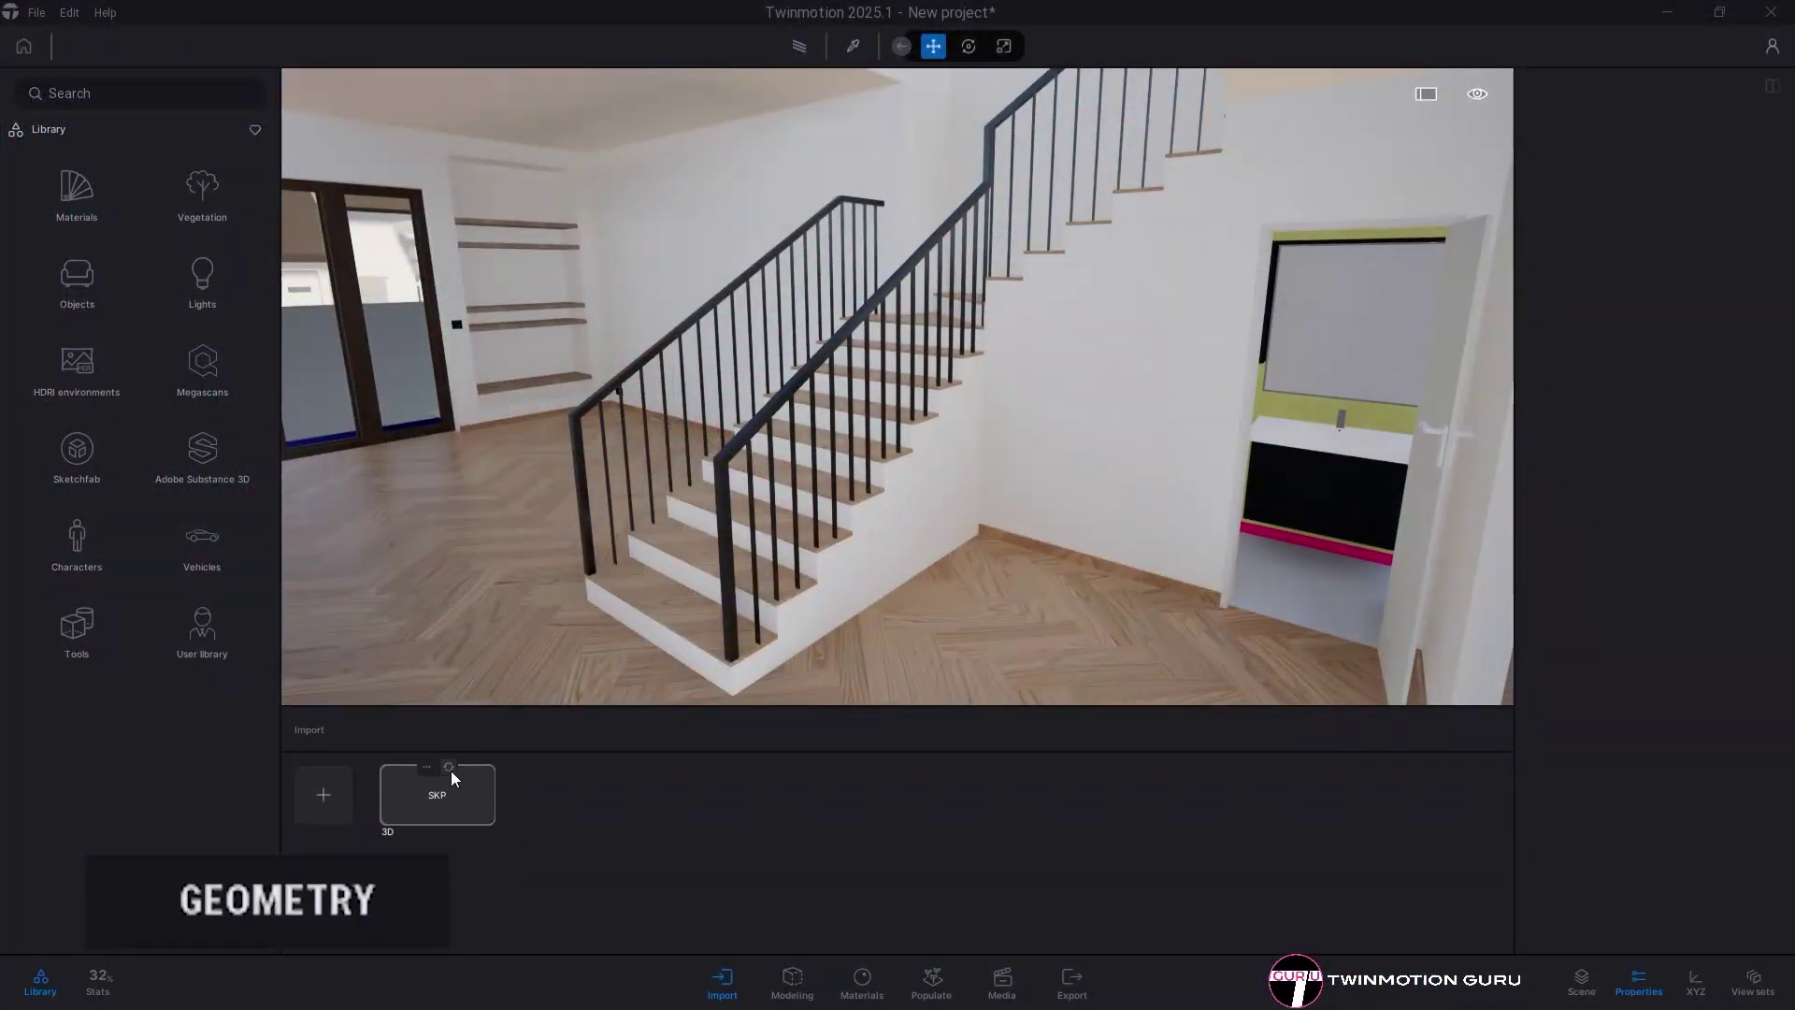
- Refresh the SKP import, delete a niche shelf, and drag the bottom shelf lower
click(450, 768)
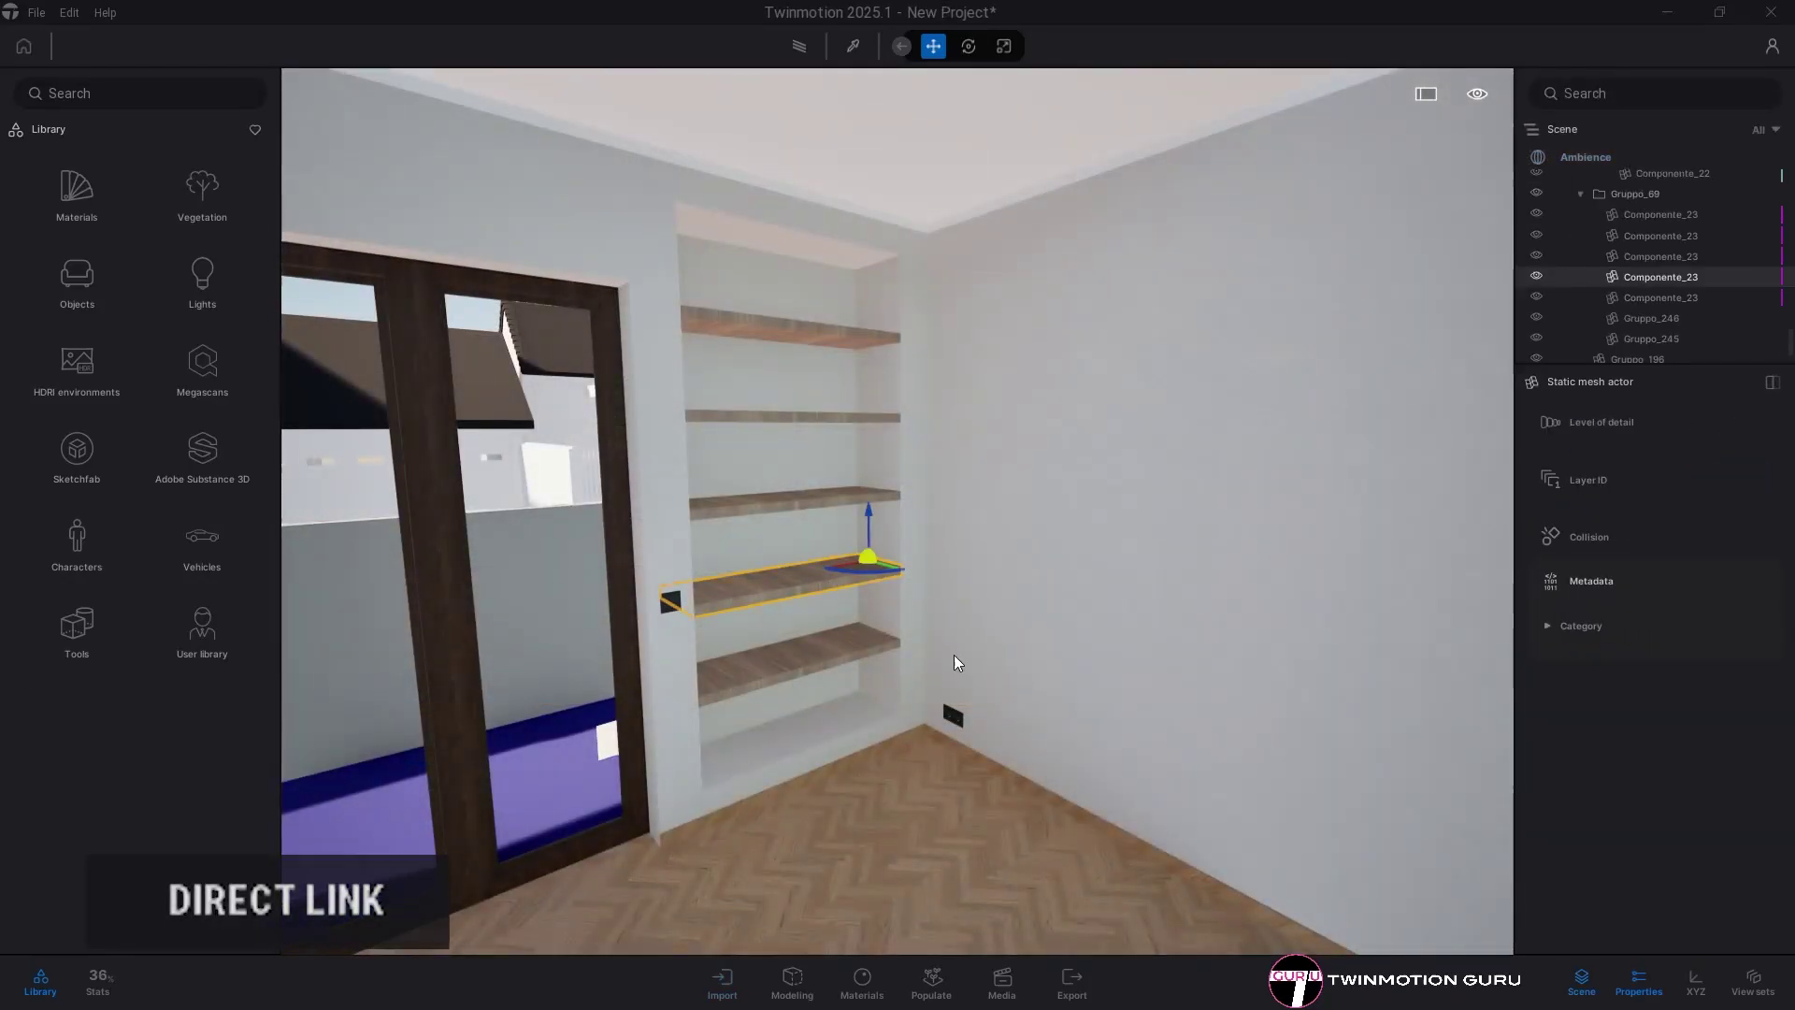
key(Delete)
click(849, 645)
scroll(1002, 591, up, 2)
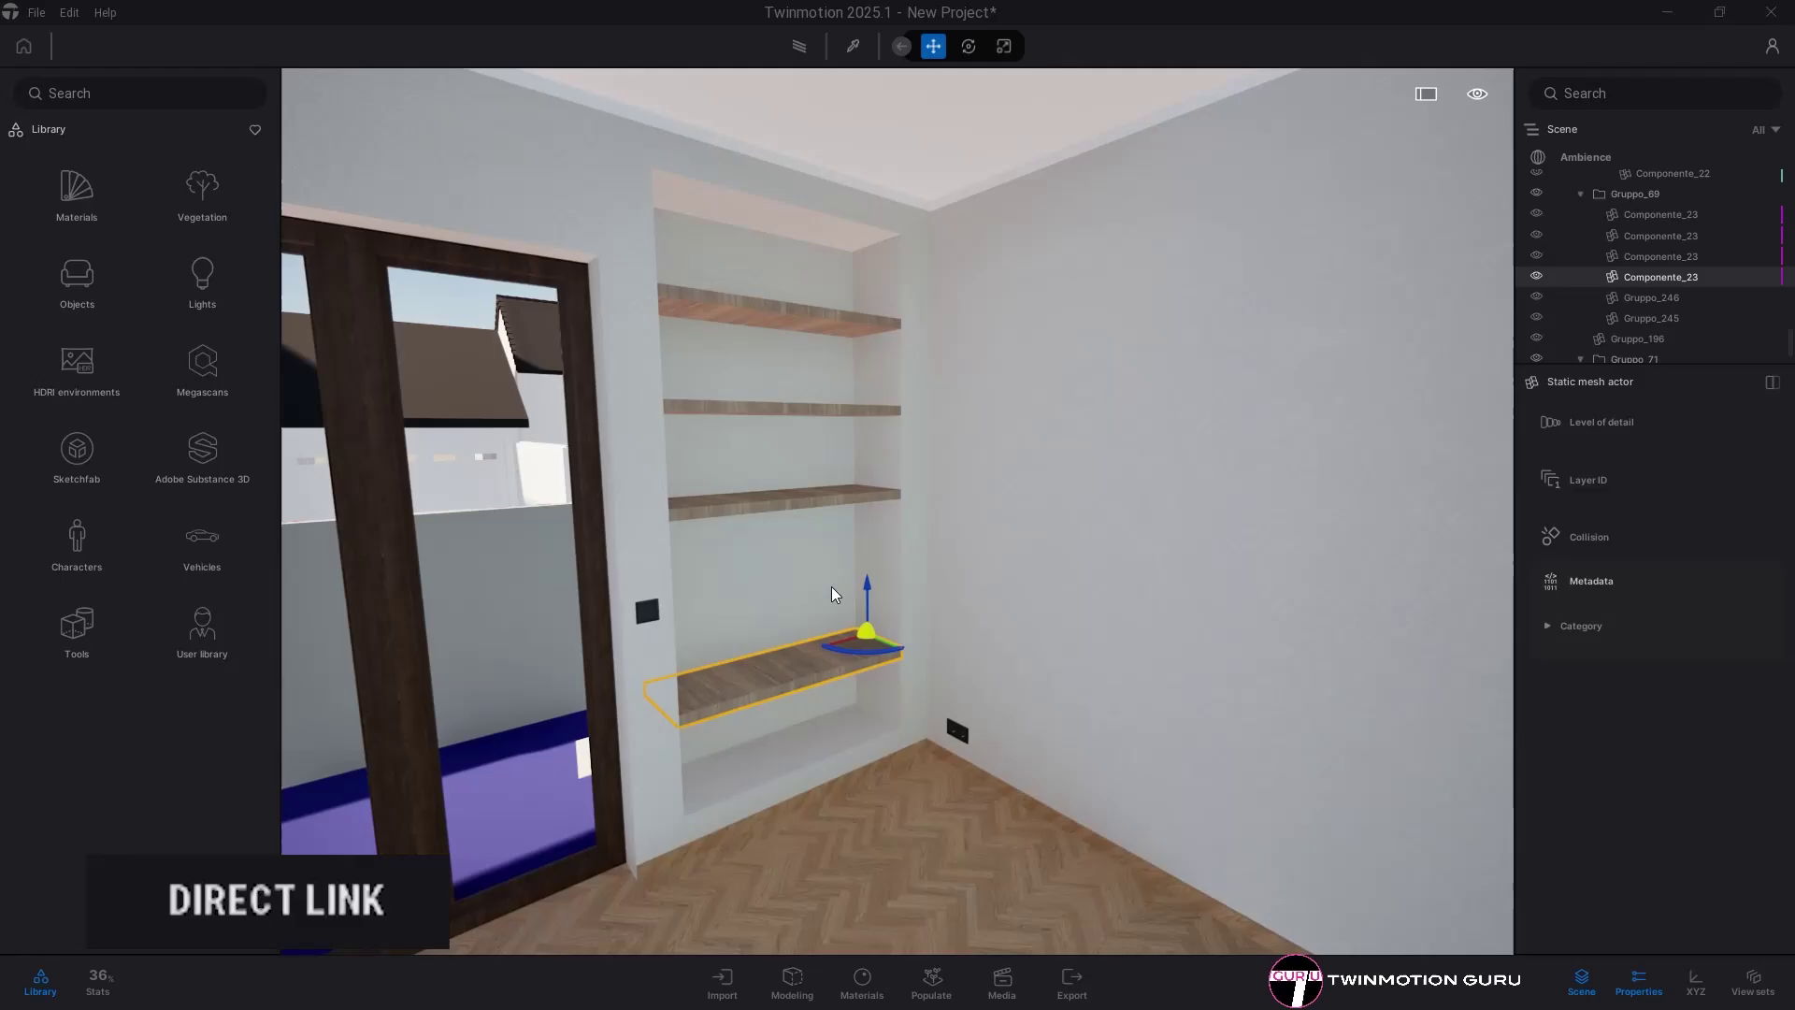
drag(865, 581, 867, 631)
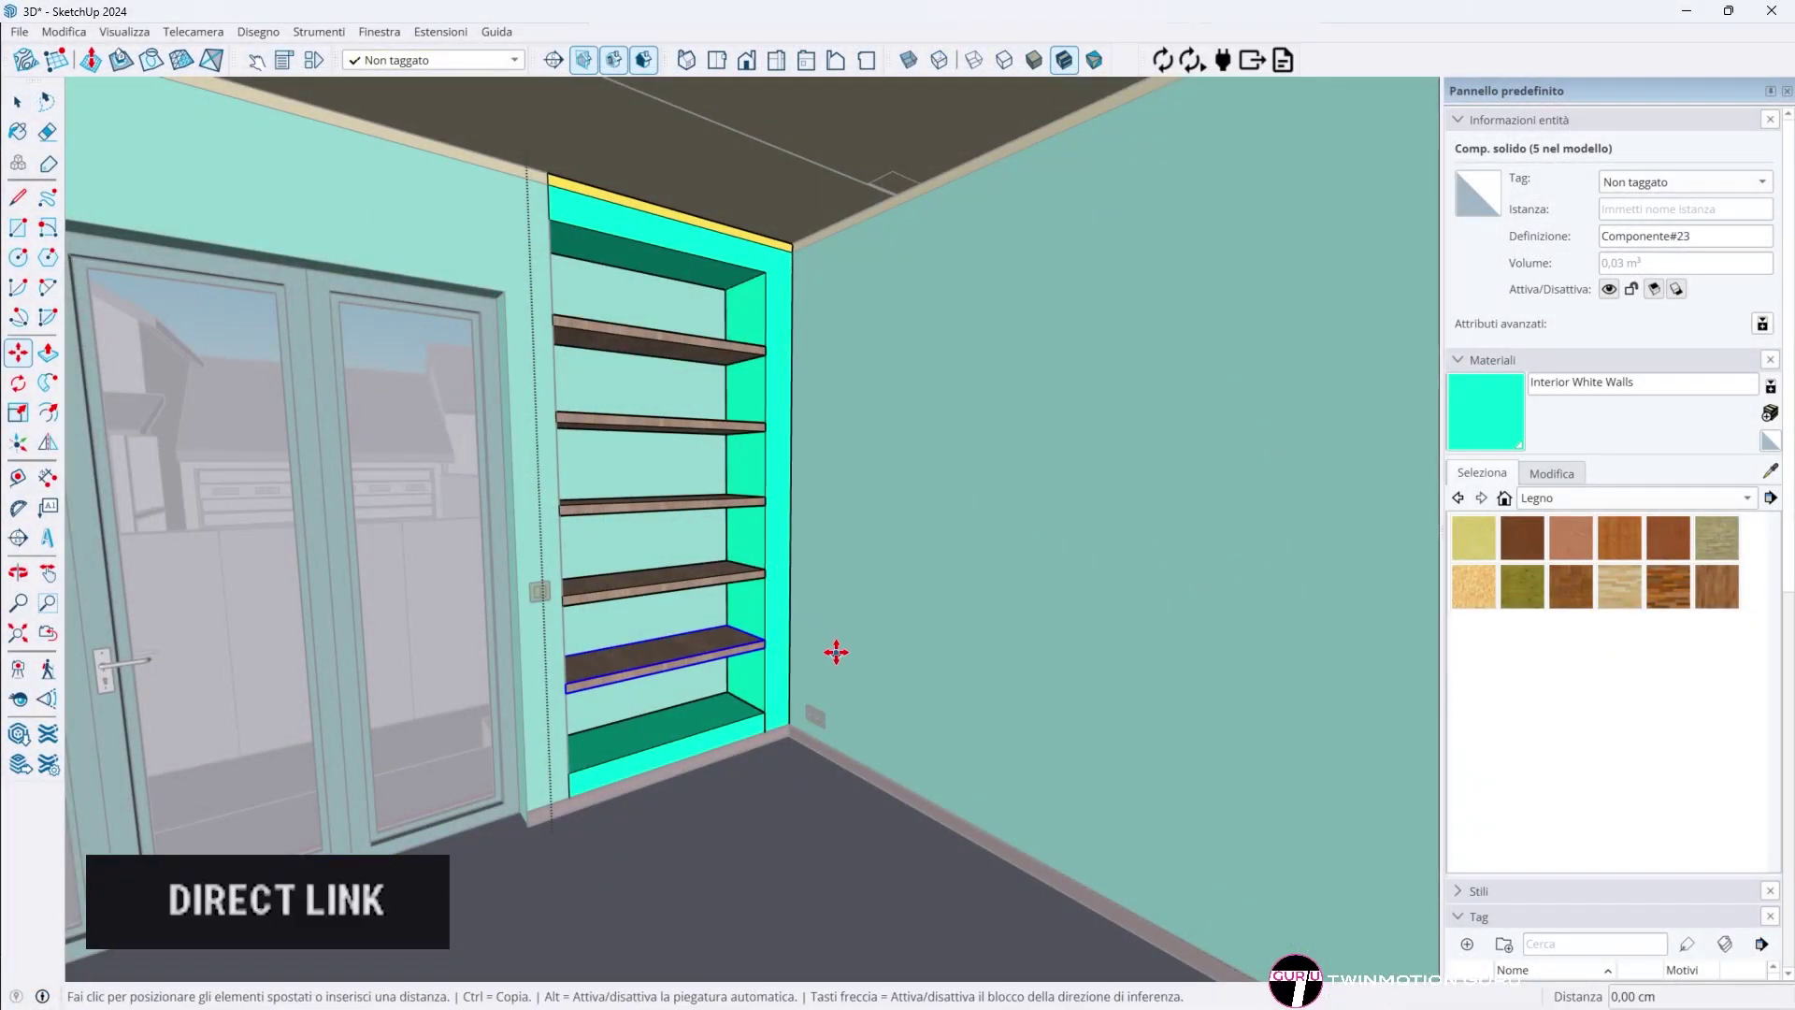
- Push the shelving edits to Twinmotion with Sync Model with DirectLink
click(1158, 58)
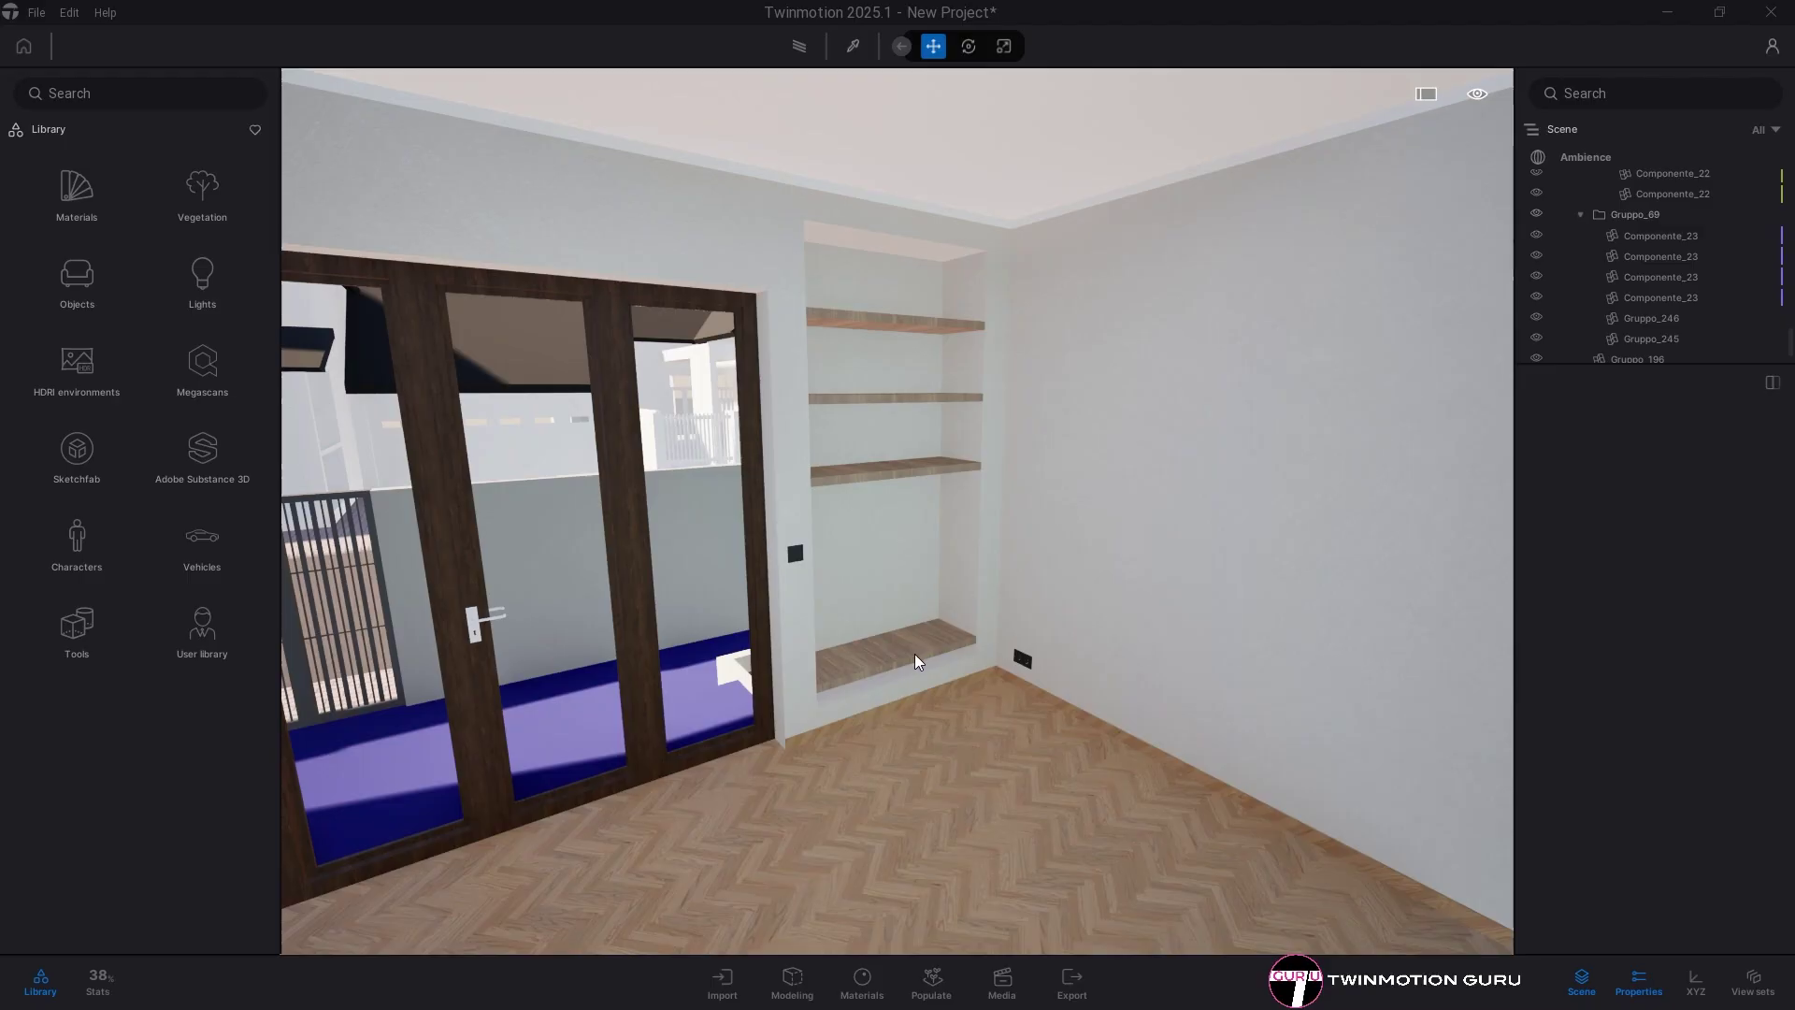
- Restore the deleted shelf with Reimport deleted objects on the SketchUp import card
click(724, 980)
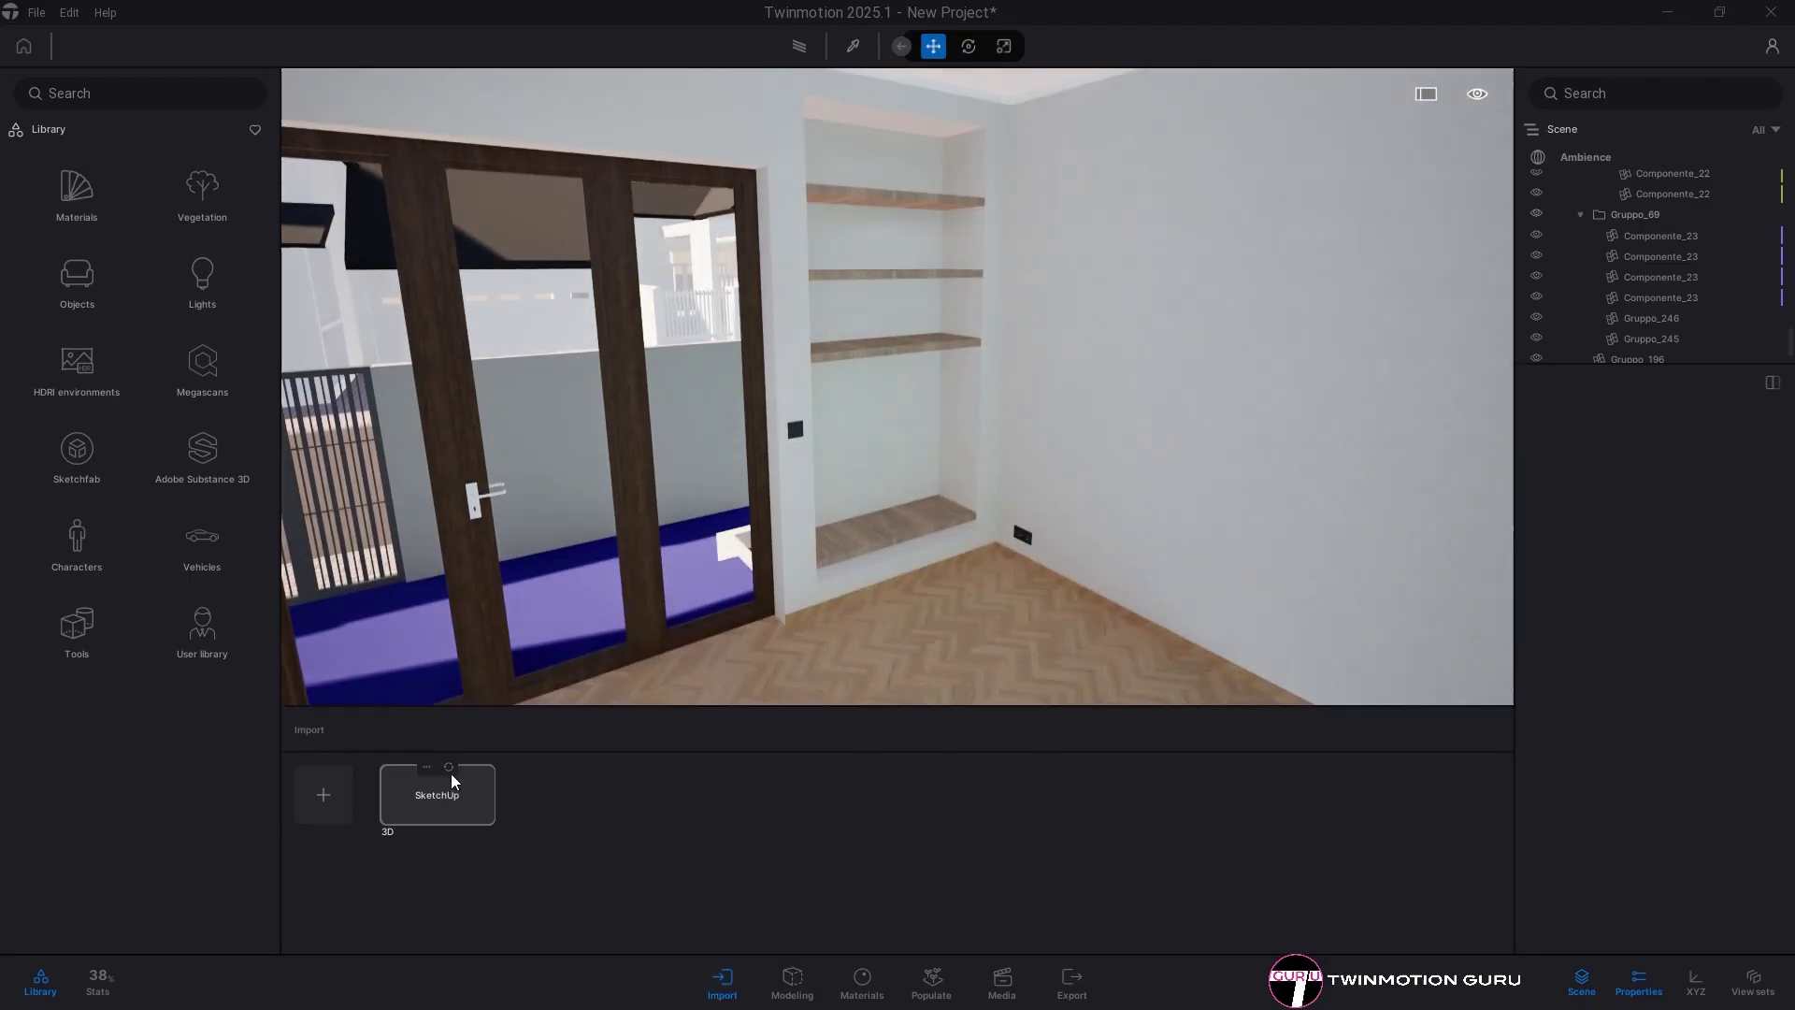
click(406, 711)
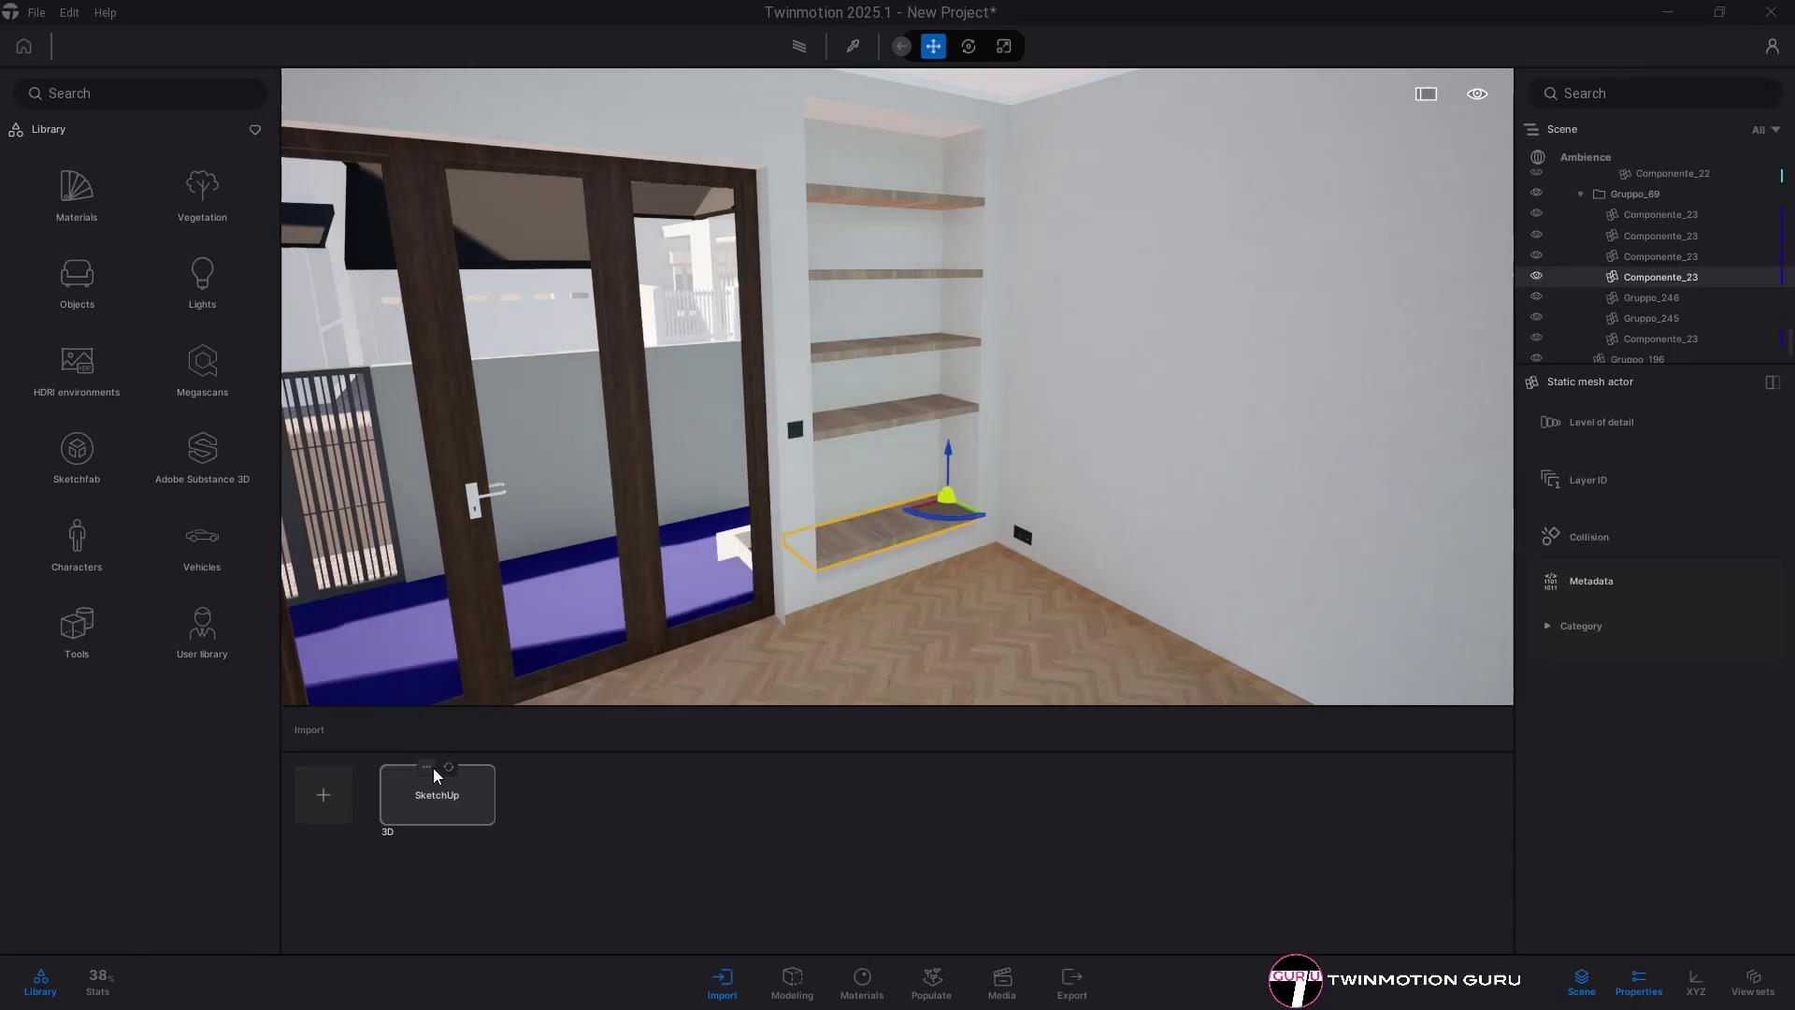
click(428, 767)
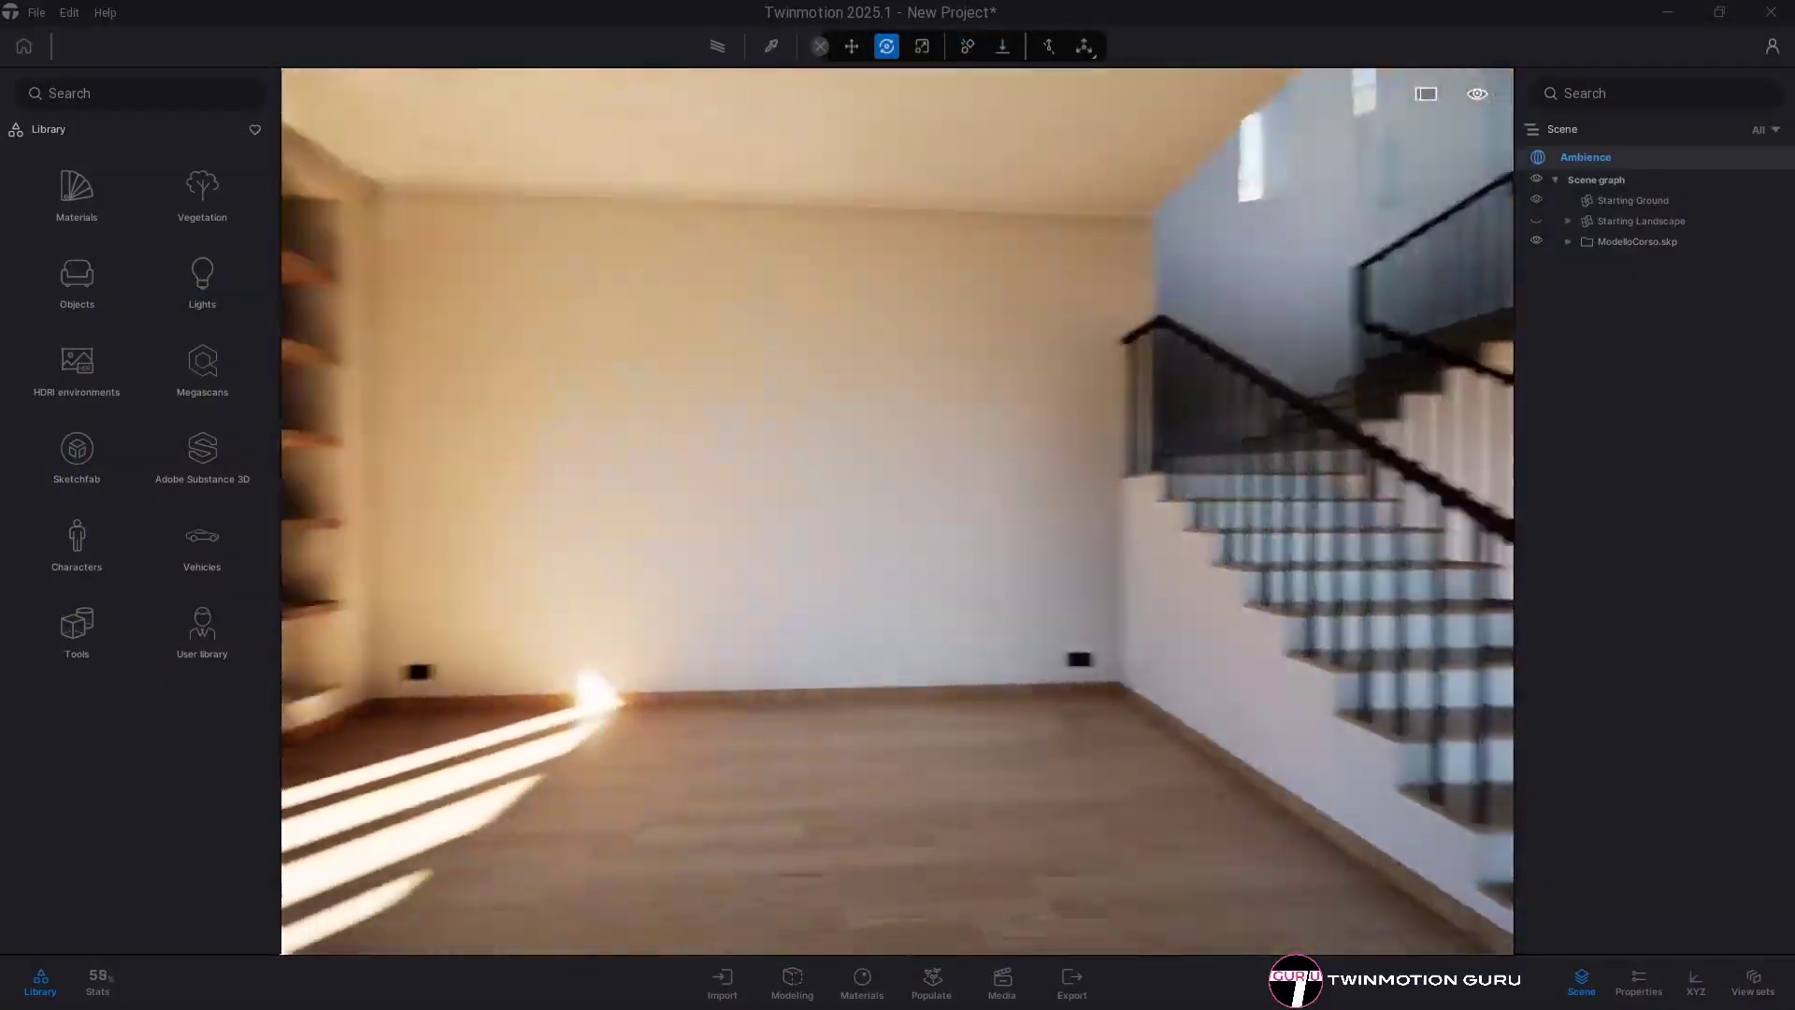
- Create a new still image from the current living-room view in Media
click(1004, 981)
click(323, 795)
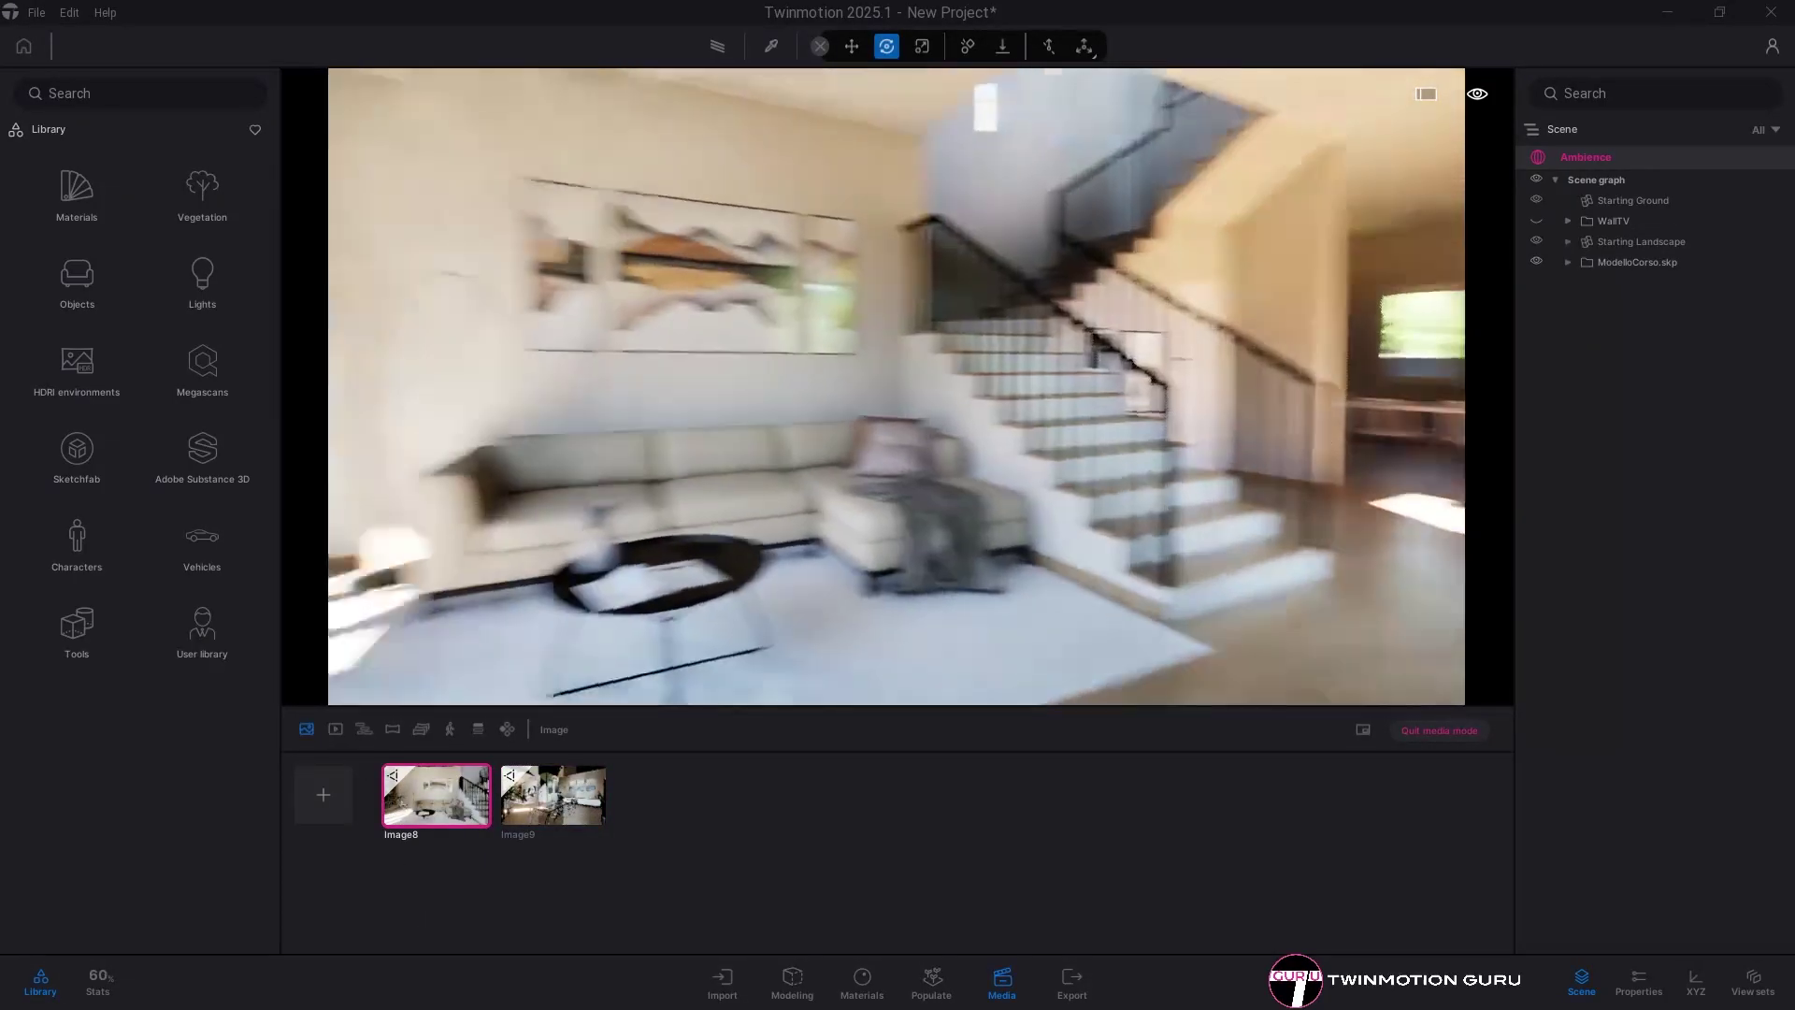
scroll(938, 473, up, 3)
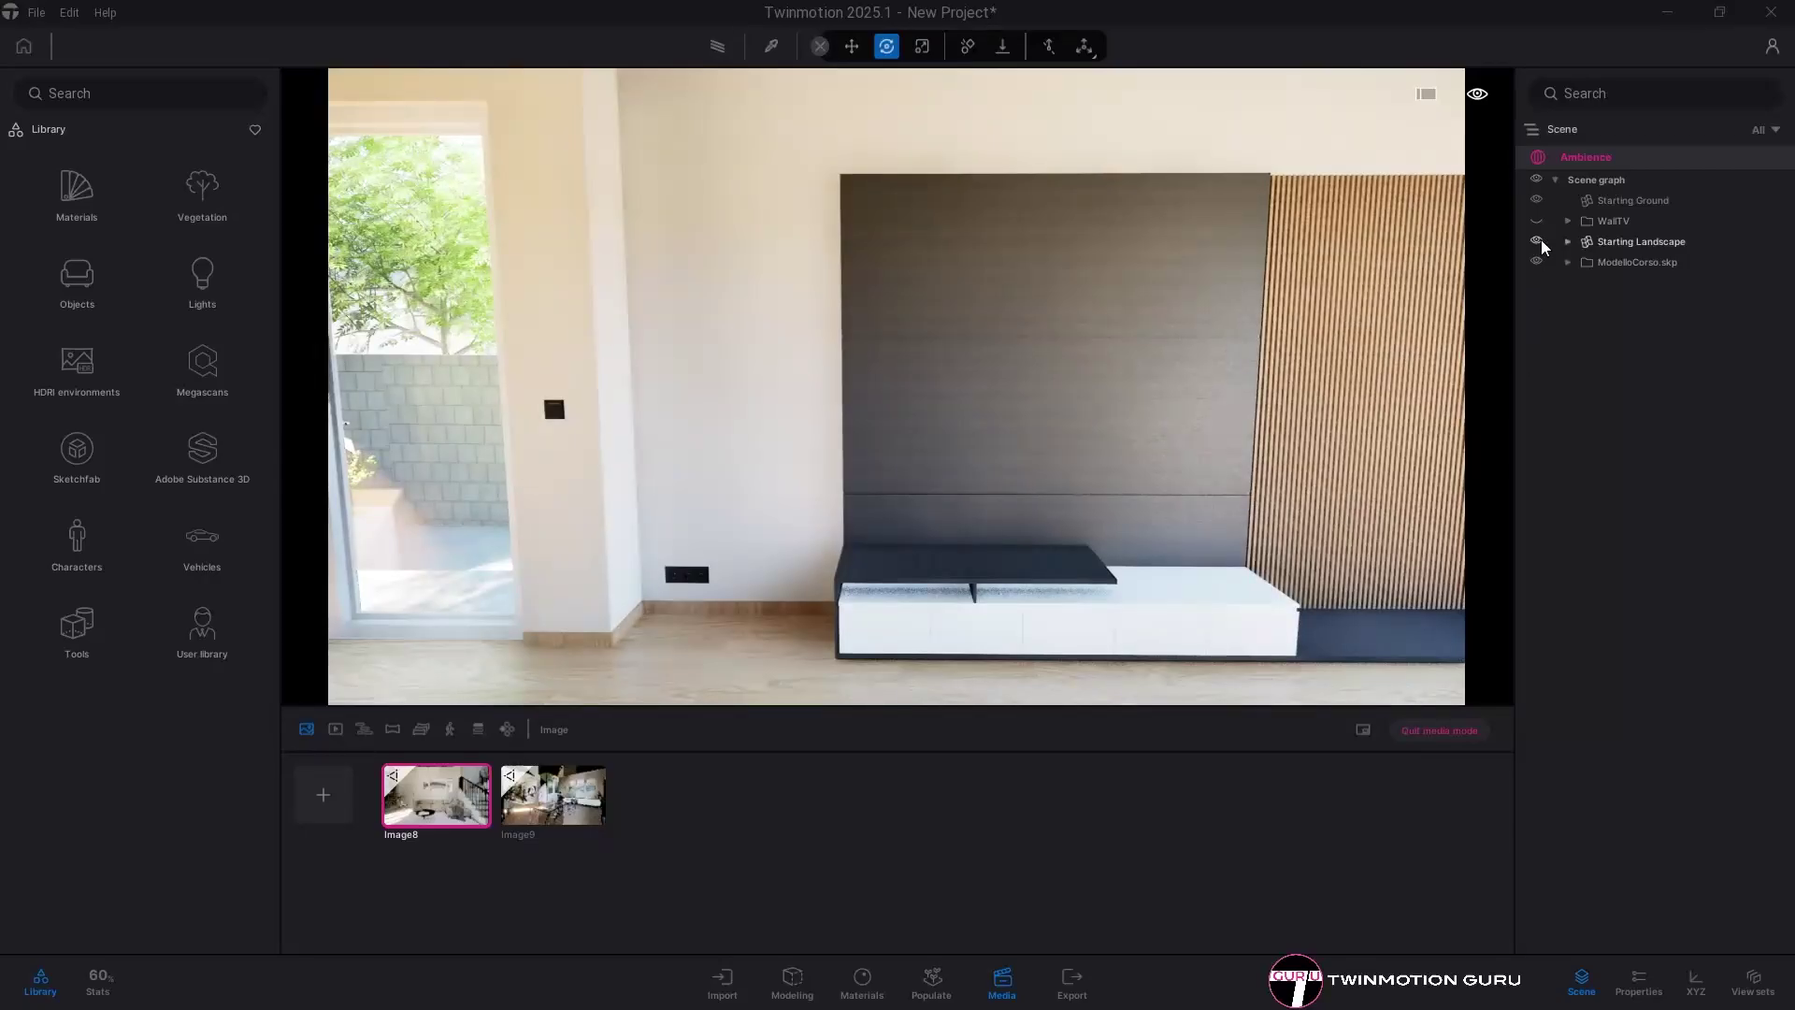
- Show then hide the WallTV group, make Playground visible, and fly the camera to it
click(1536, 220)
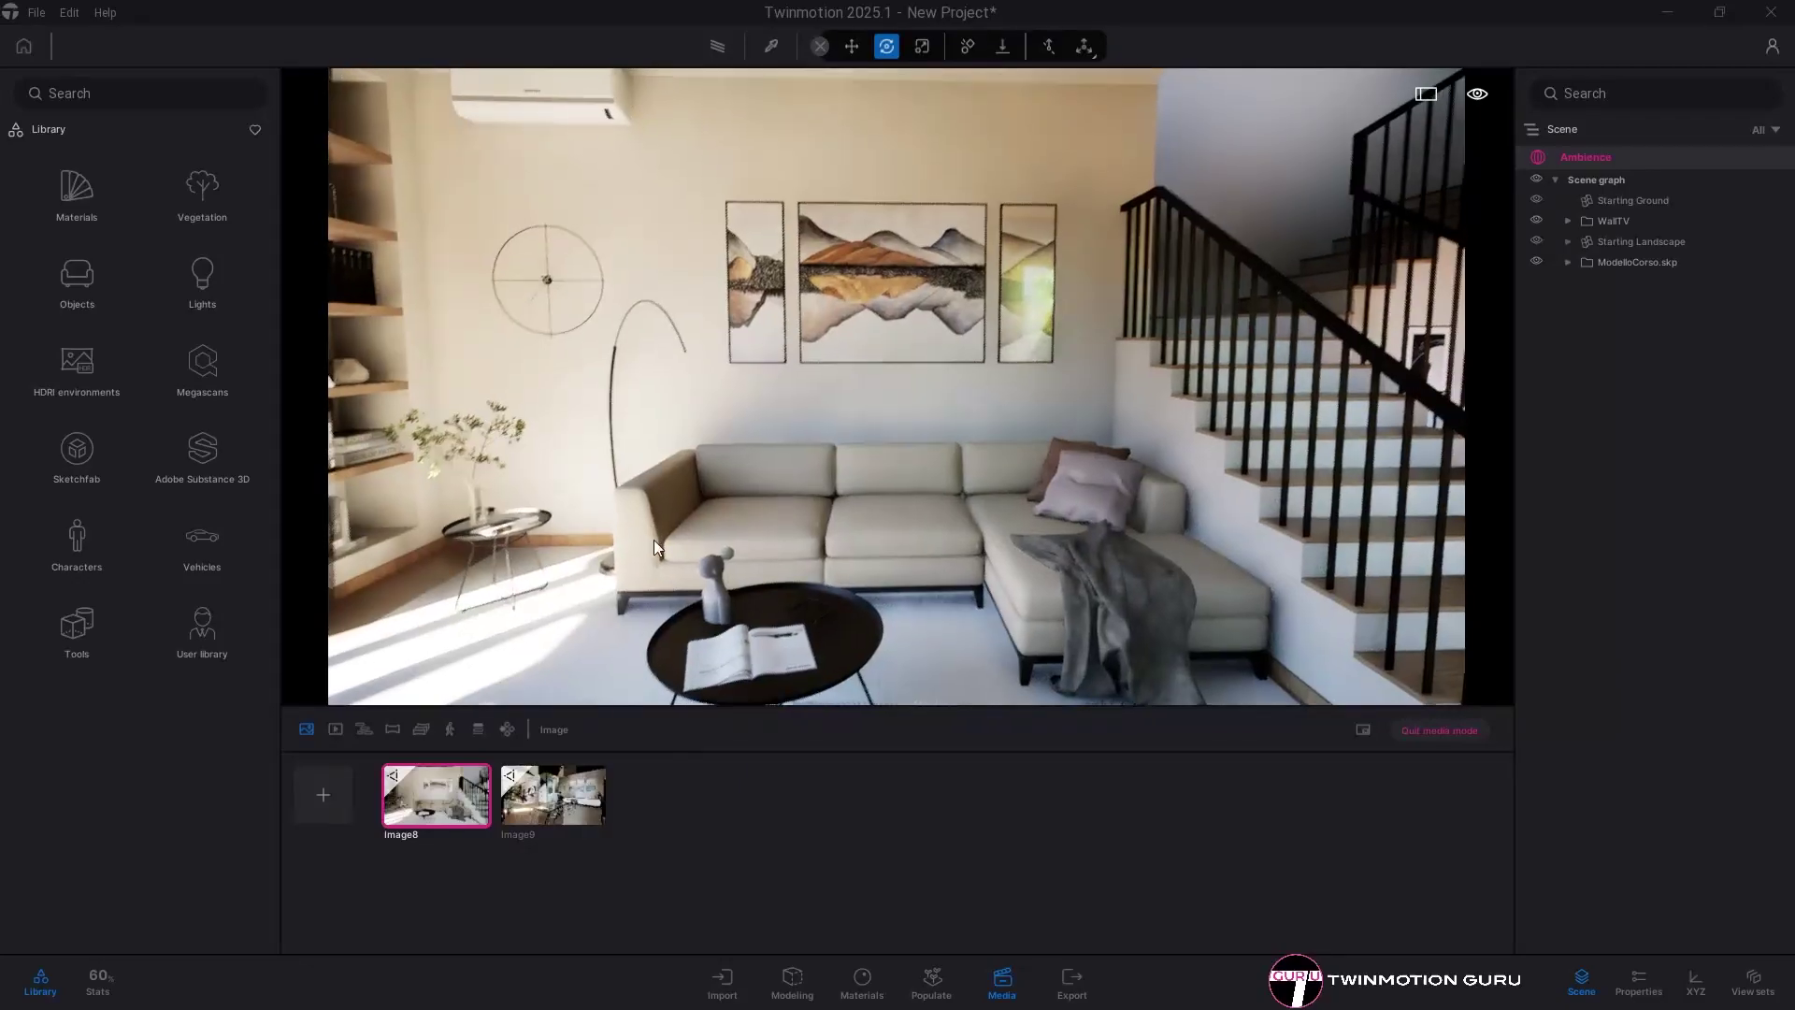
click(445, 804)
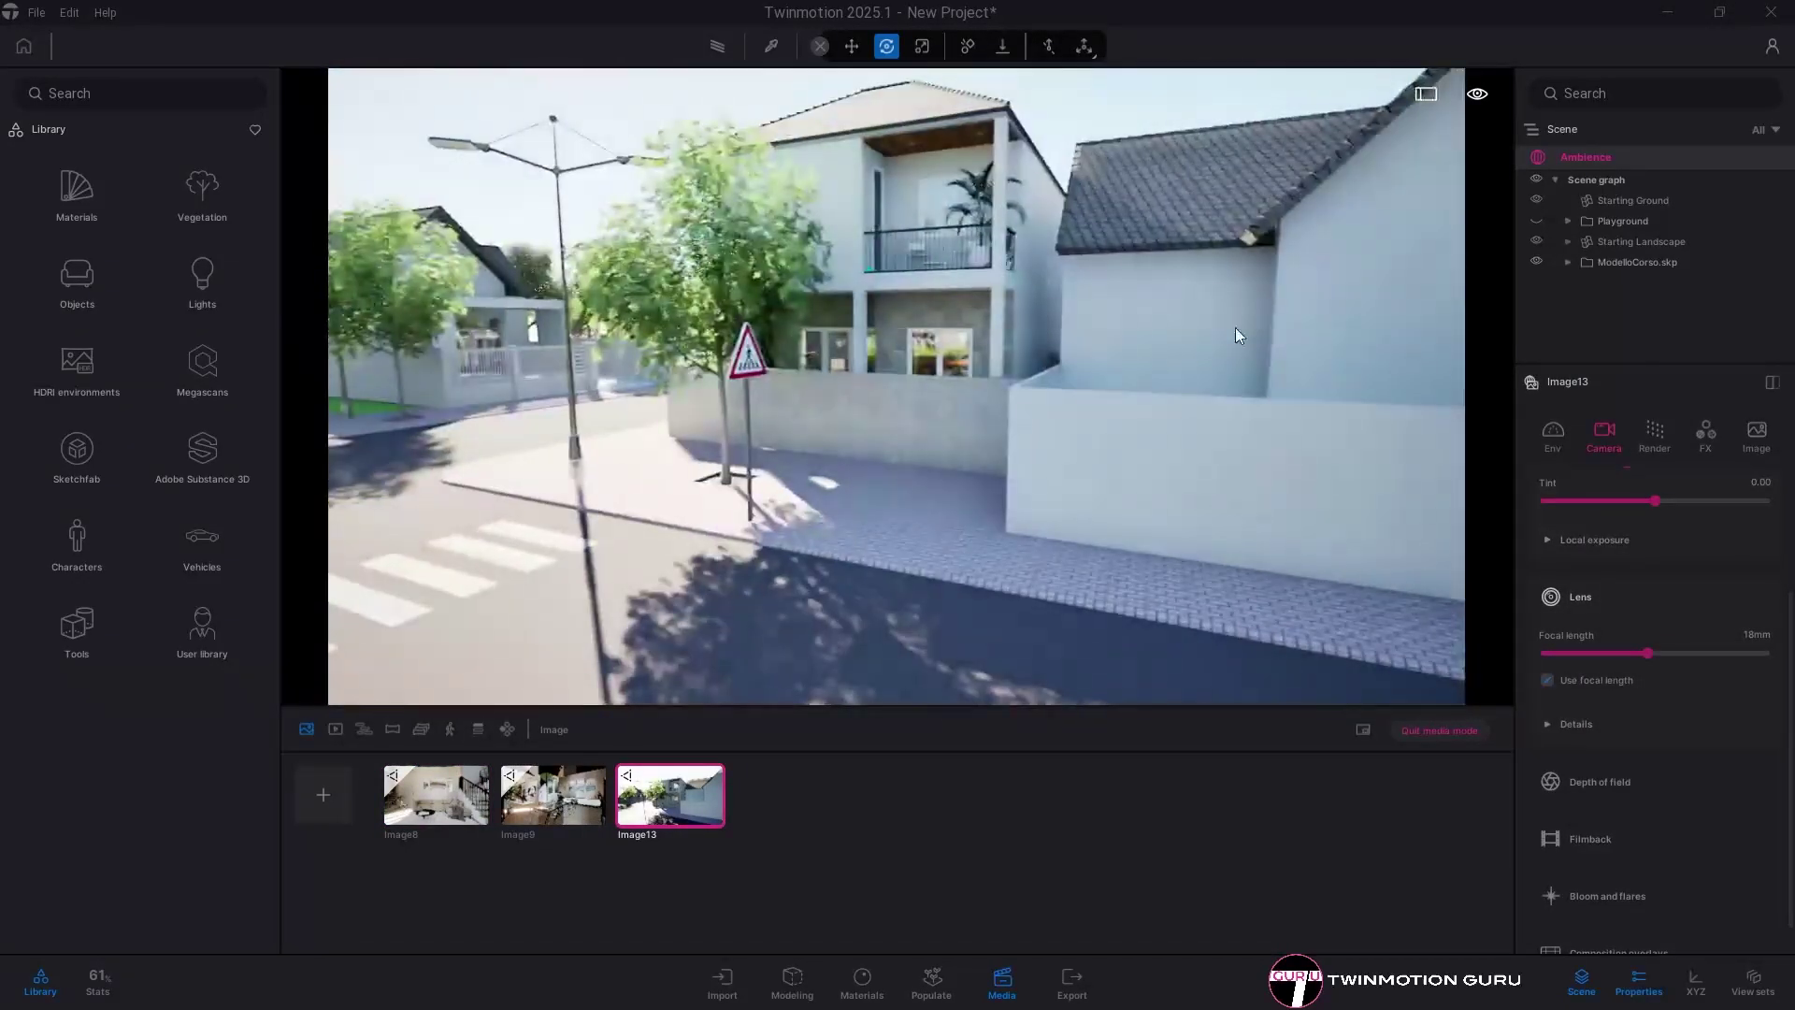
click(1538, 221)
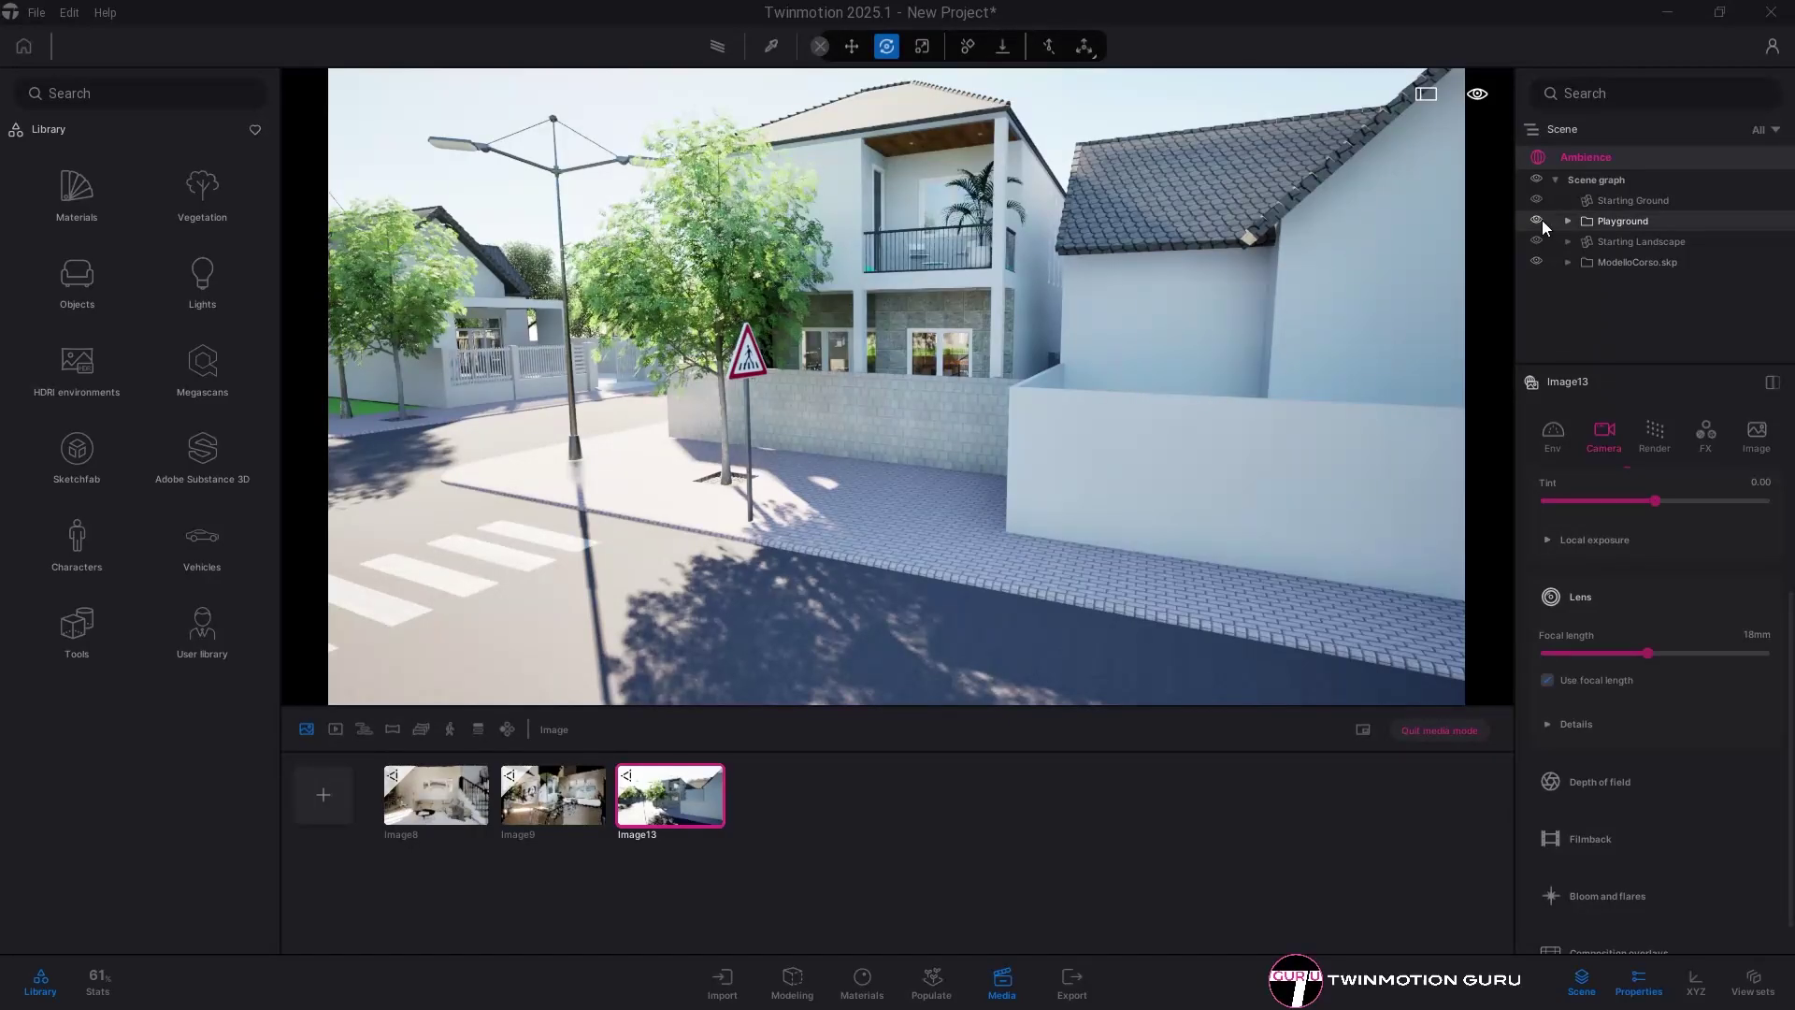
double_click(1543, 221)
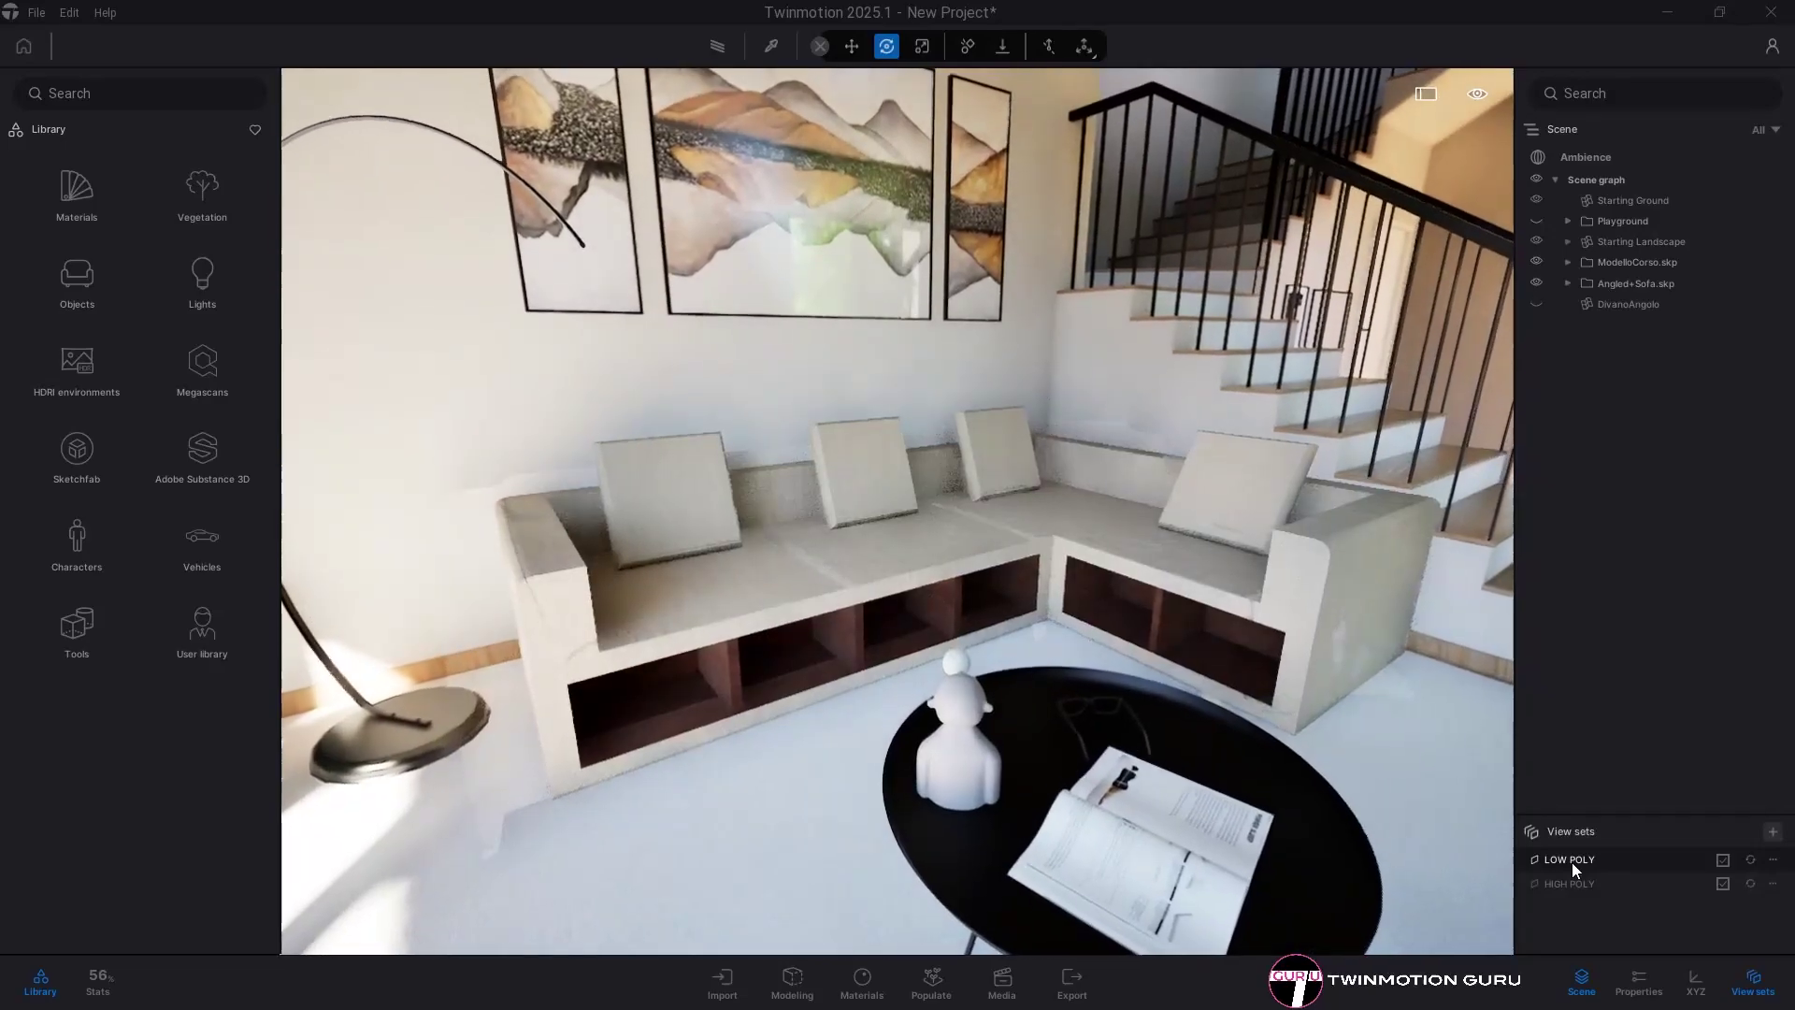
- Compare the HIGH POLY sofa with the LOW POLY block bench, then zoom toward the bench
click(1574, 882)
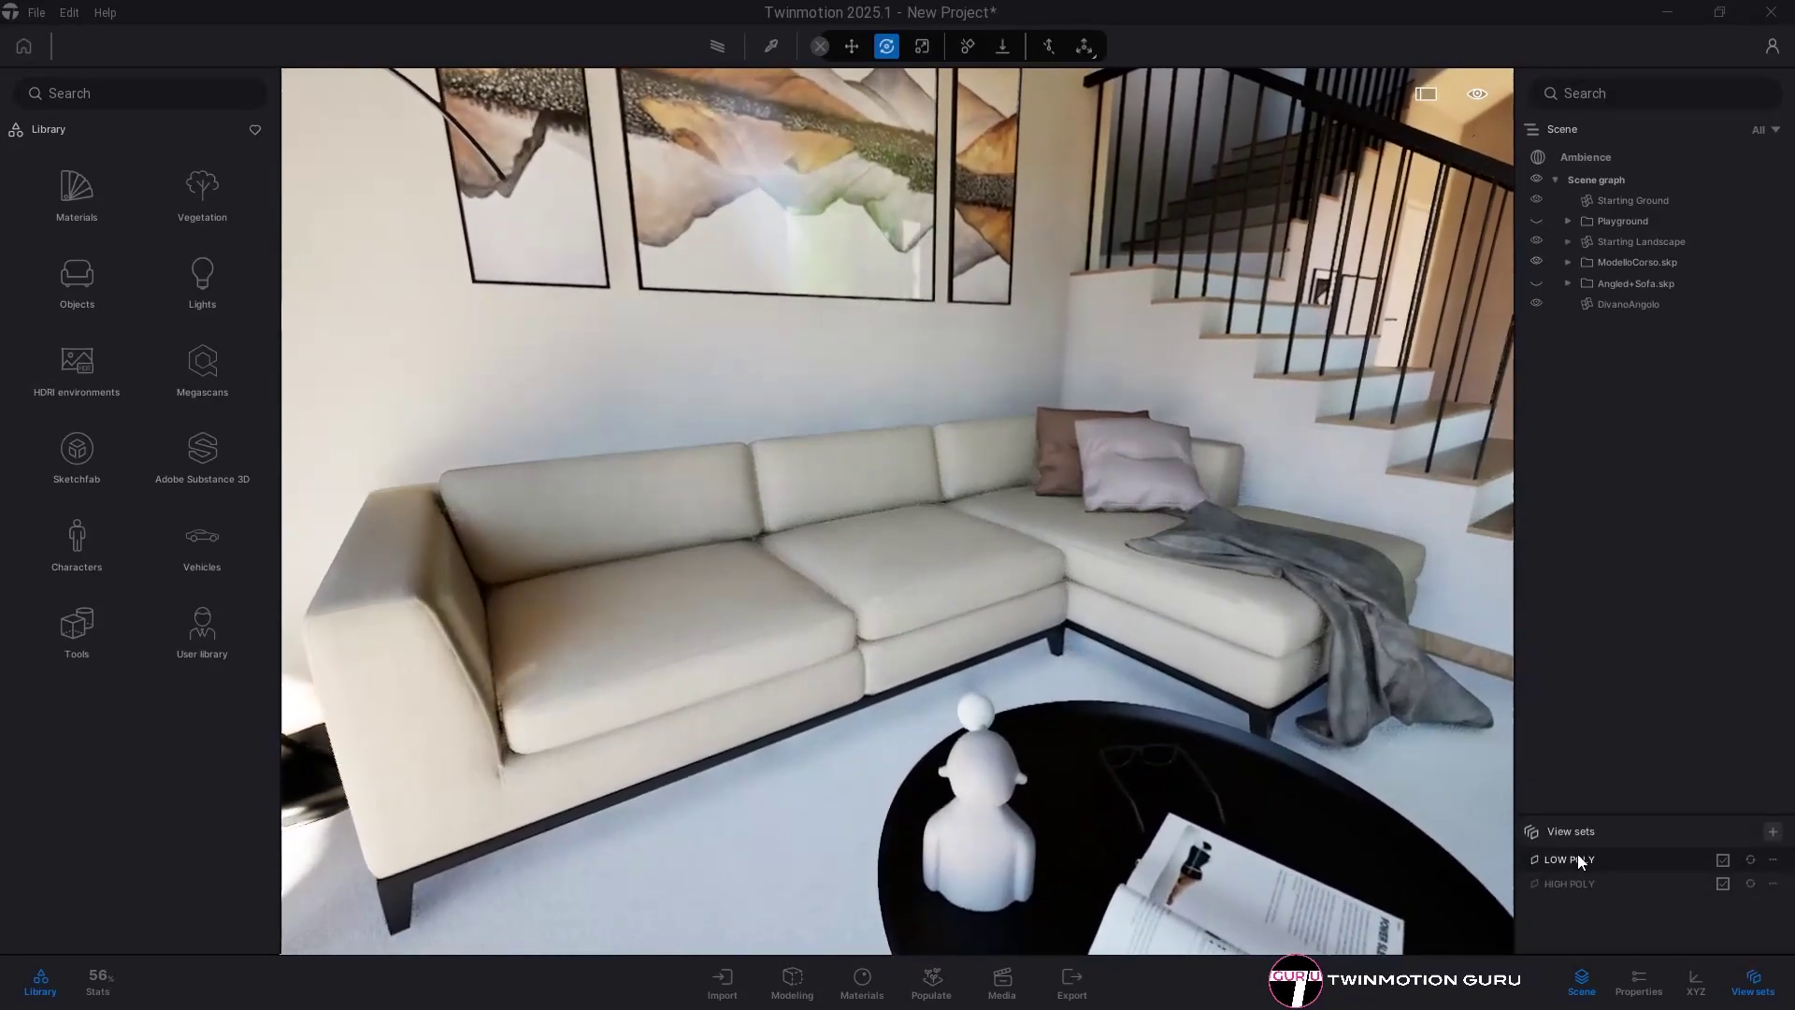
click(1578, 858)
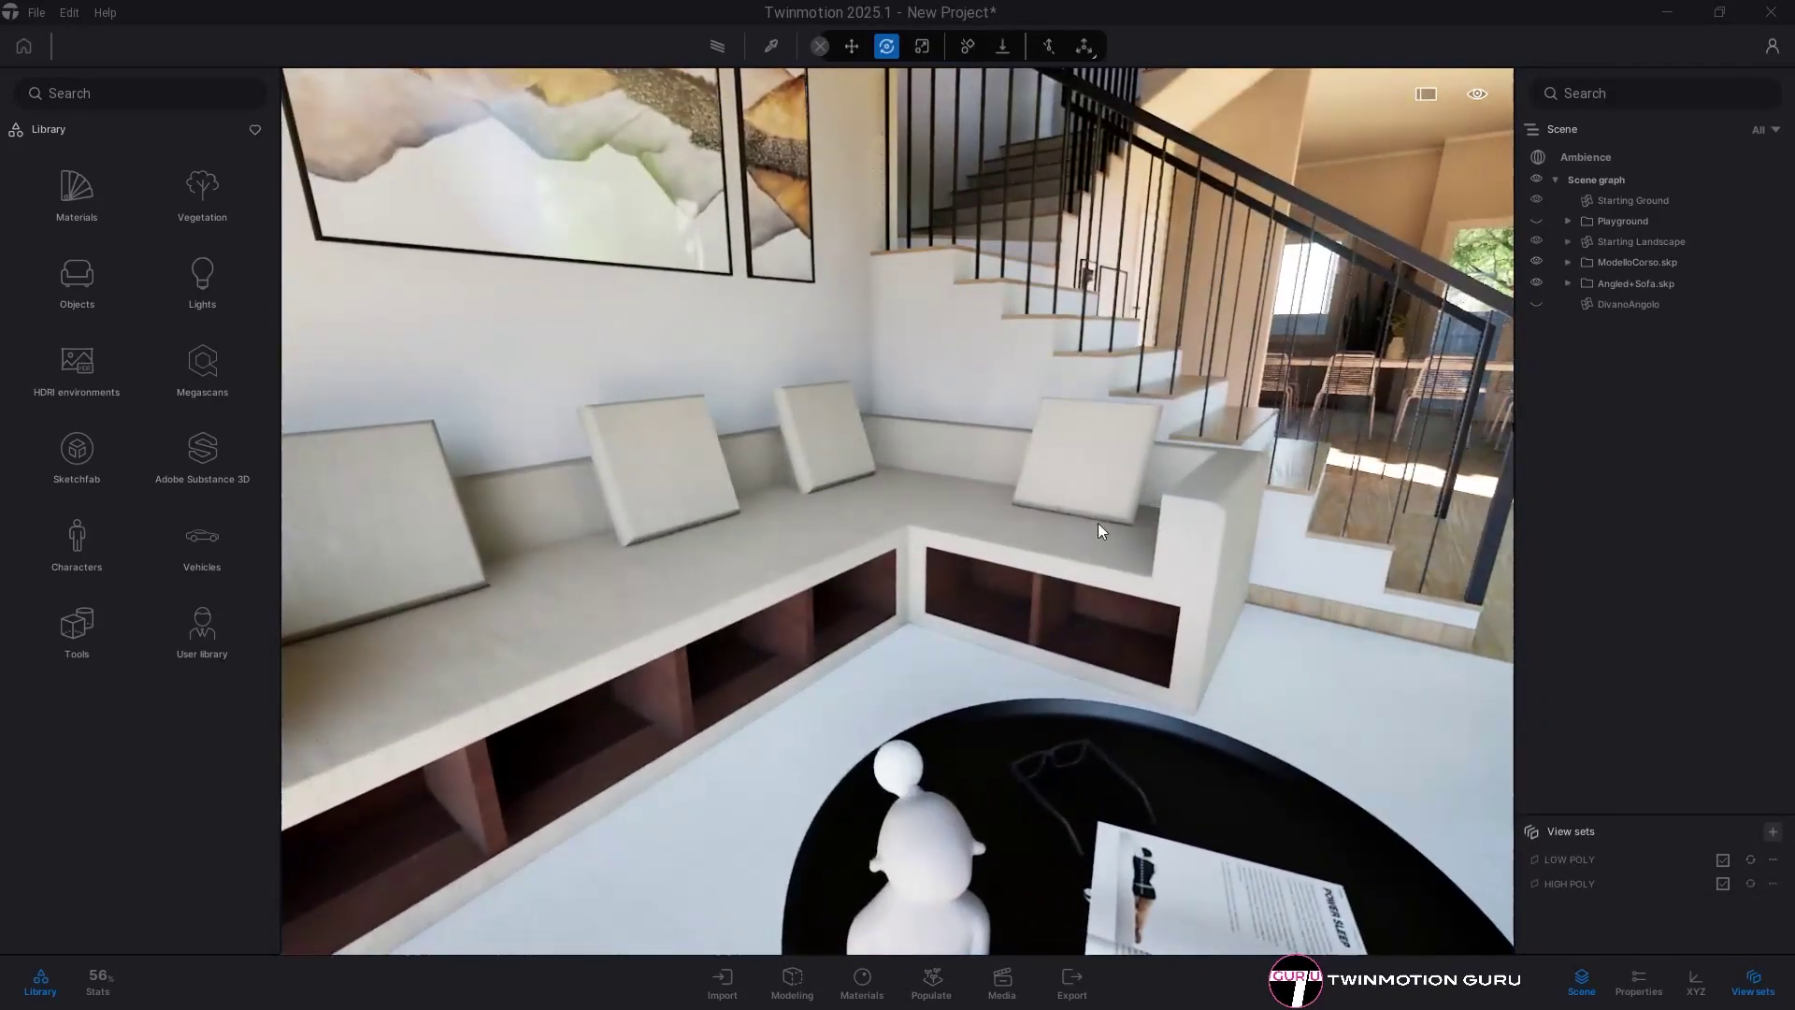
drag(1098, 523, 929, 335)
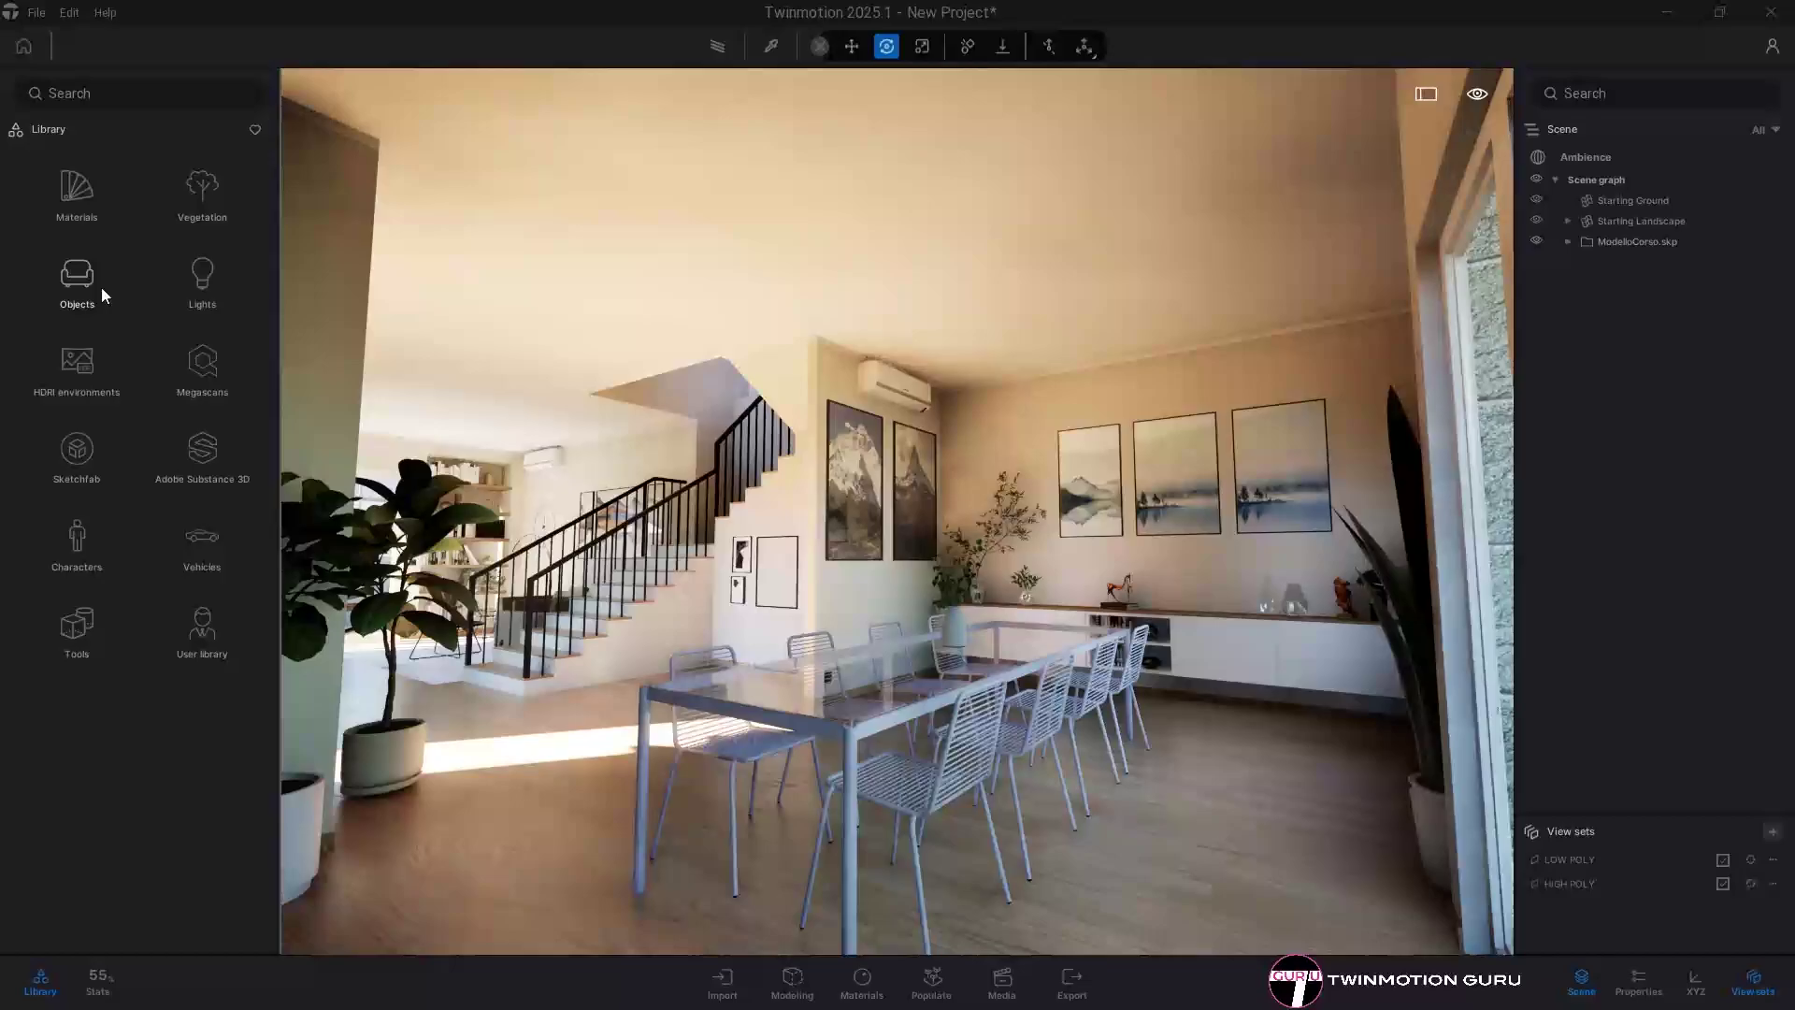
- List the lamps under Library > Objects > Home > Living room
click(73, 193)
click(73, 193)
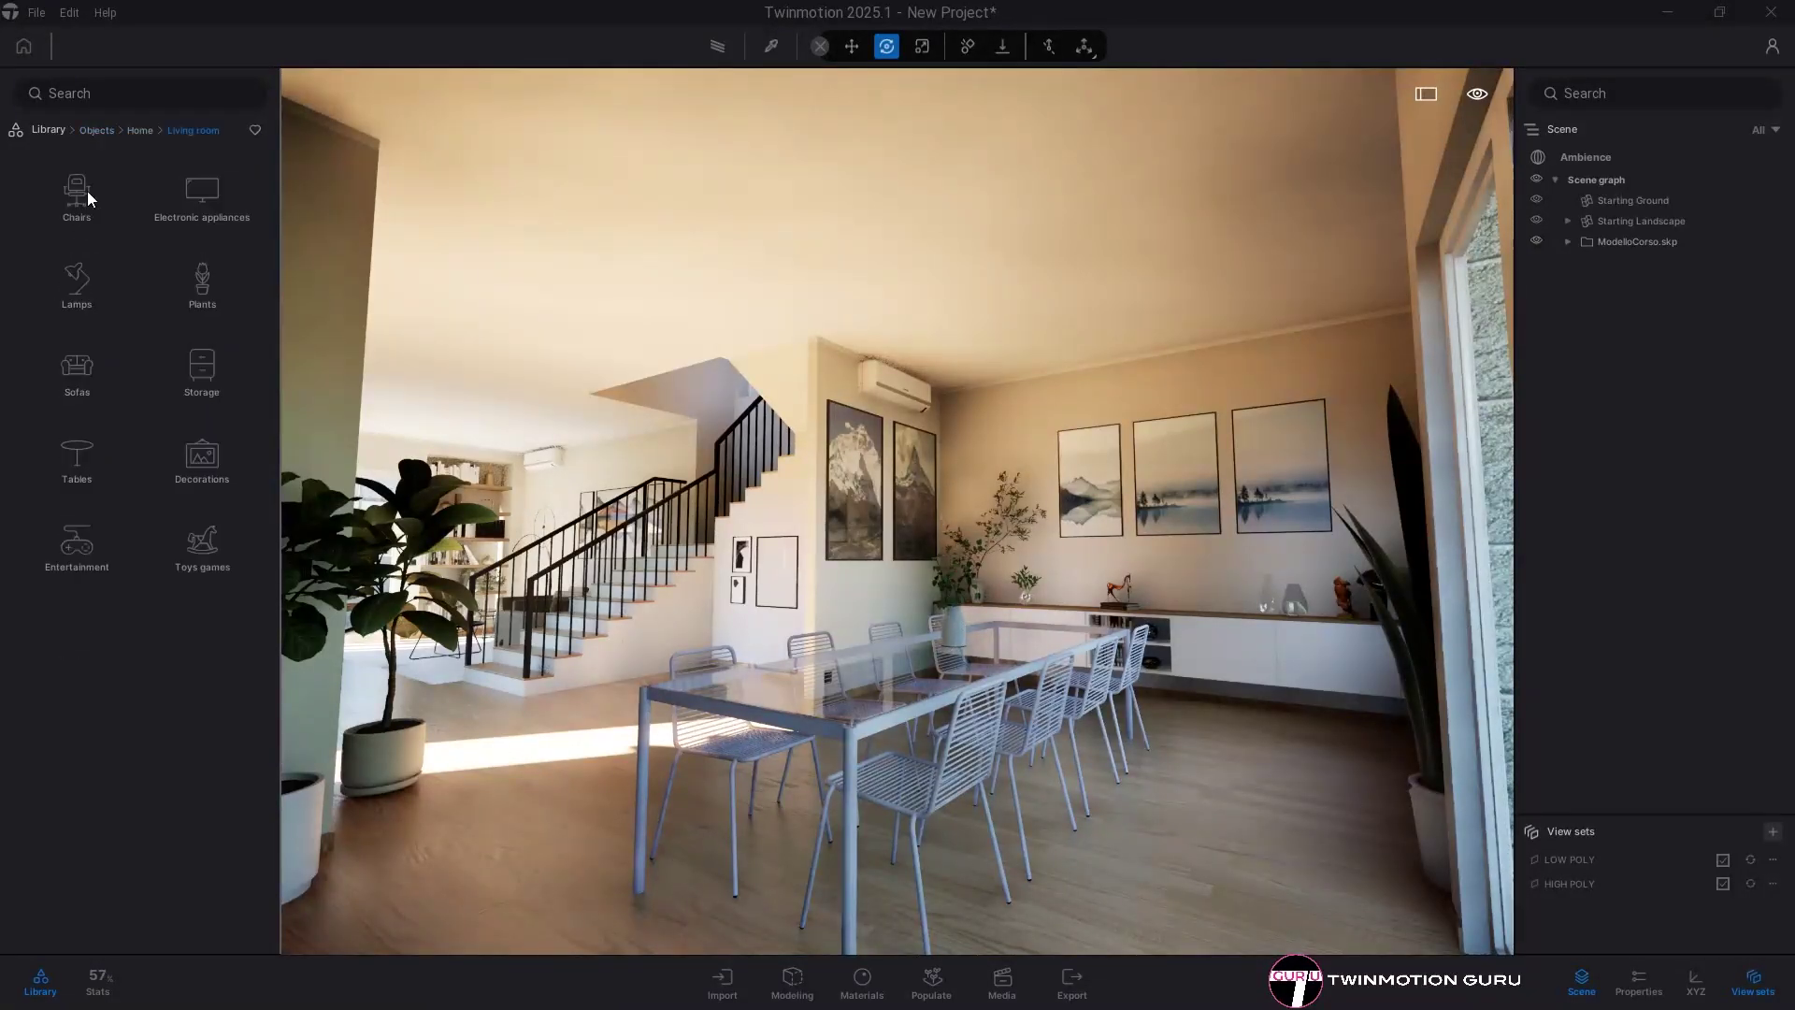
click(83, 276)
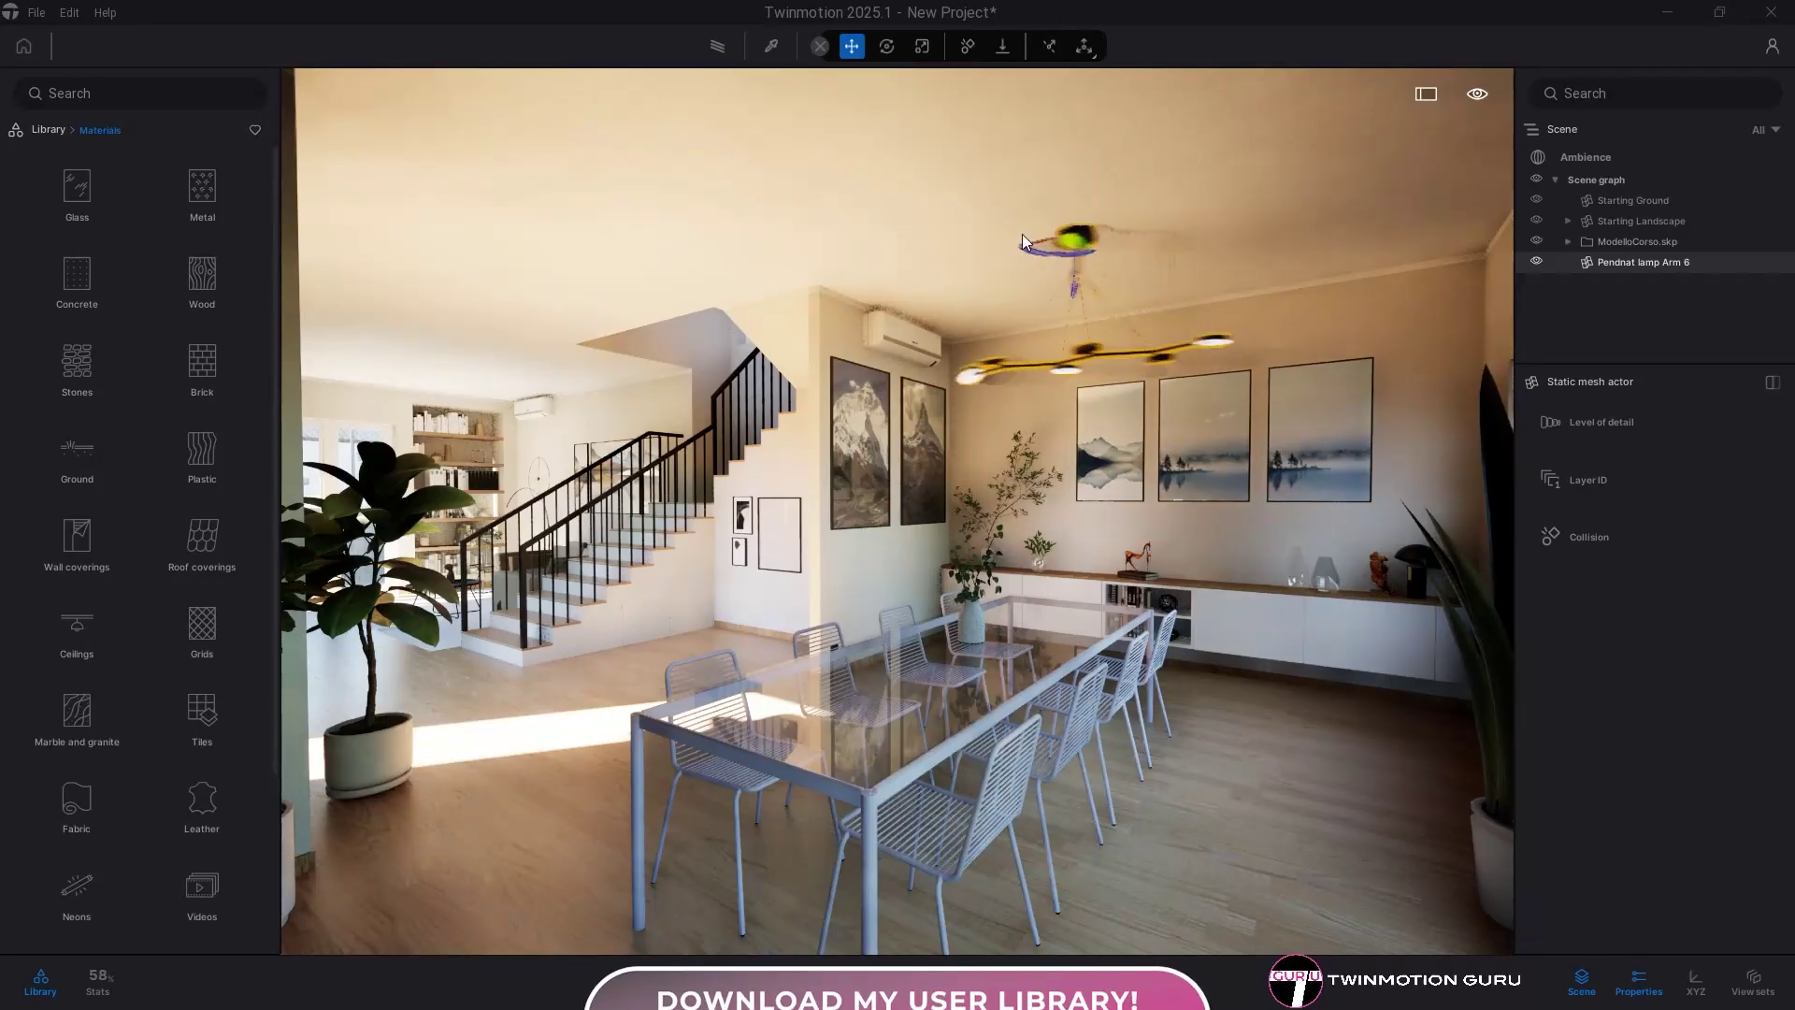
- Hang the Pendnat lamp Arm 6 pendant model from the ceiling
drag(1023, 233, 1042, 155)
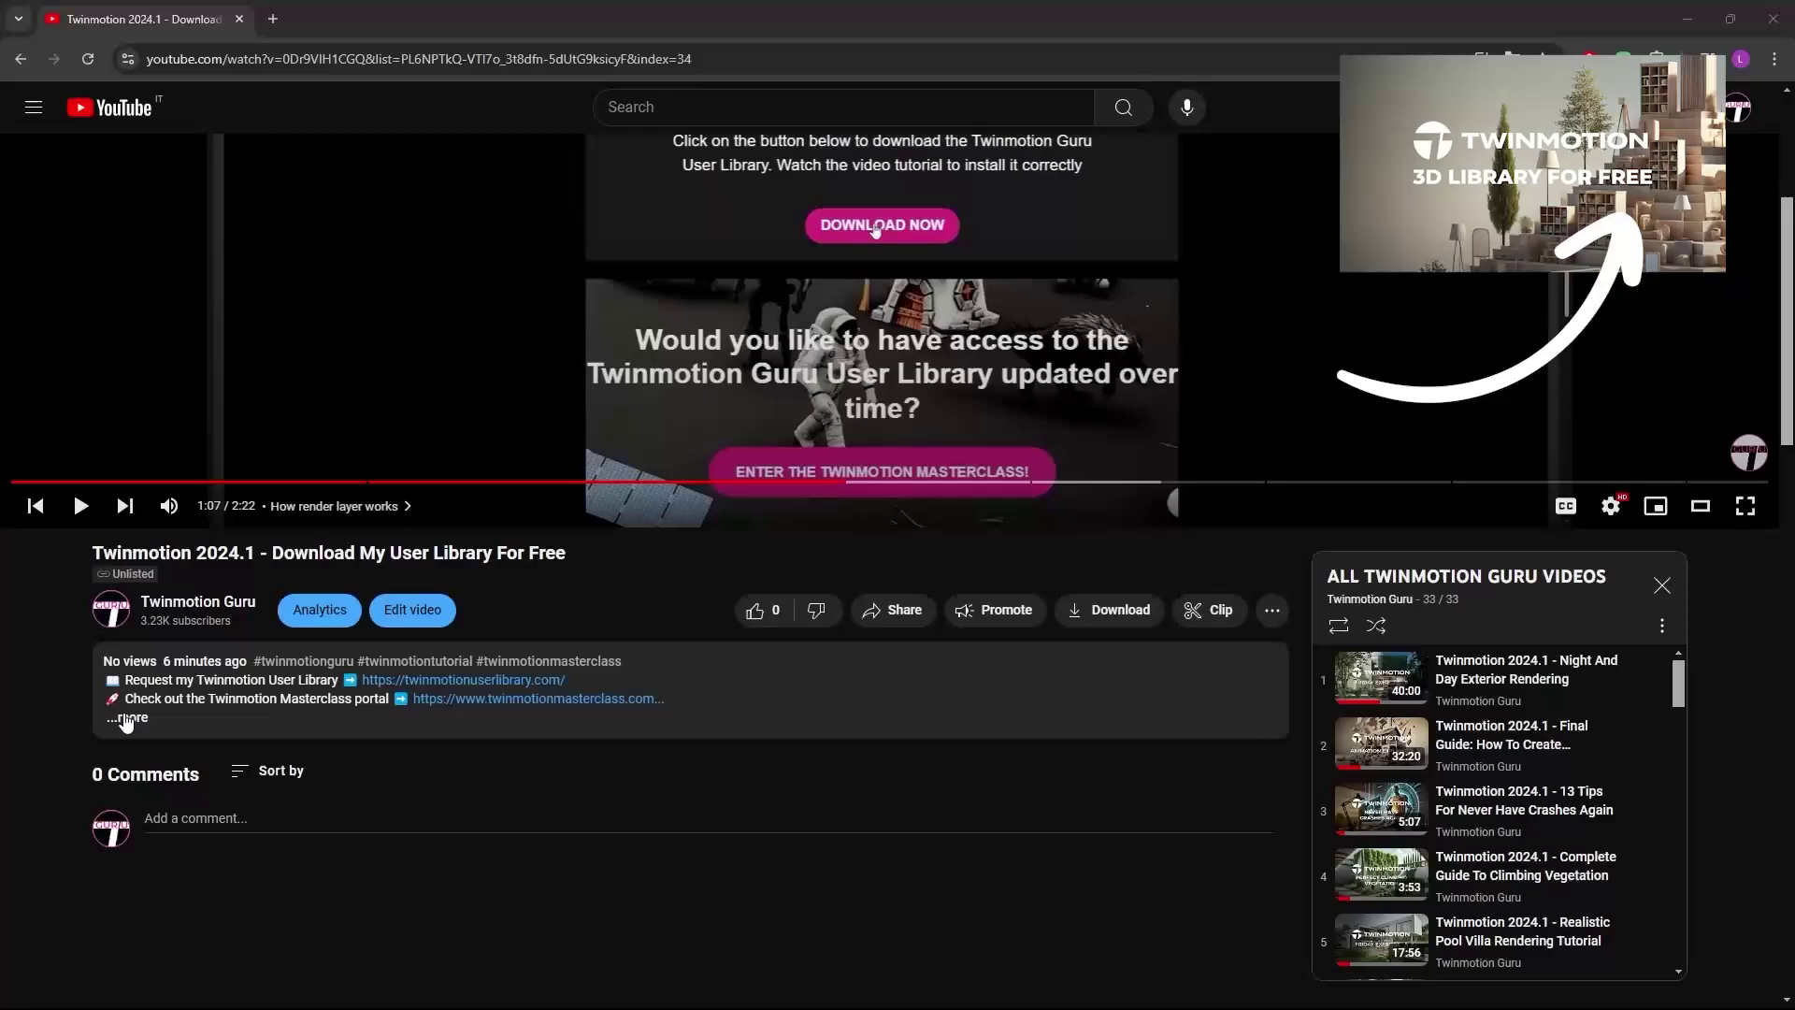
- Expand the YouTube video description to reveal the free user library link
click(126, 719)
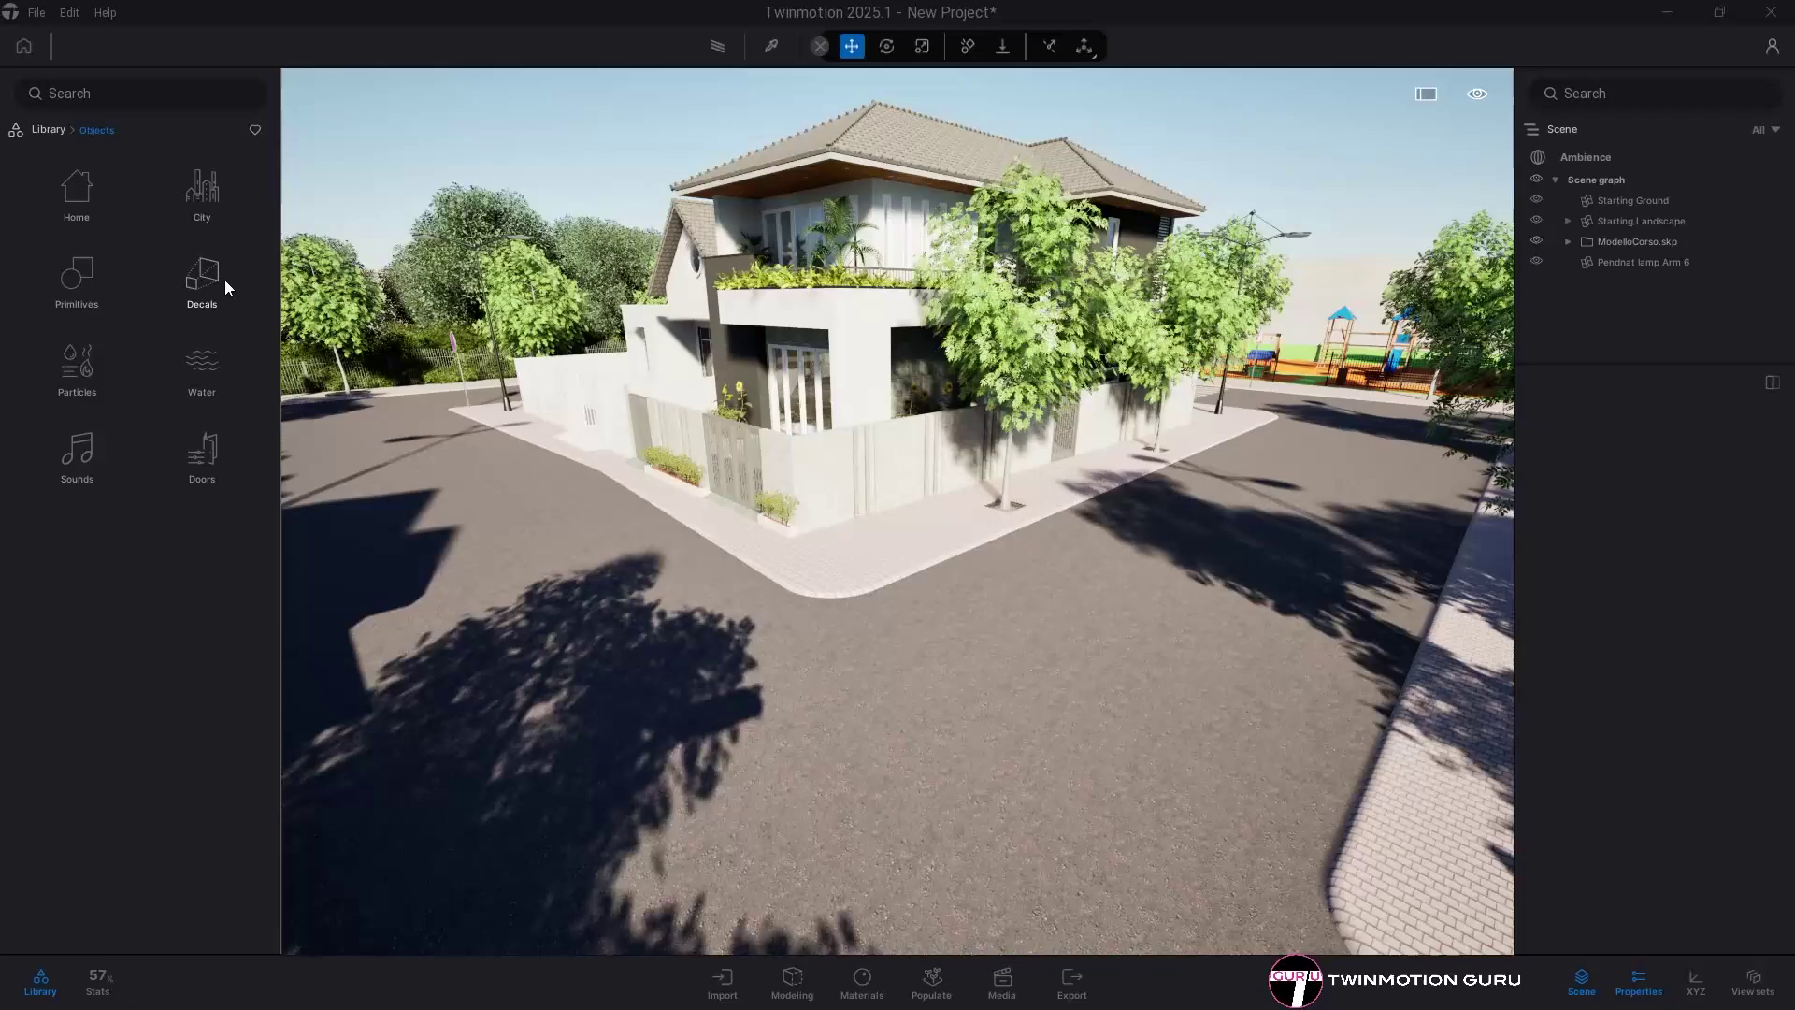
- Place the Stains 1 decal from the Decals library on the road
click(219, 282)
scroll(140, 621, down, 15)
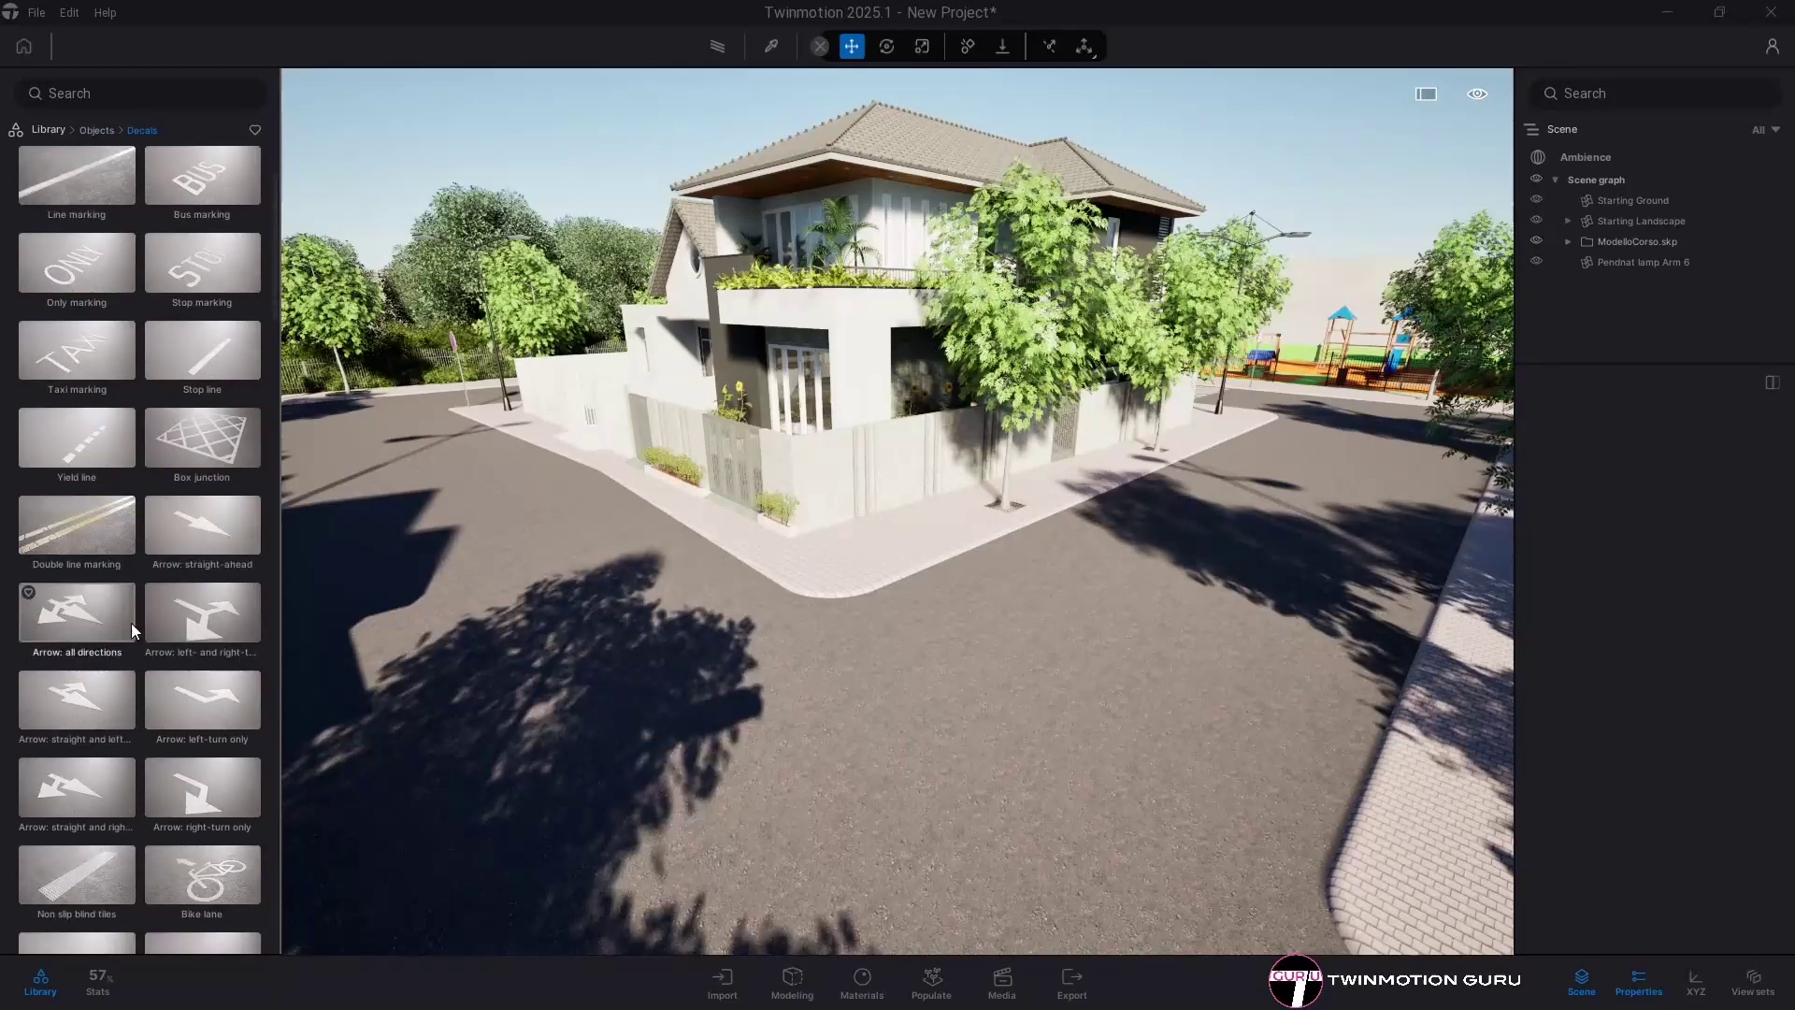
scroll(174, 617, down, 7)
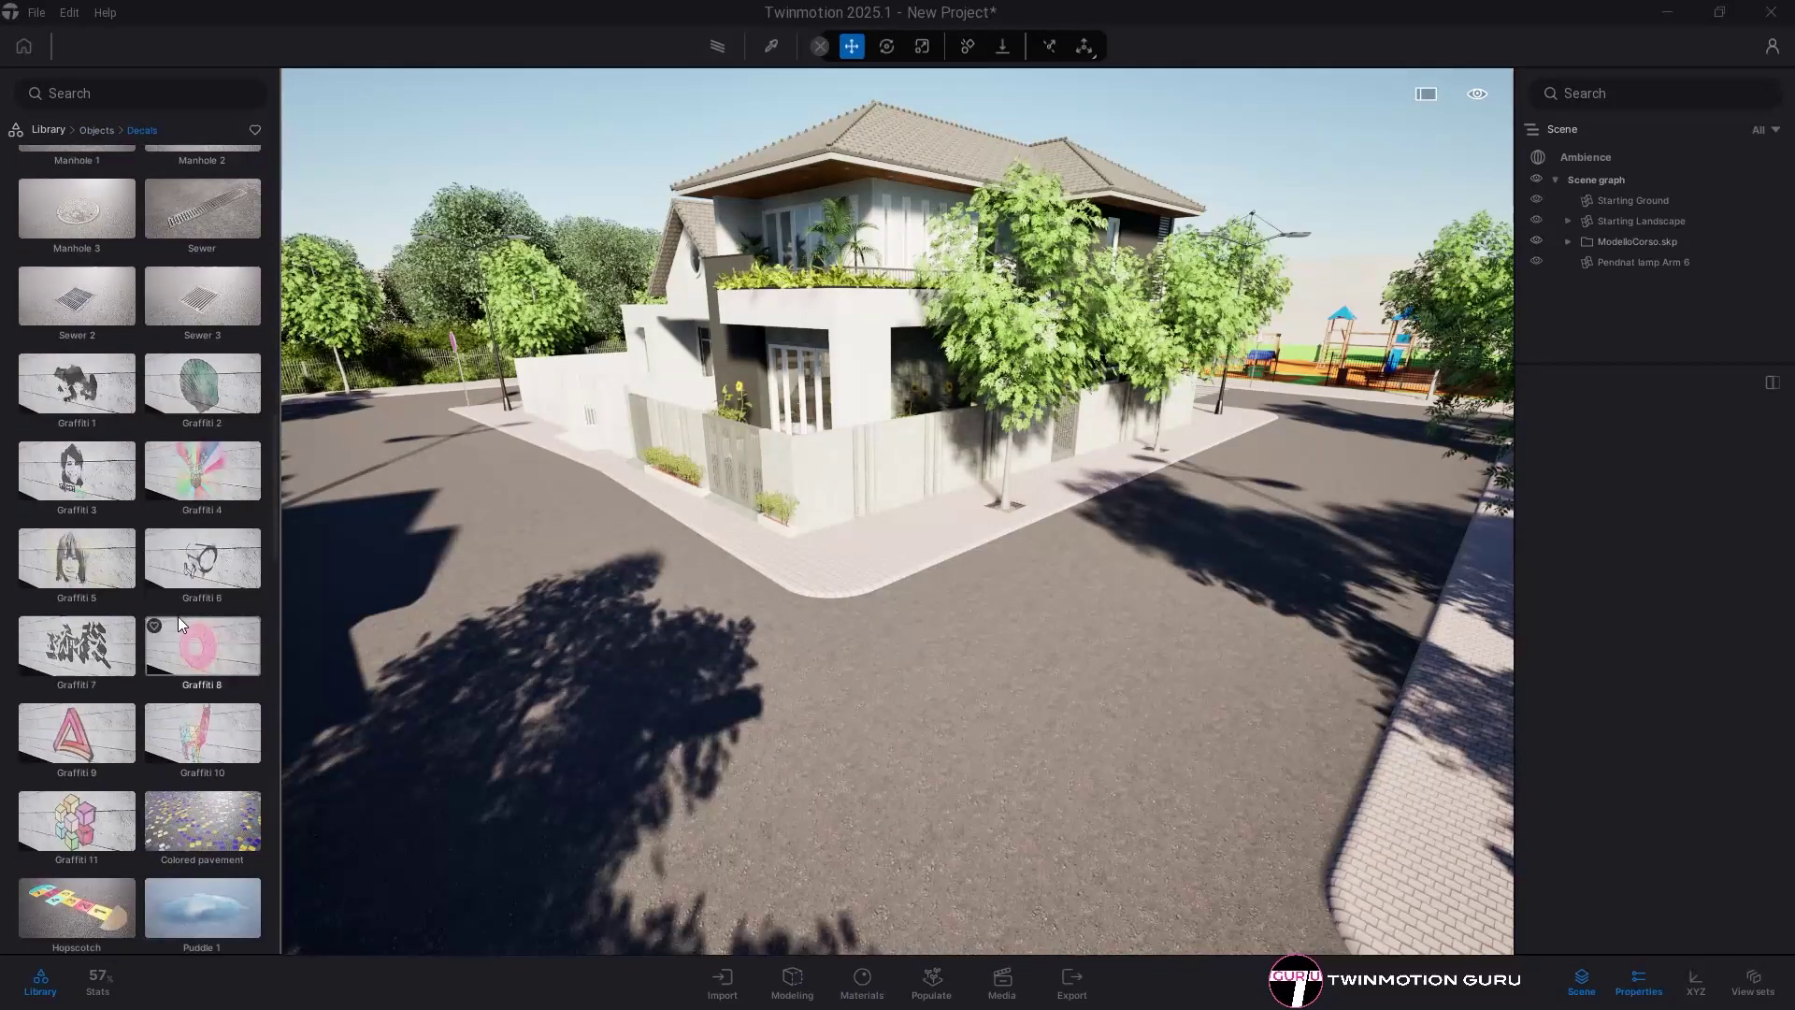
drag(213, 548, 834, 663)
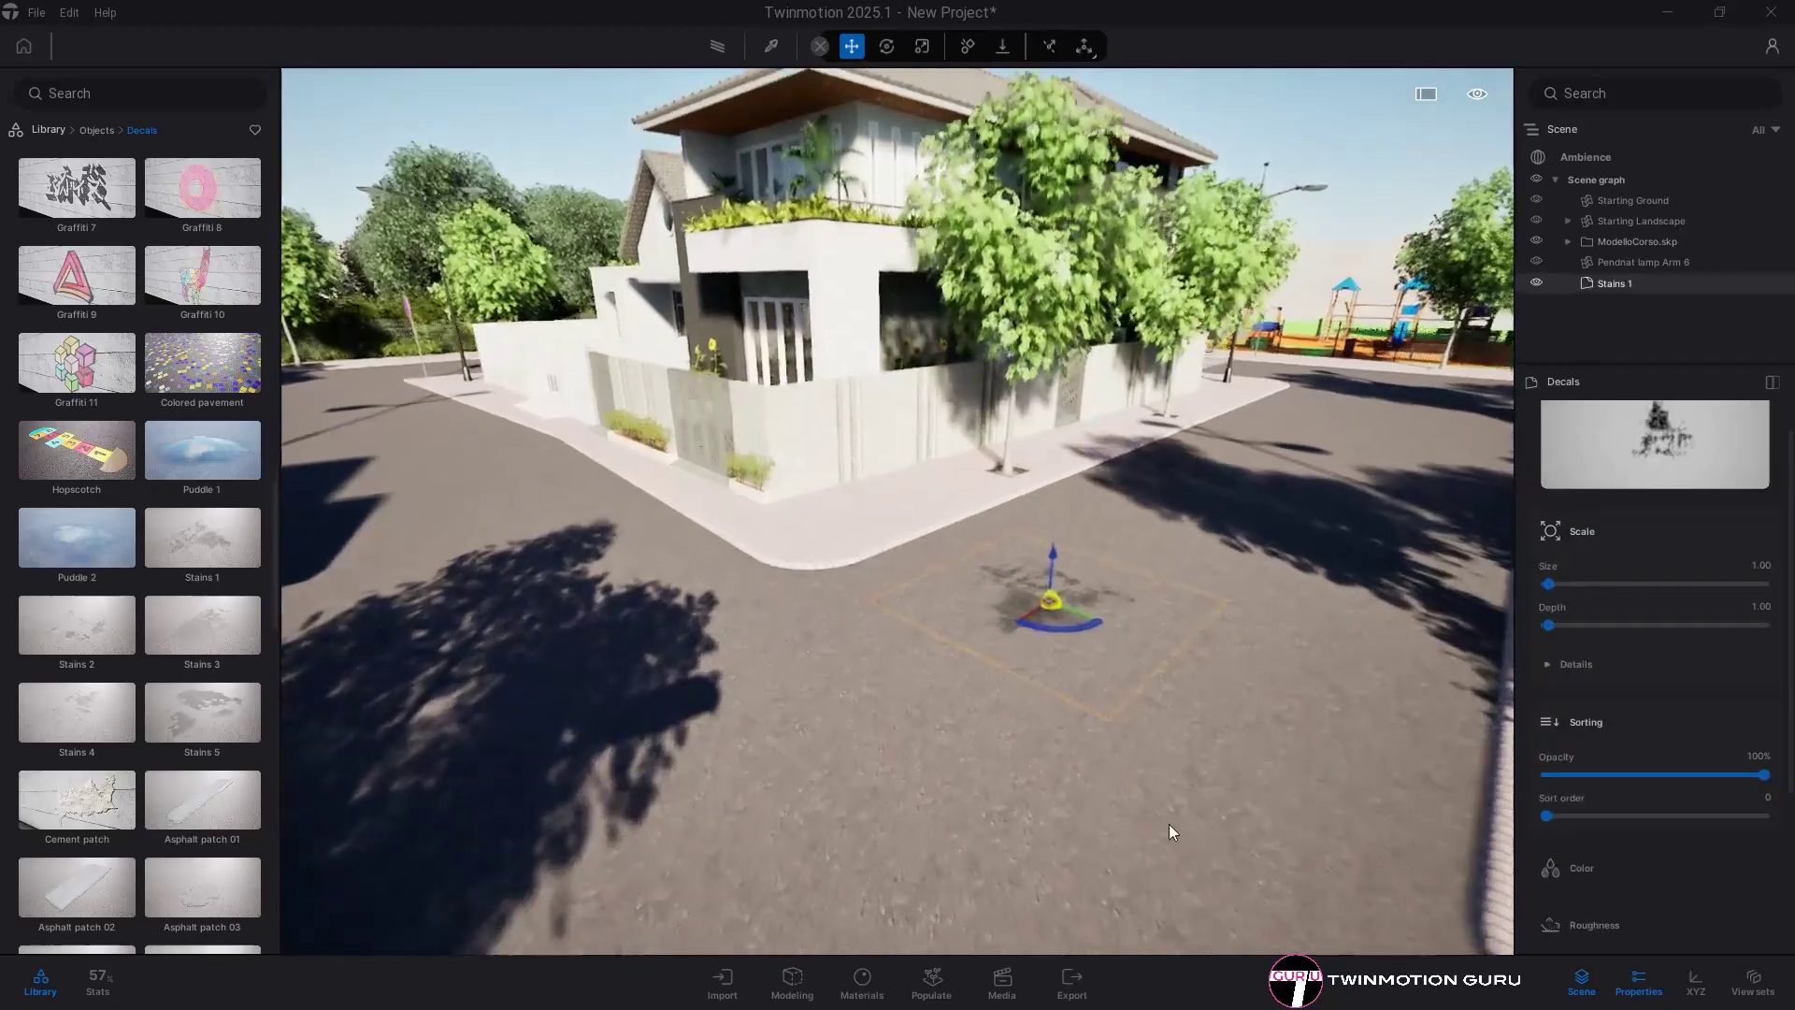
click(1032, 709)
- Duplicate the stain decal to another spot on the street corner
scroll(1032, 708, up, 8)
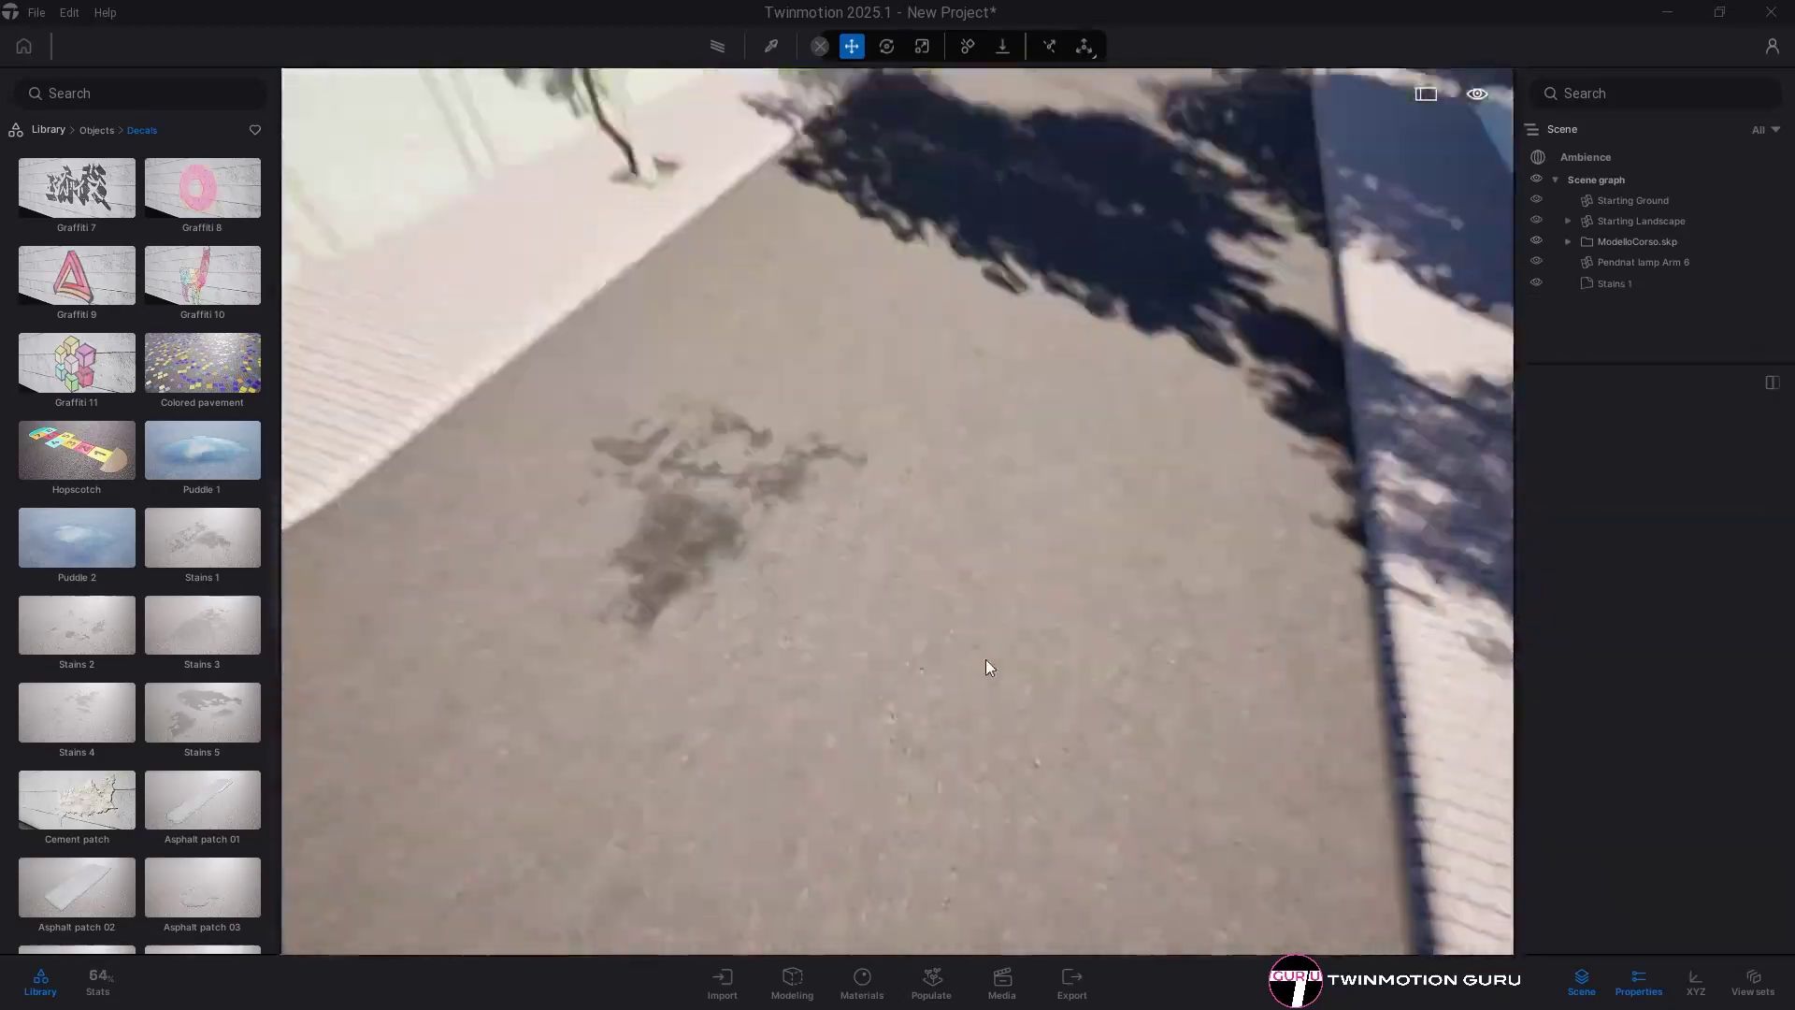
scroll(365, 689, down, 6)
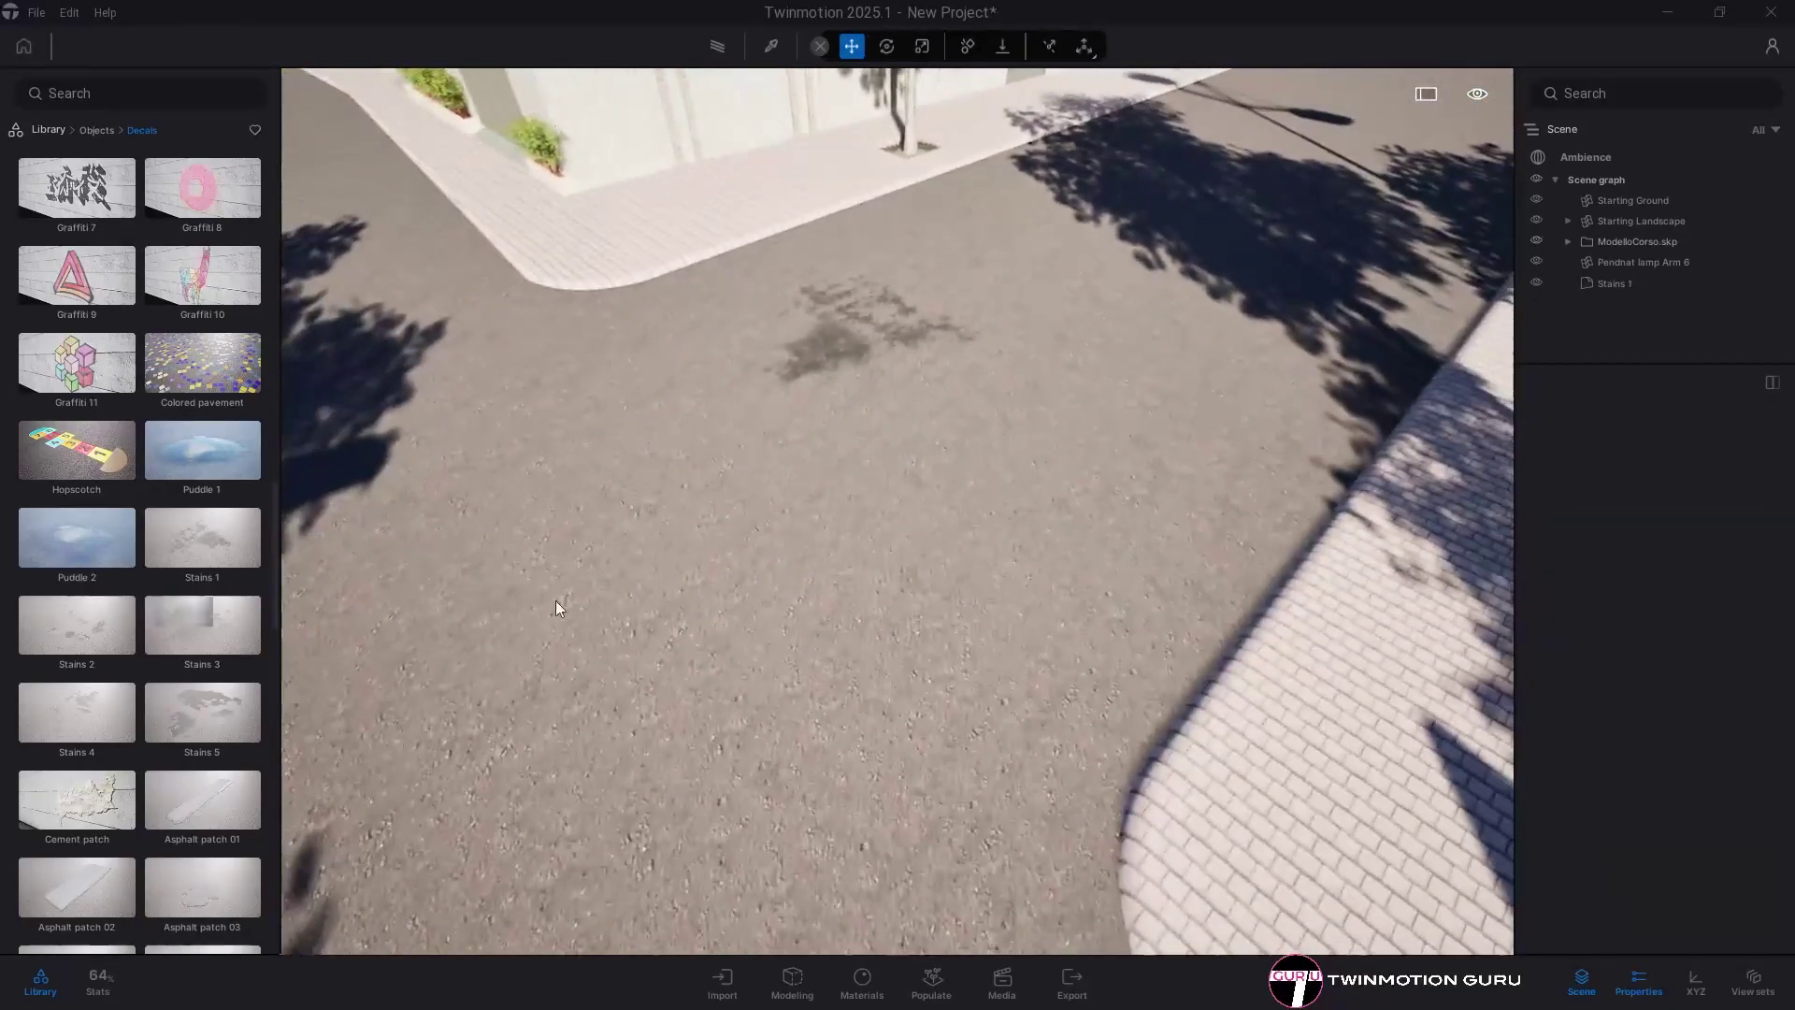
click(1017, 547)
alt+drag(1013, 542, 781, 699)
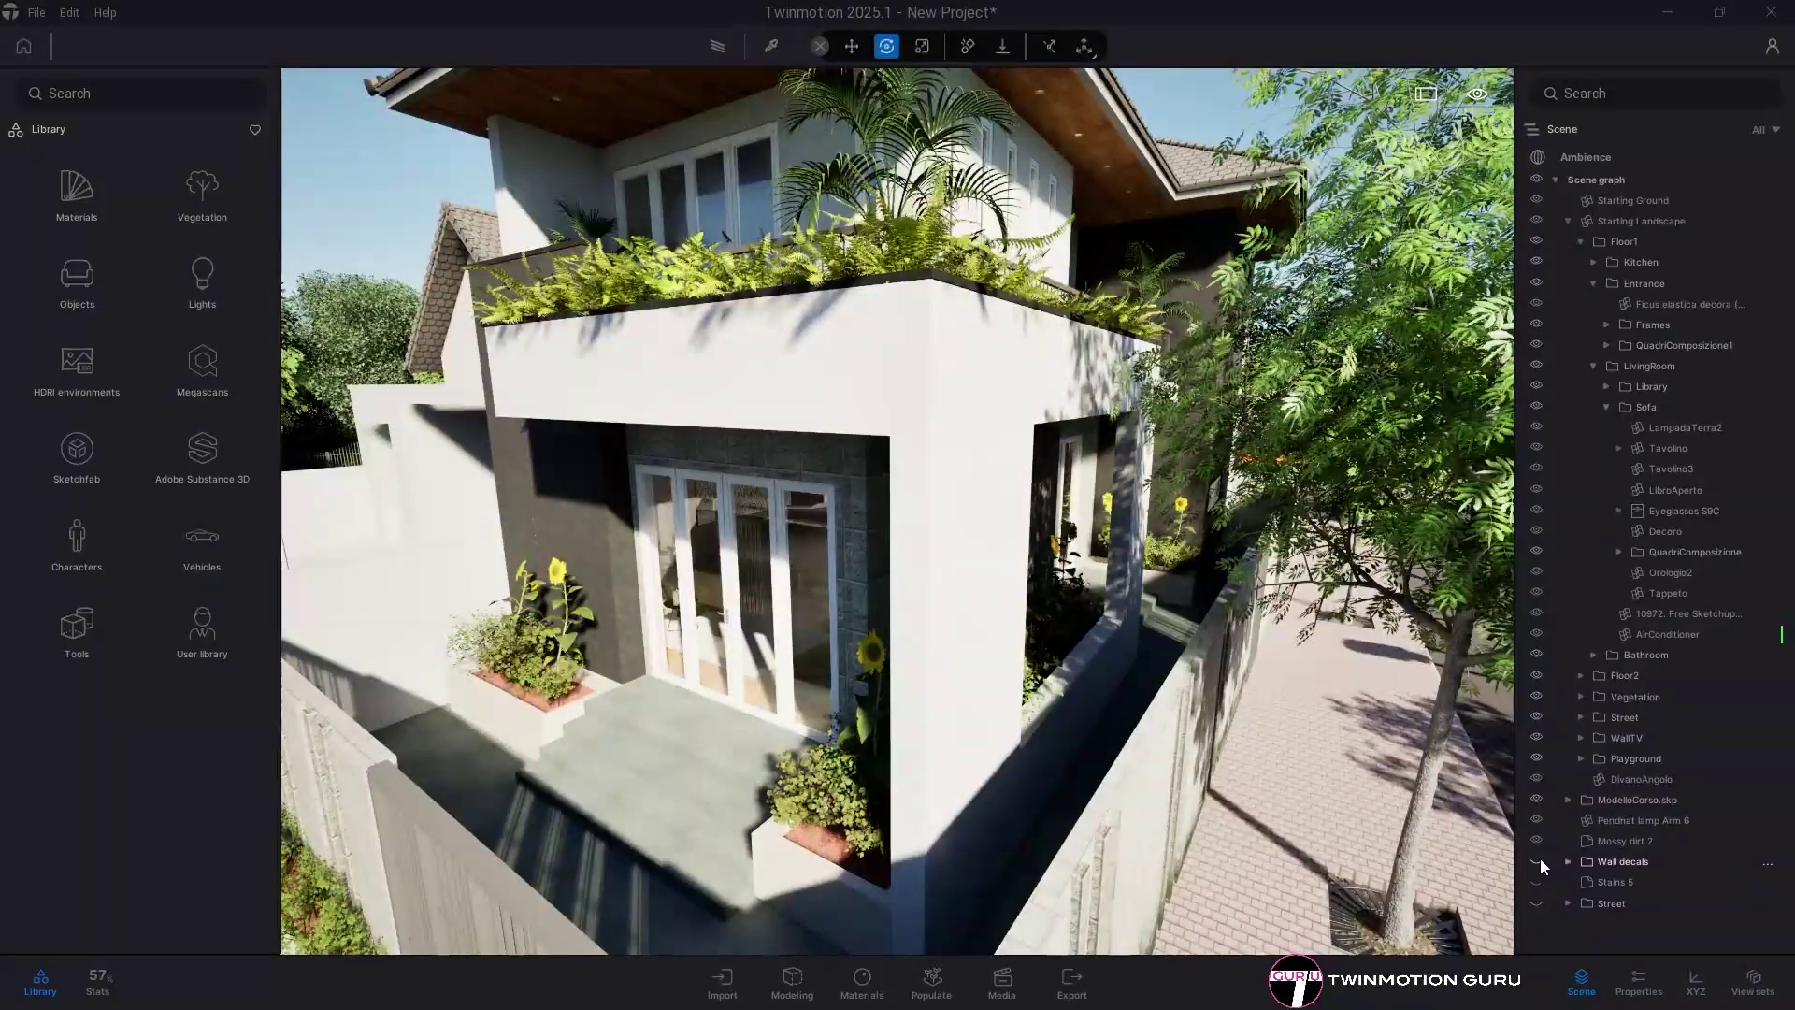
- Toggle visibility of the Wall decals, Street and Stains 5 decals in the scene graph
click(1535, 859)
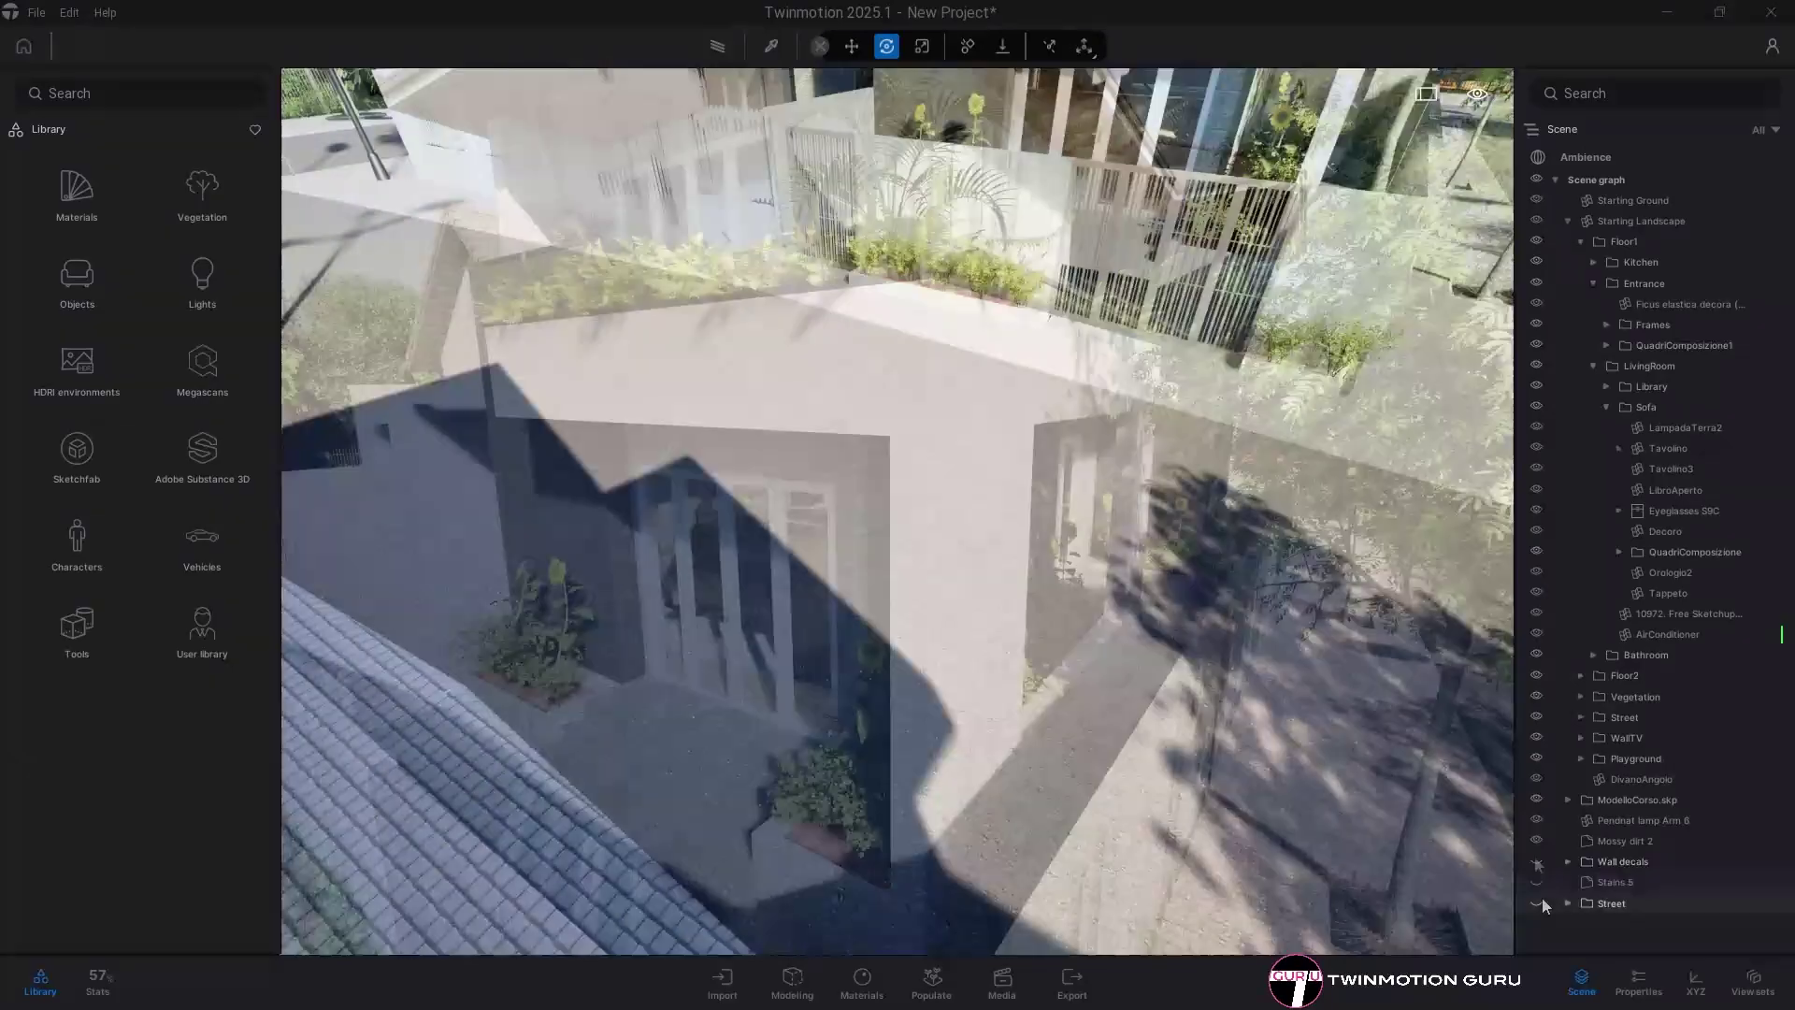
click(1536, 902)
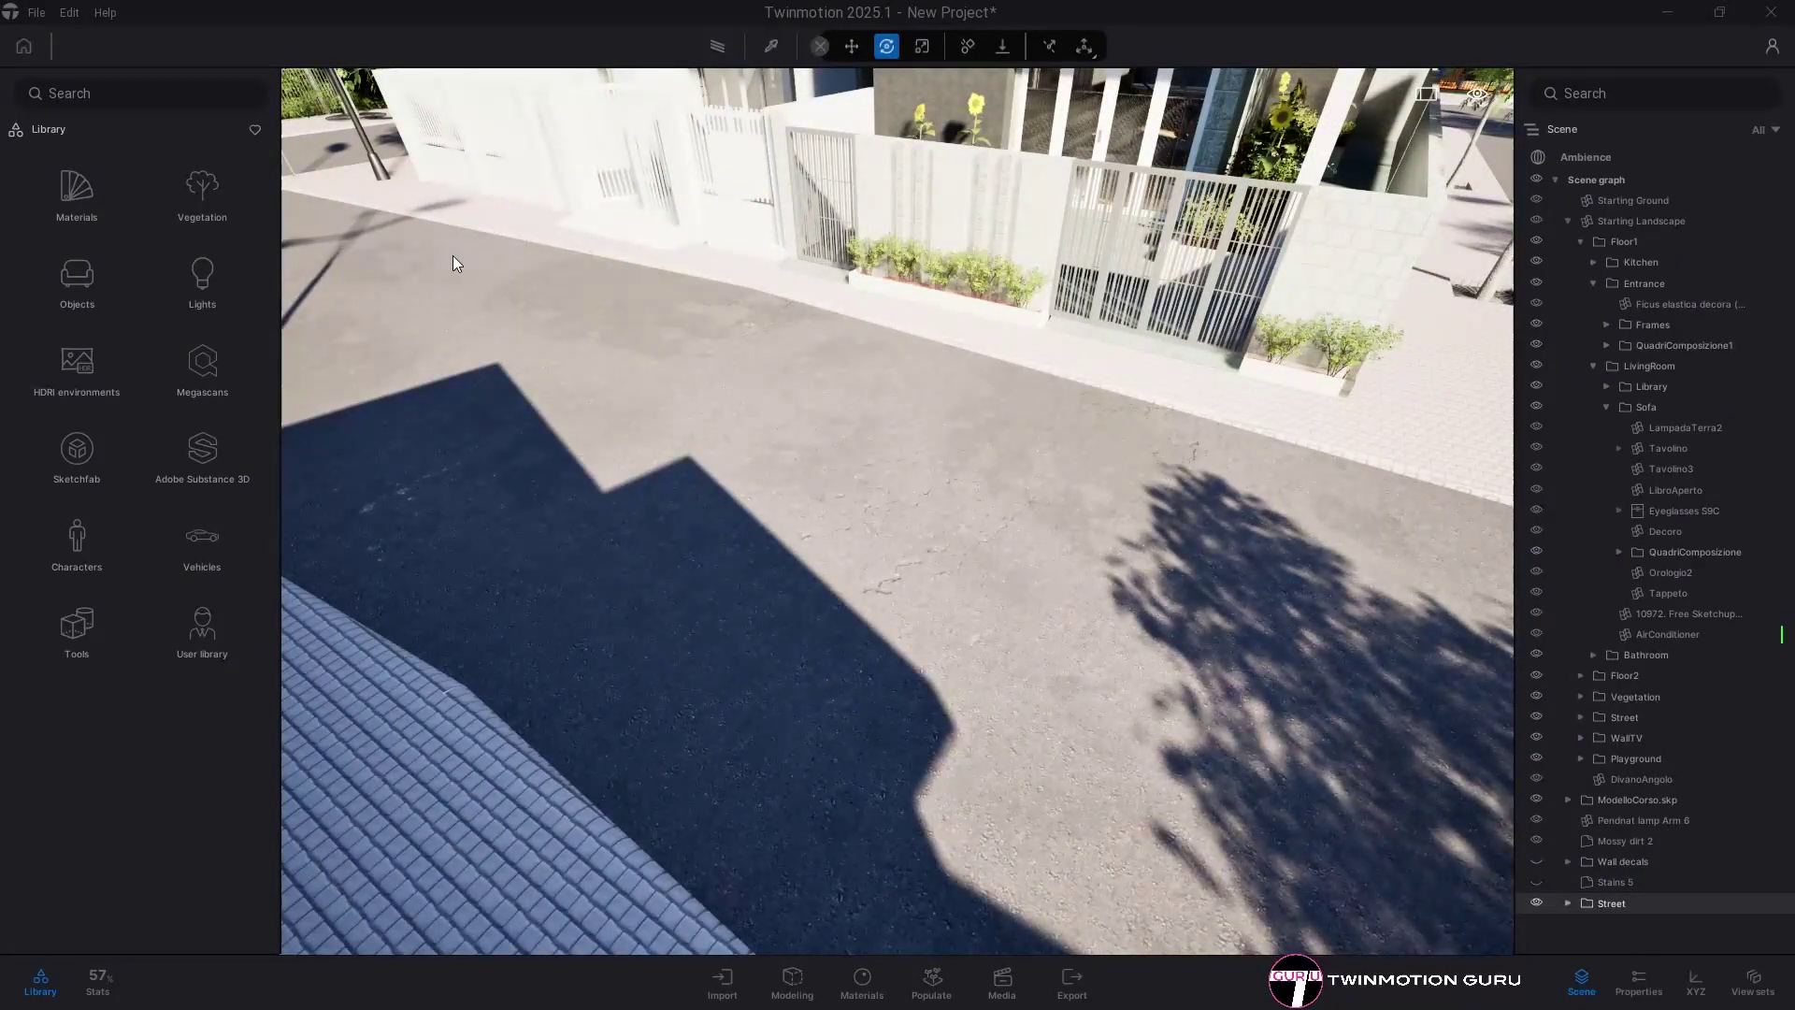
click(1538, 881)
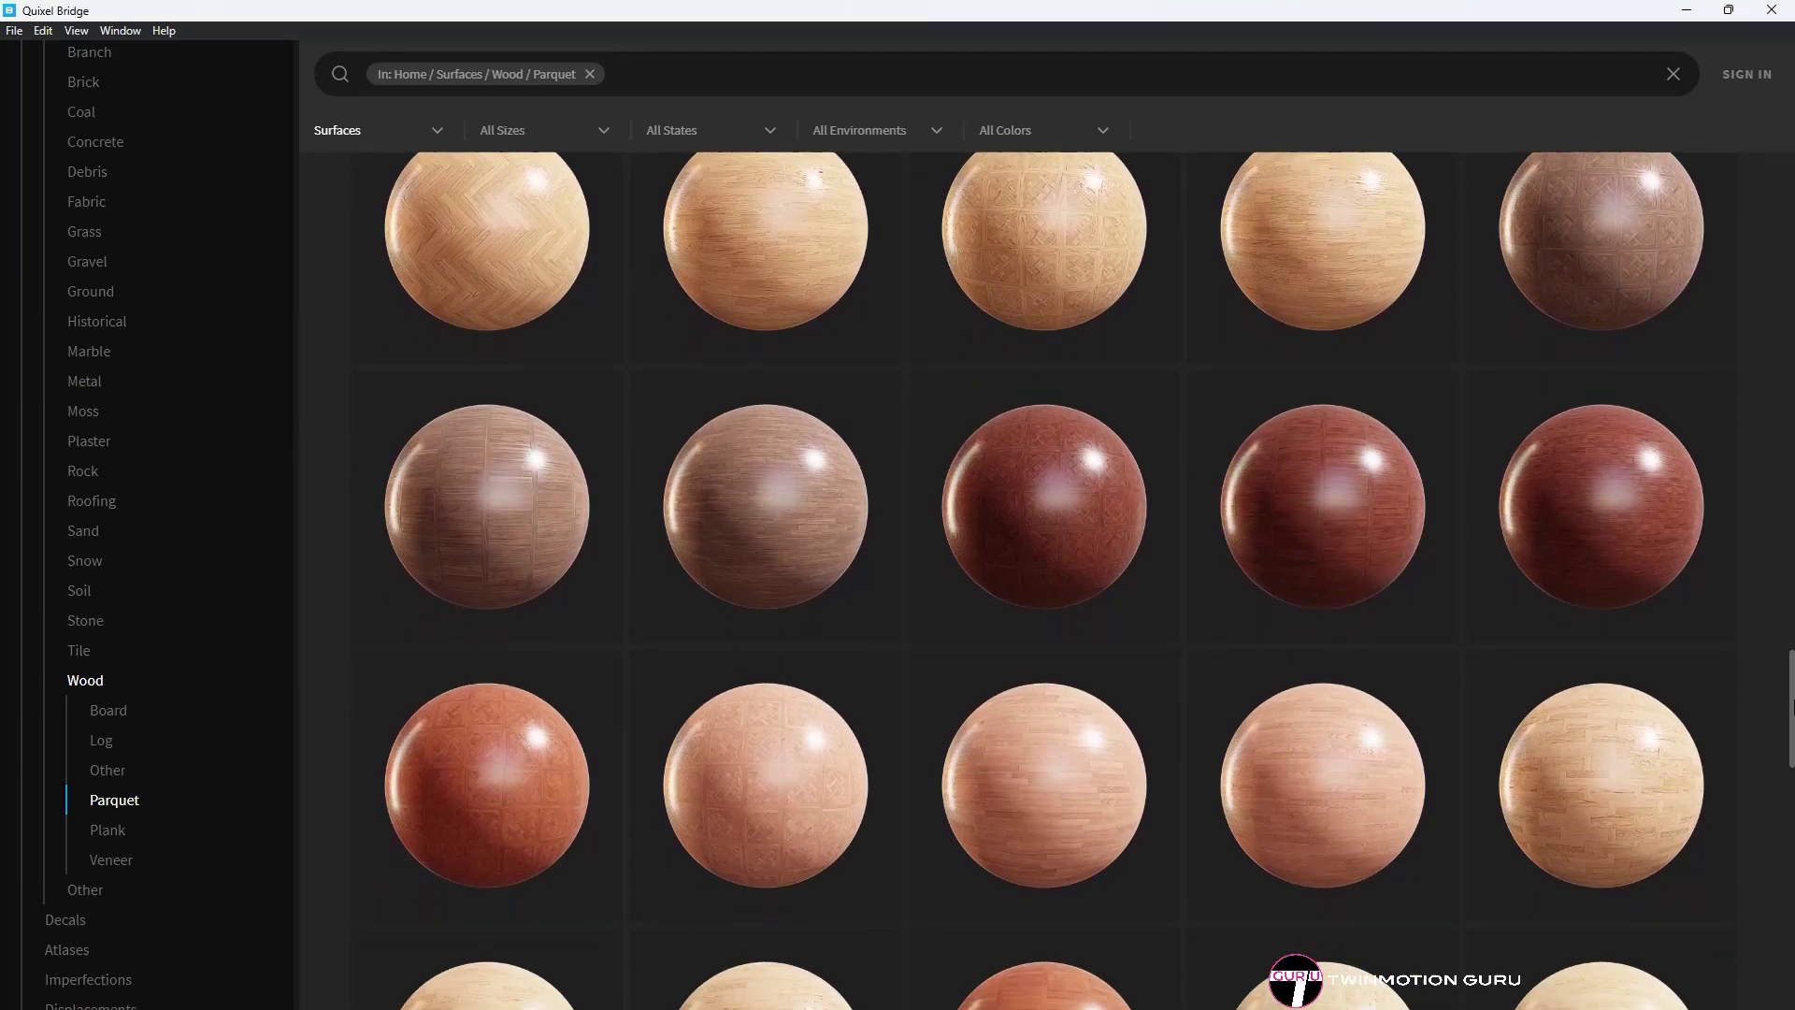
drag(1791, 706, 1792, 784)
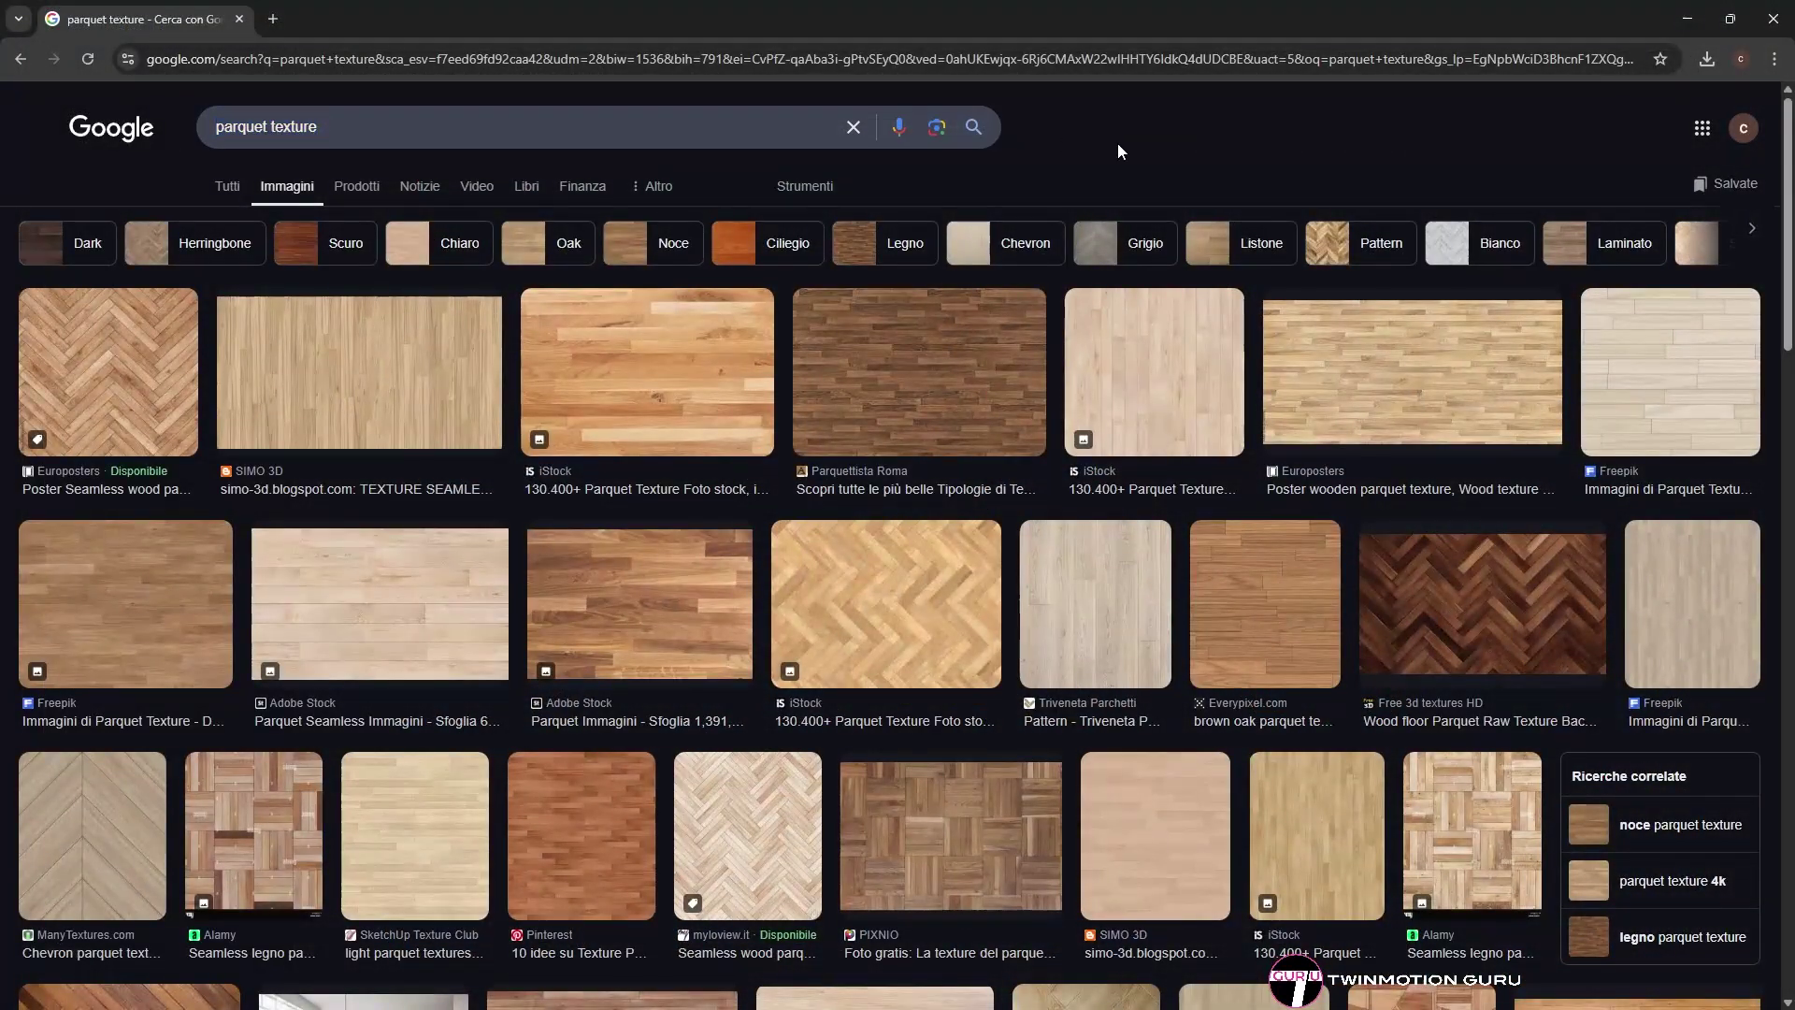
- Preview the Pikbest laminate oak flooring image in the 'parquet texture' results
scroll(1249, 243, down, 5)
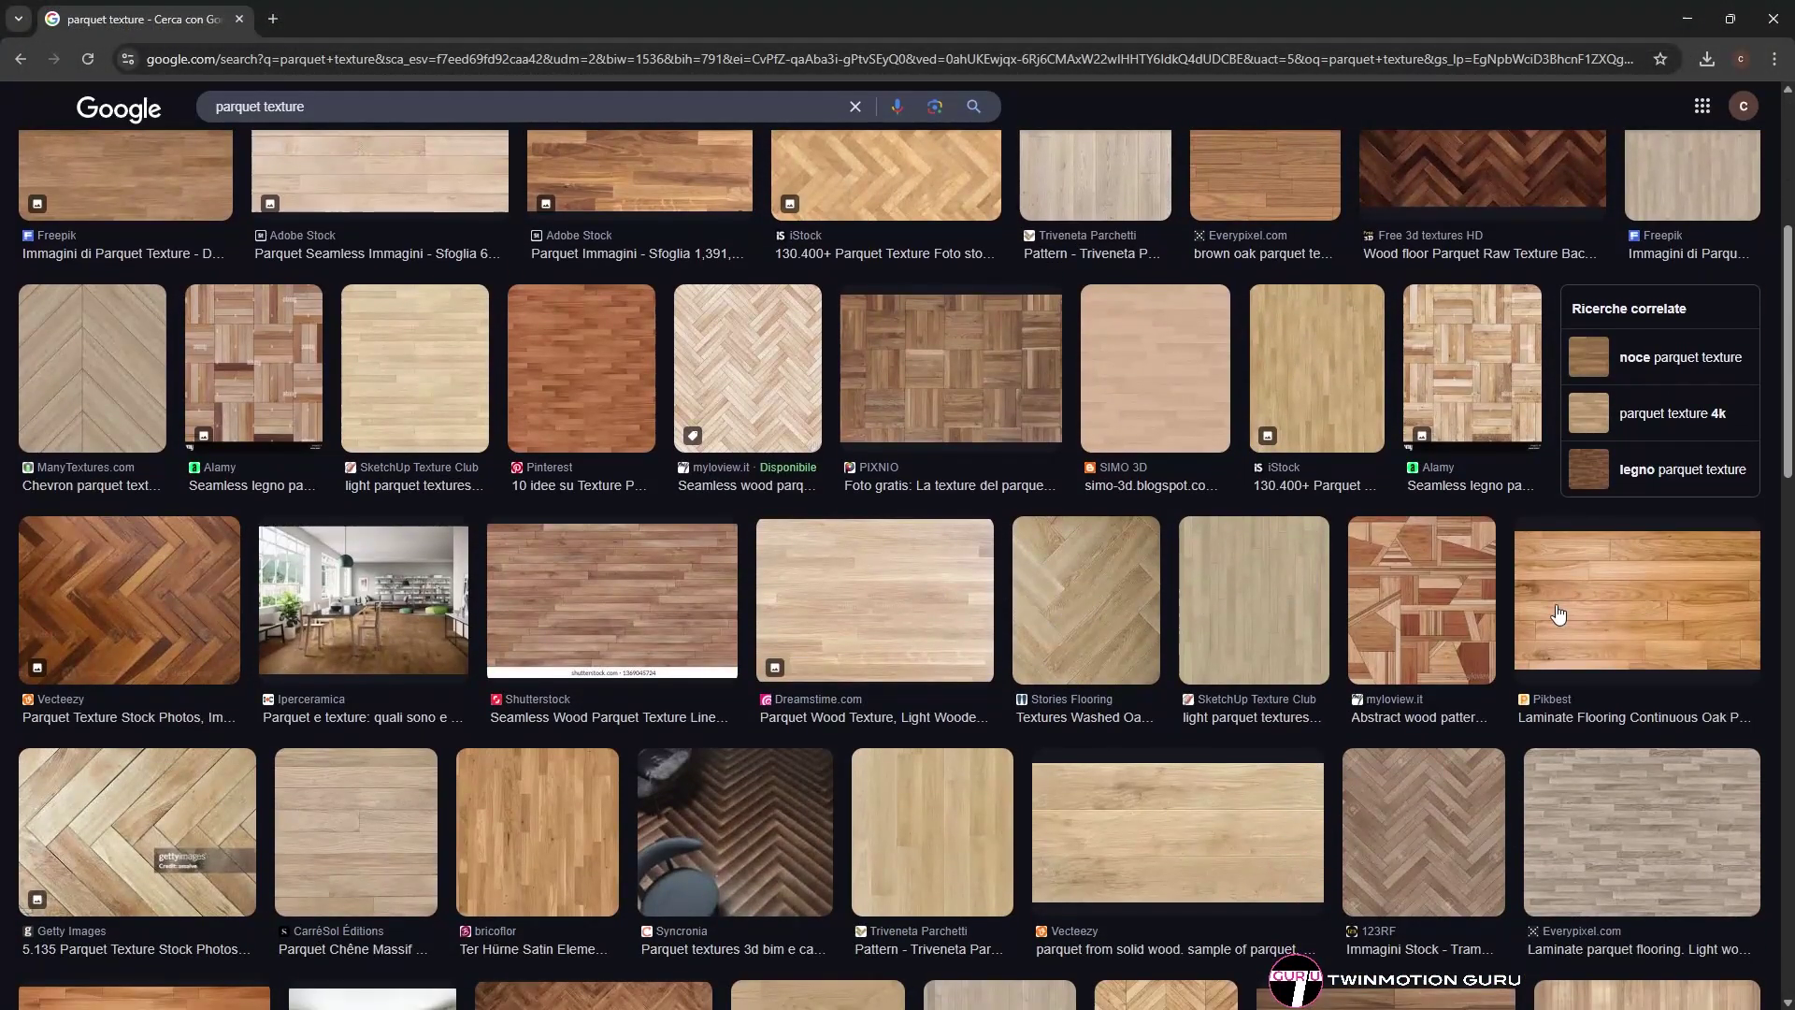
click(1558, 615)
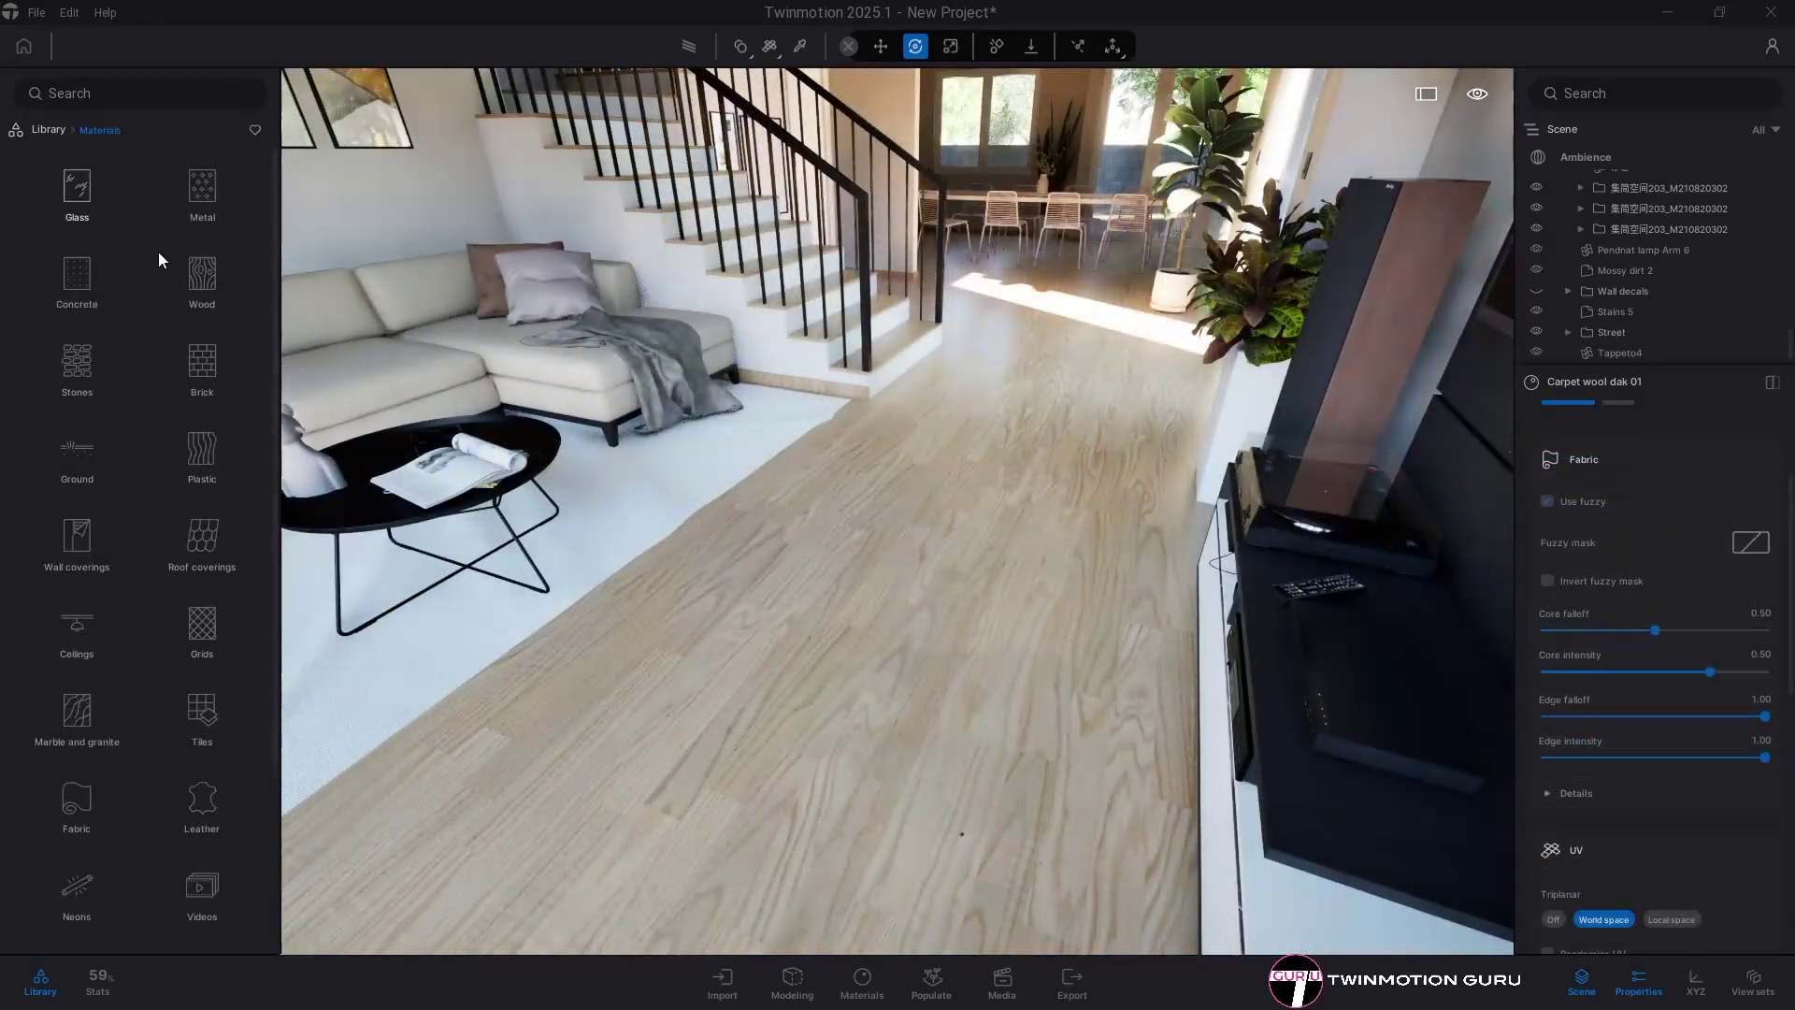
- Browse the Wood materials and the Parquet collection in the Materials library
click(208, 301)
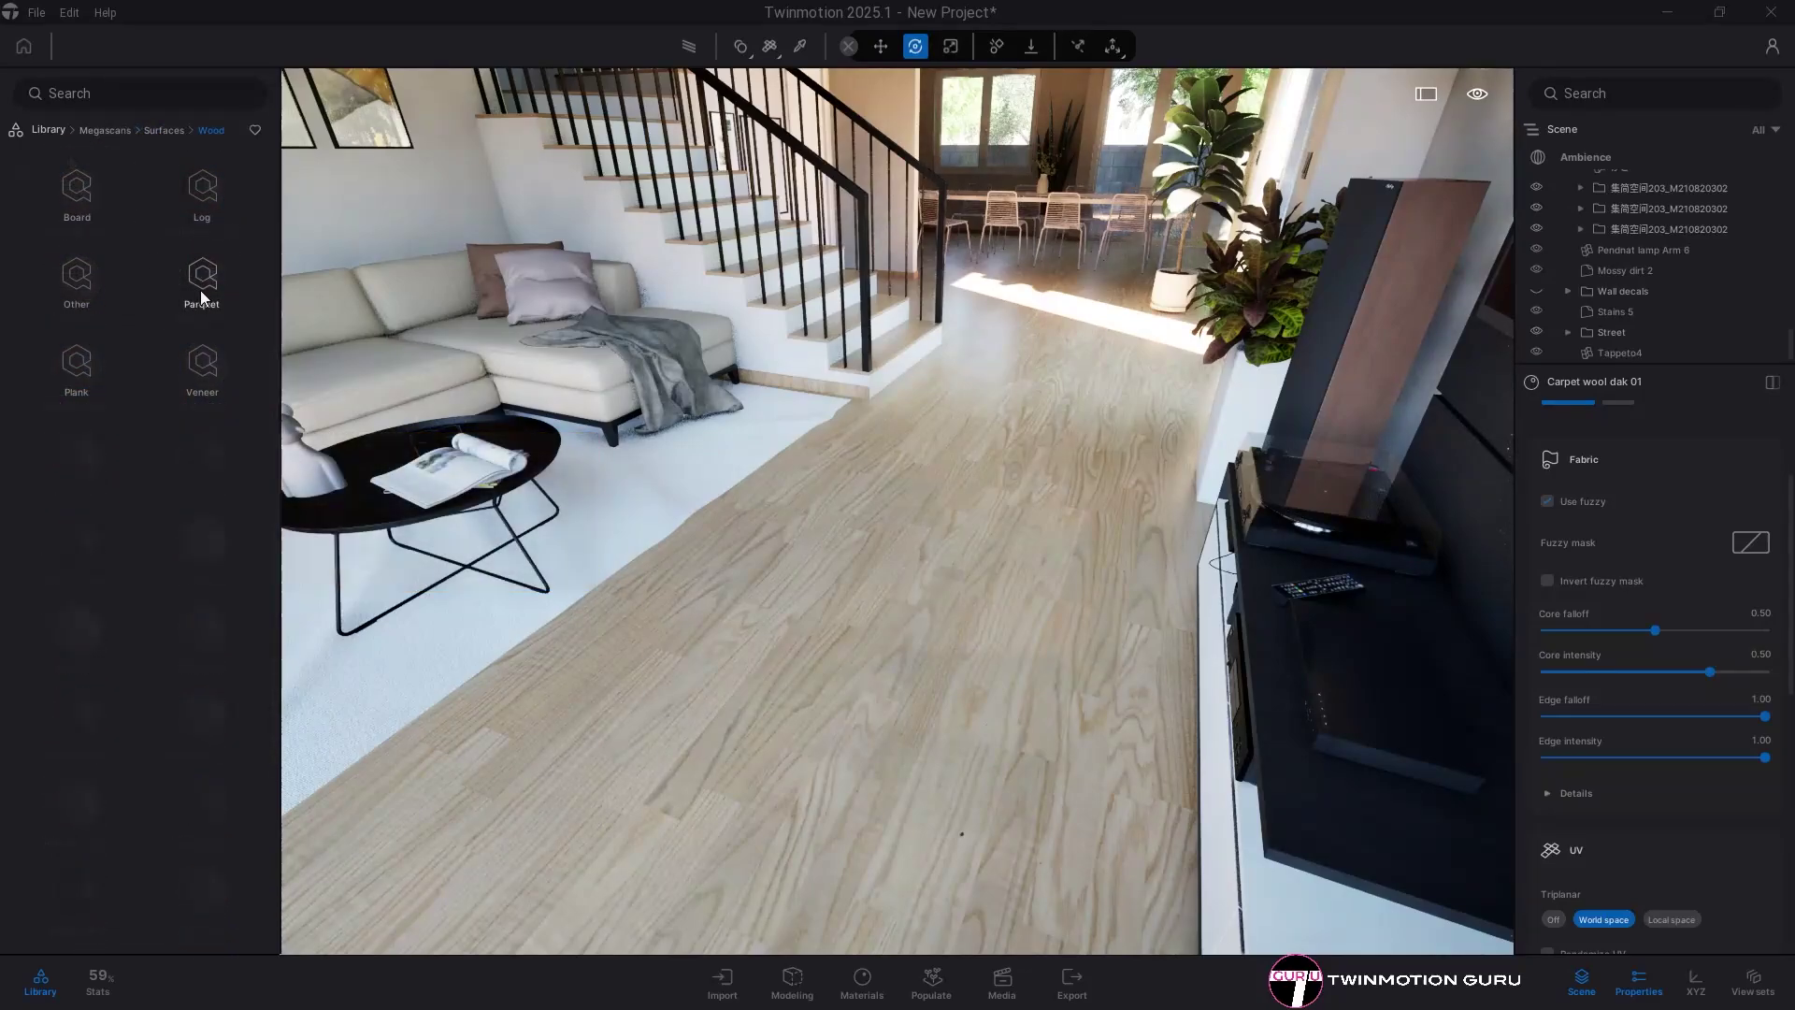
click(201, 297)
scroll(189, 328, down, 2)
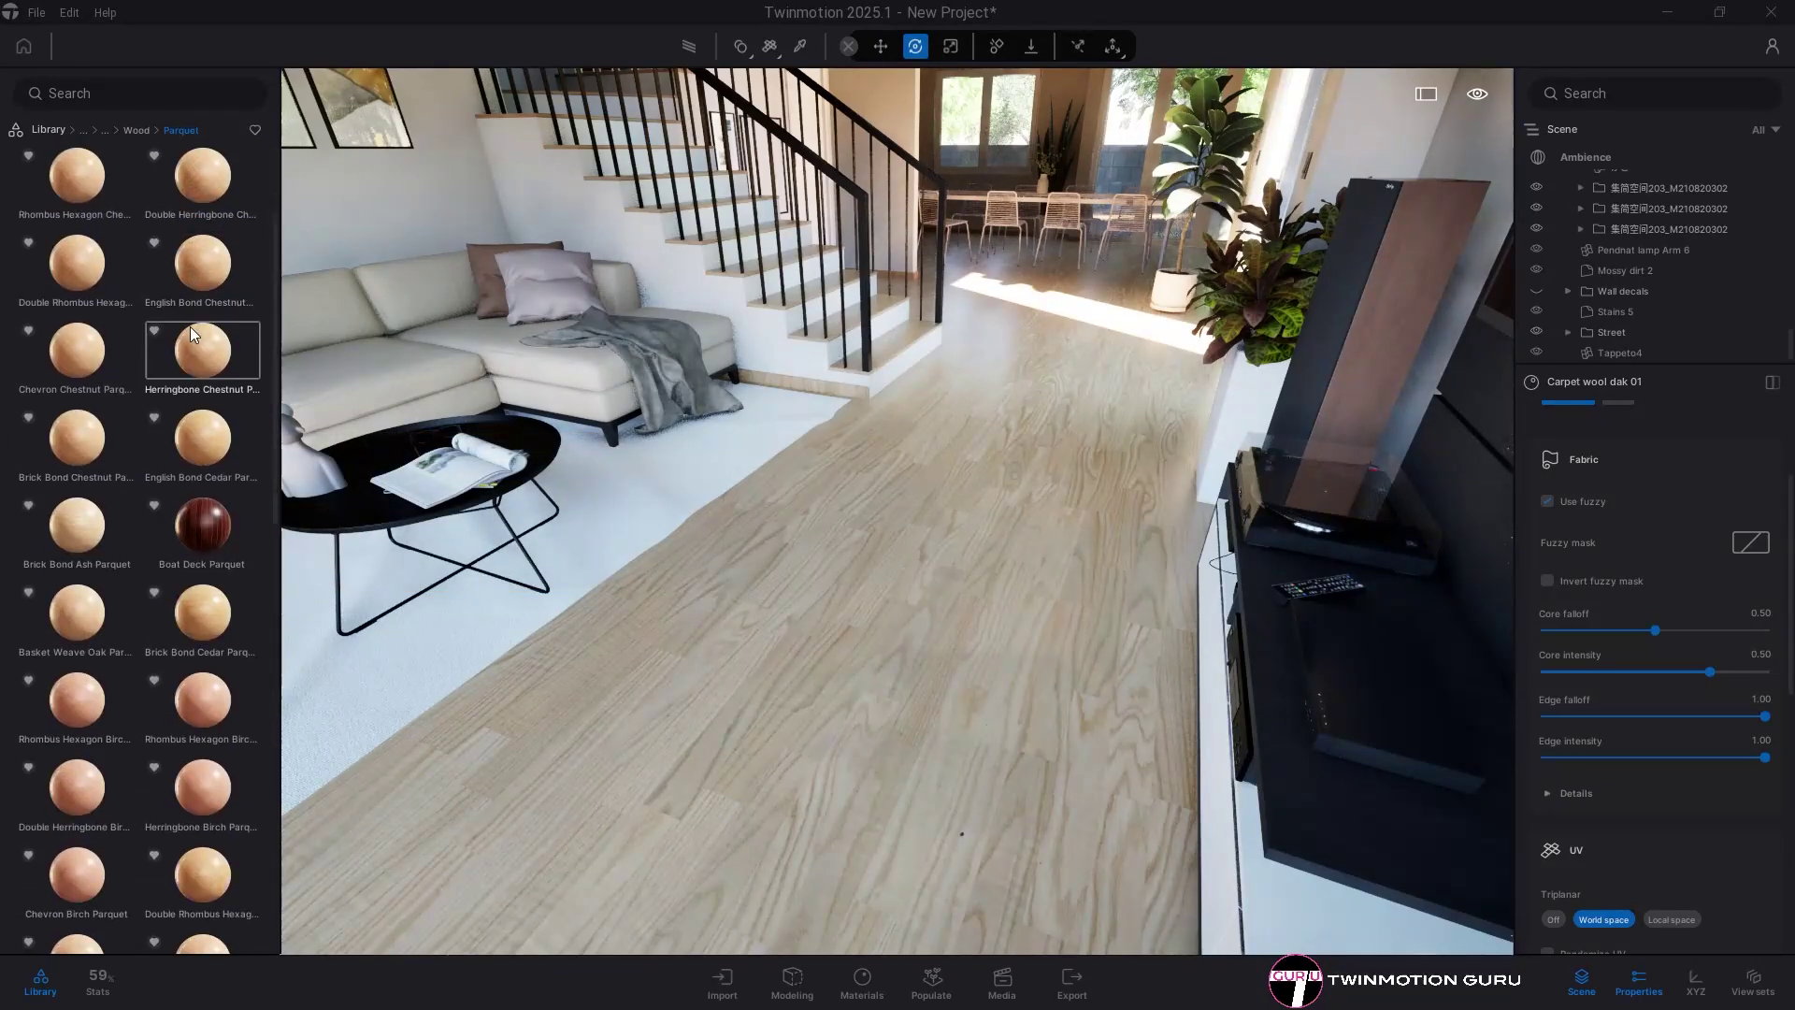
scroll(188, 329, up, 5)
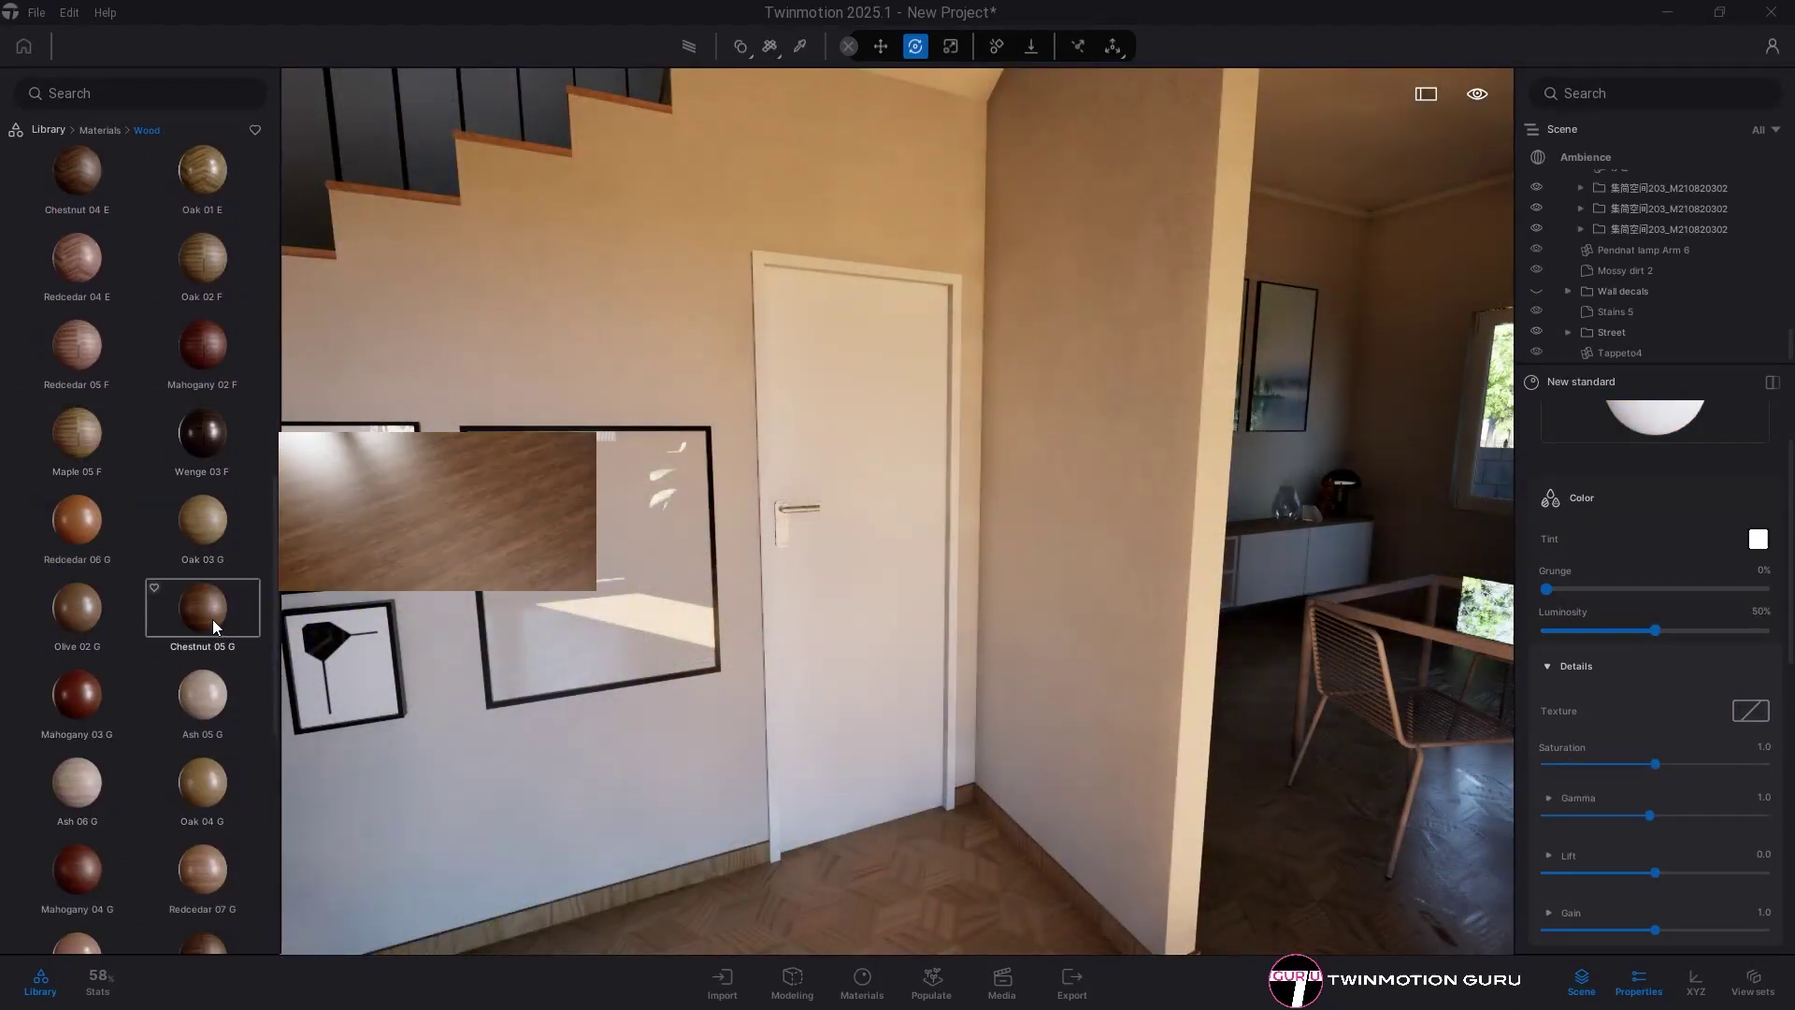
- Apply Olive 02 G to the door with white tint, 100% luminosity and 90° UV rotation
drag(81, 625, 827, 620)
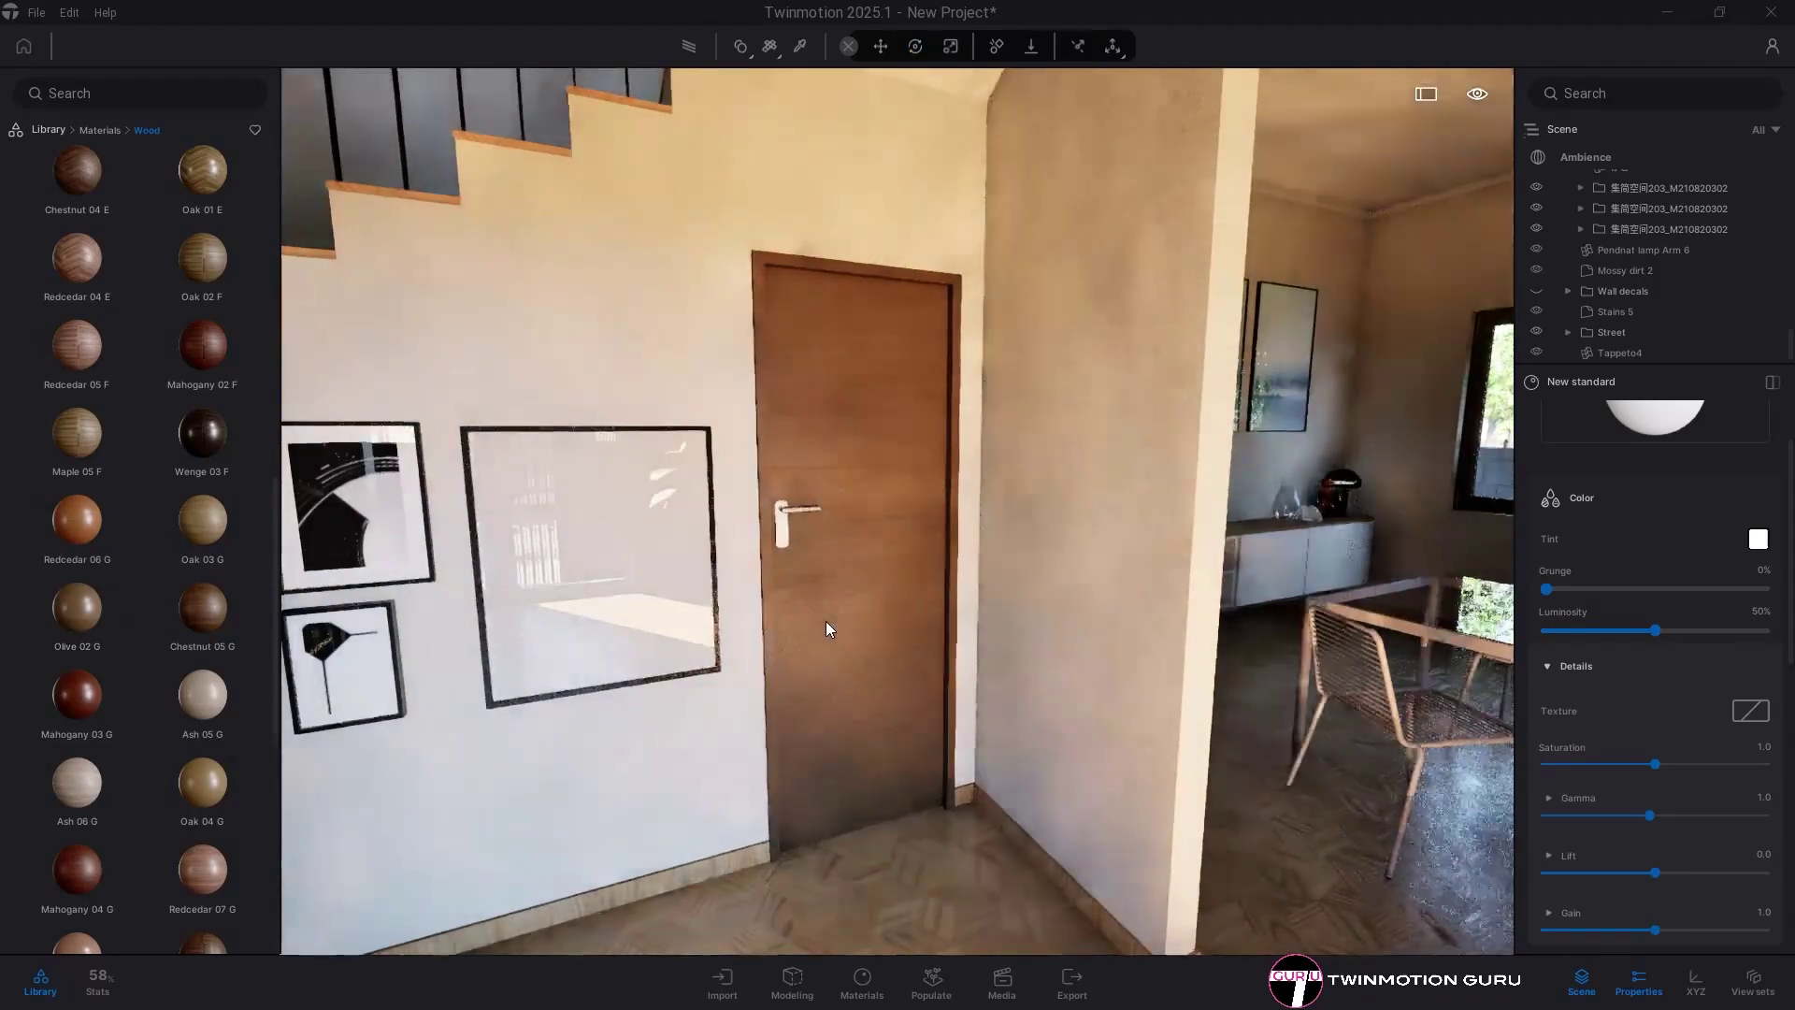
click(1757, 539)
click(1050, 457)
click(994, 686)
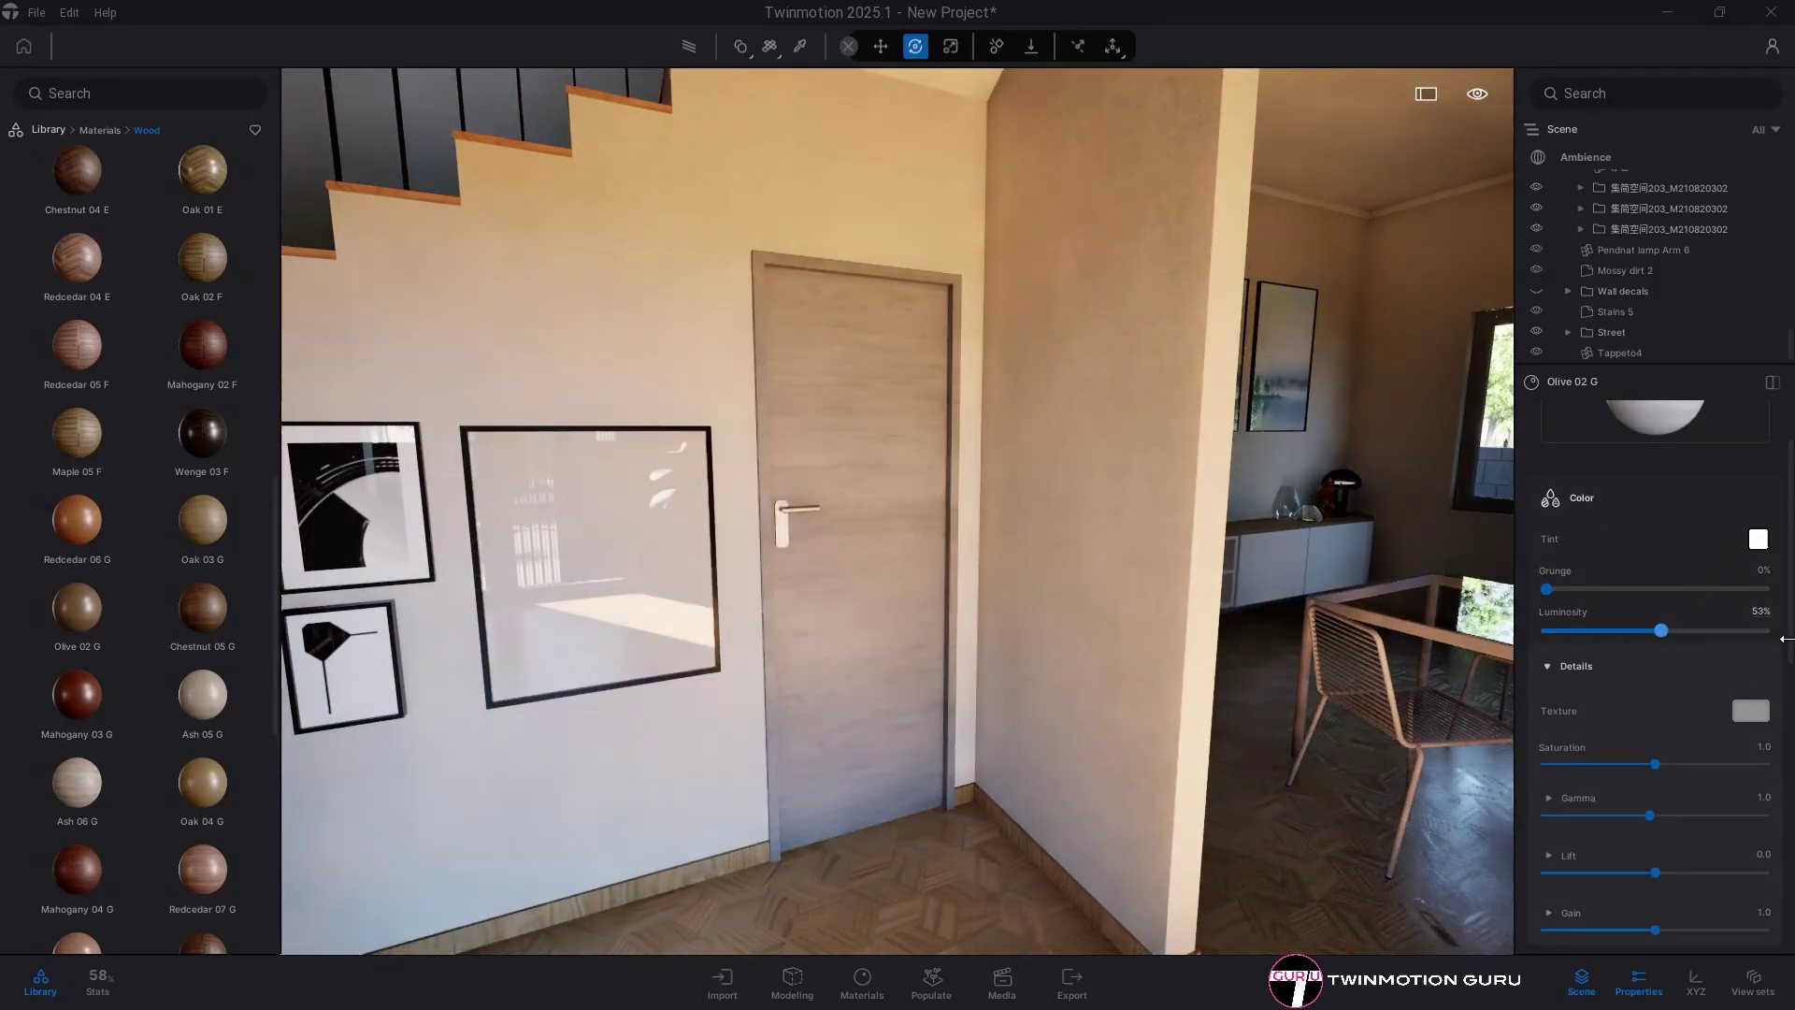
drag(1785, 638, 1781, 636)
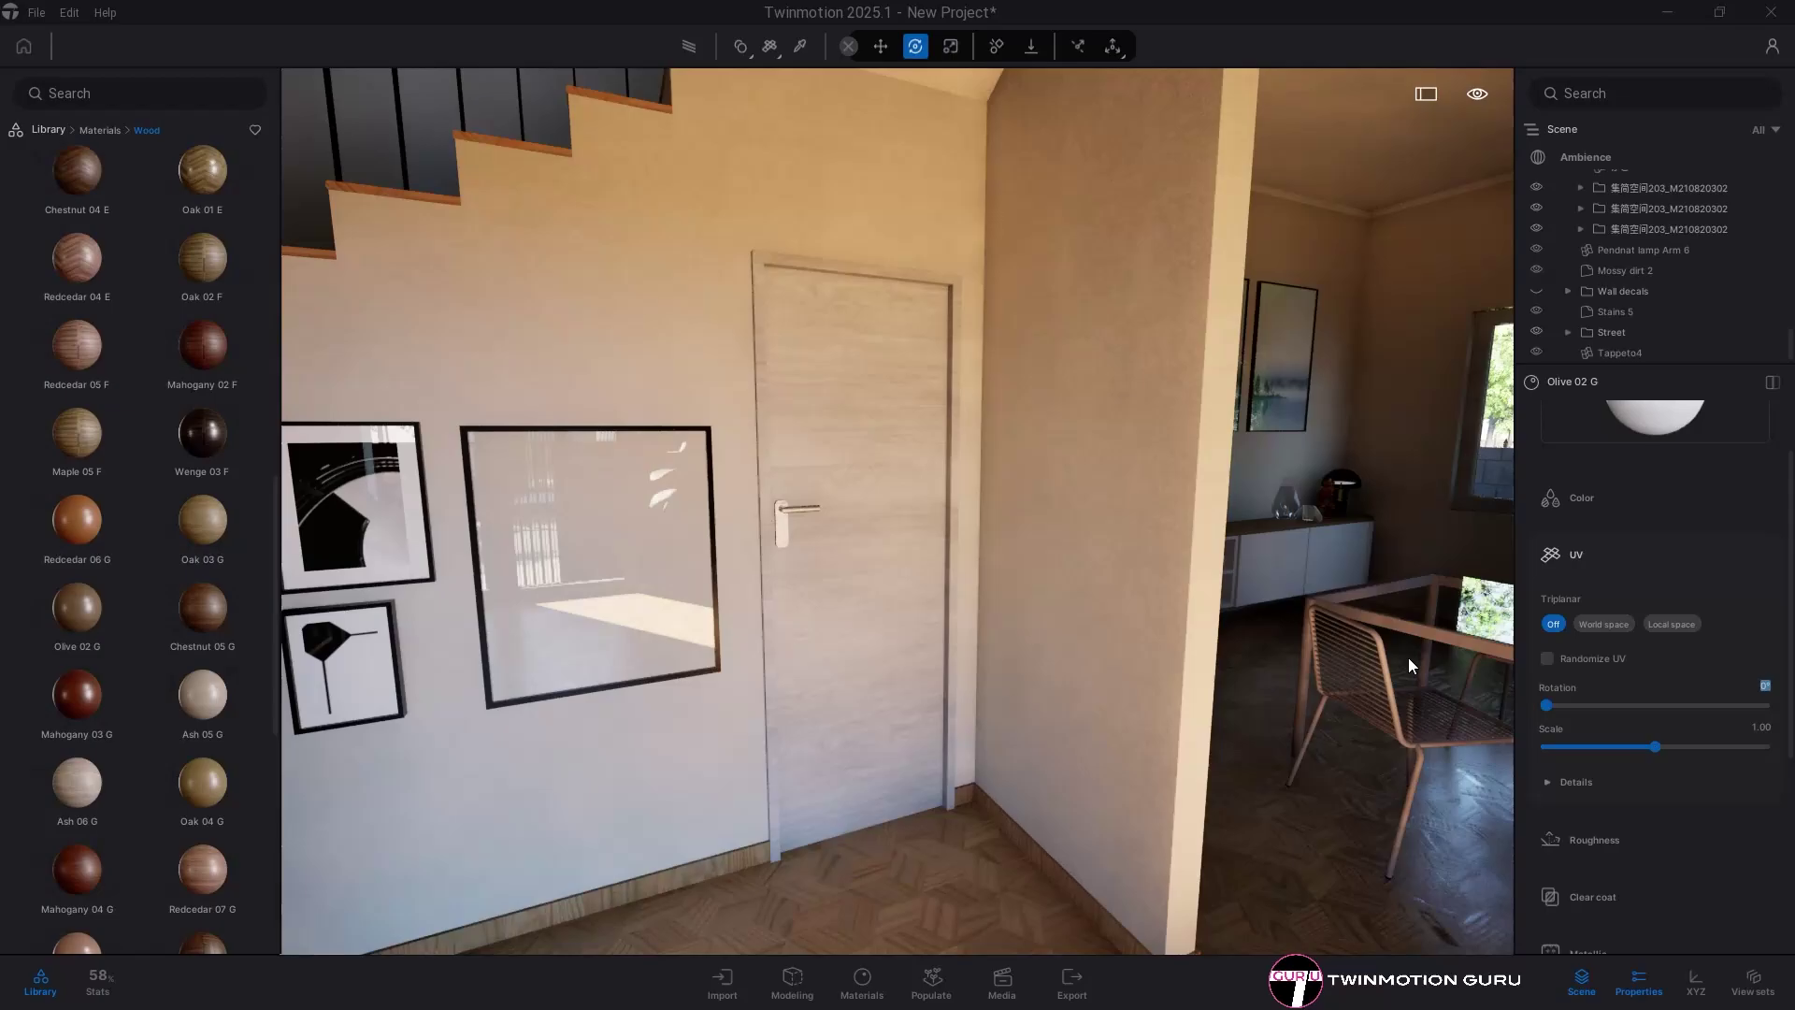
text(90)
key(Return)
drag(1137, 565, 888, 561)
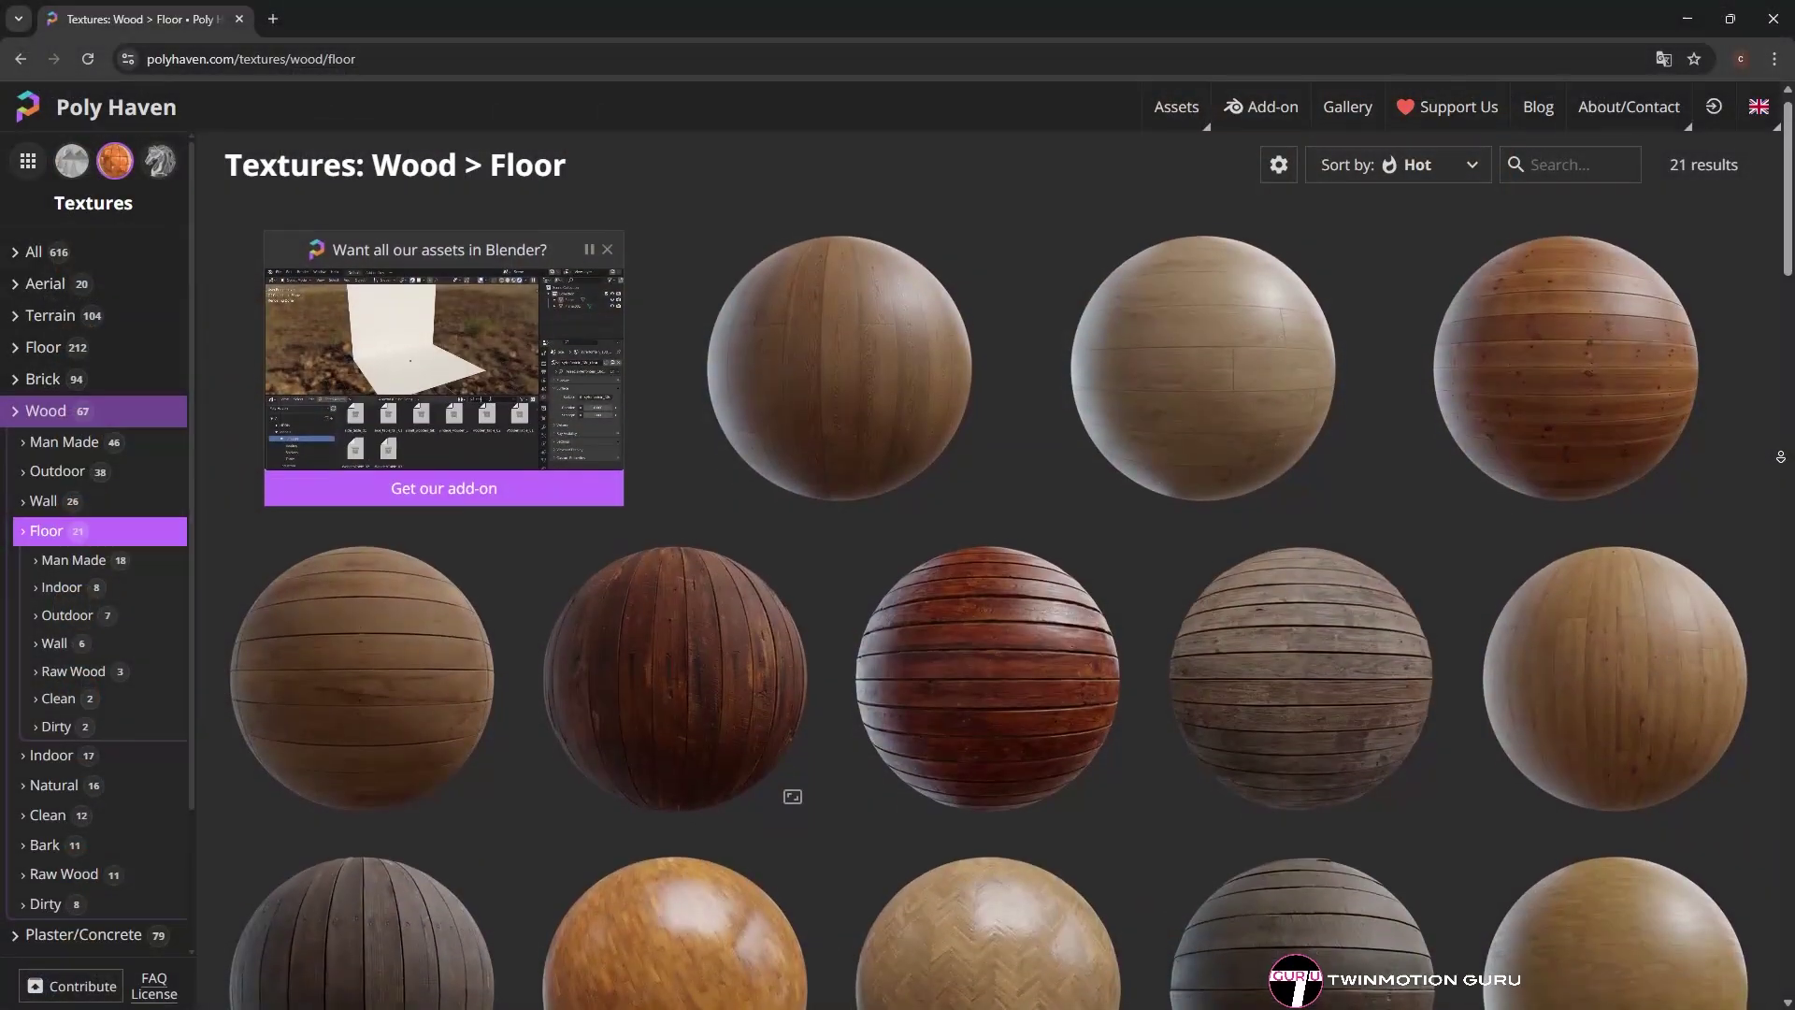
scroll(1791, 465, down, 2)
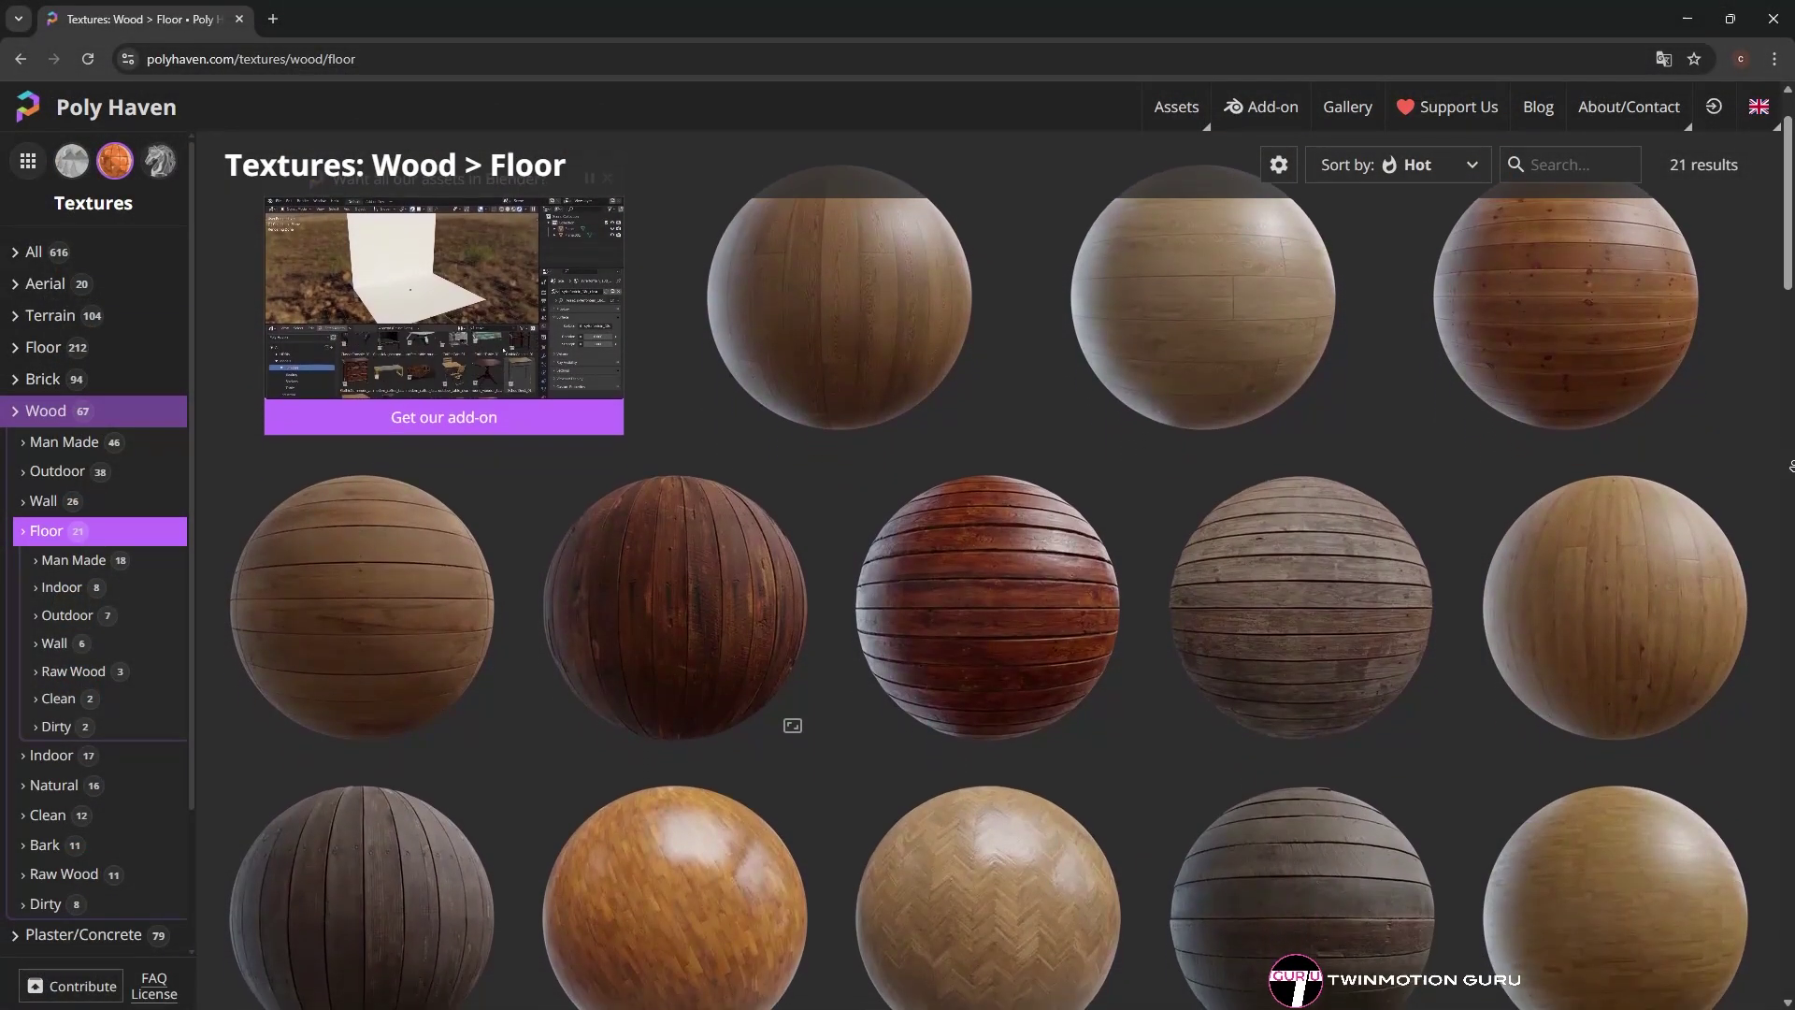
scroll(1790, 465, down, 3)
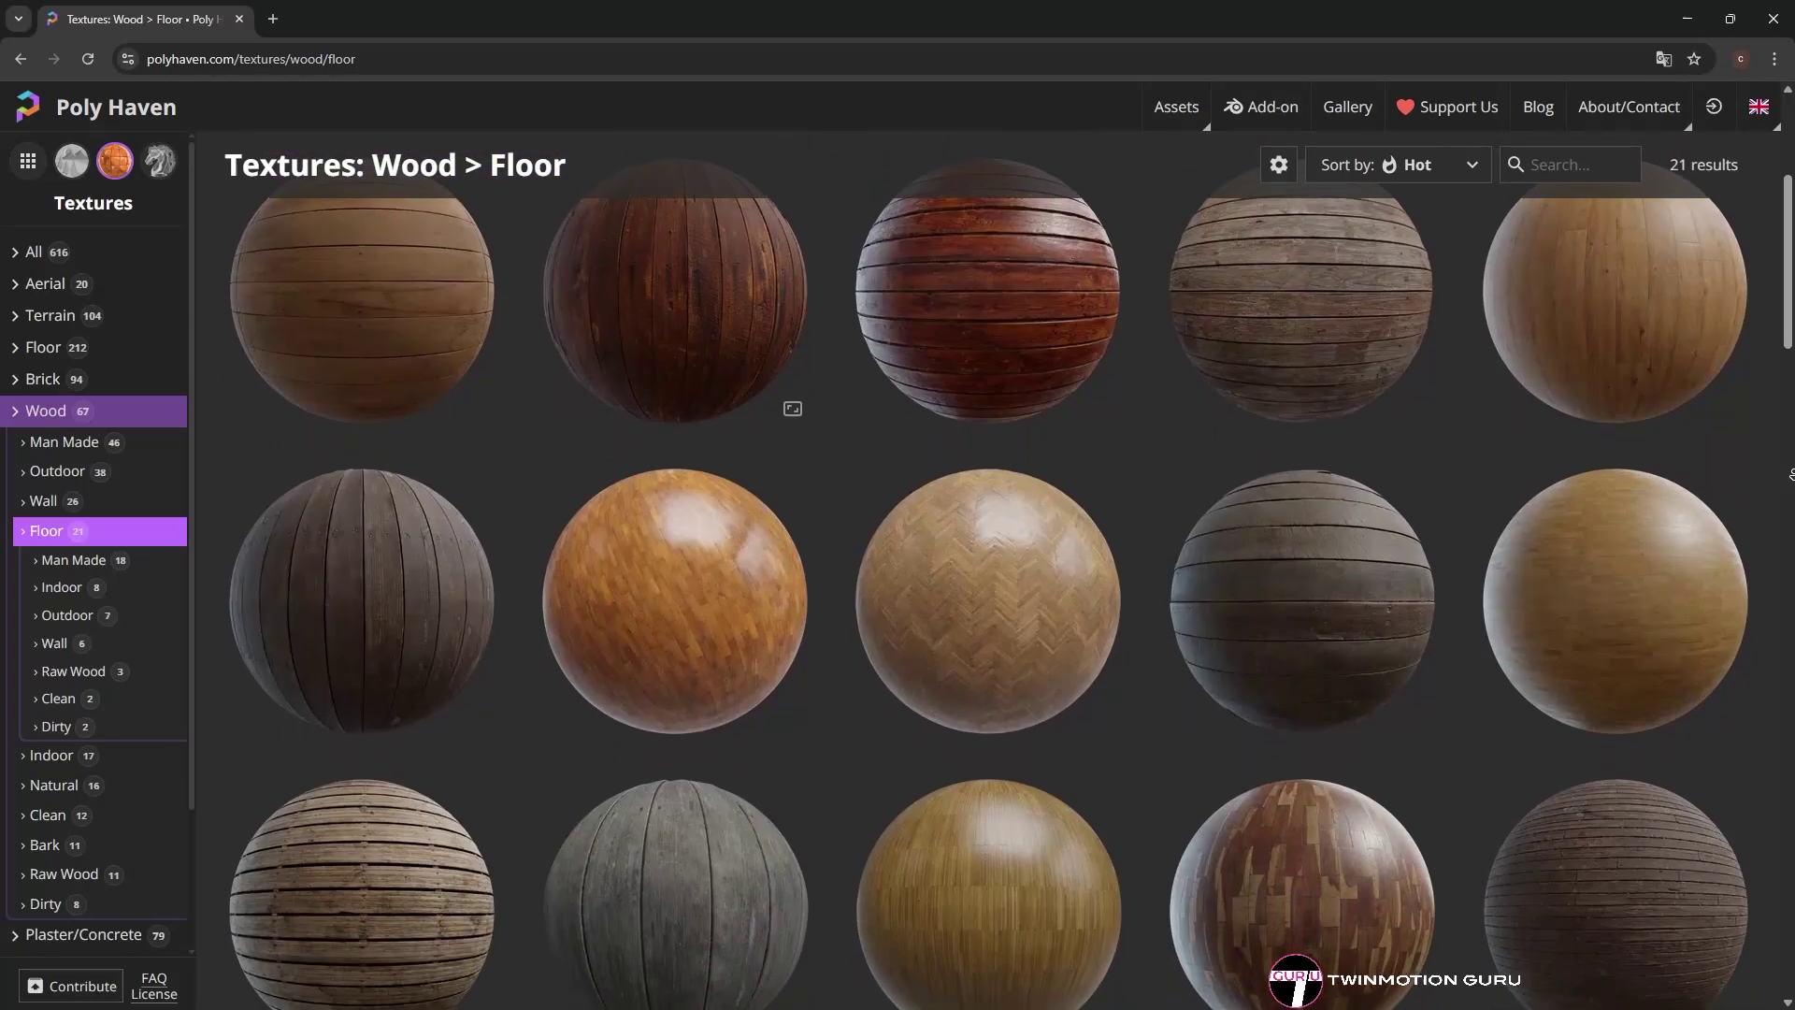
scroll(1790, 474, down, 3)
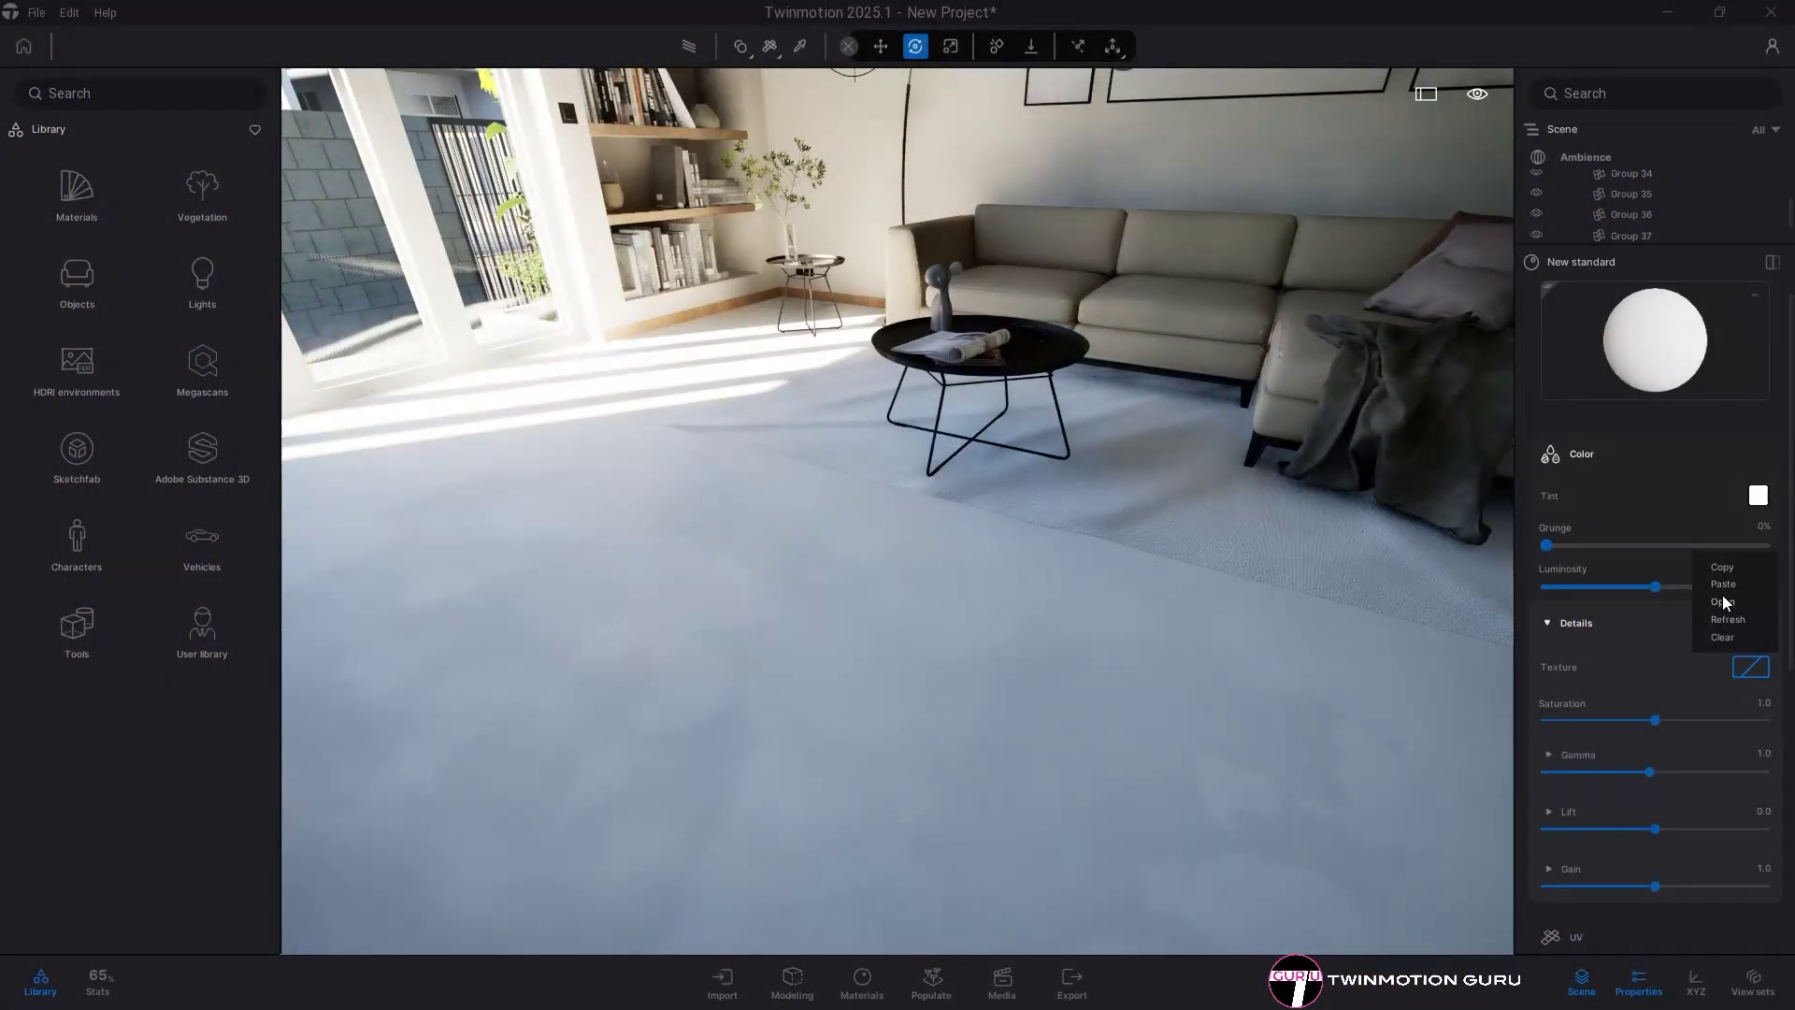
- Load wood_floor_worn_diff_4k.png as Color texture and the rough map as Roughness
click(1722, 594)
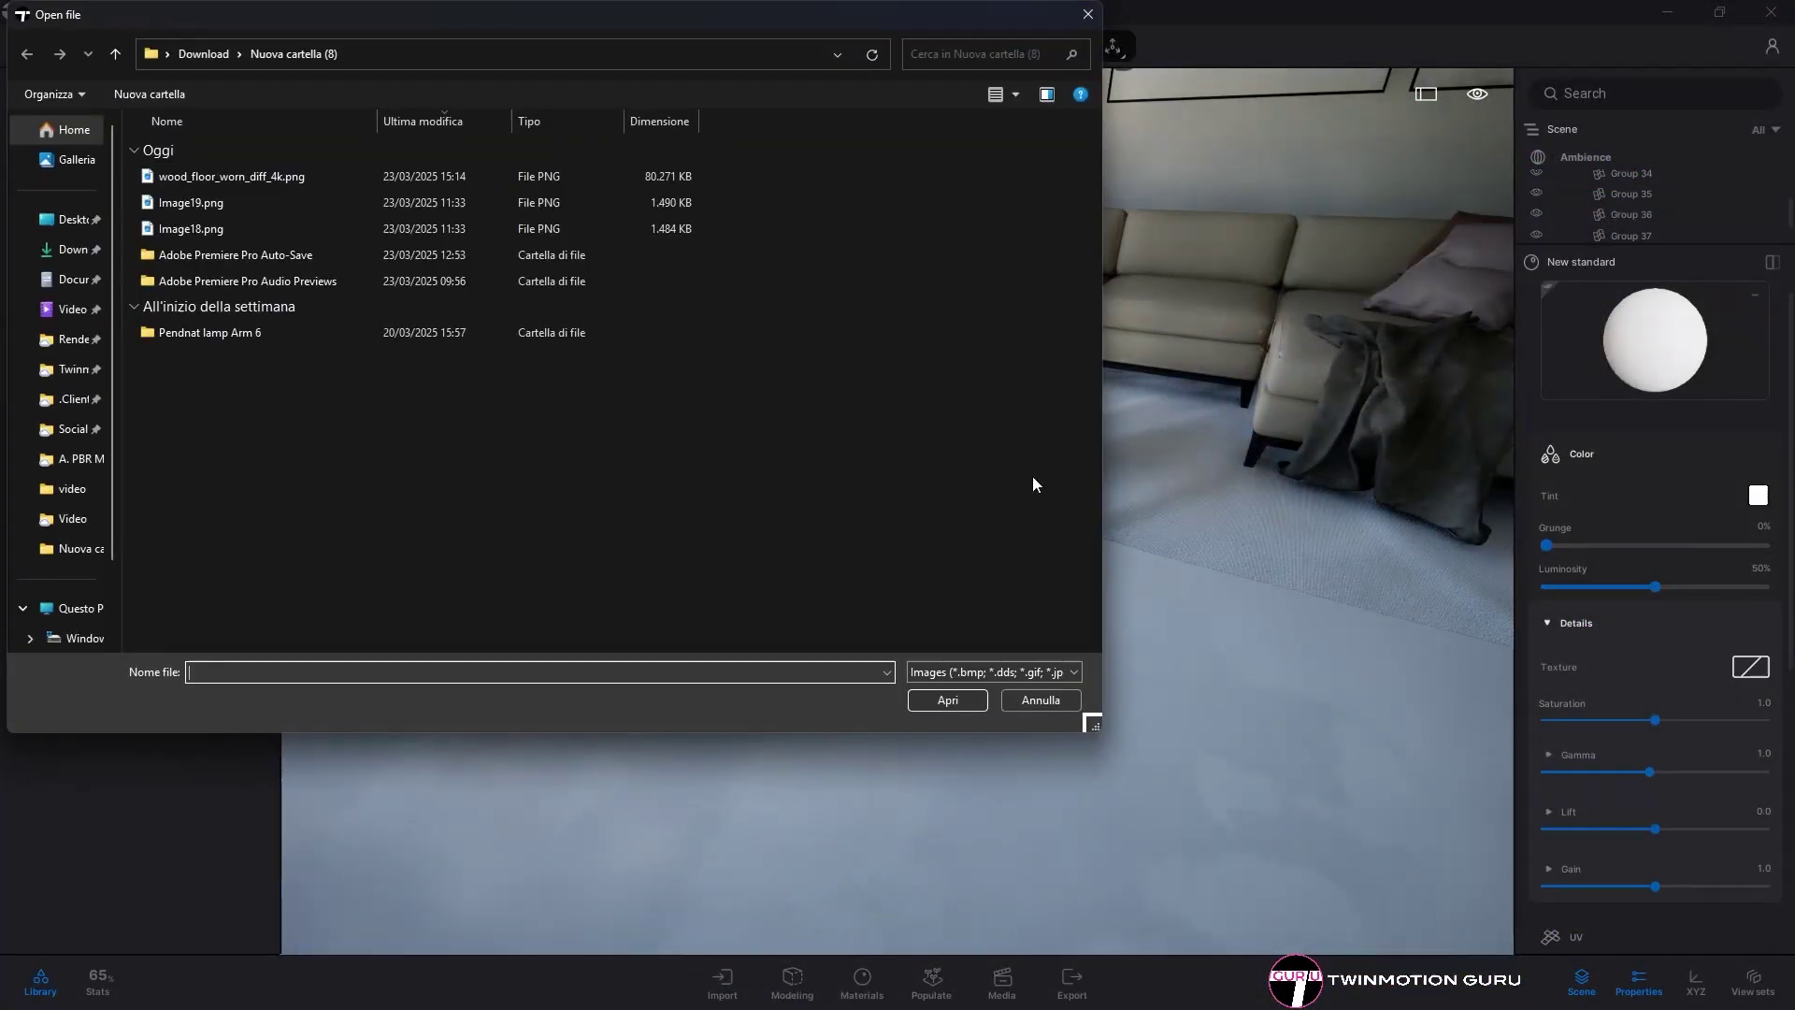
click(947, 701)
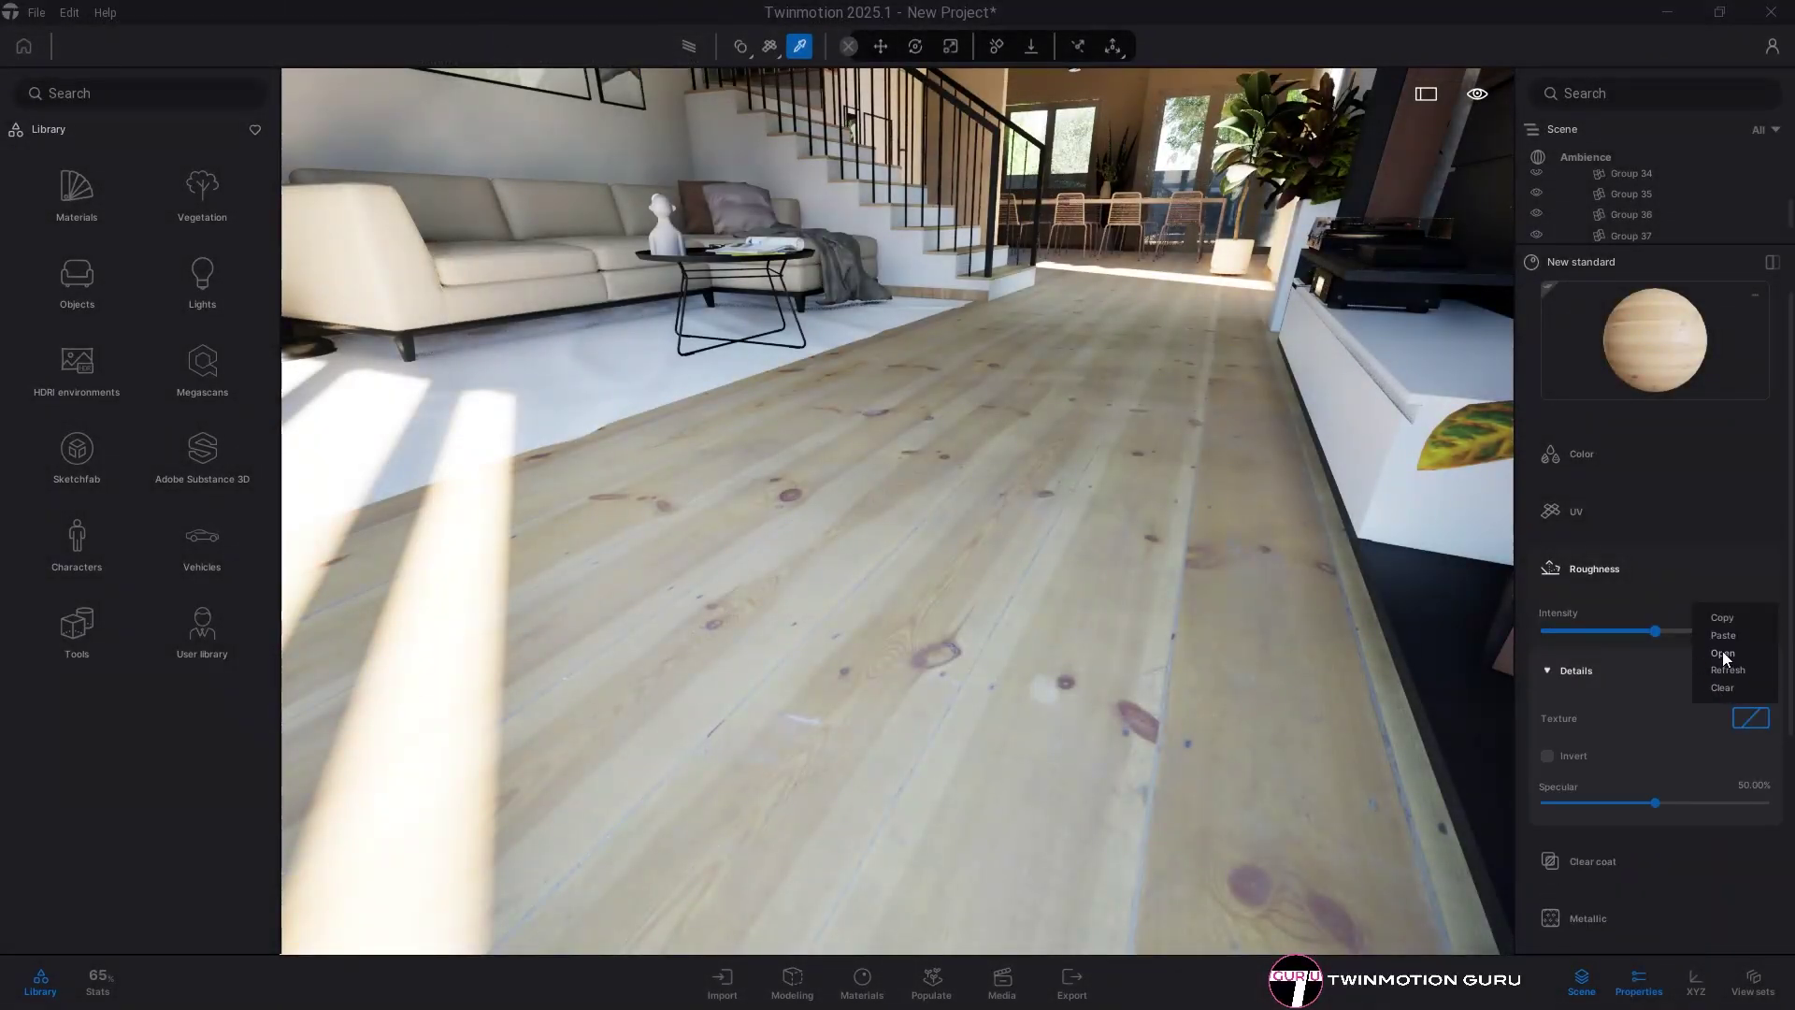
click(1722, 653)
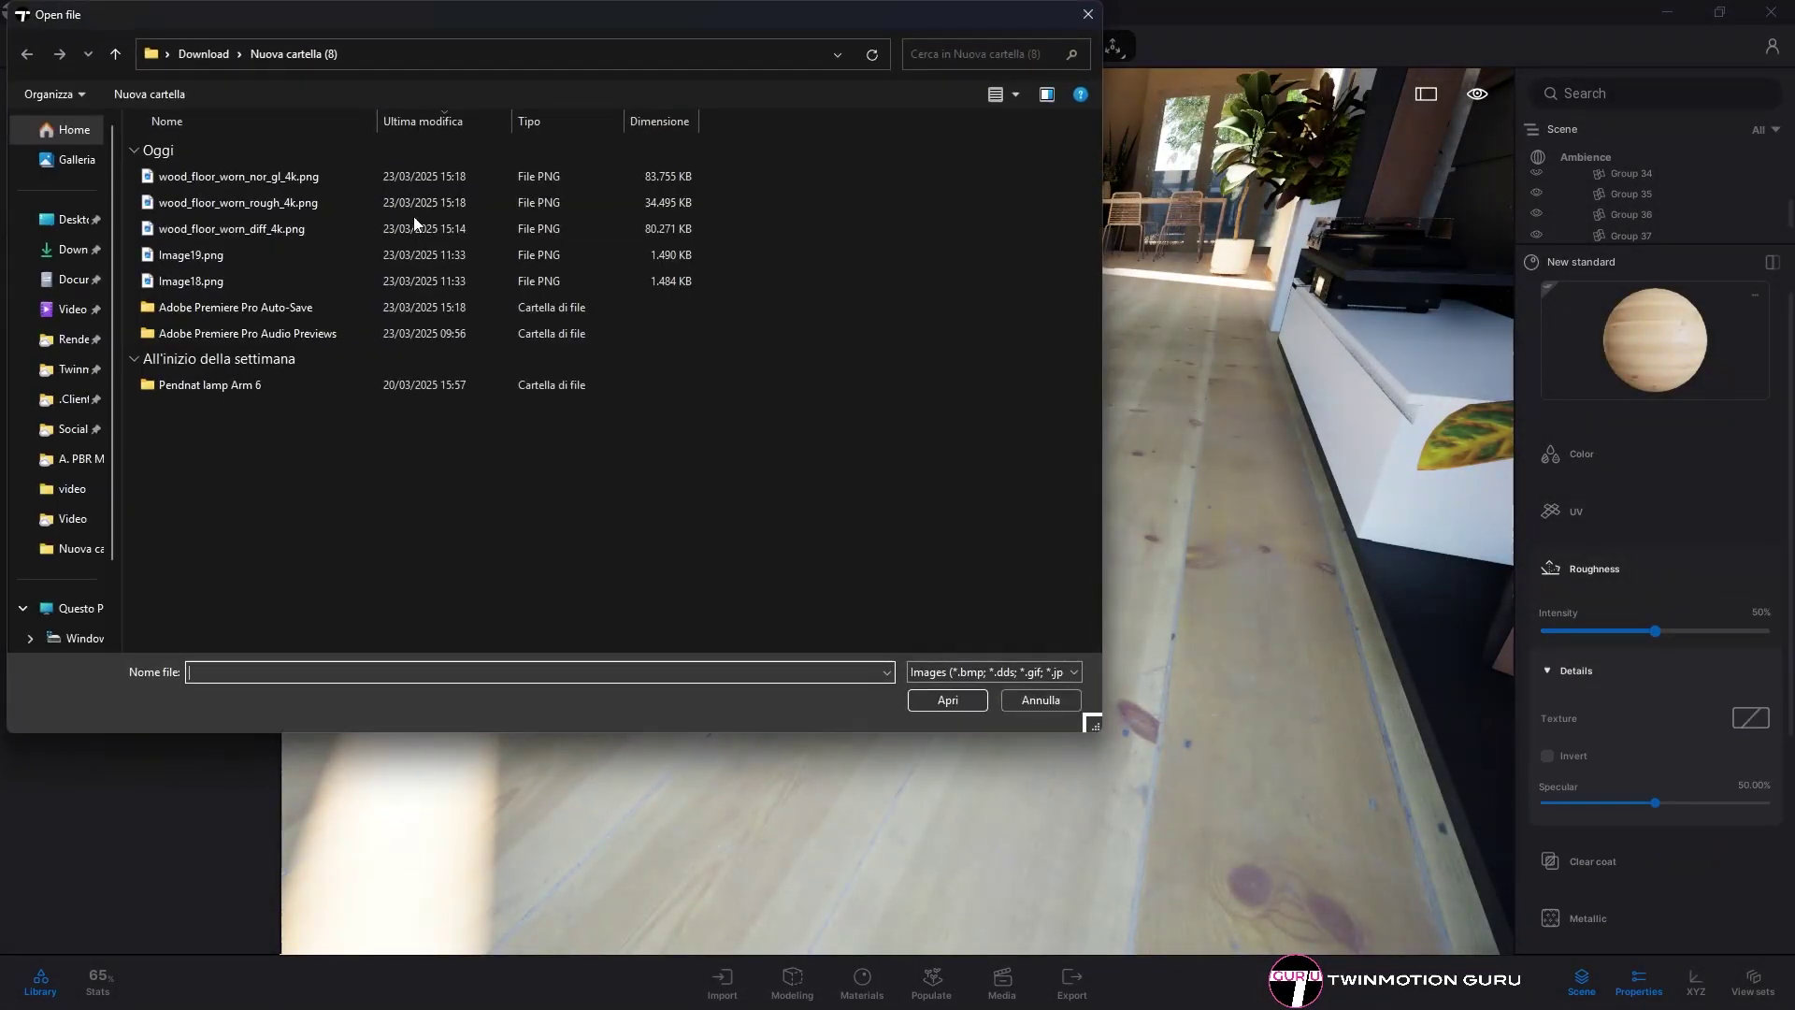
click(923, 698)
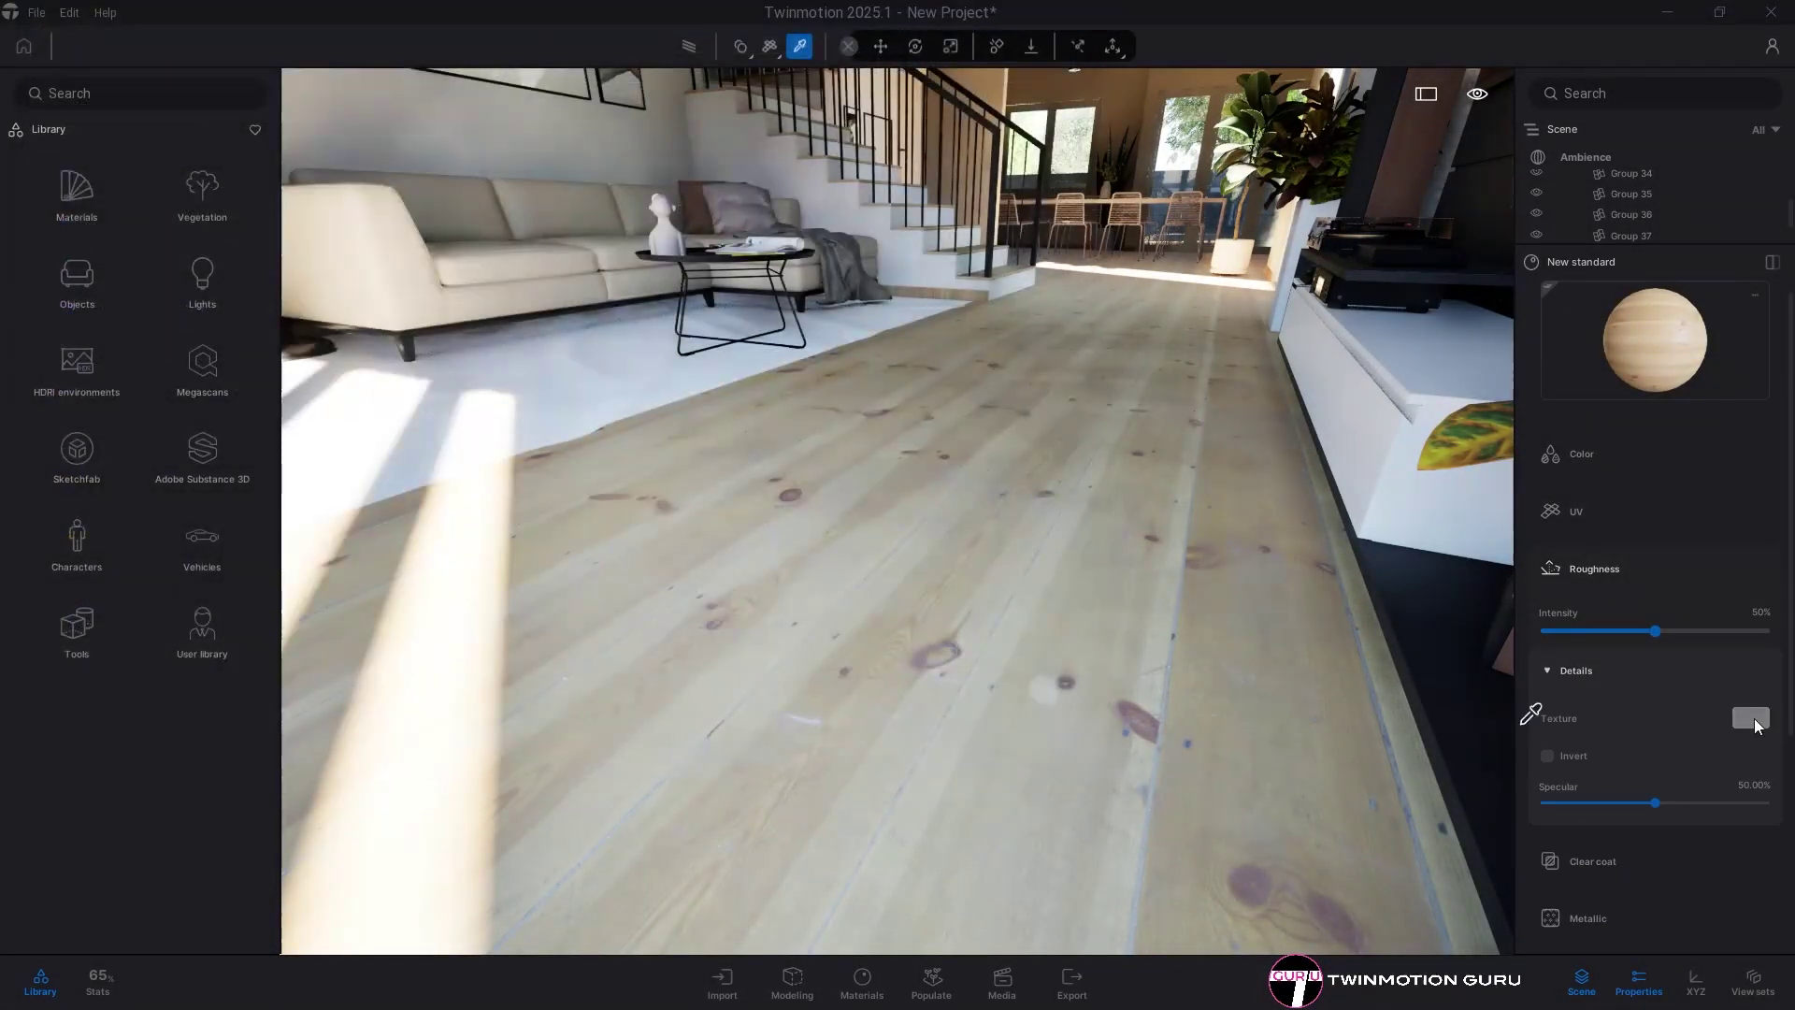
- Load the worn wood floor nor_gl map into the Normal map slot
scroll(1692, 721, down, 3)
click(1621, 730)
click(1641, 806)
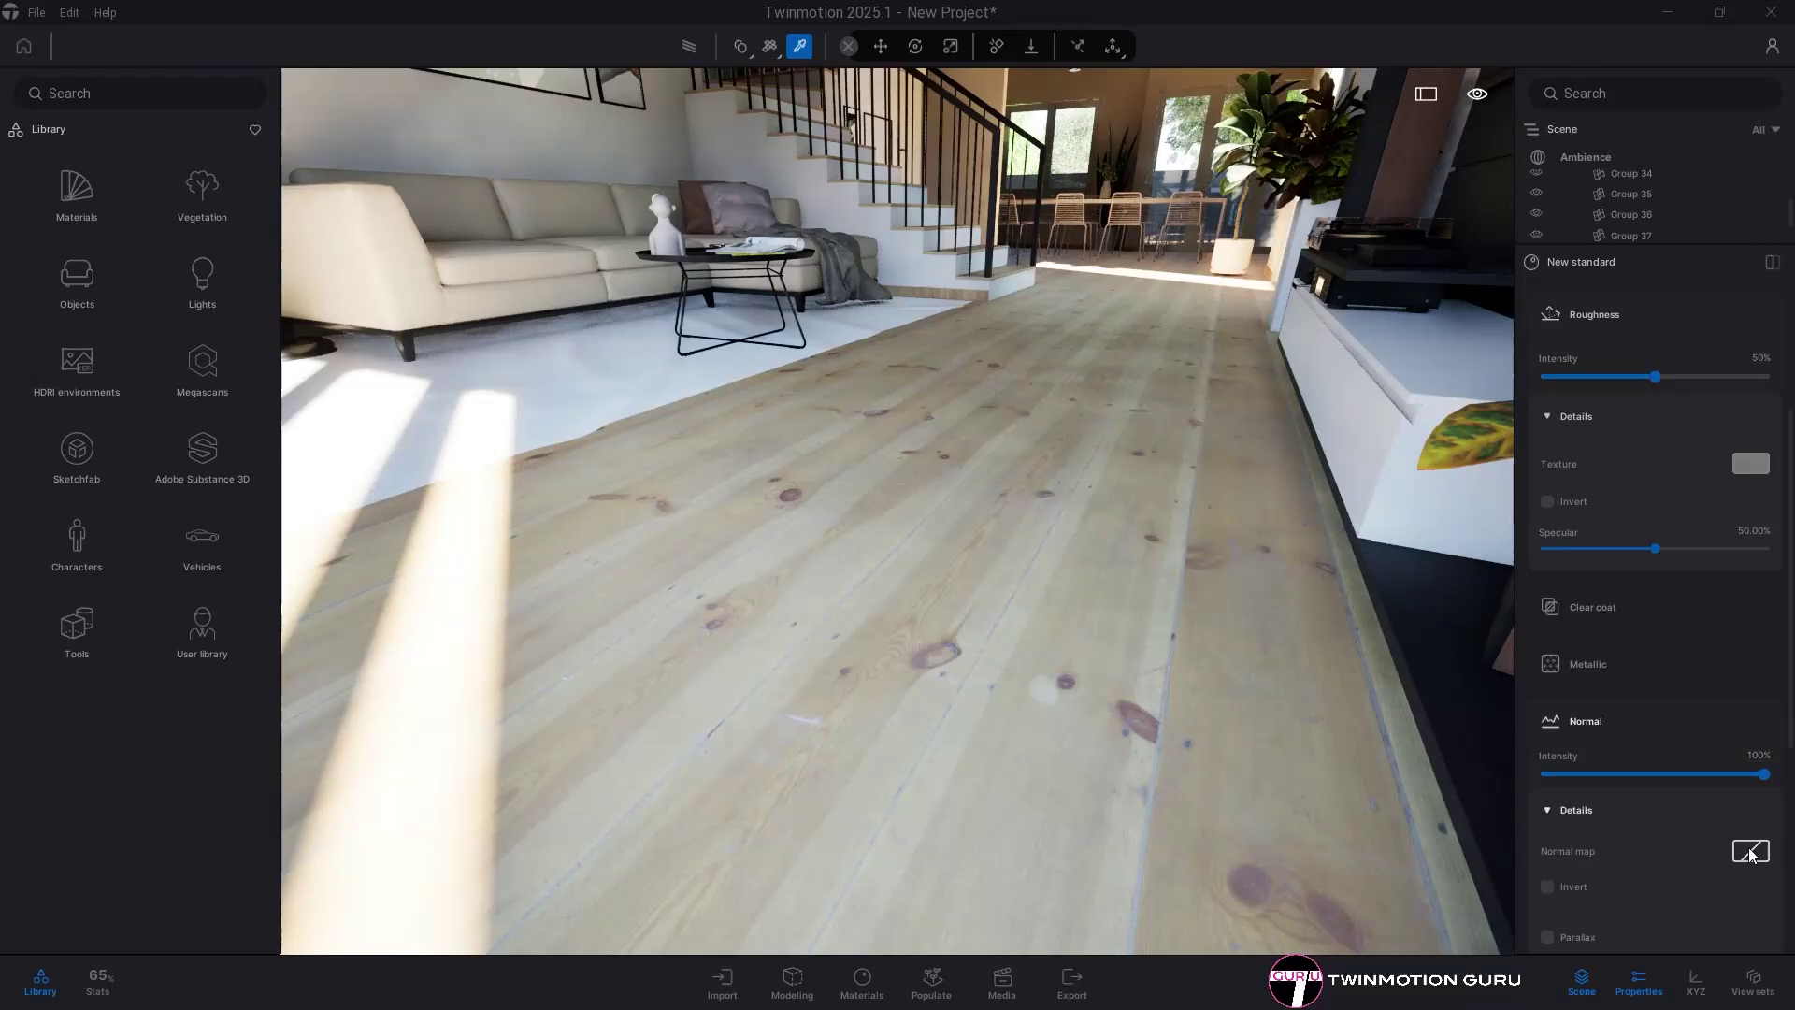
click(1723, 786)
click(242, 171)
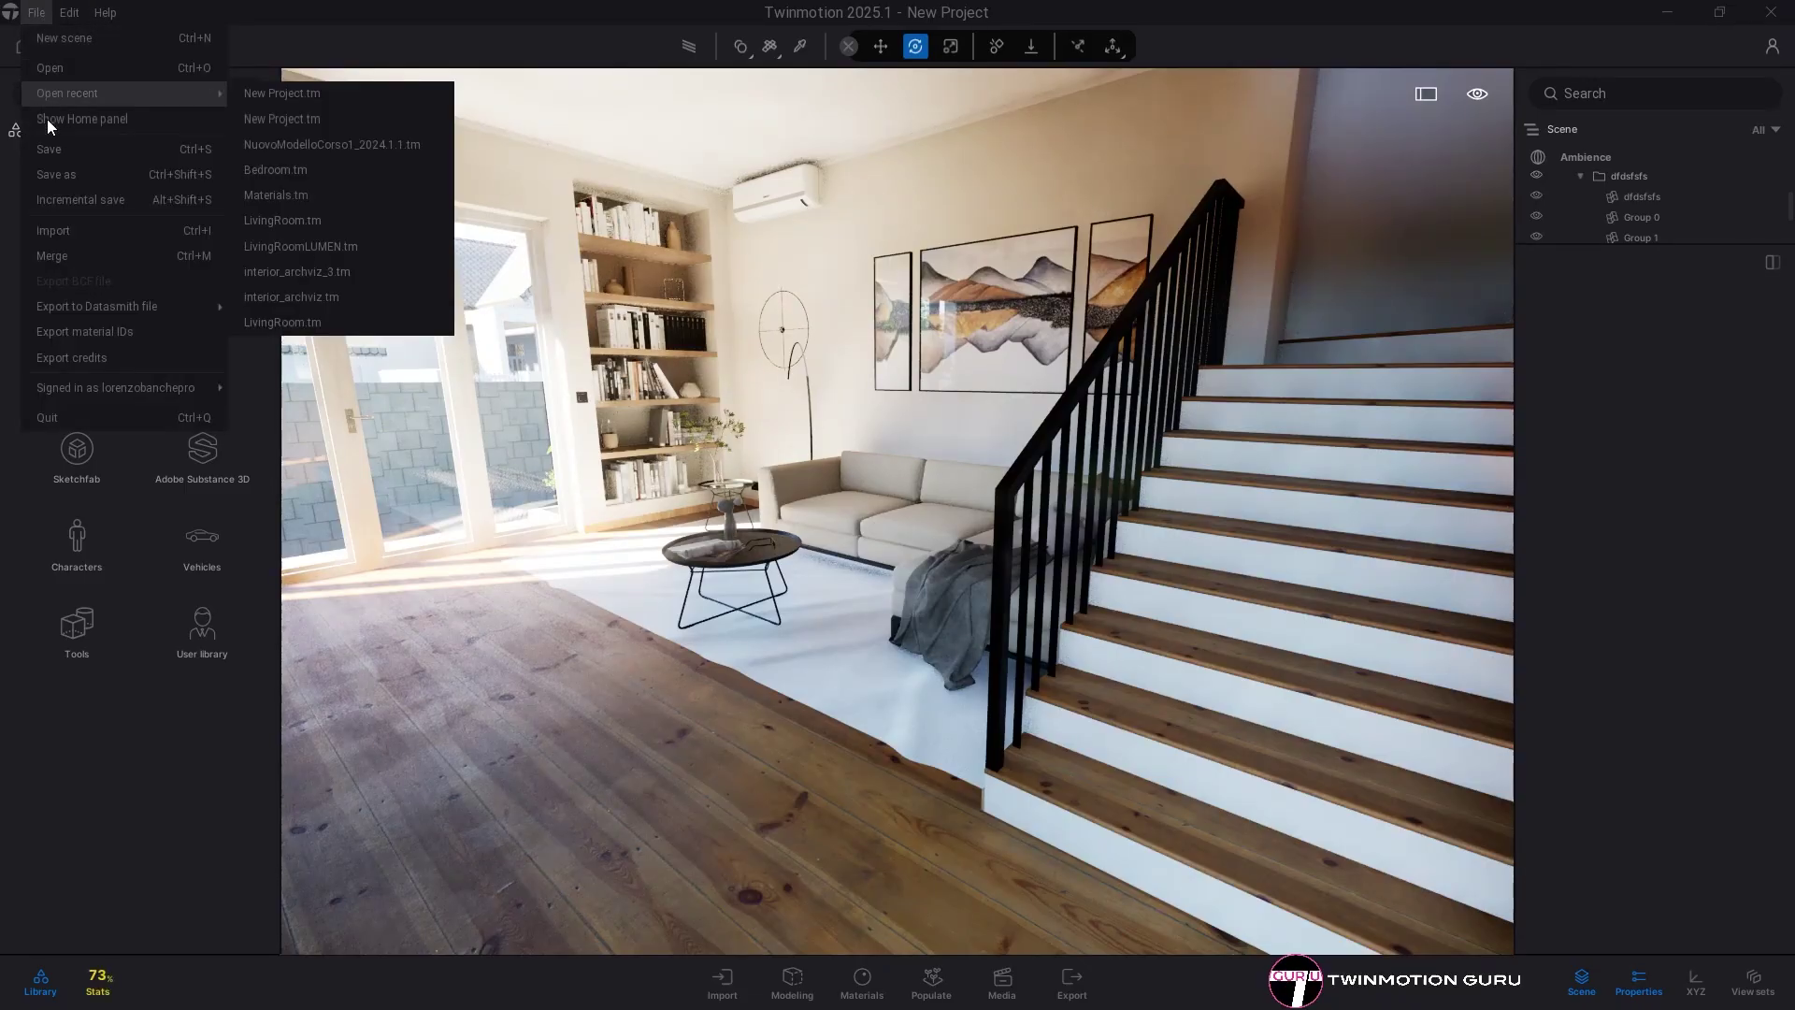
- Save the project and confirm New Project.tm is 841 MB in File Explorer
click(62, 148)
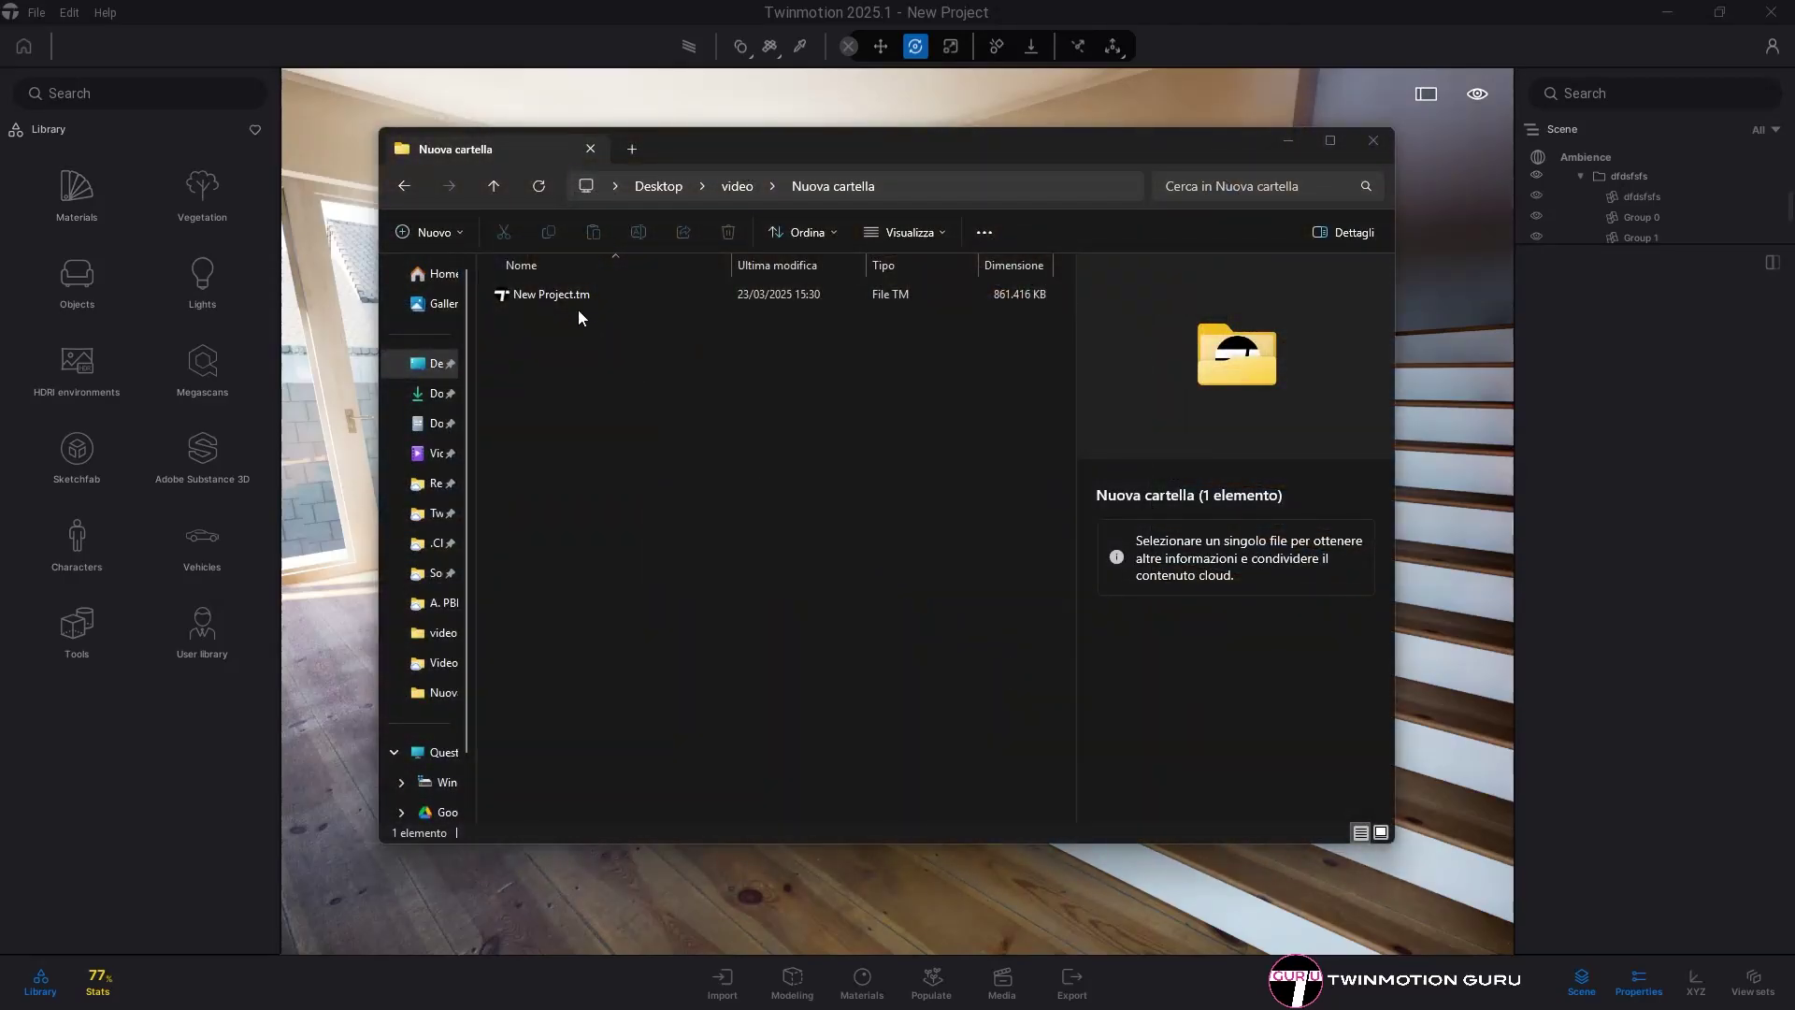
click(574, 295)
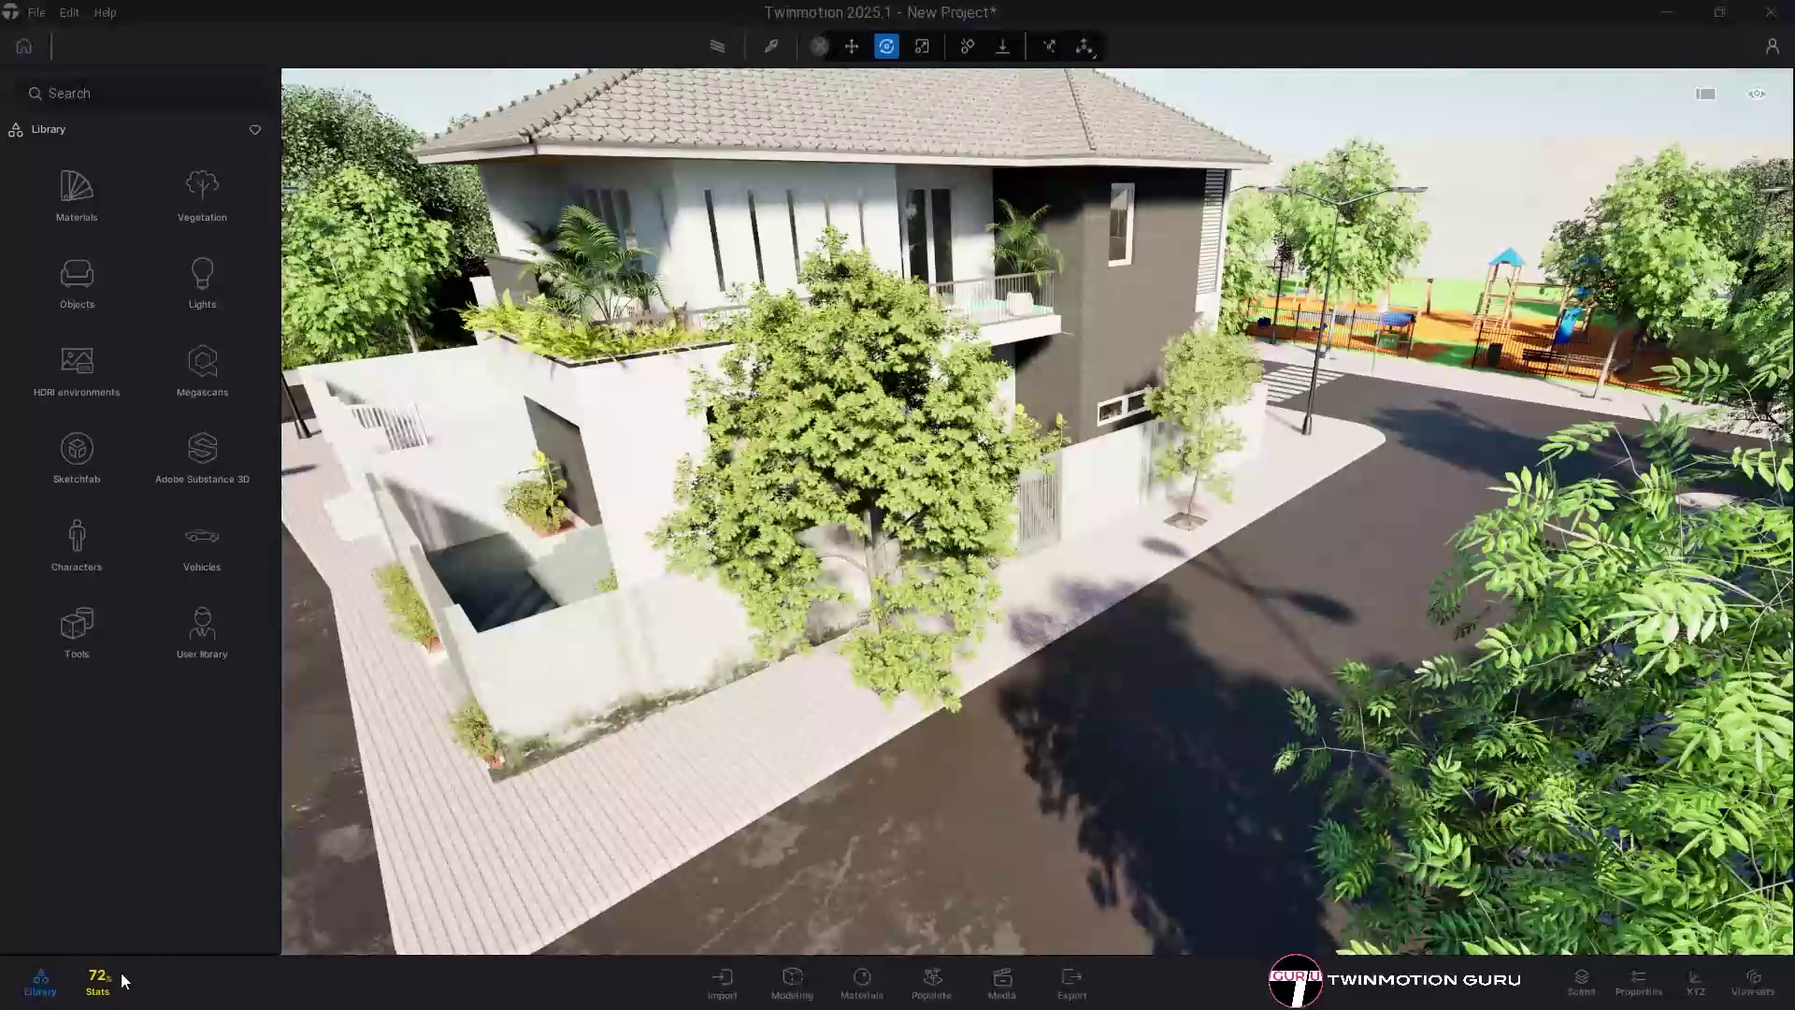
- Open the scene statistics and sort meshes by size to find the heaviest Acacia tree meshes
click(108, 980)
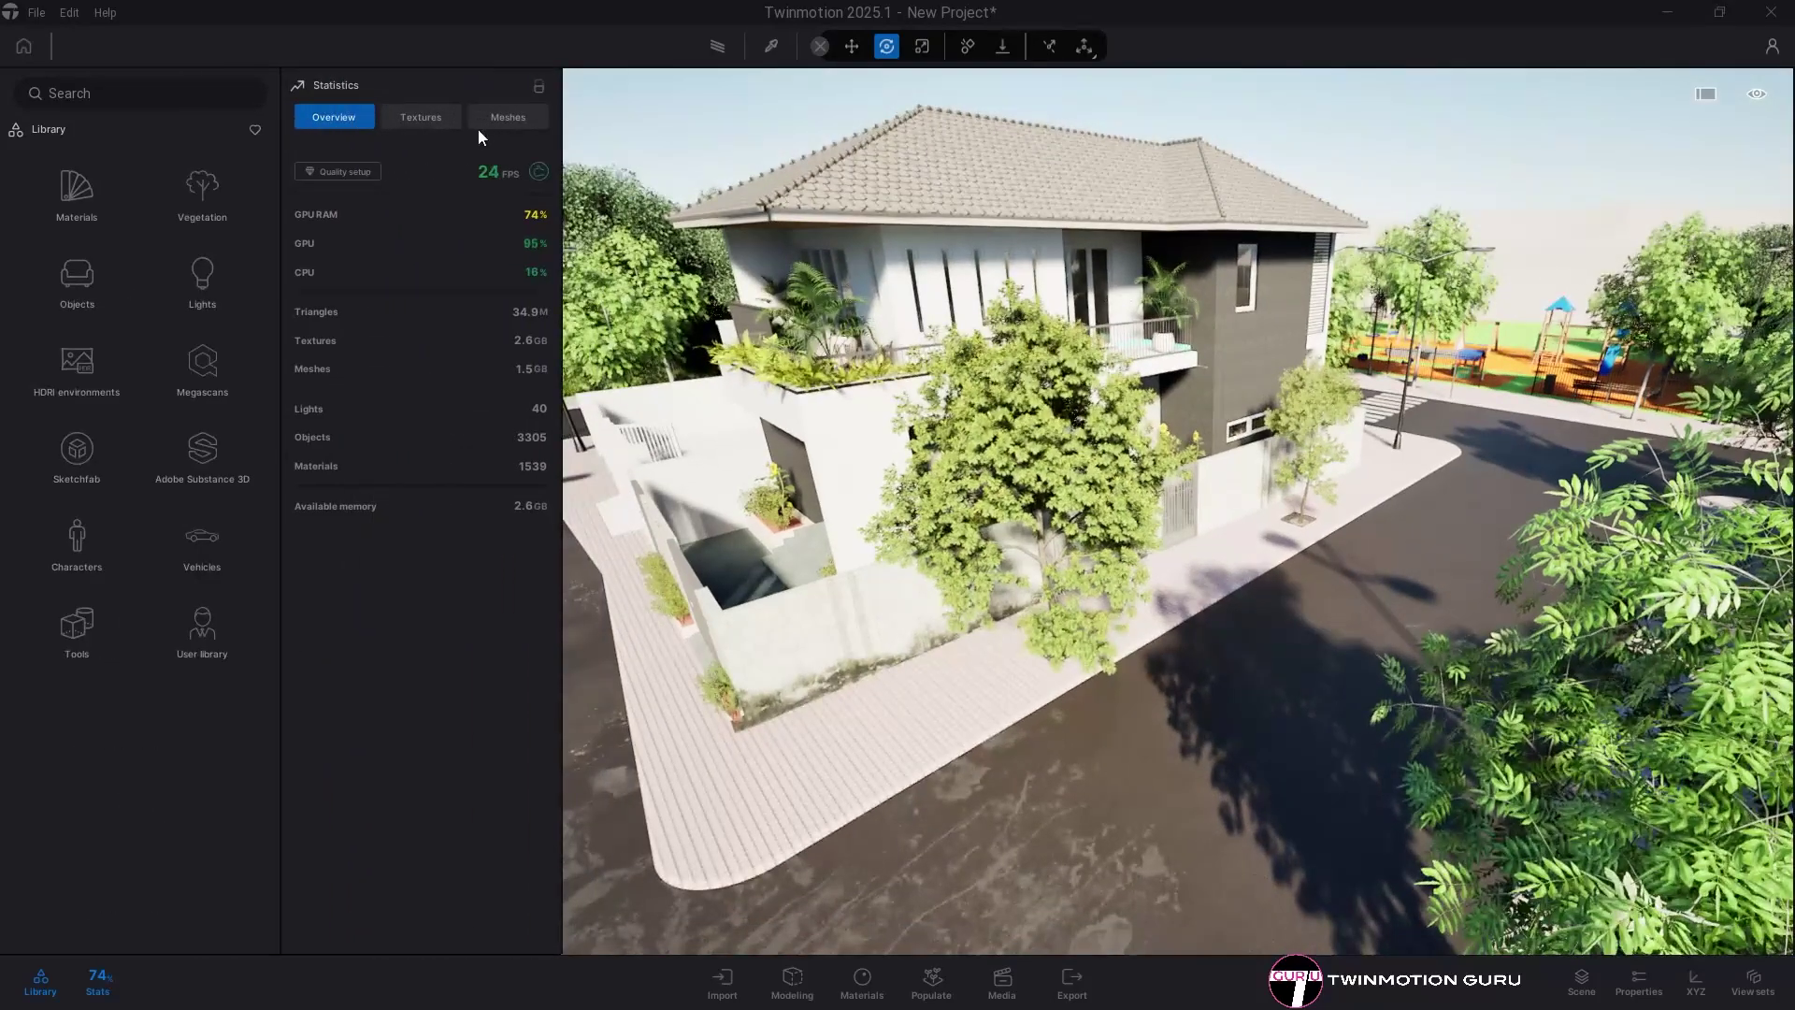
click(492, 120)
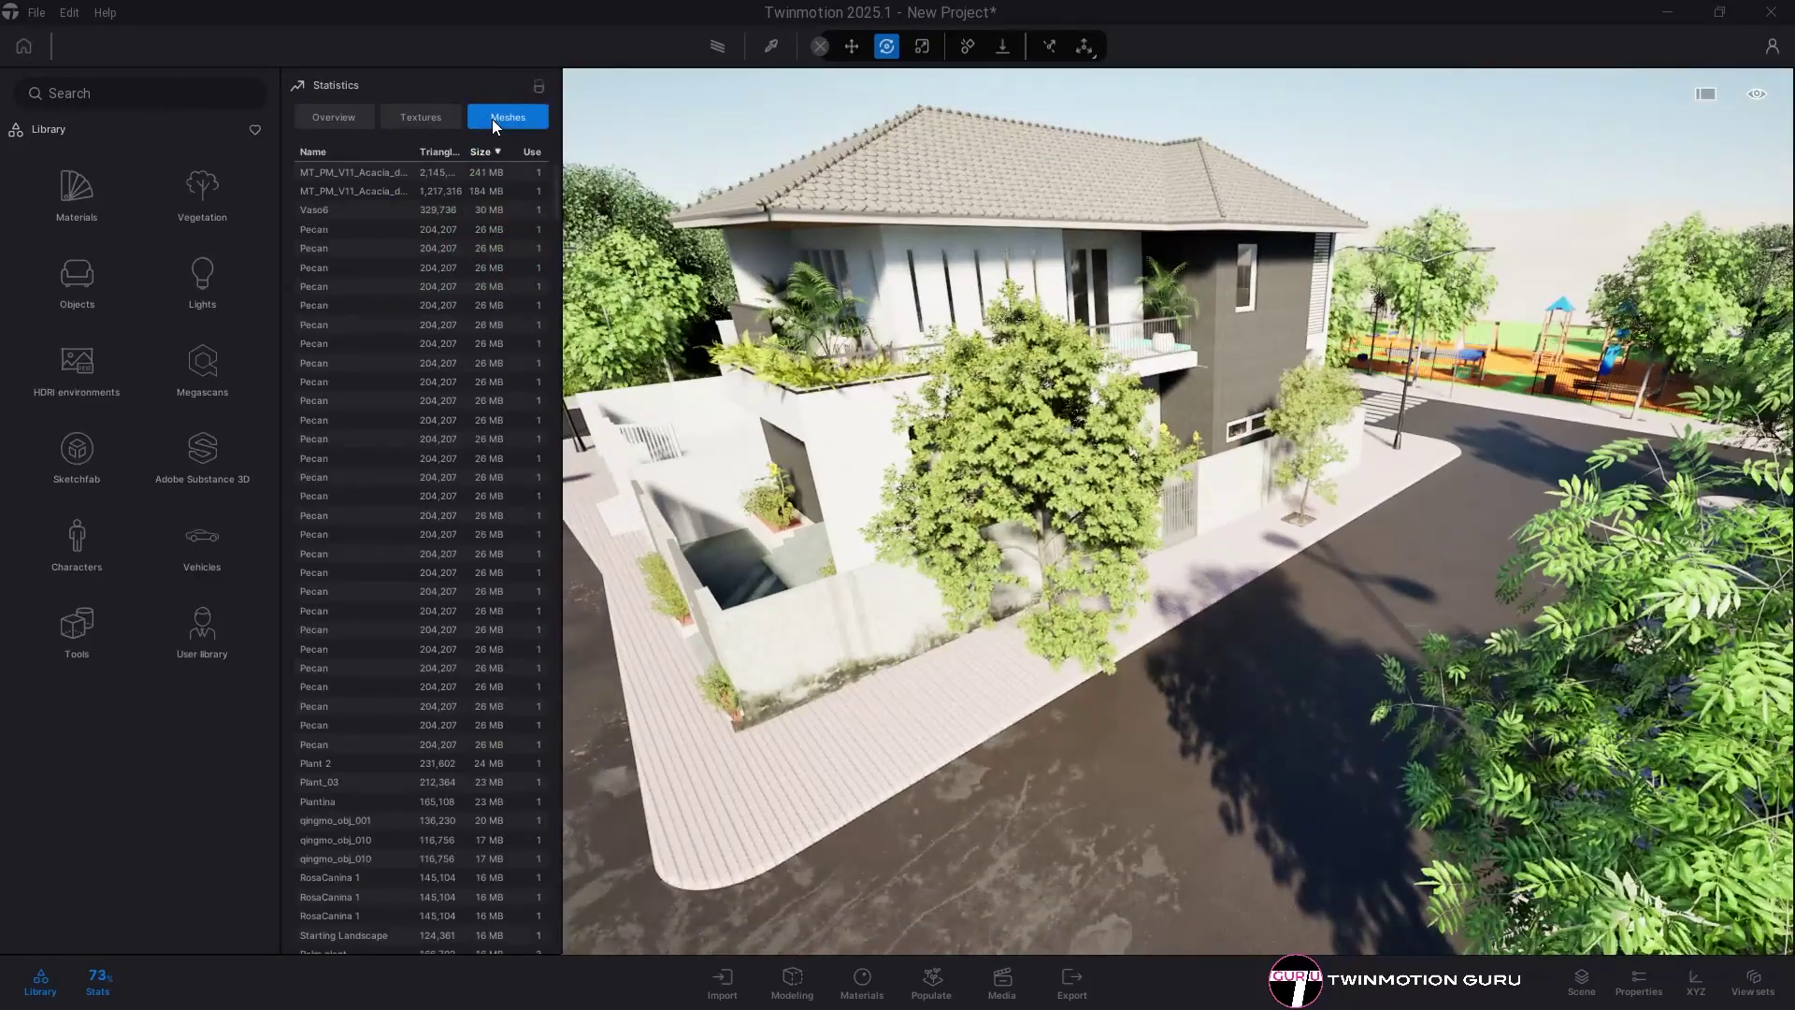
click(389, 172)
click(479, 188)
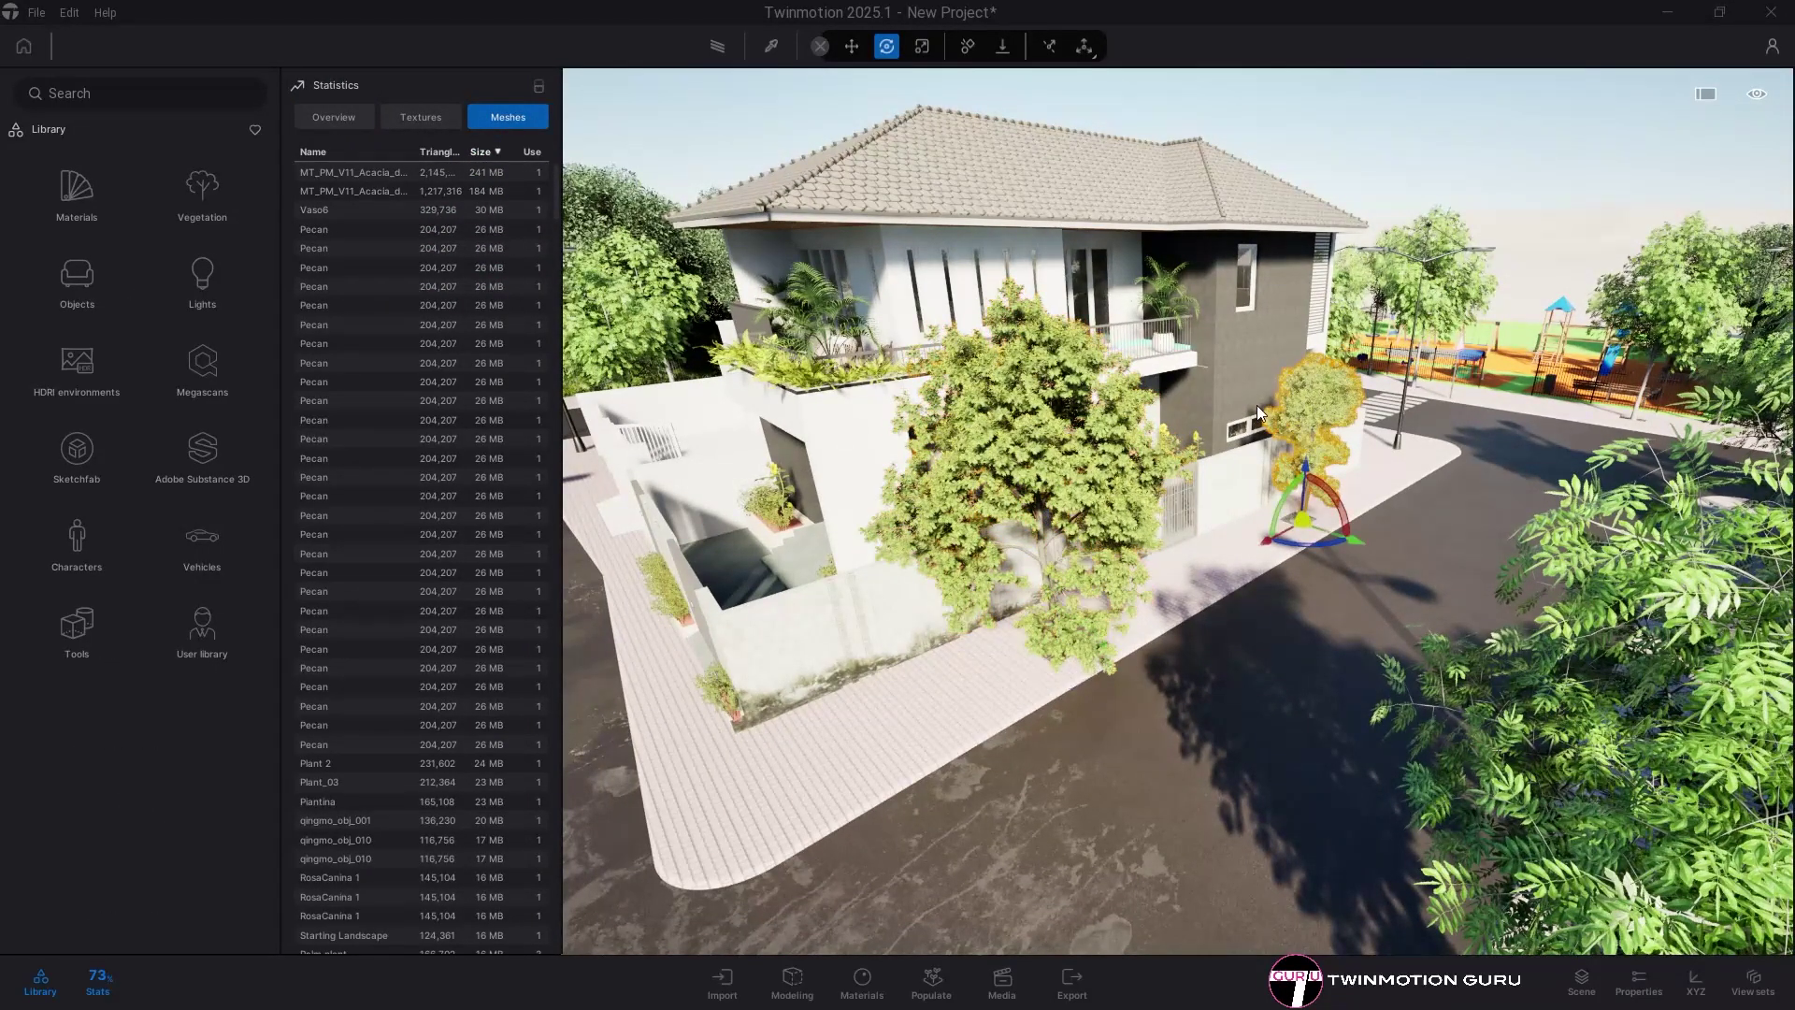
- Sort textures by size to inspect 8K textures like asphalt_track_diff_8k.jpg, then open the material library
click(421, 117)
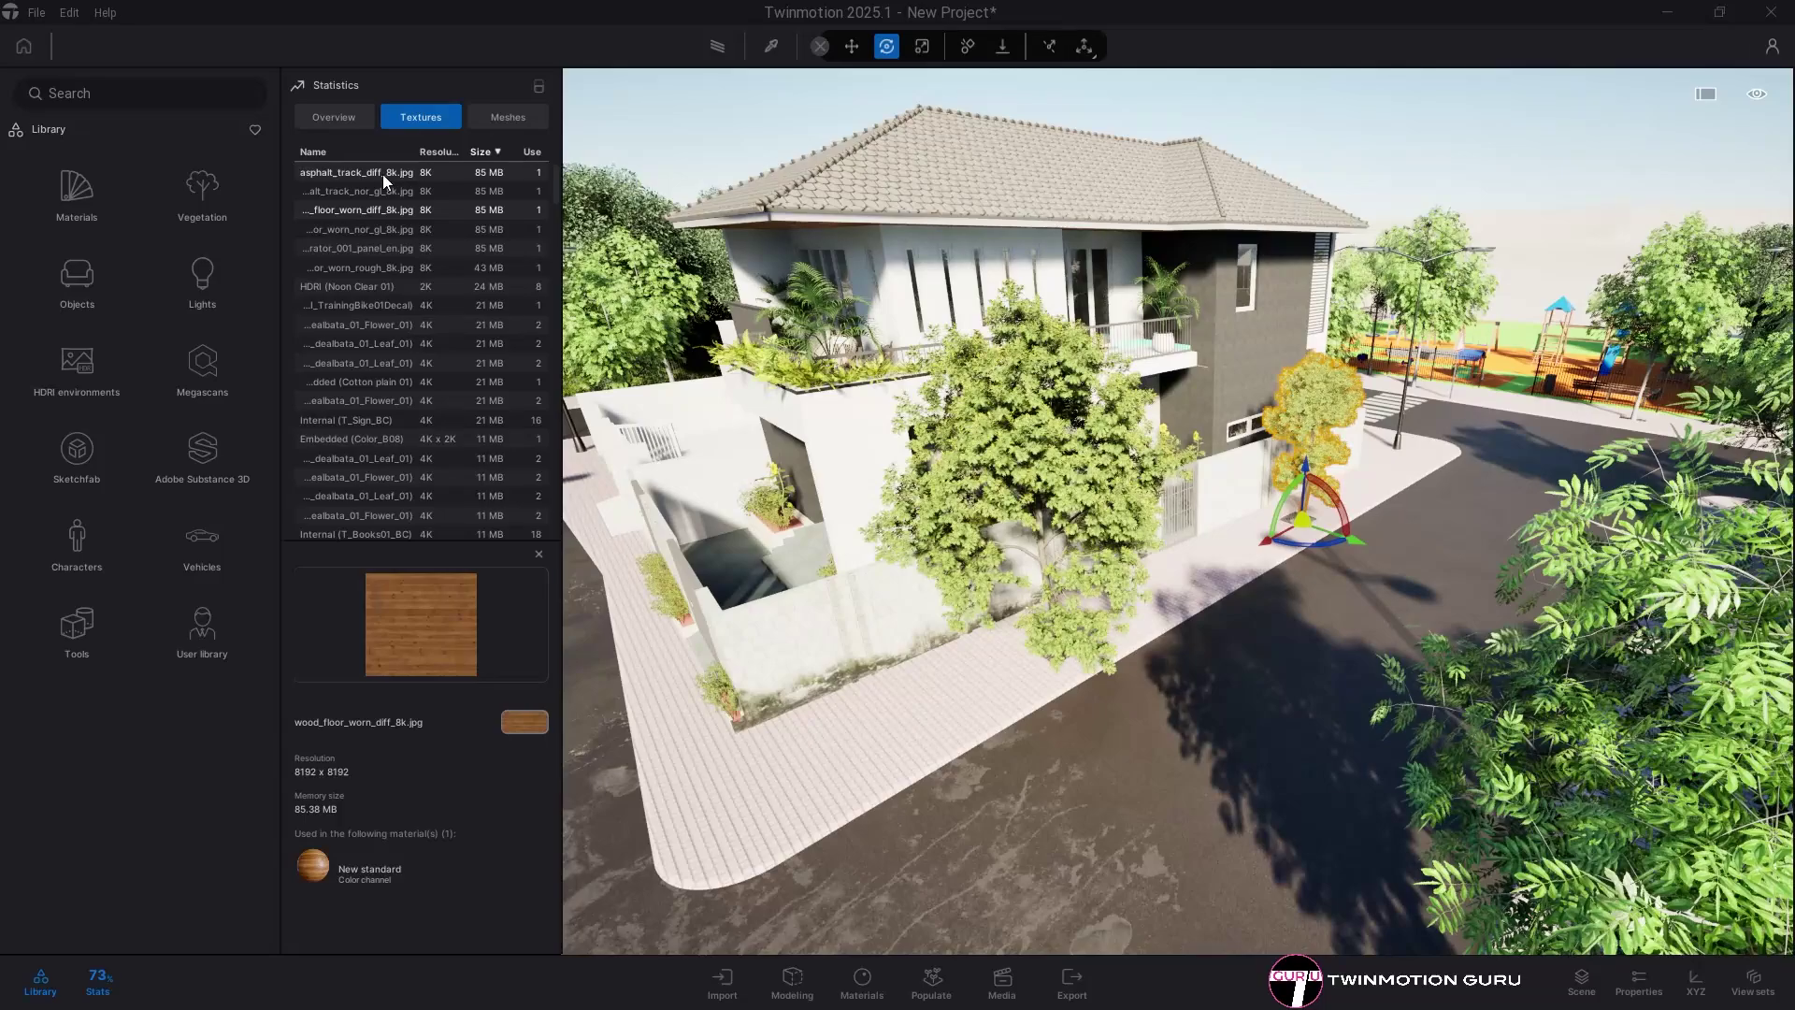
click(354, 867)
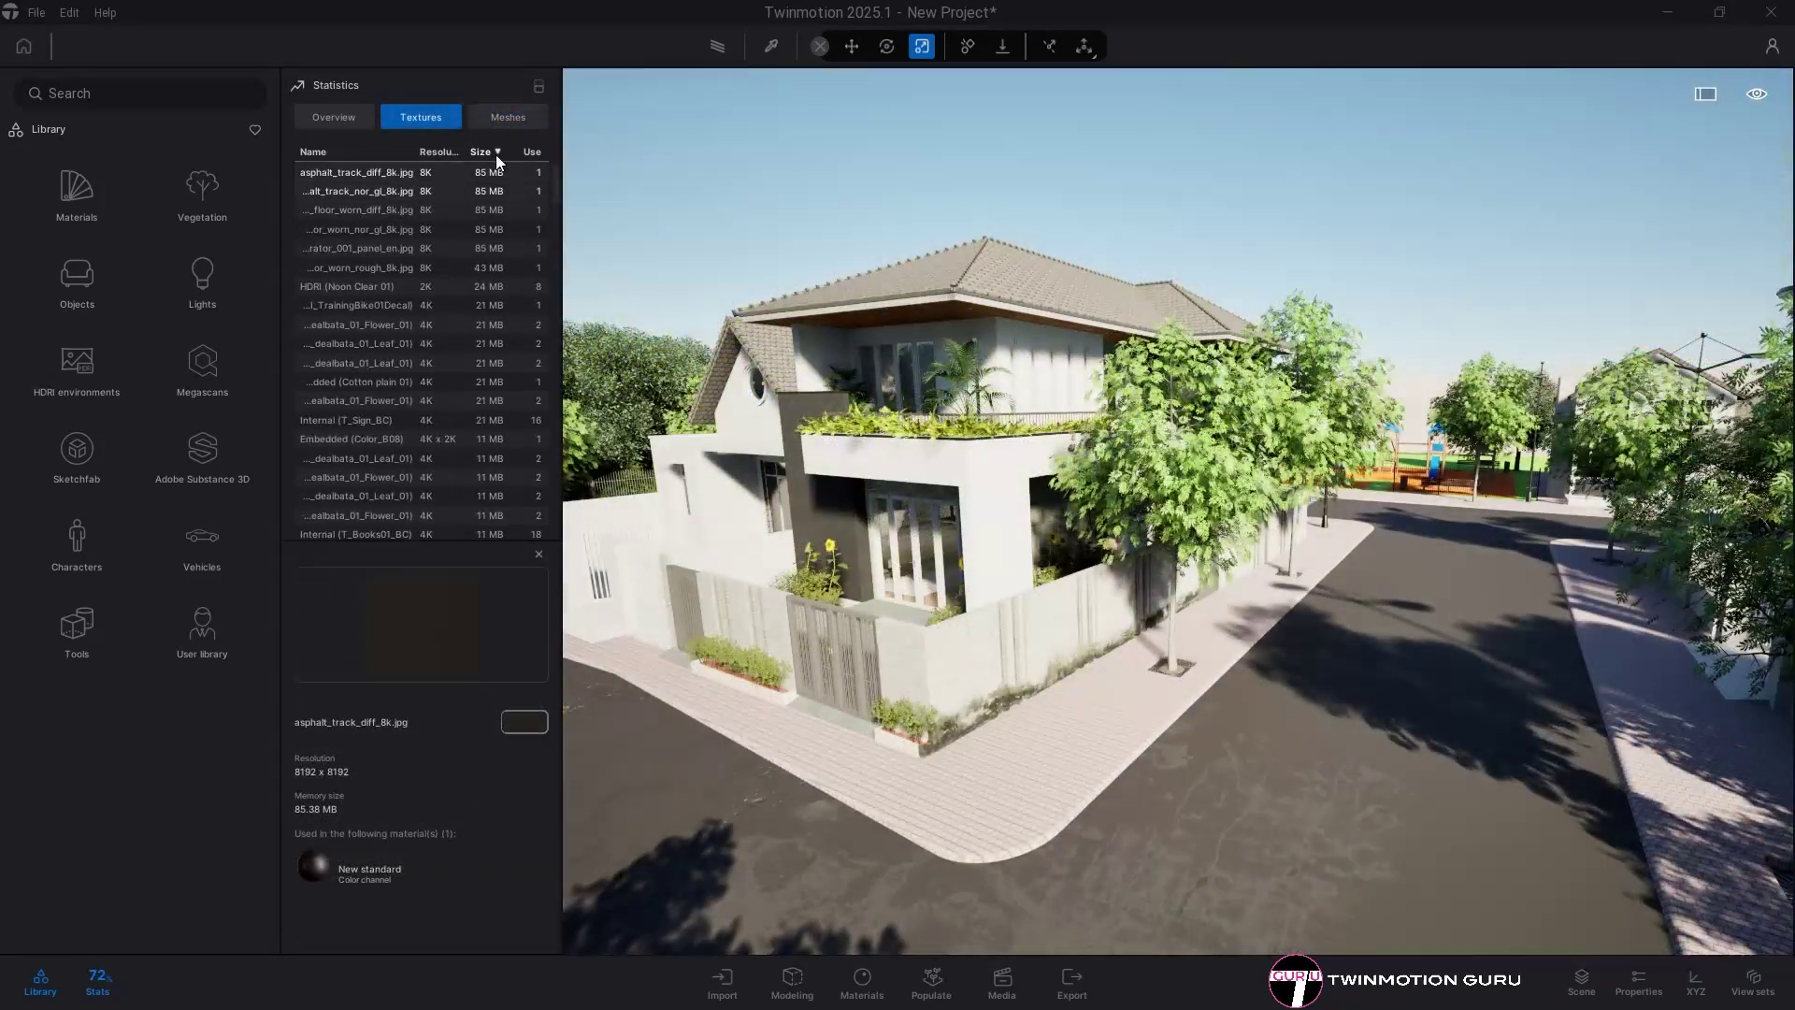
click(871, 980)
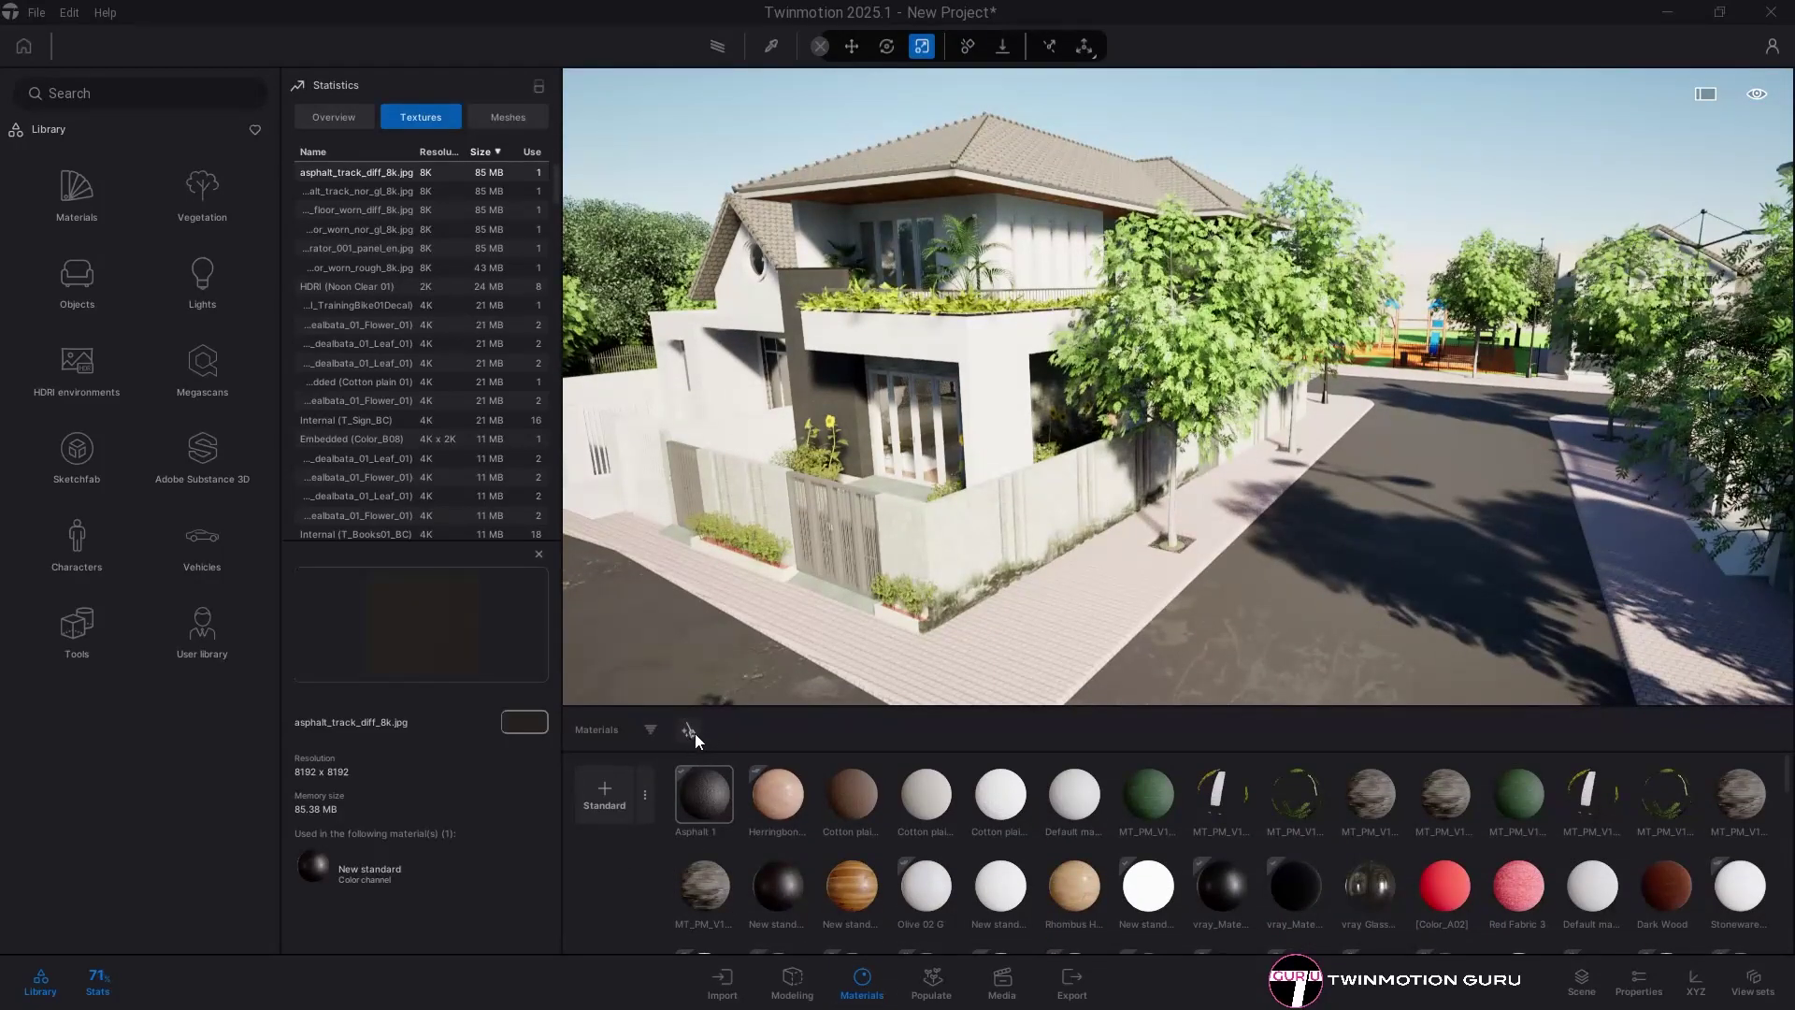
click(687, 727)
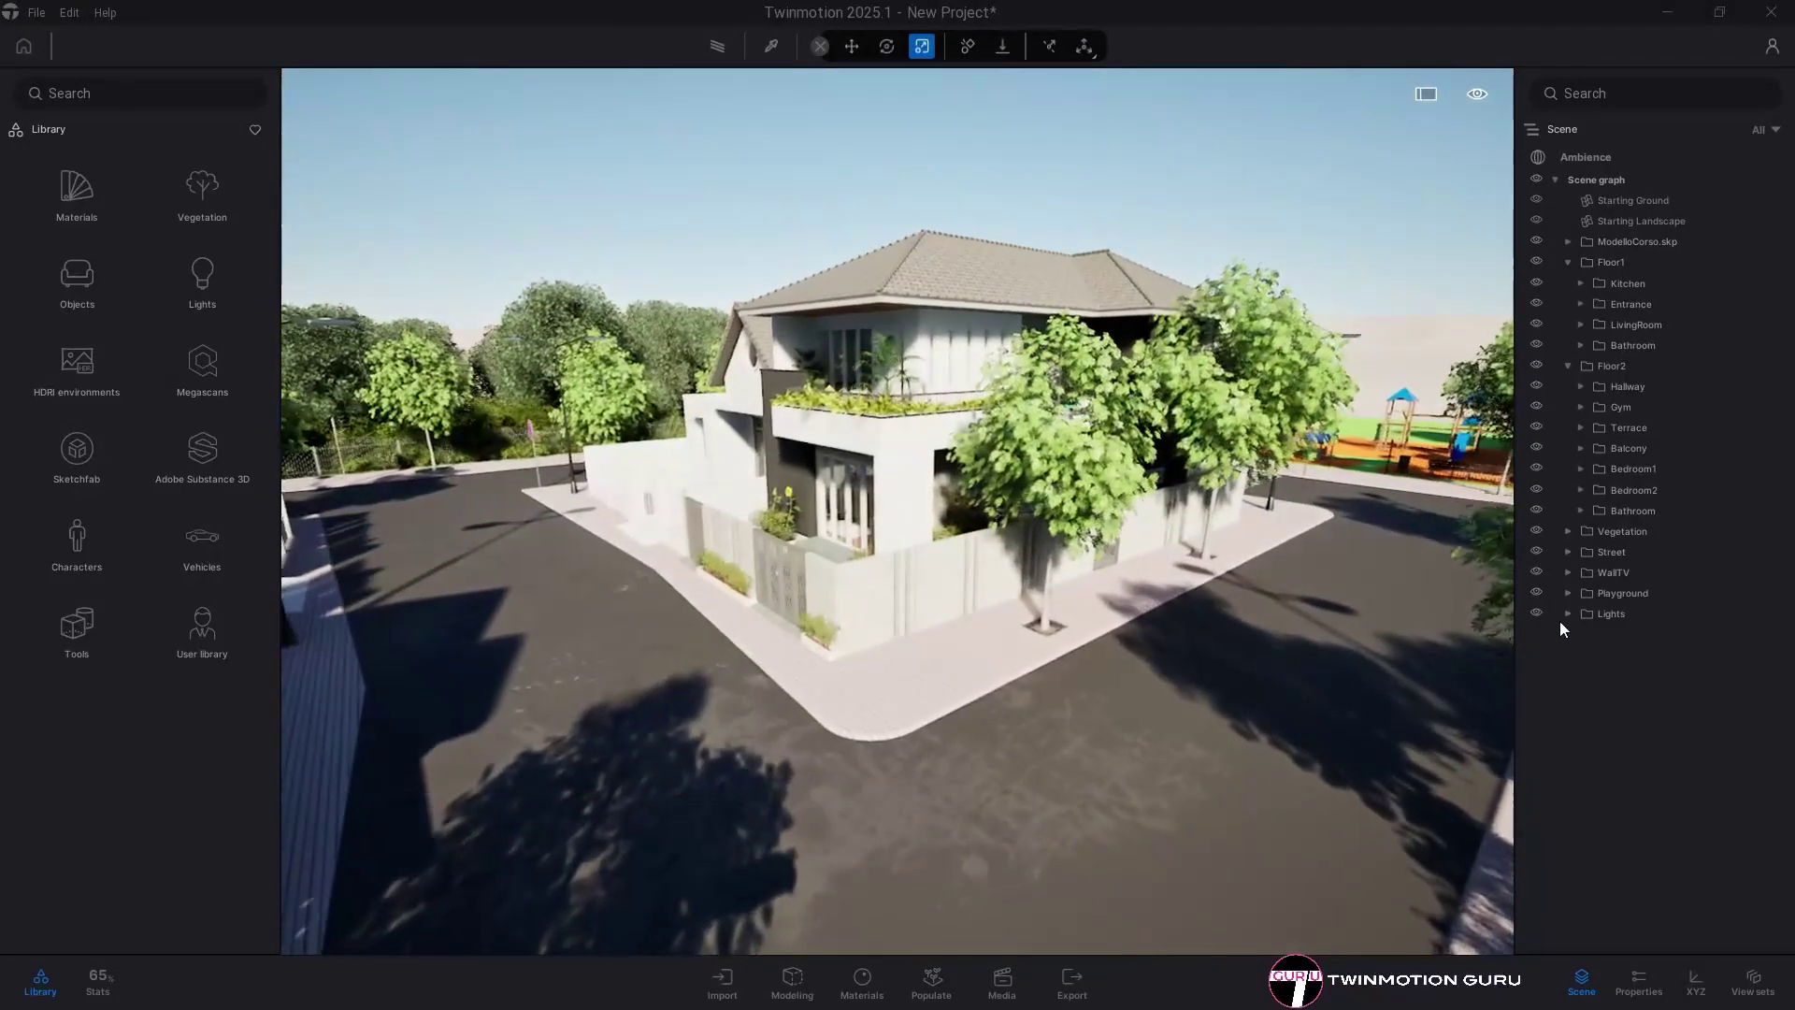
- Hide the Vegetation, Lights, Balcony and Terrace folders in the scene graph
click(1536, 613)
click(1536, 531)
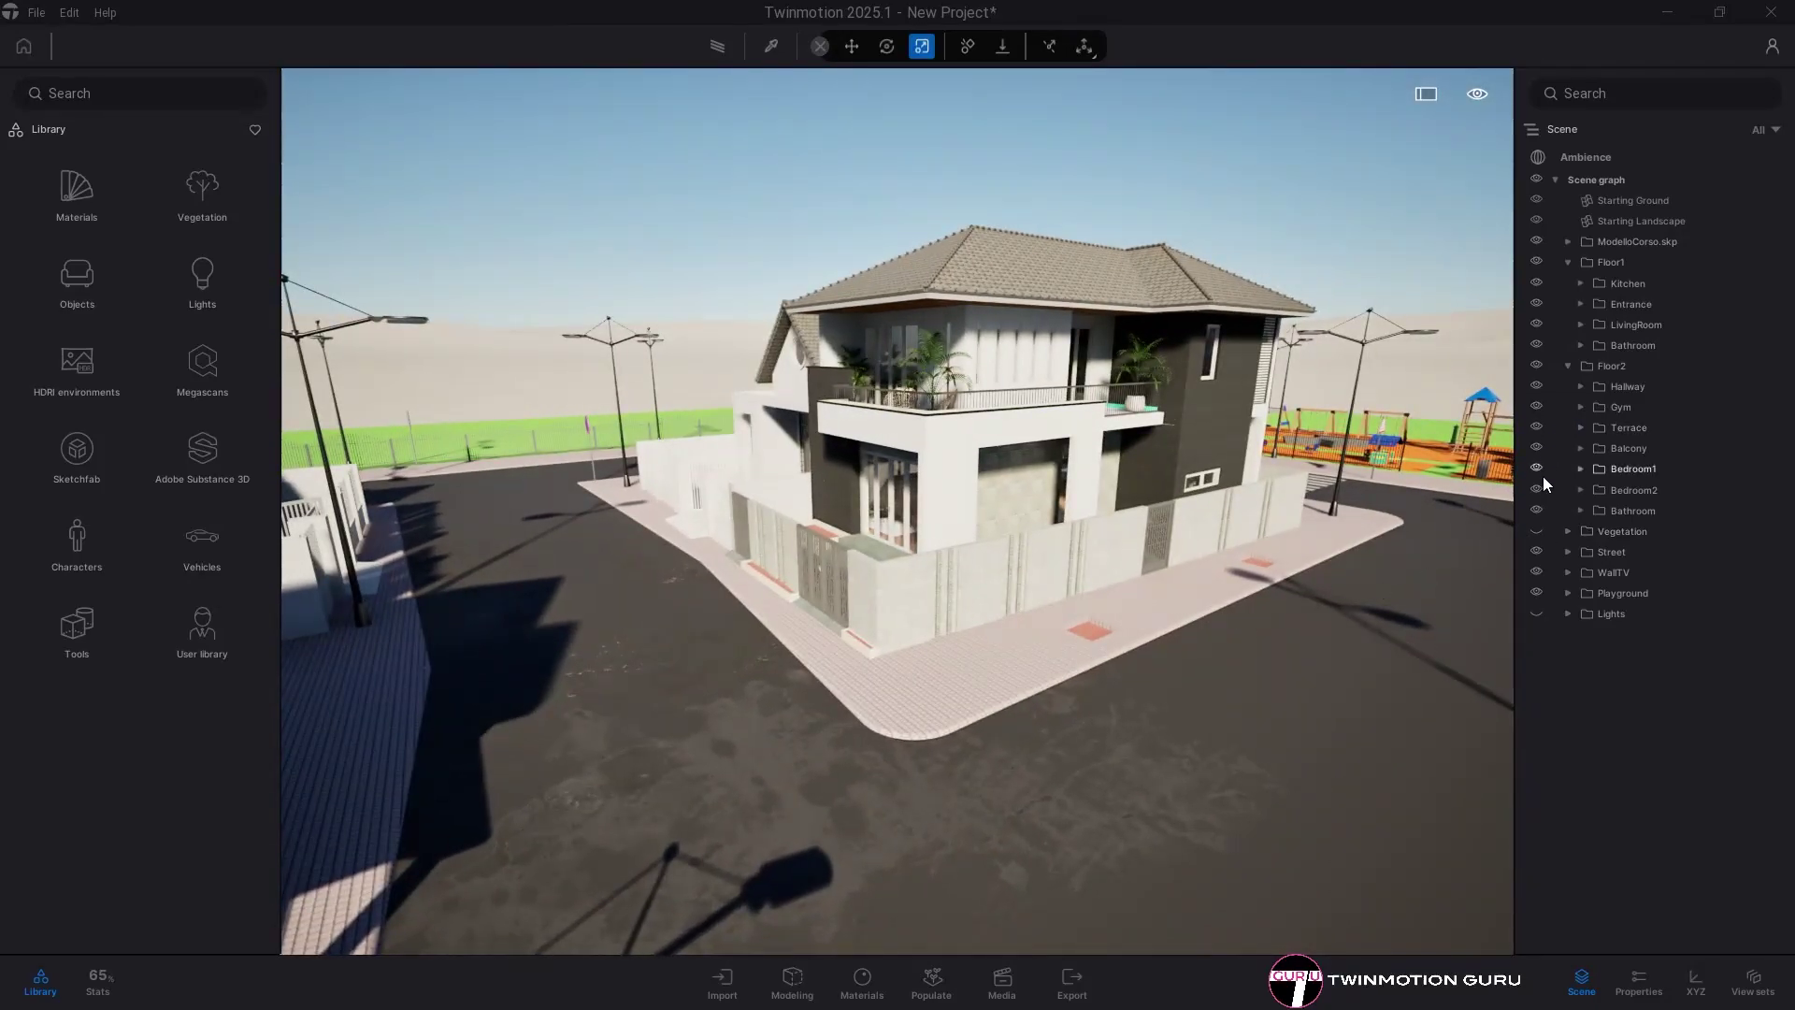
click(1536, 448)
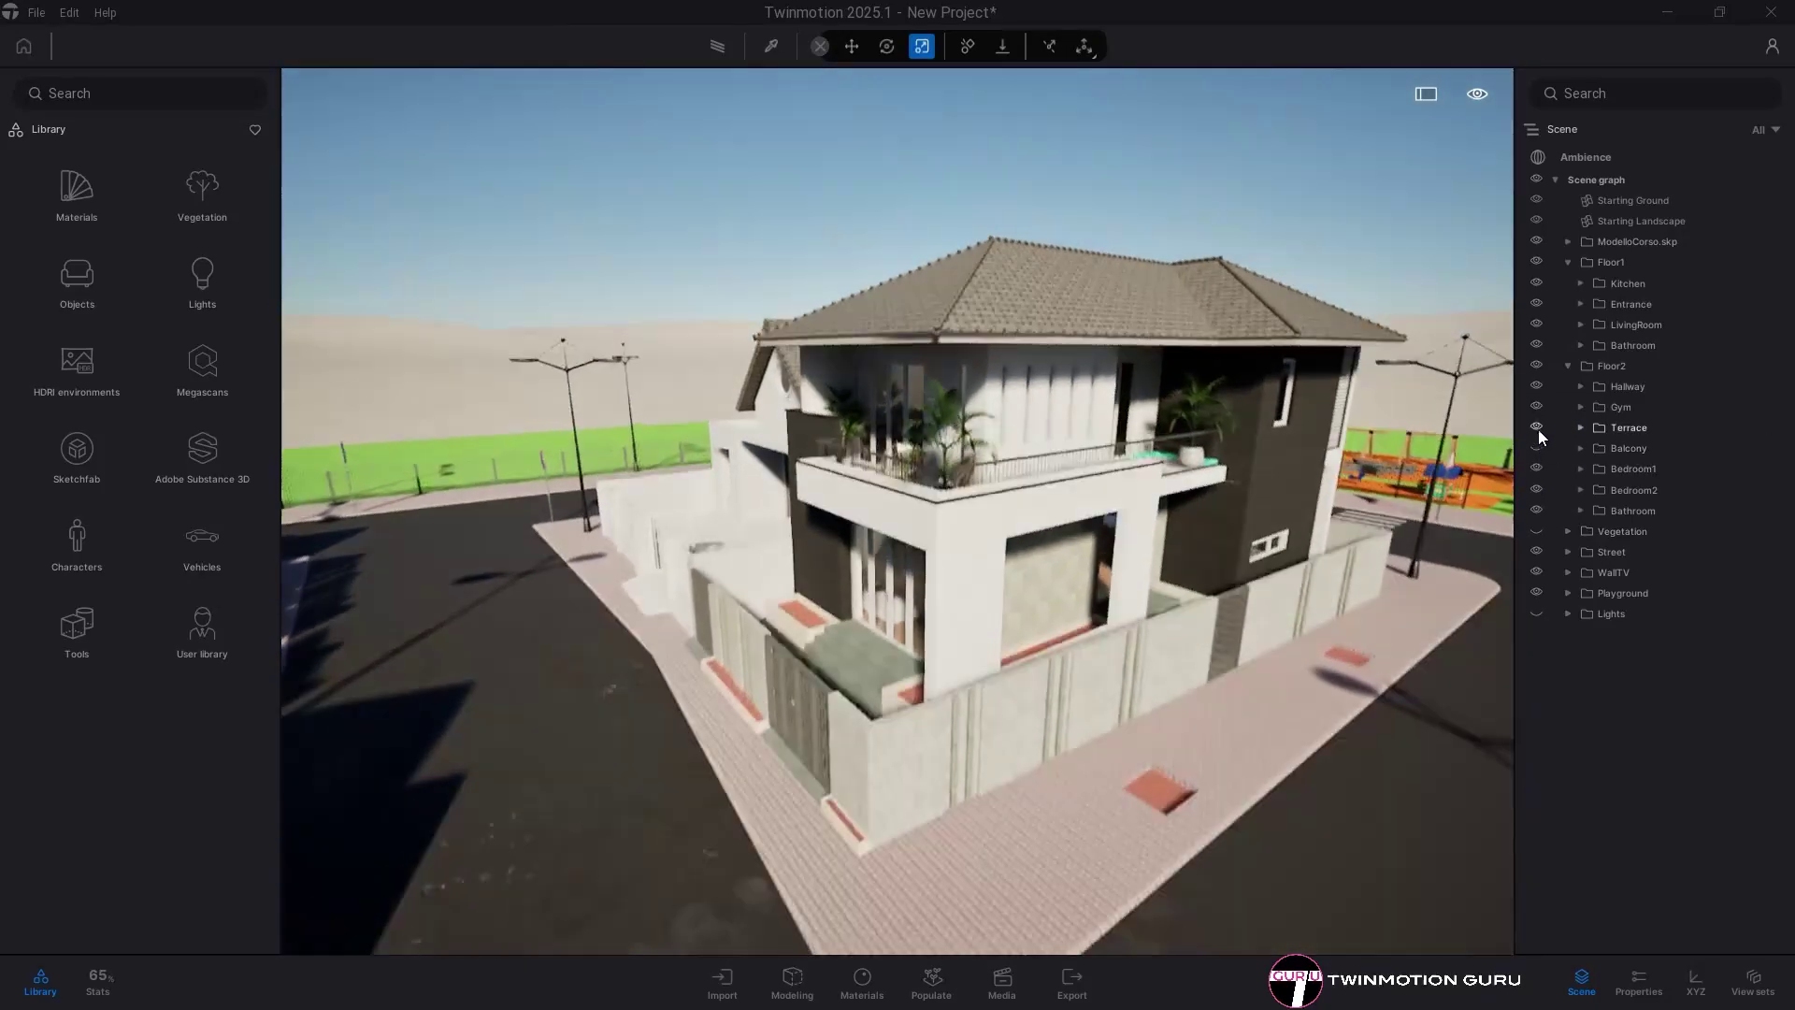
click(1538, 425)
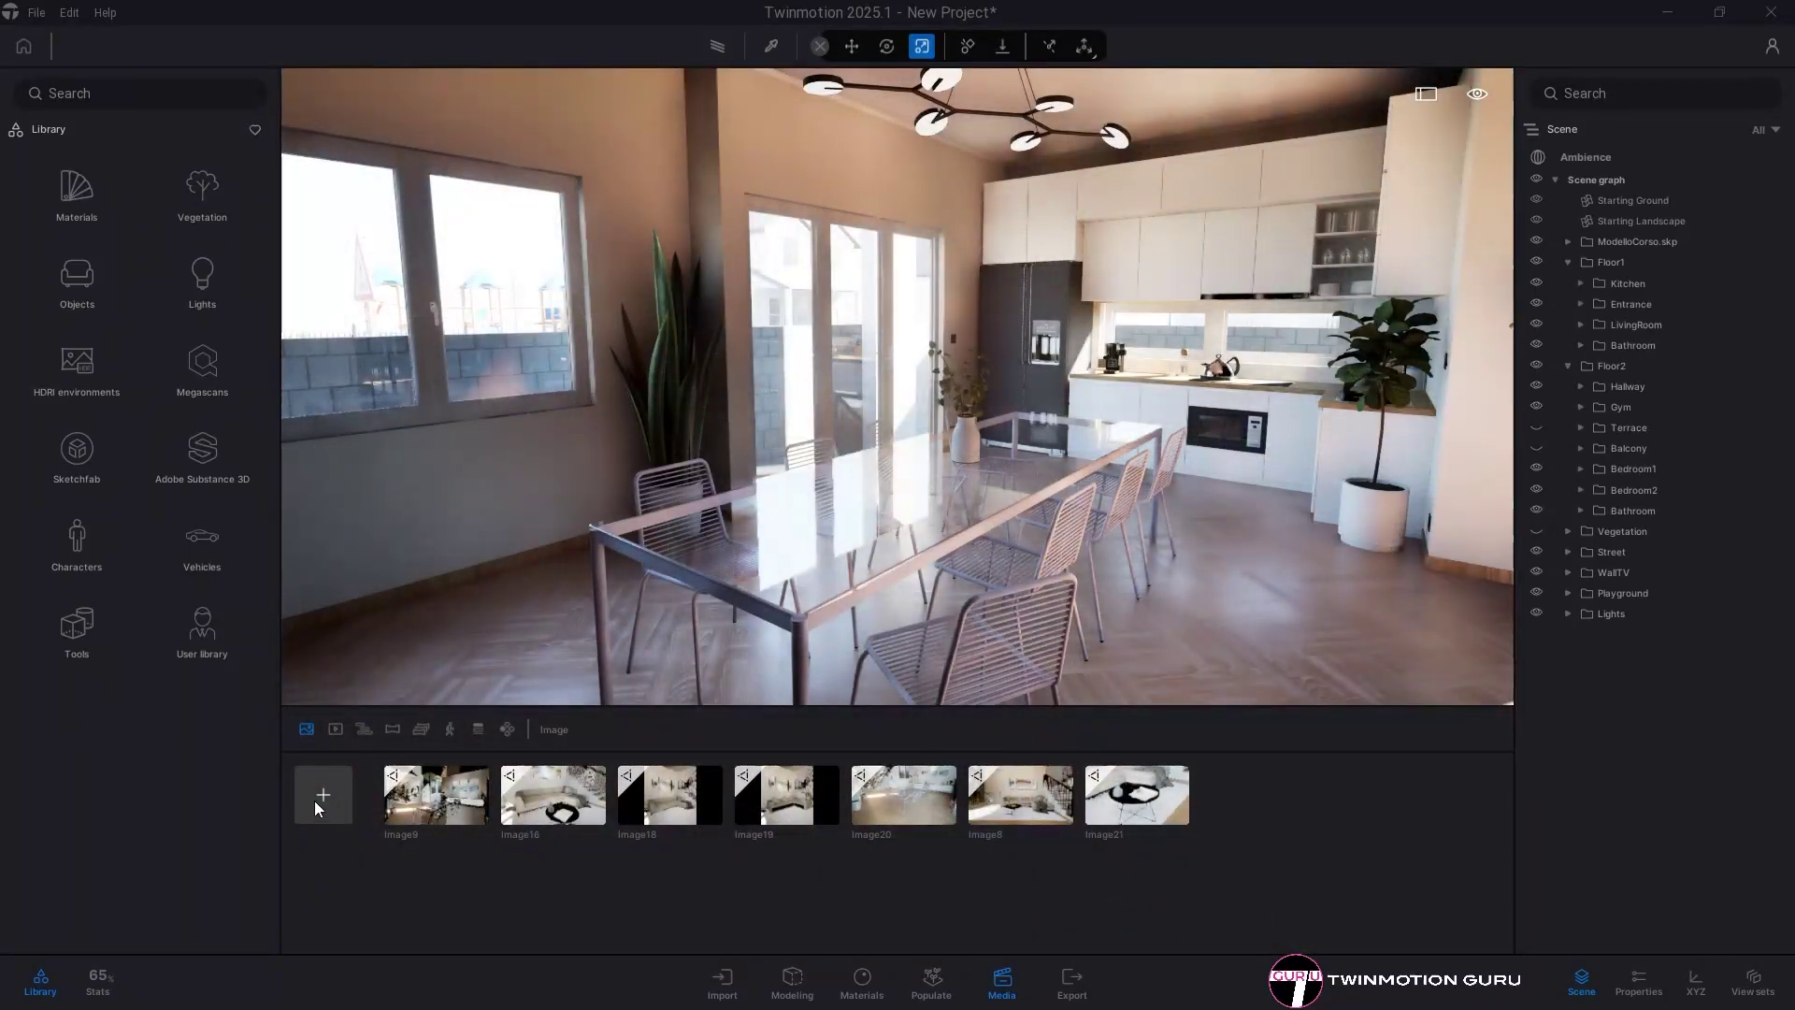
- Capture new images Image22 of the kitchen and Image23 of the bedroom, keeping Vegetation hidden
click(319, 796)
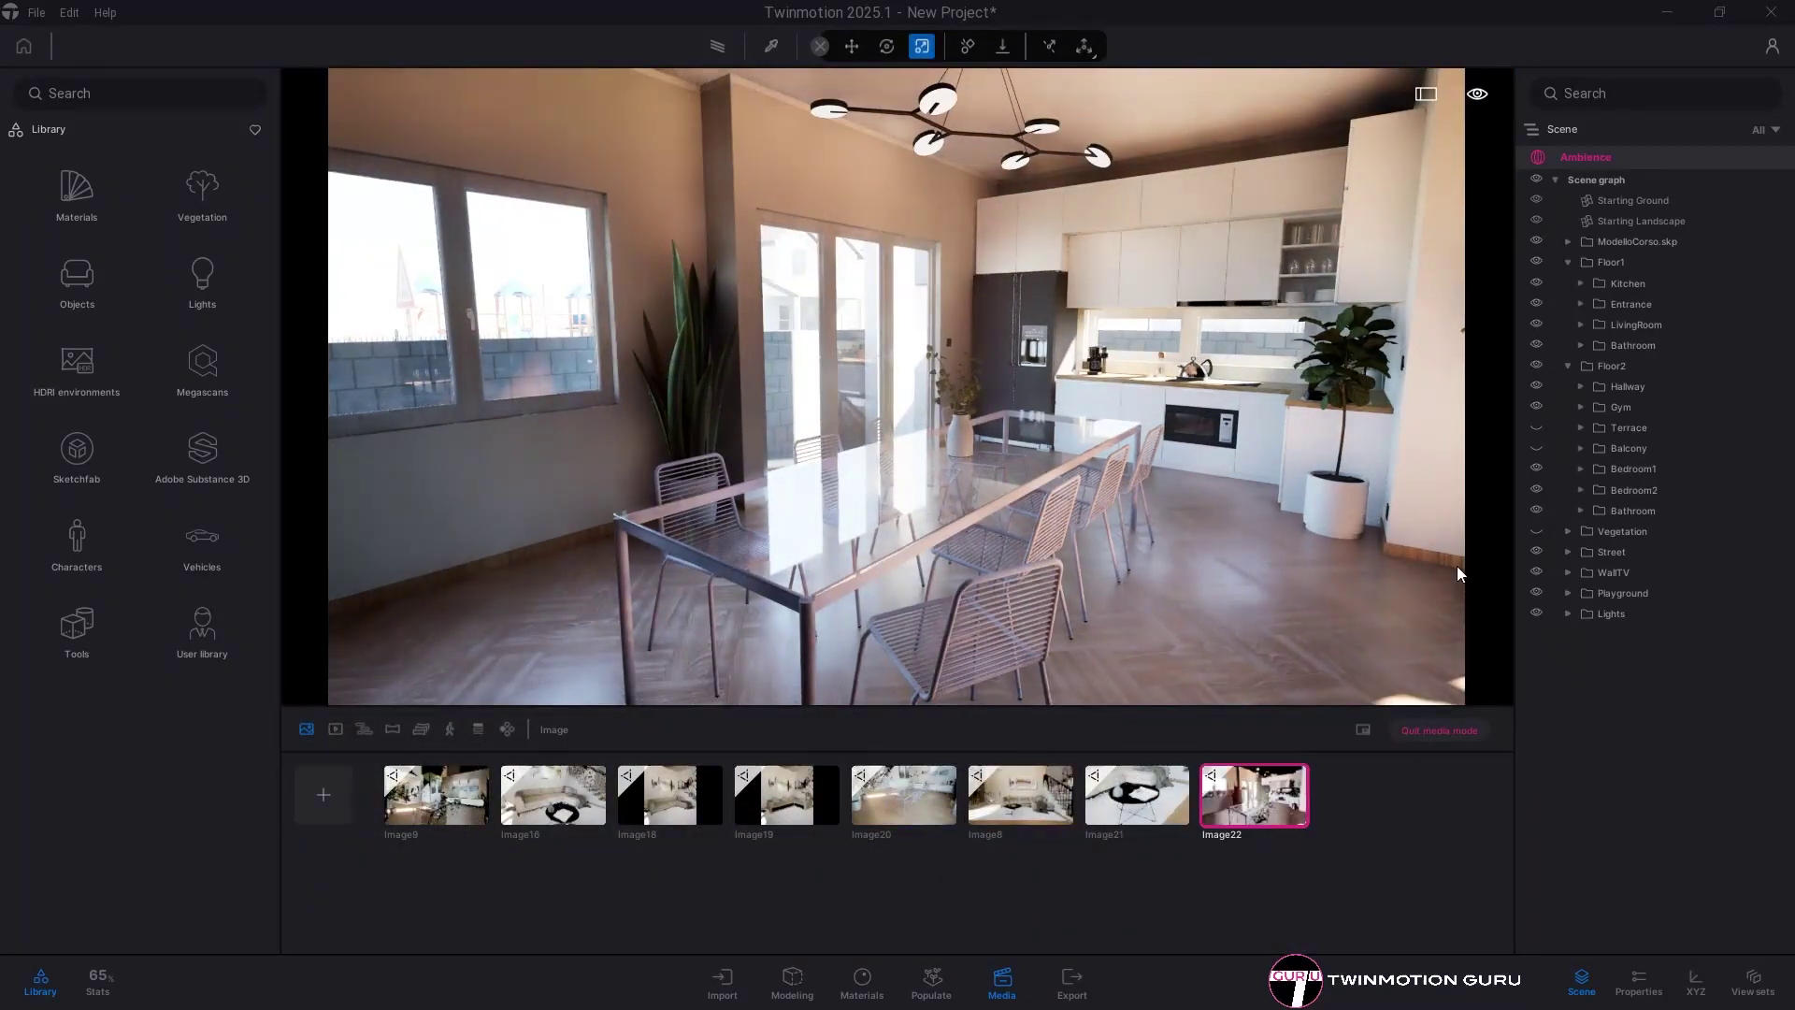
click(1536, 531)
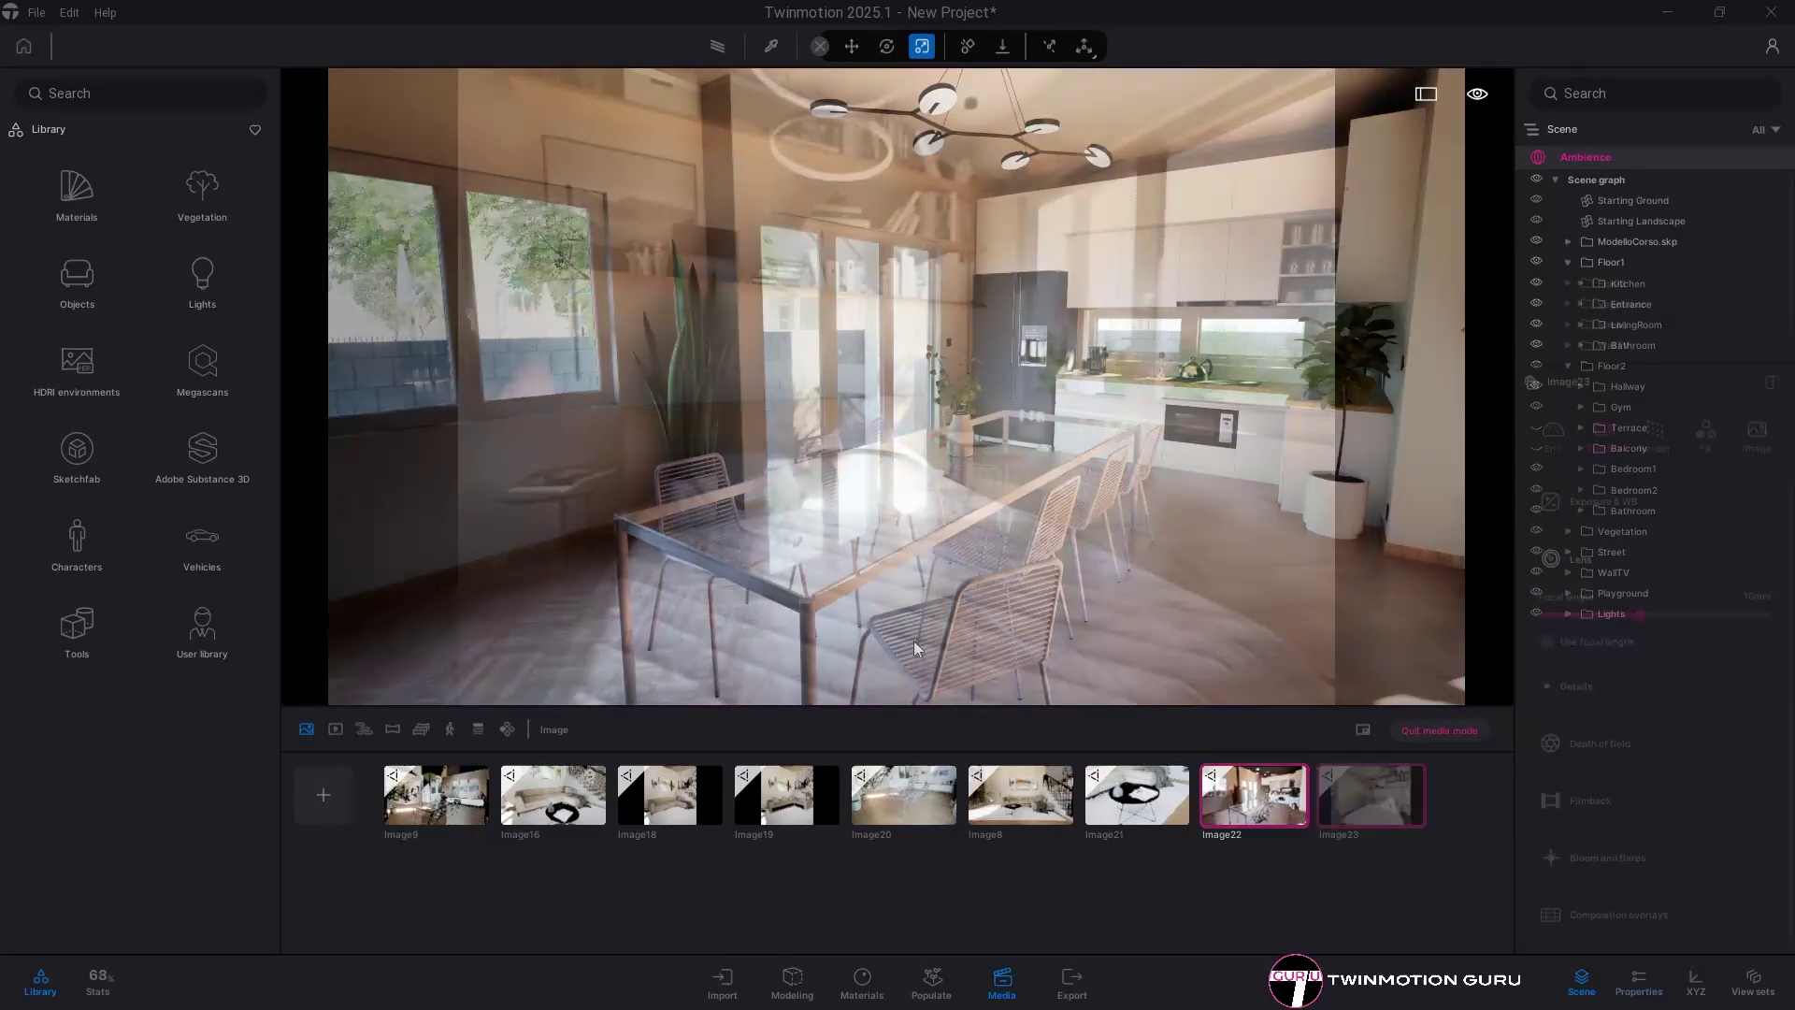
click(324, 794)
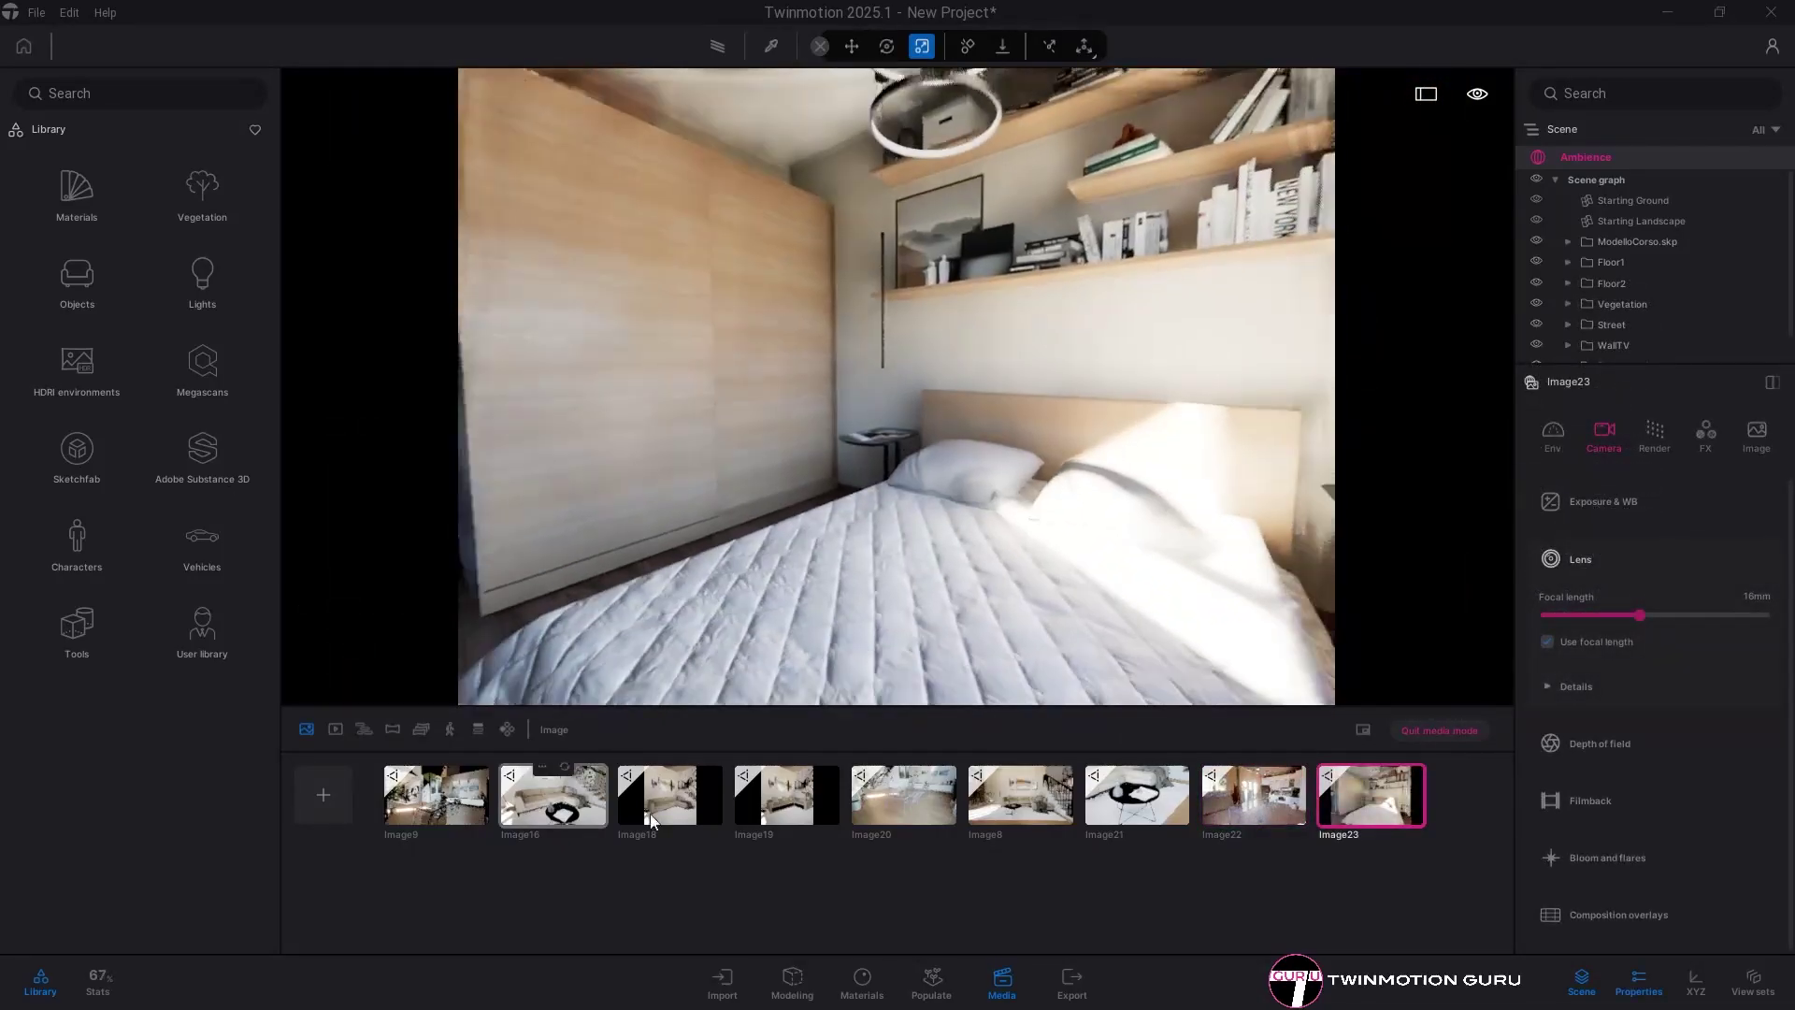
mouse_move(1394, 804)
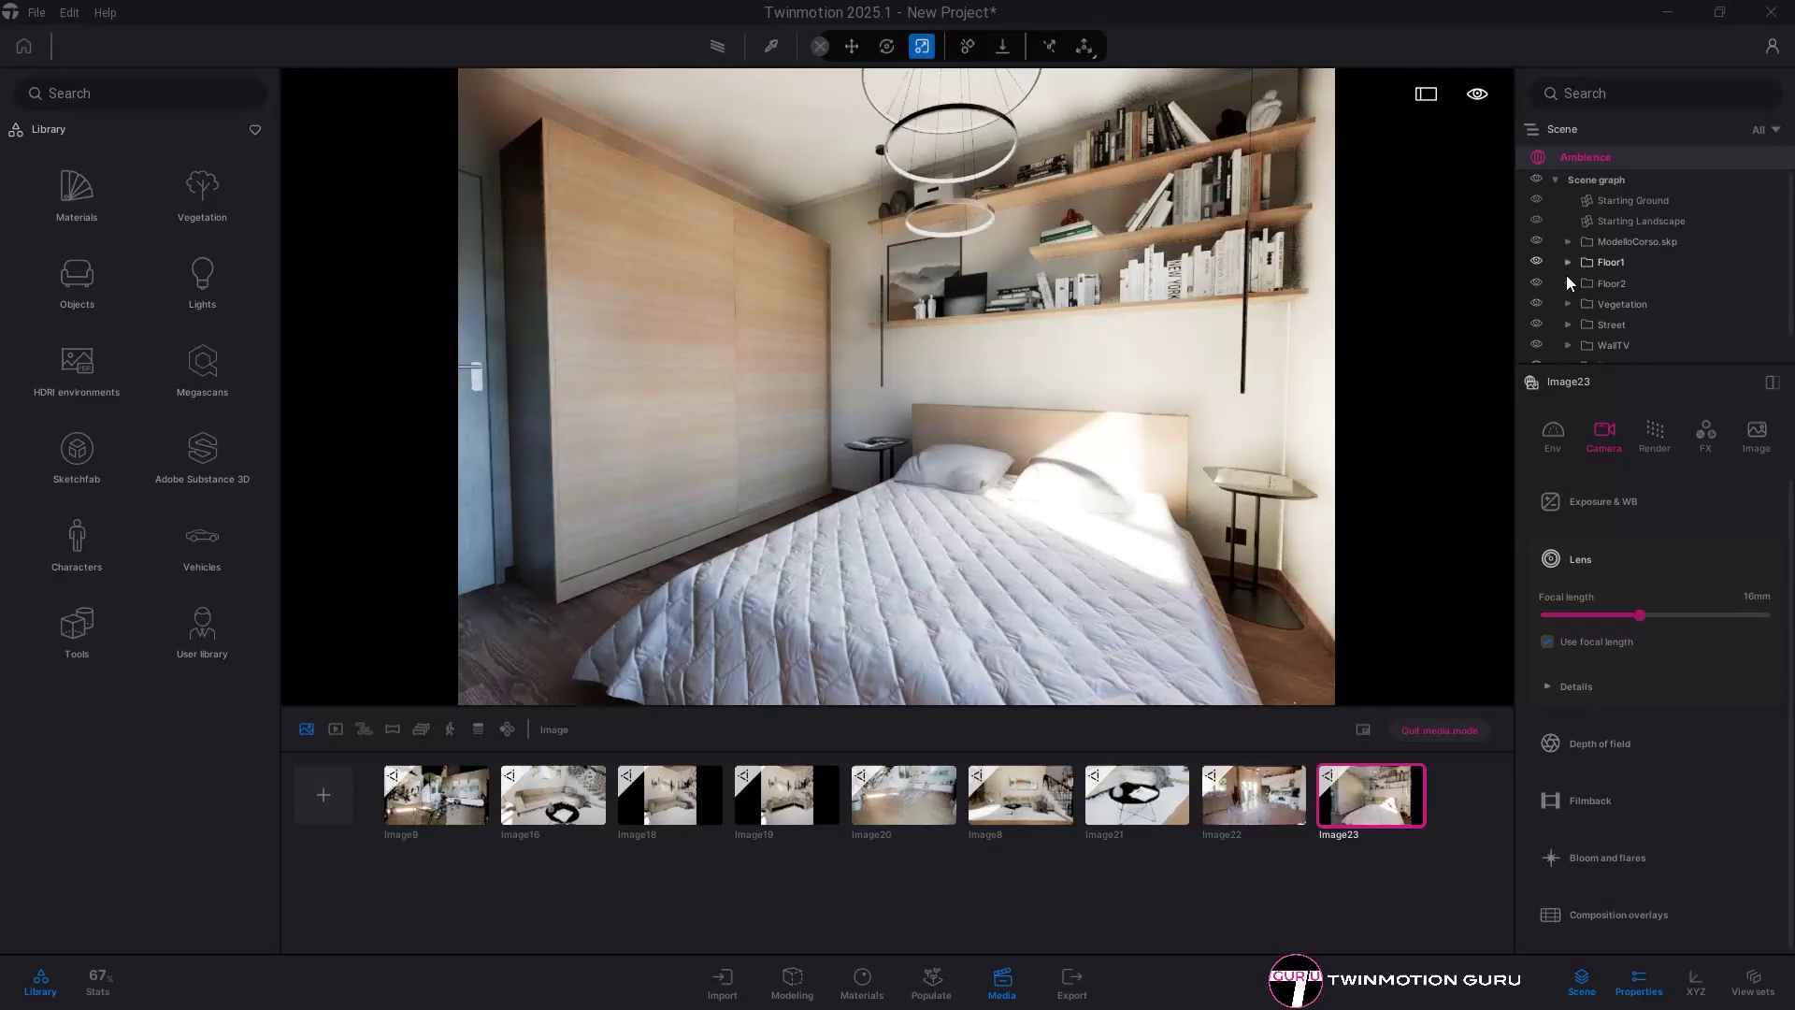
click(1535, 278)
mouse_move(1416, 779)
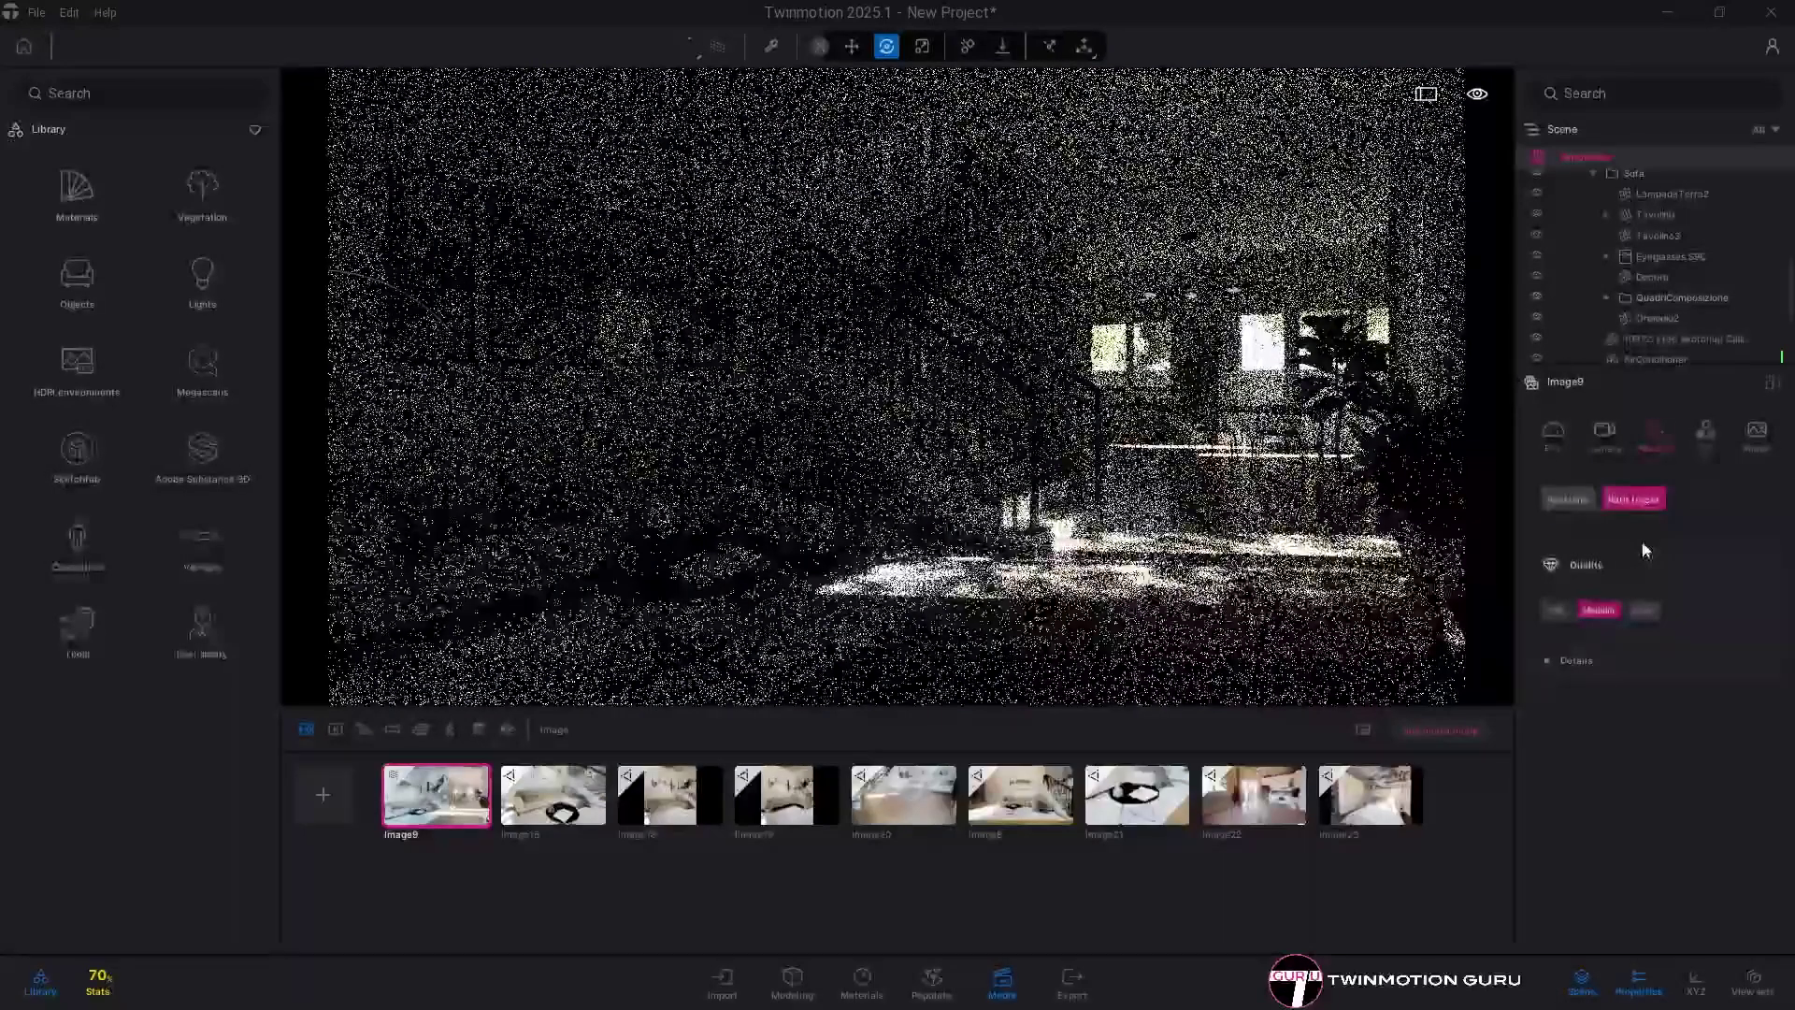
- Switch Image9 from the path tracer back to real-time rendering with Accurate shadows
click(1580, 658)
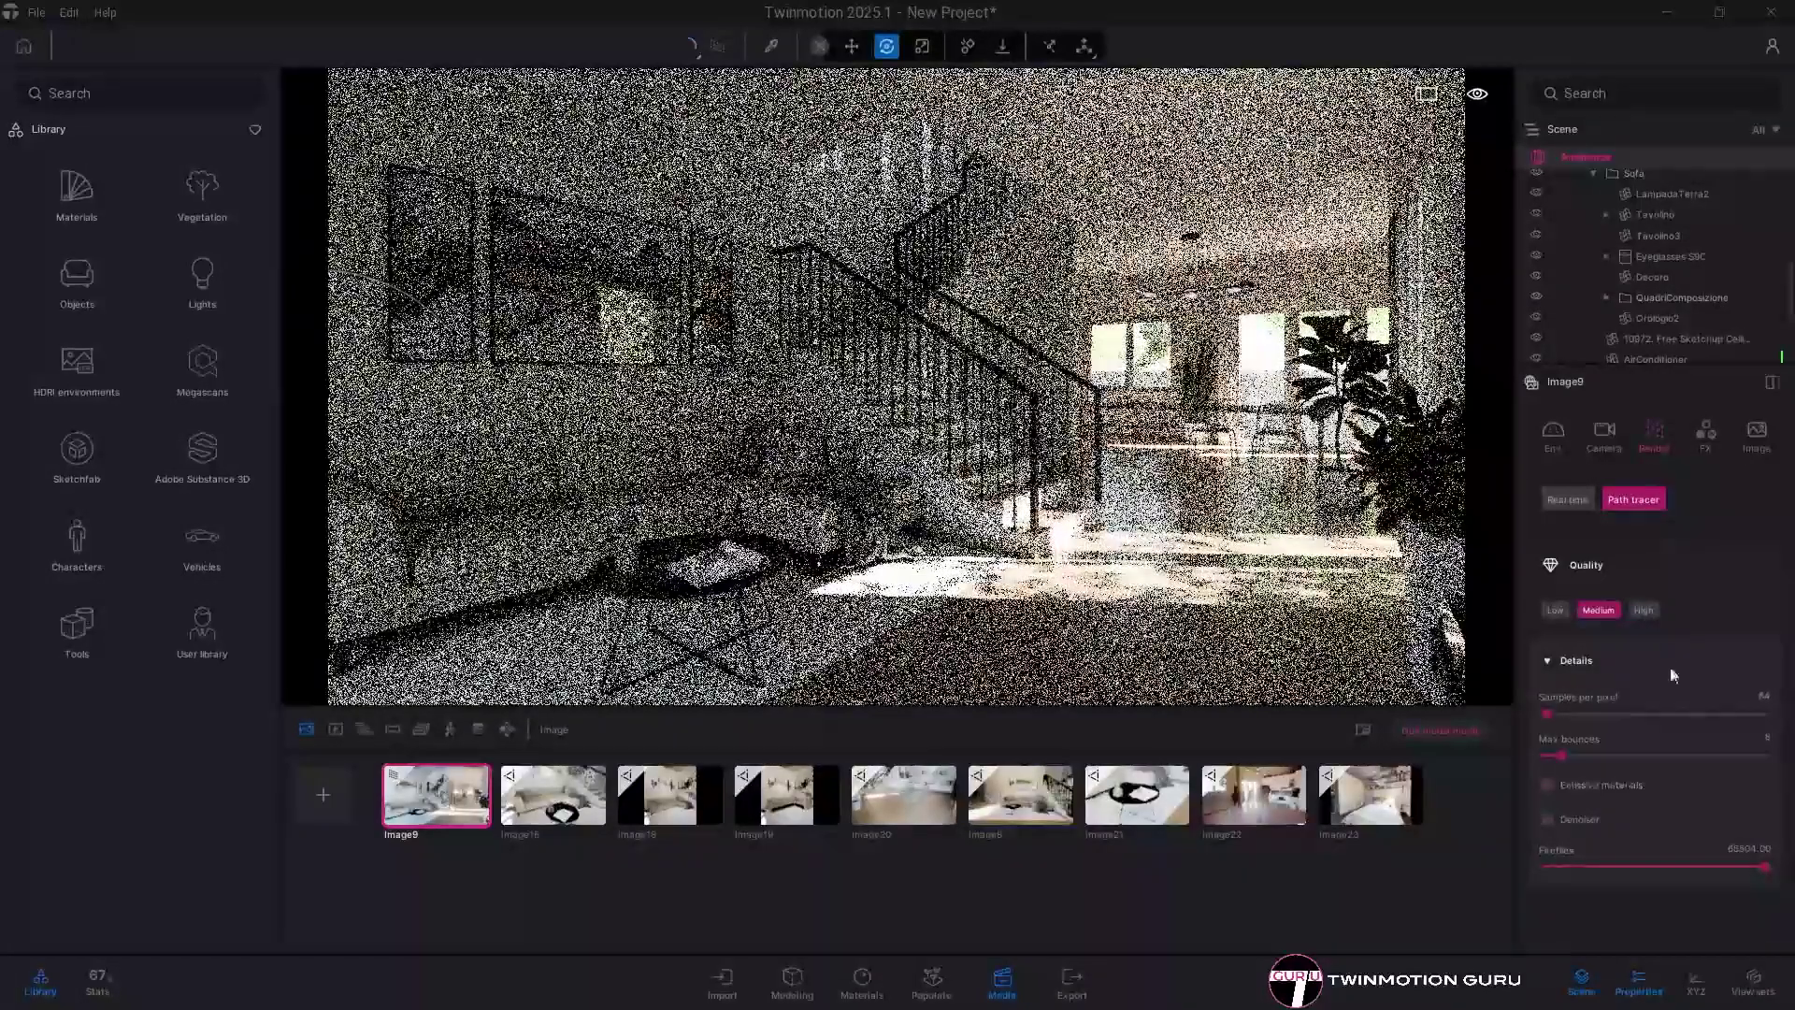
click(1567, 502)
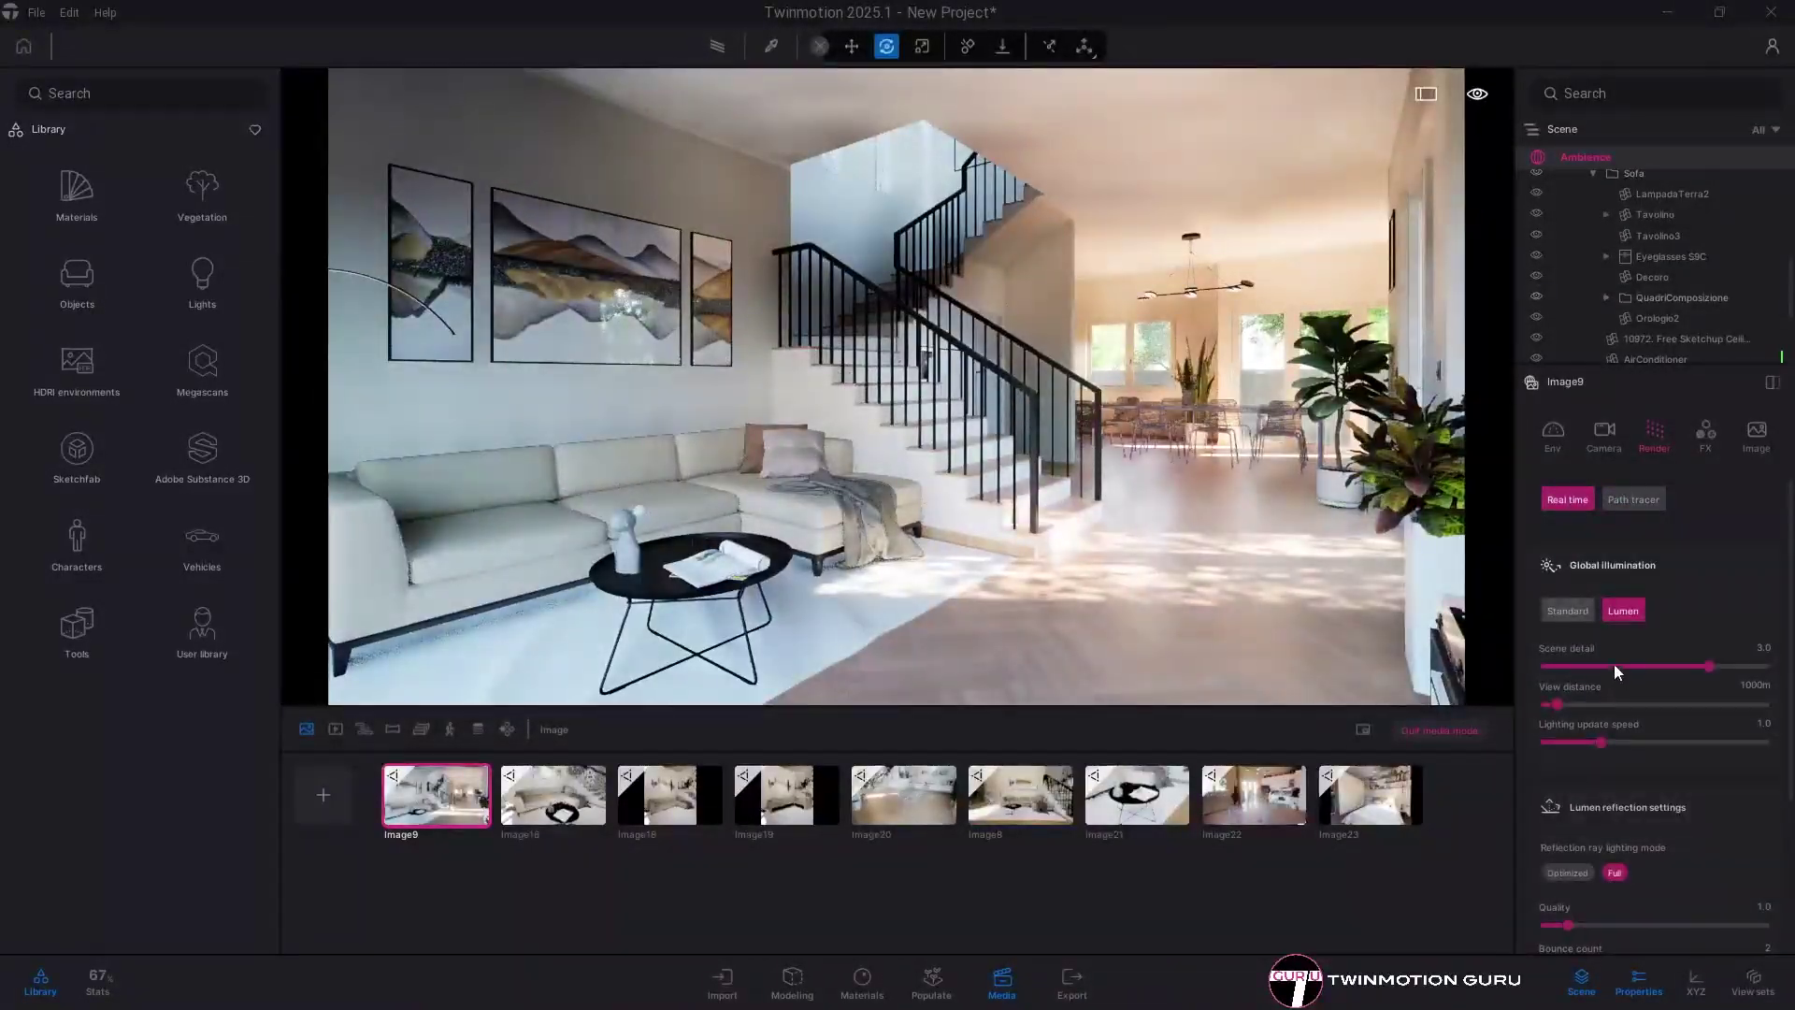
scroll(1647, 686, down, 5)
scroll(1647, 686, down, 1)
click(1630, 817)
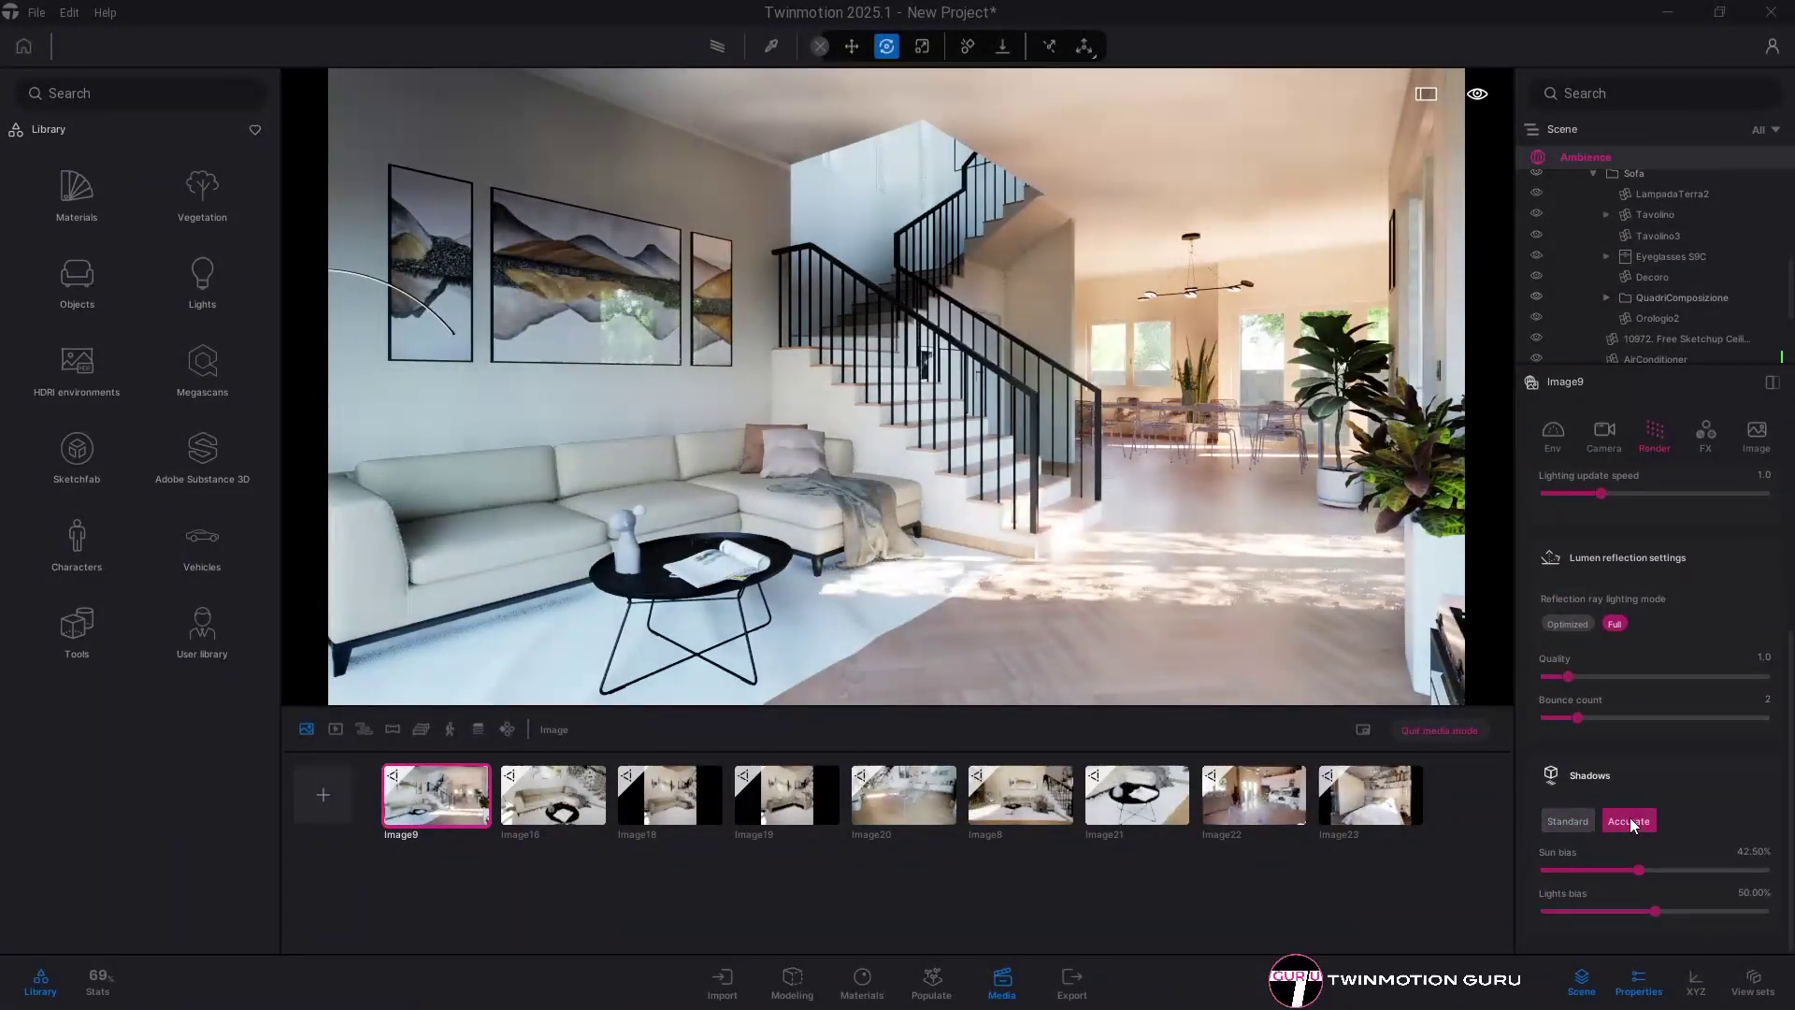
key(Up)
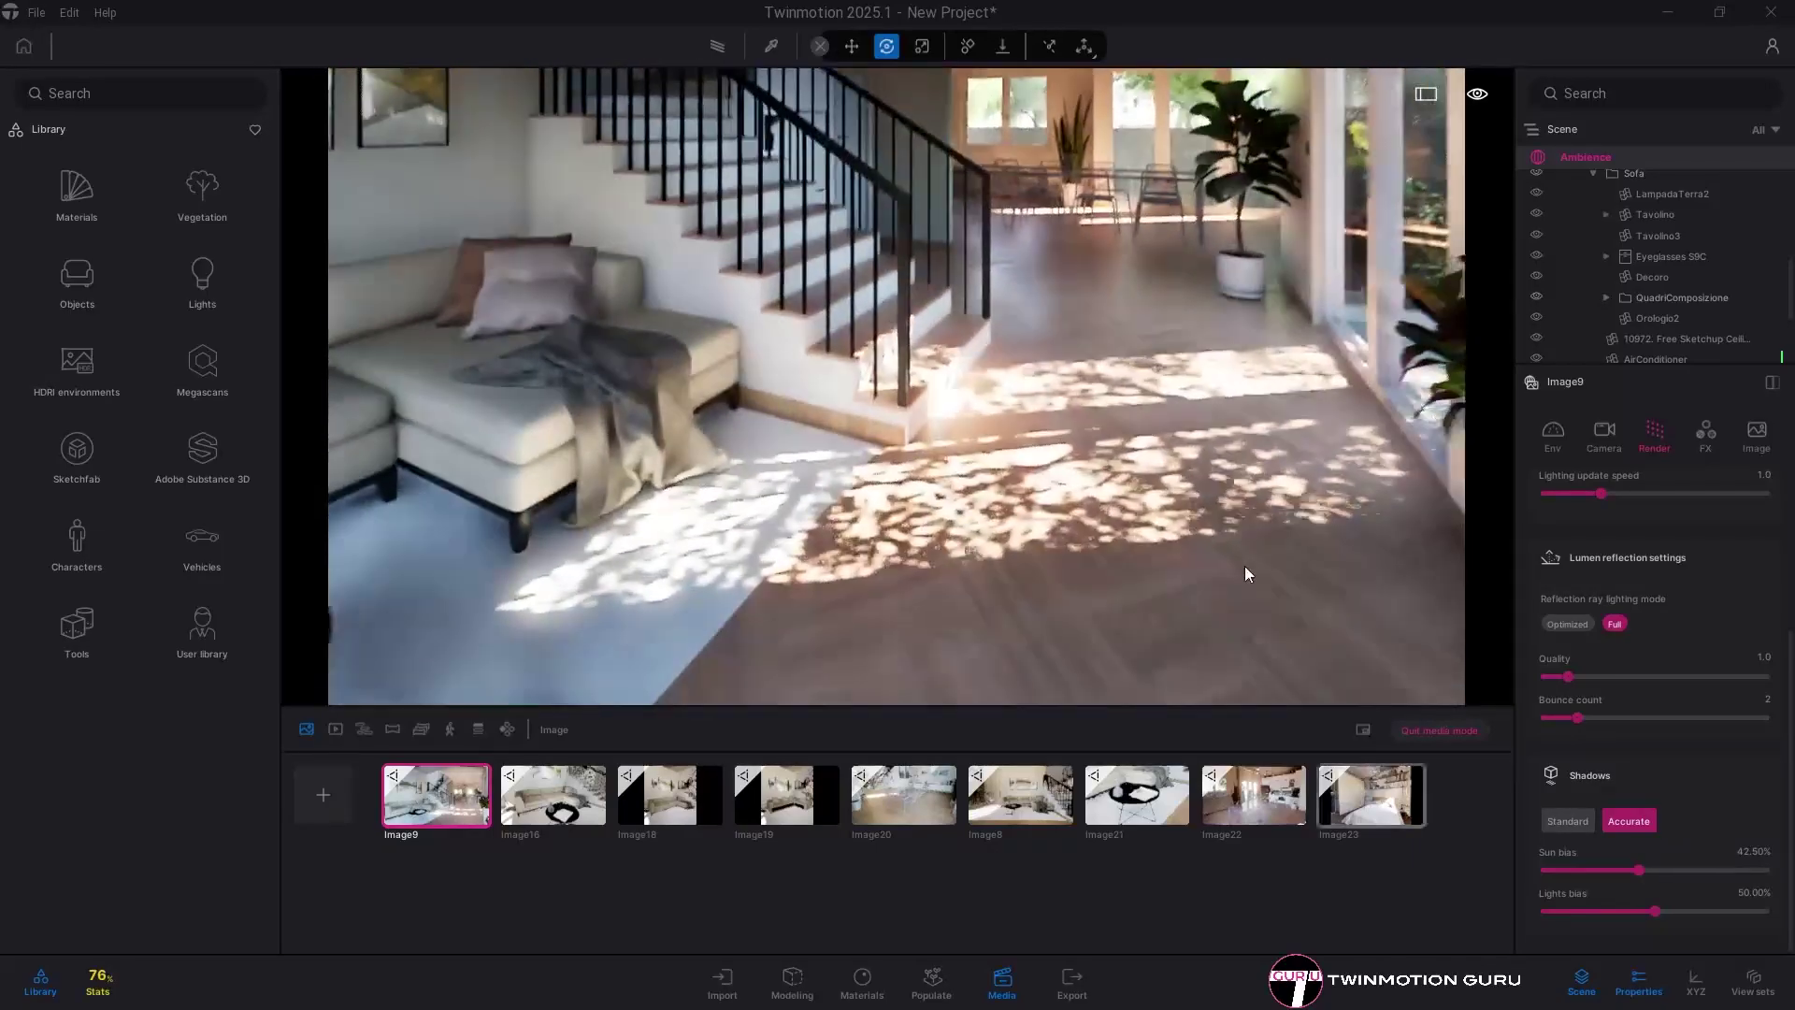
- Adjust the sun's Size slider under Sun > Appearance in the environment settings
click(1553, 432)
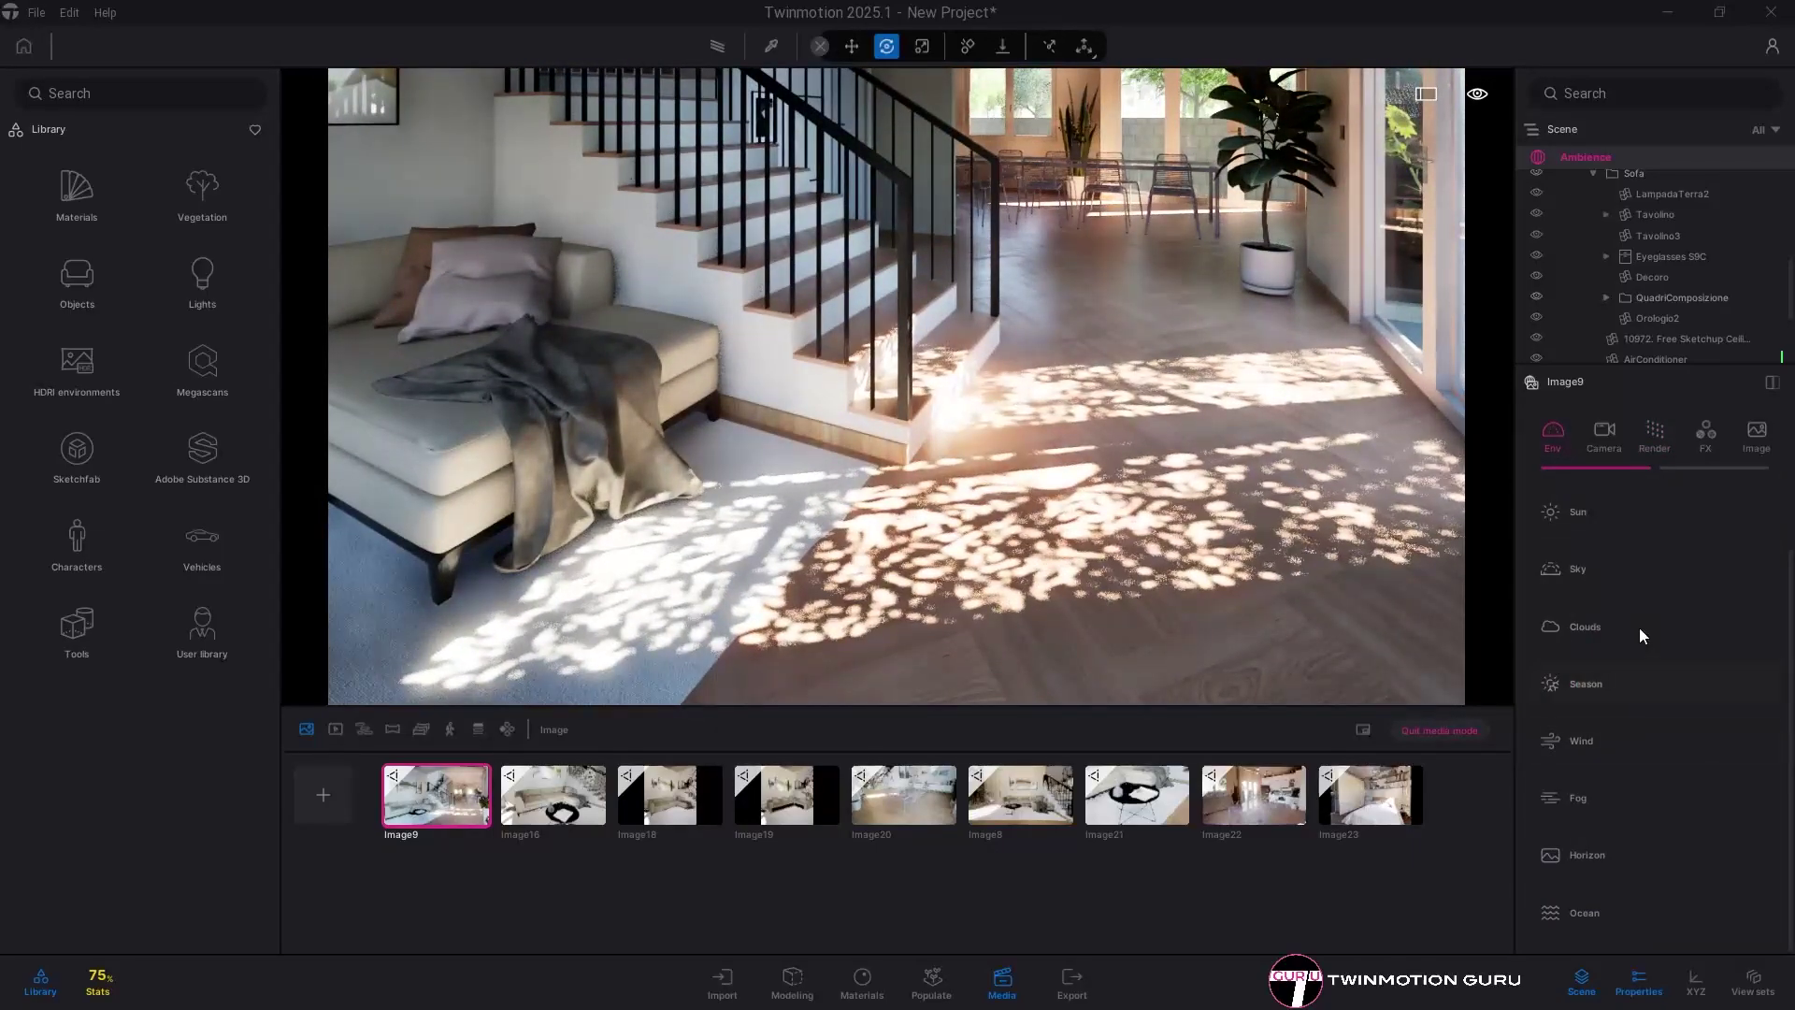
click(1610, 514)
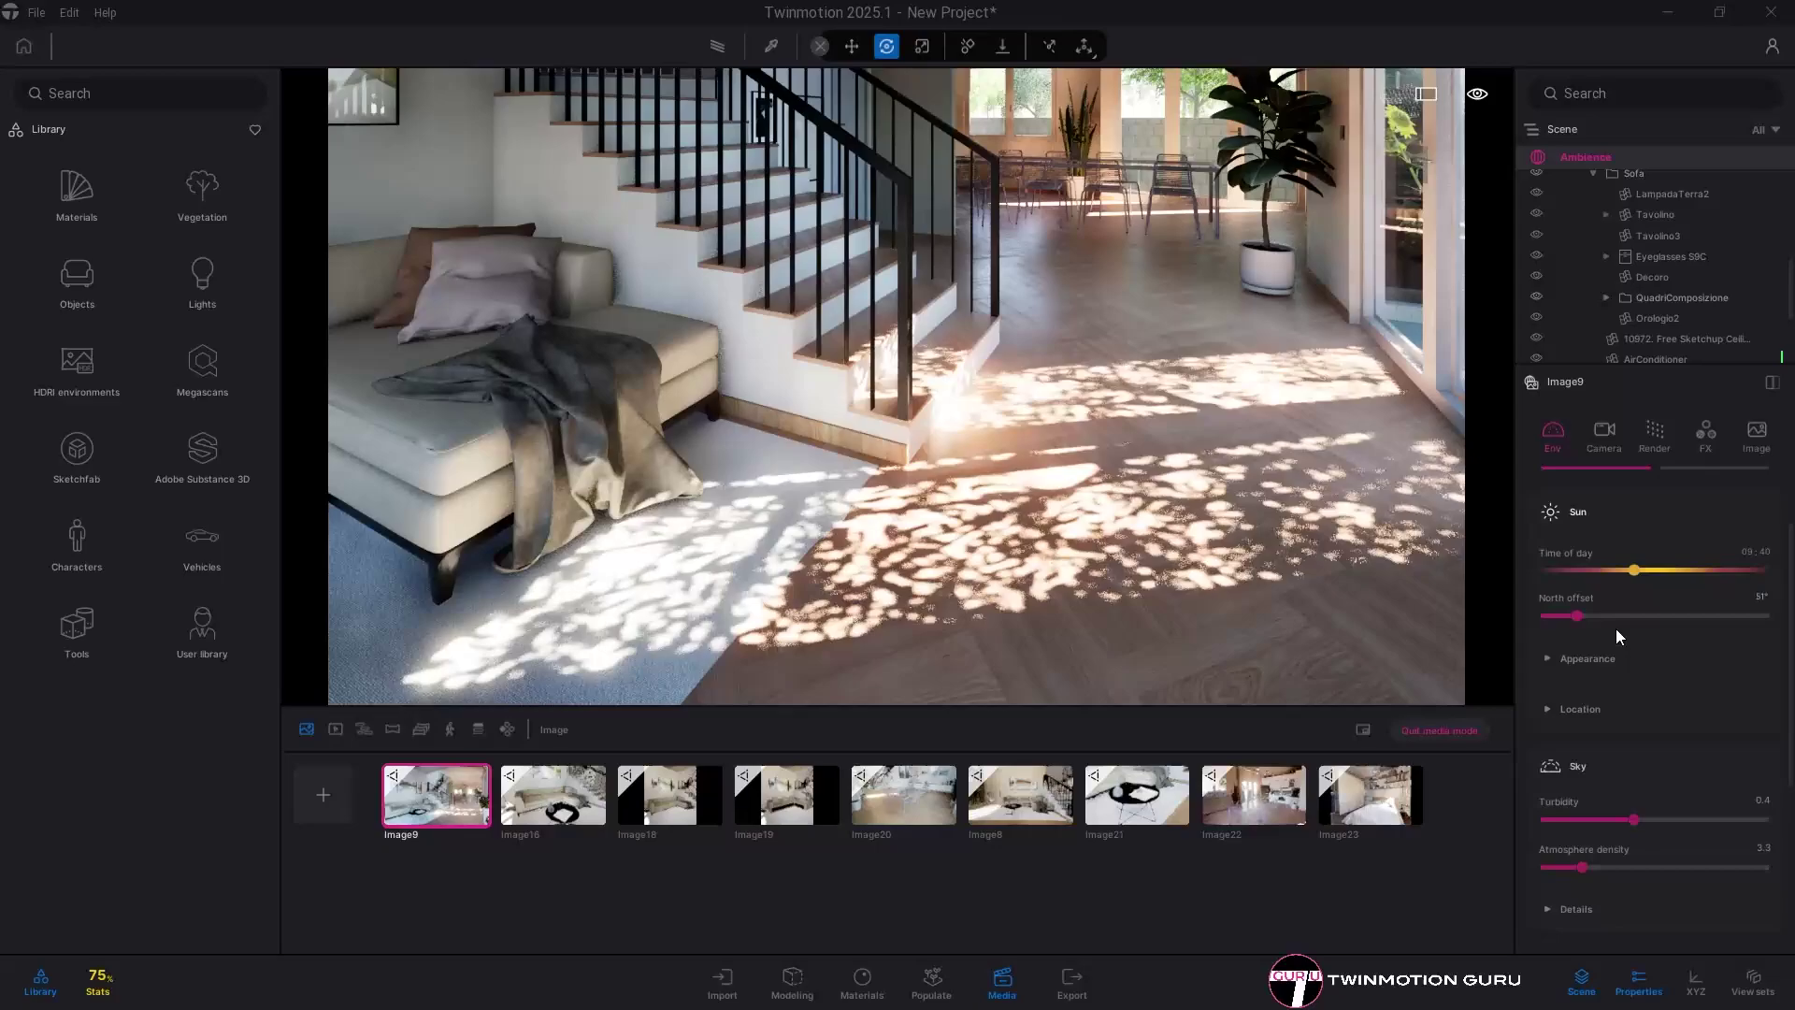
click(1587, 662)
scroll(1598, 710, down, 2)
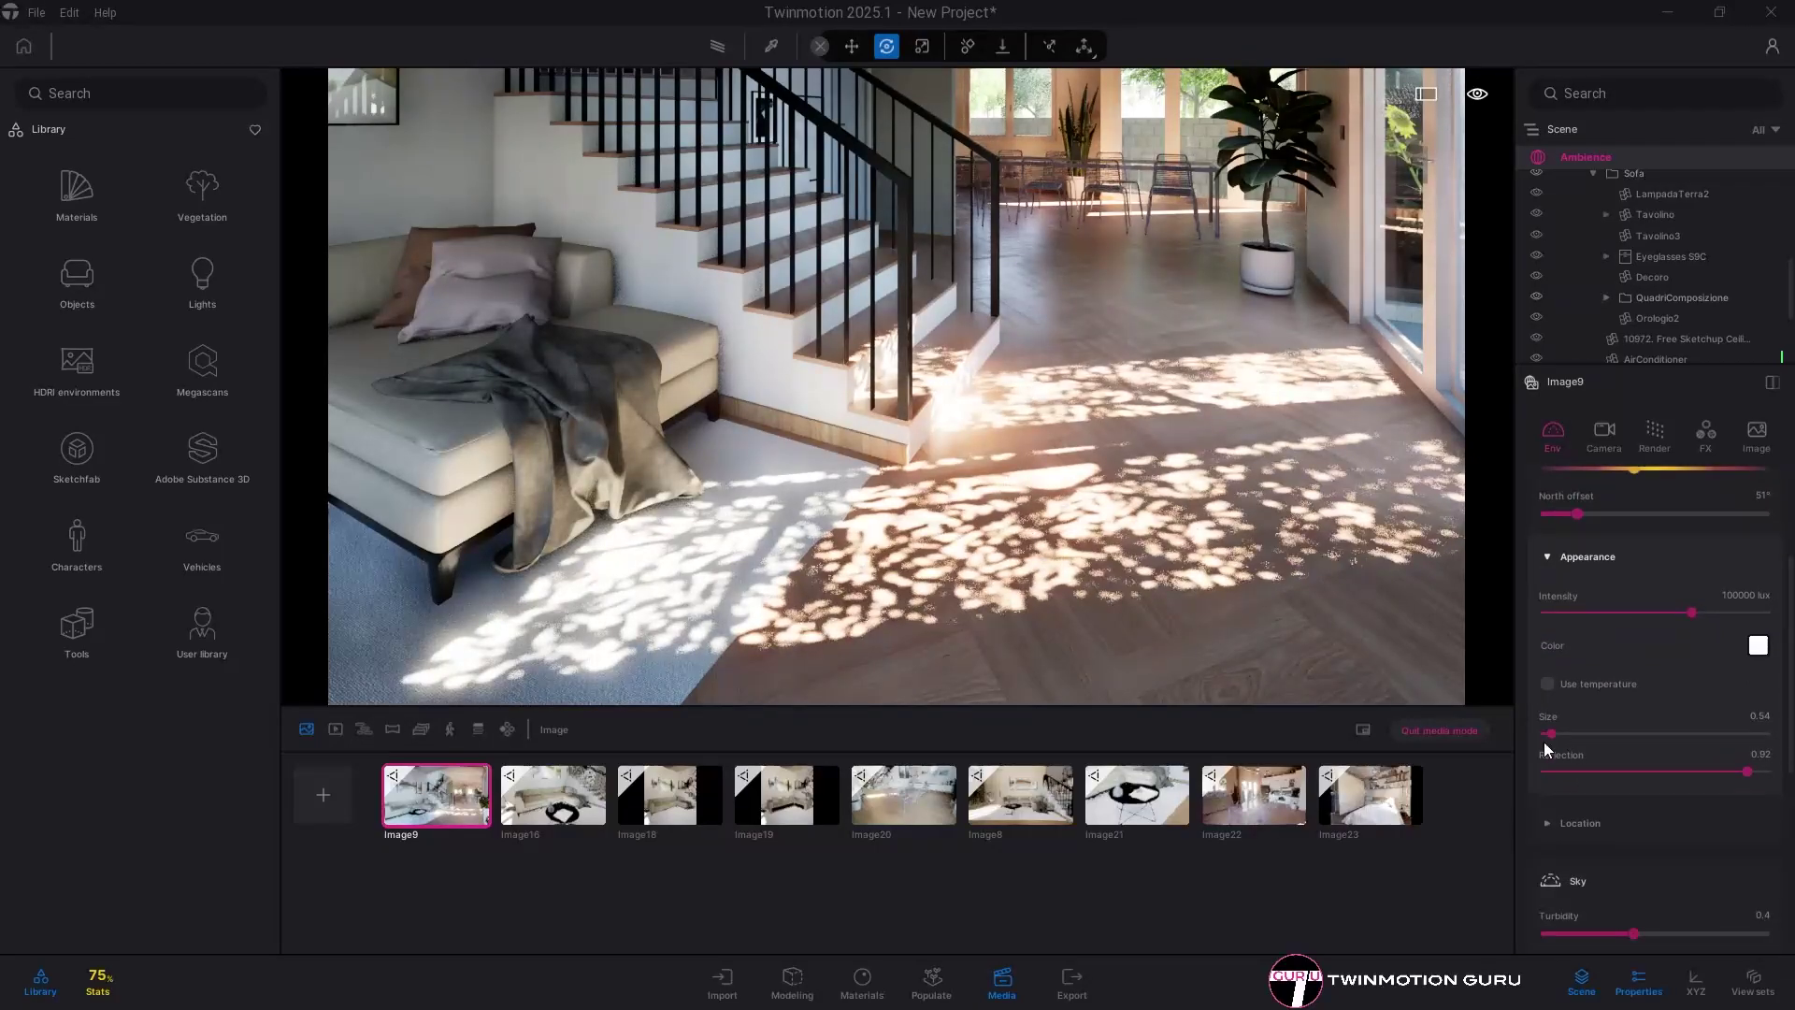
drag(1551, 734, 1471, 740)
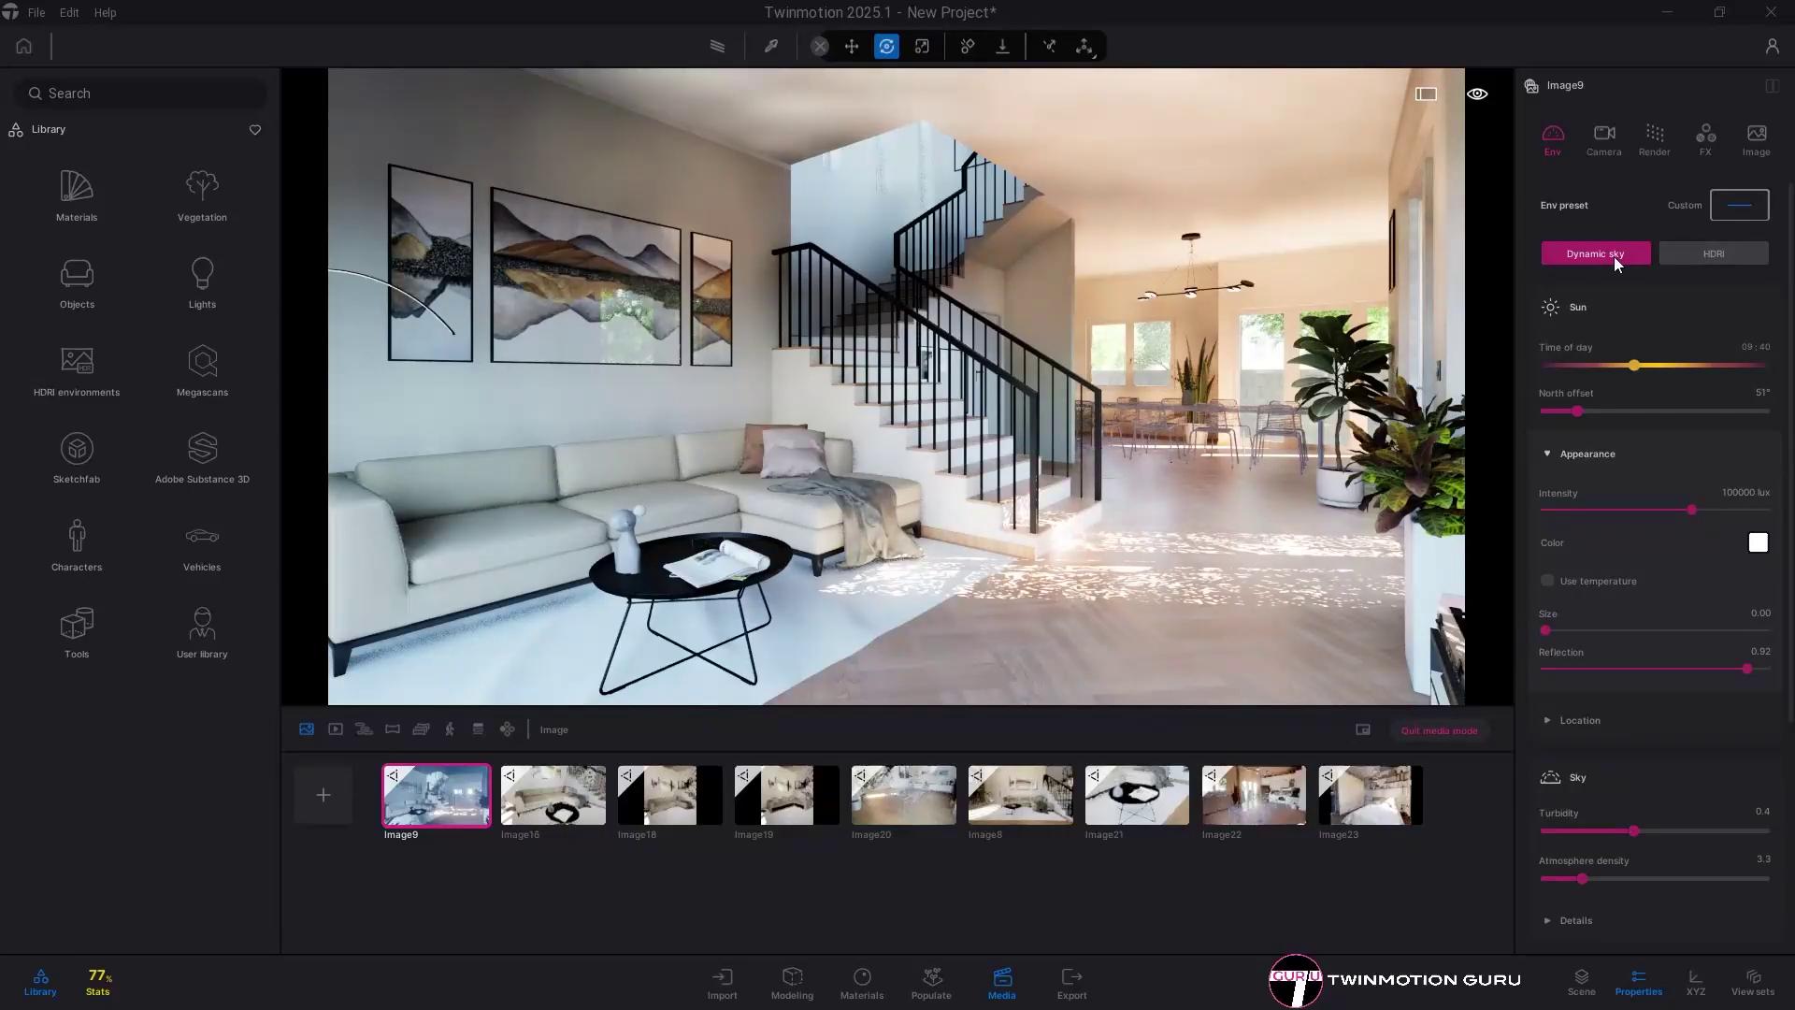
- Switch the environment lighting to HDRI and rotate it to shift the light direction
click(1721, 255)
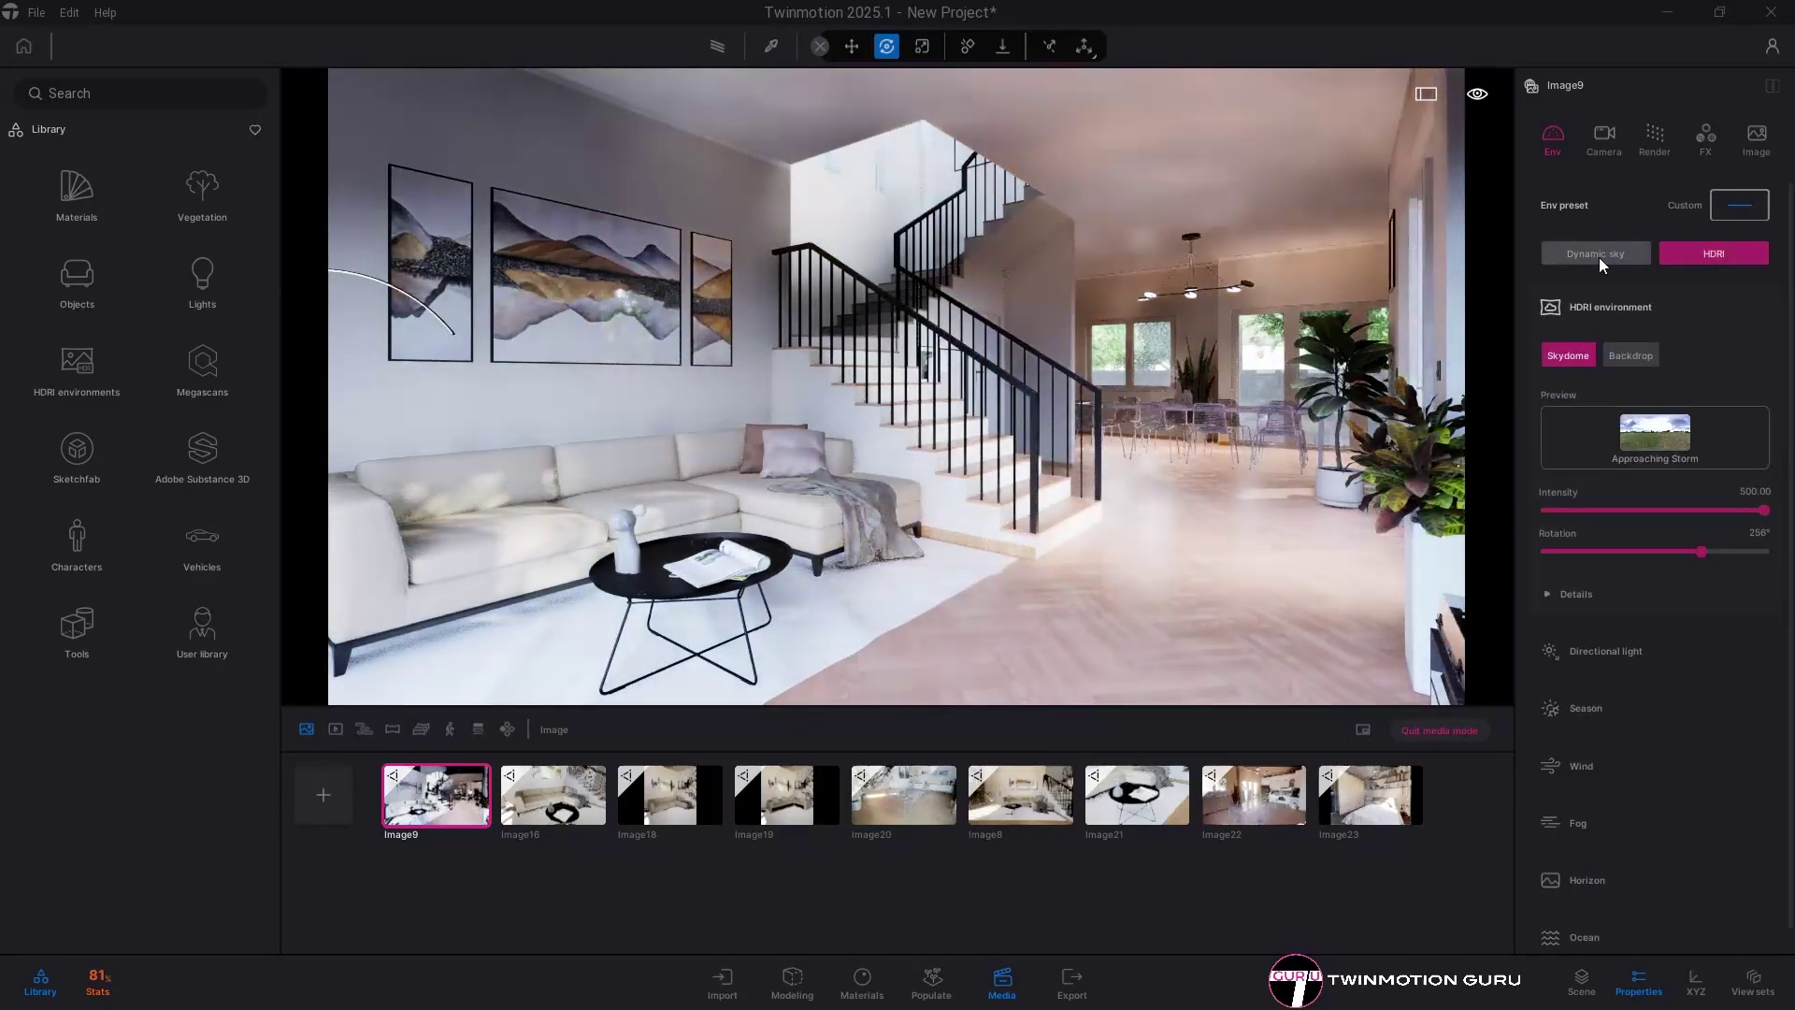
click(1599, 256)
click(1718, 256)
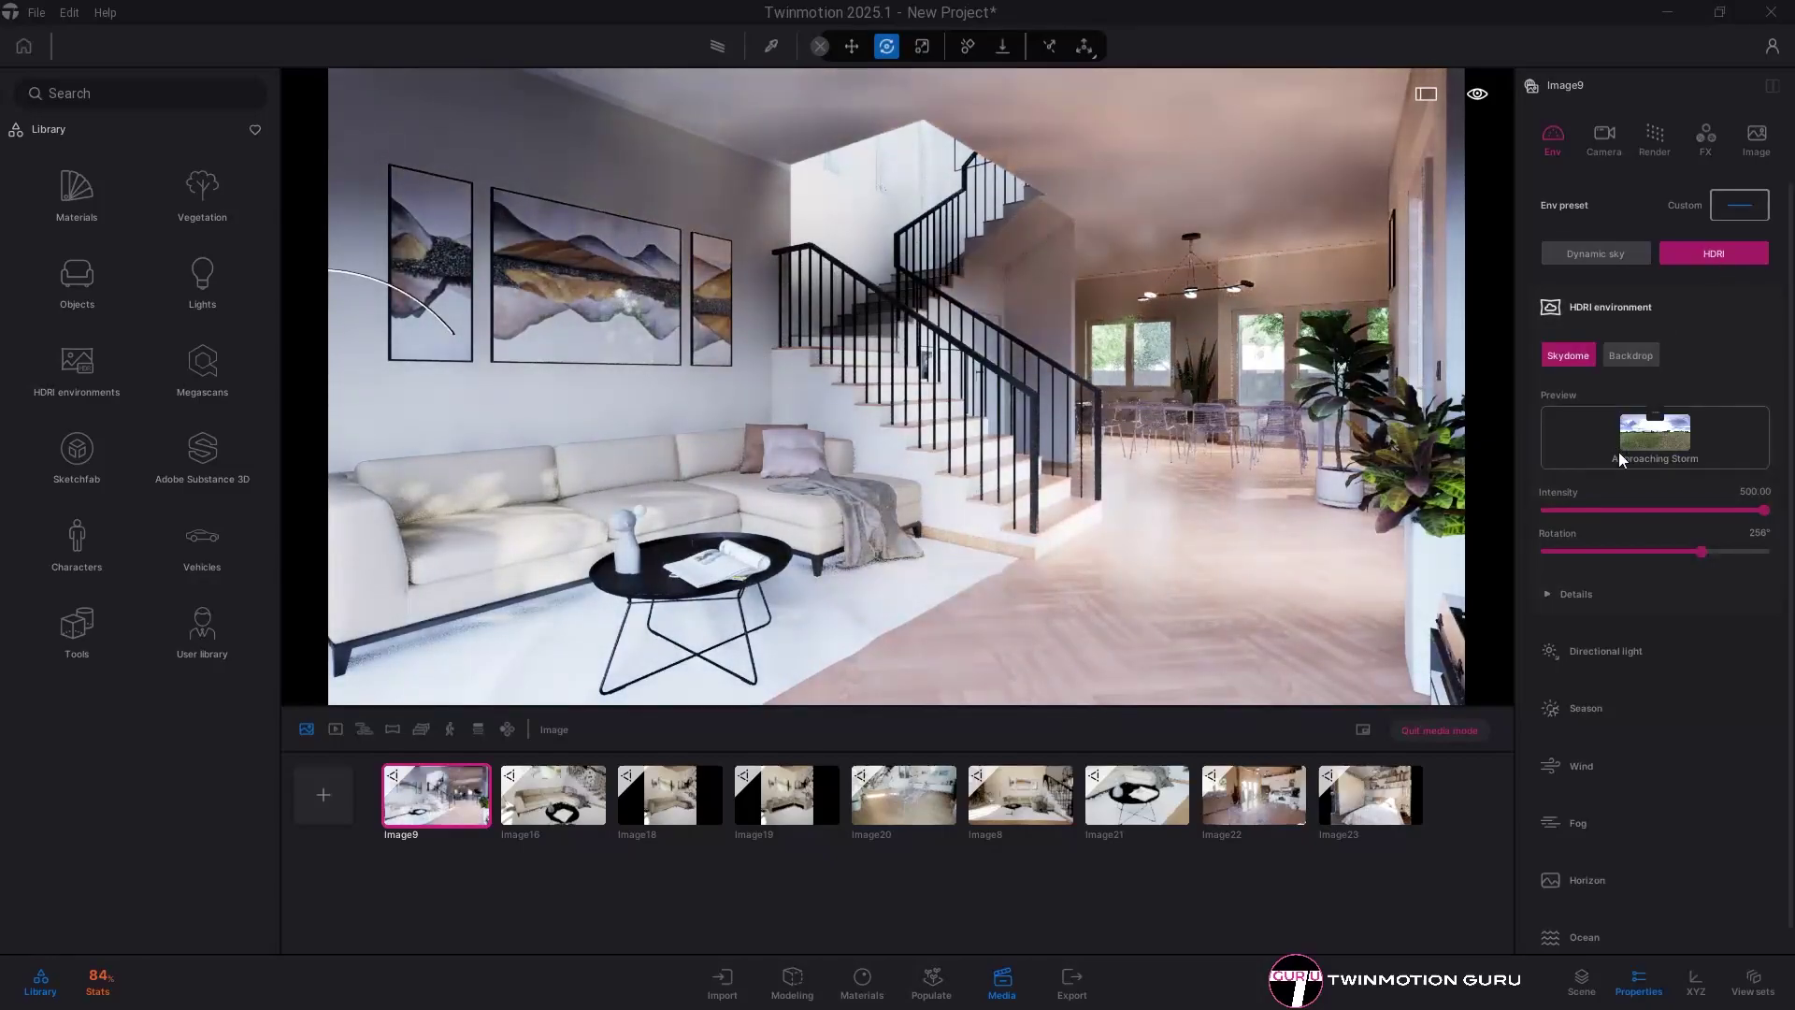
drag(1700, 552, 1668, 553)
- Apply the Lenong 3 HDRI from Library > HDRI environments > Outdoor to the scene
click(98, 363)
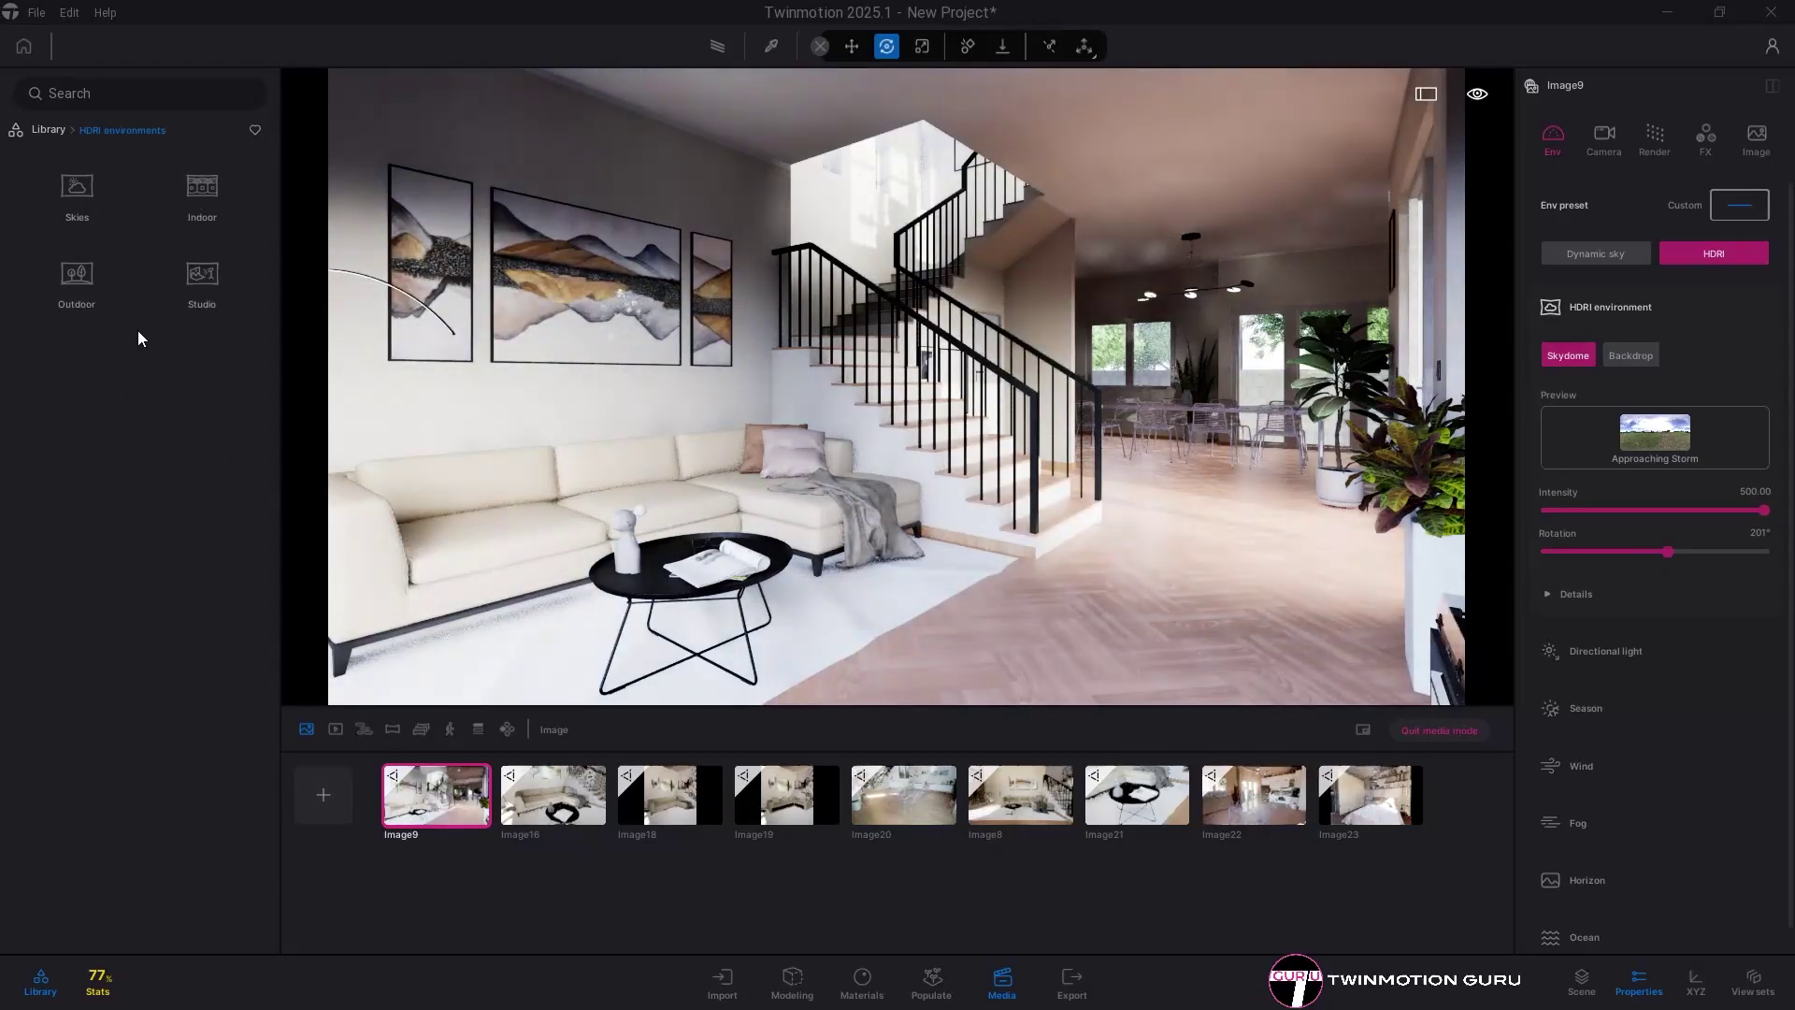
click(86, 278)
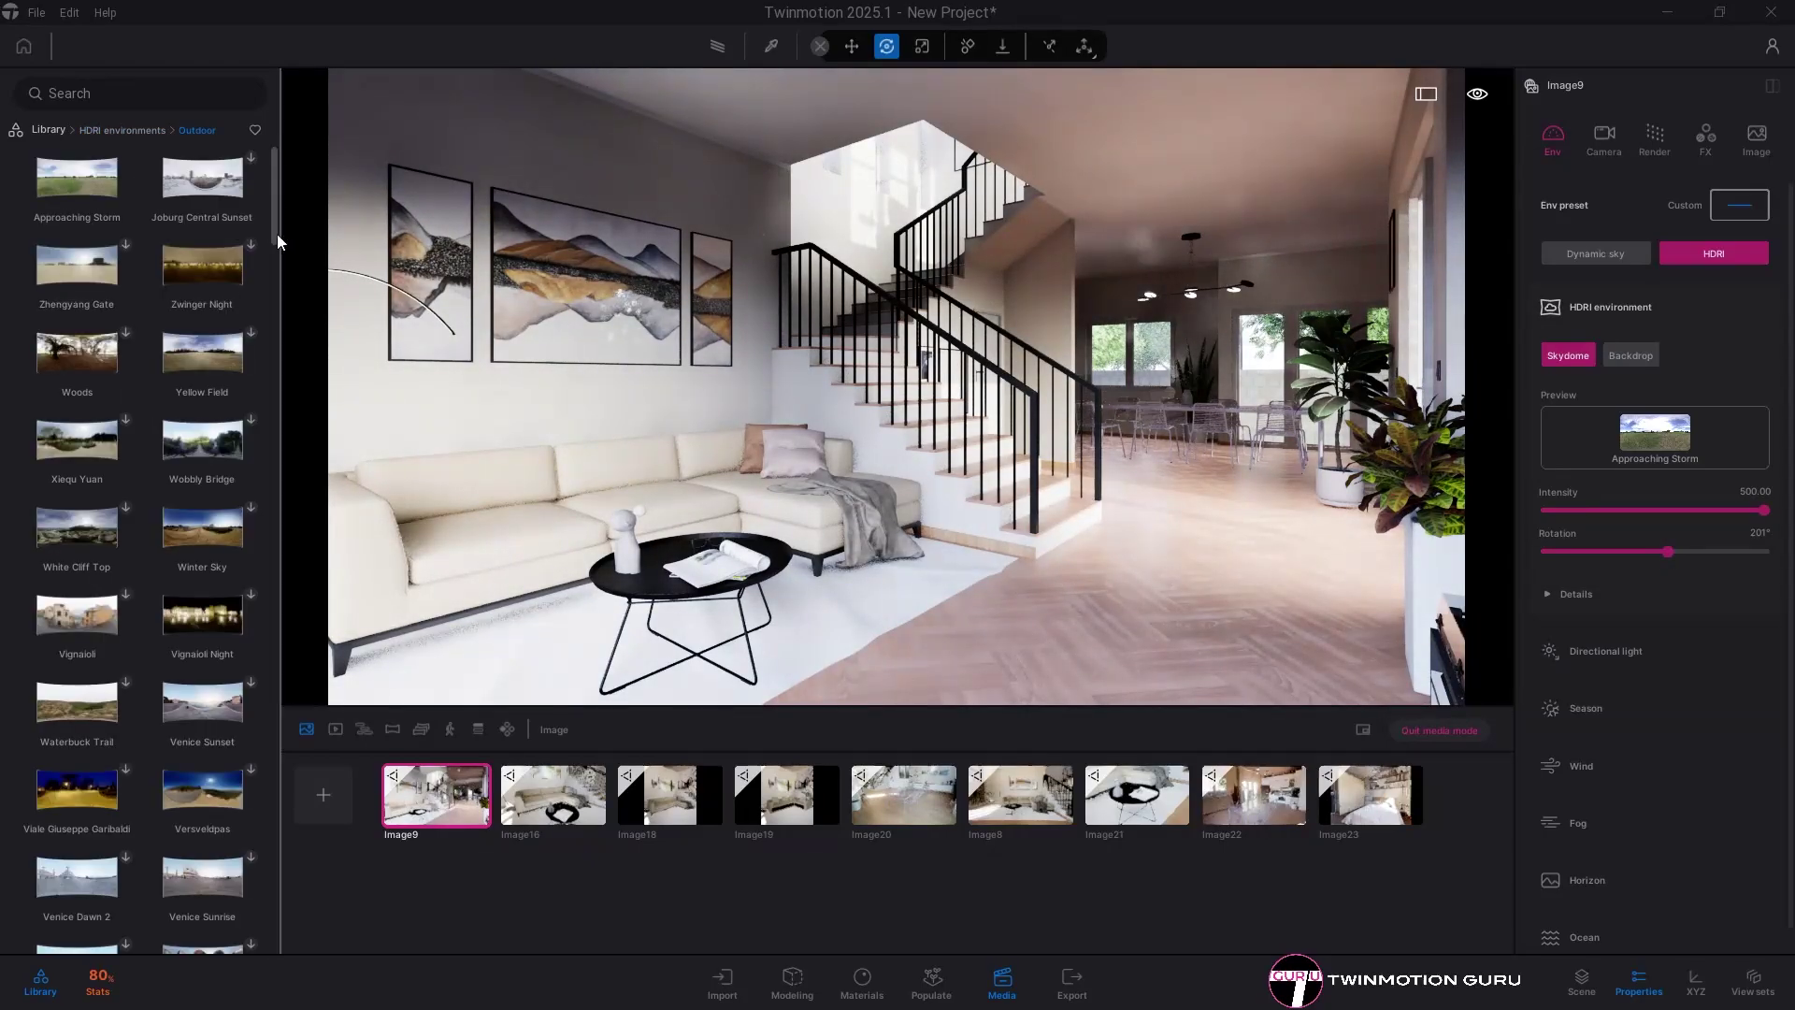
drag(277, 234, 300, 613)
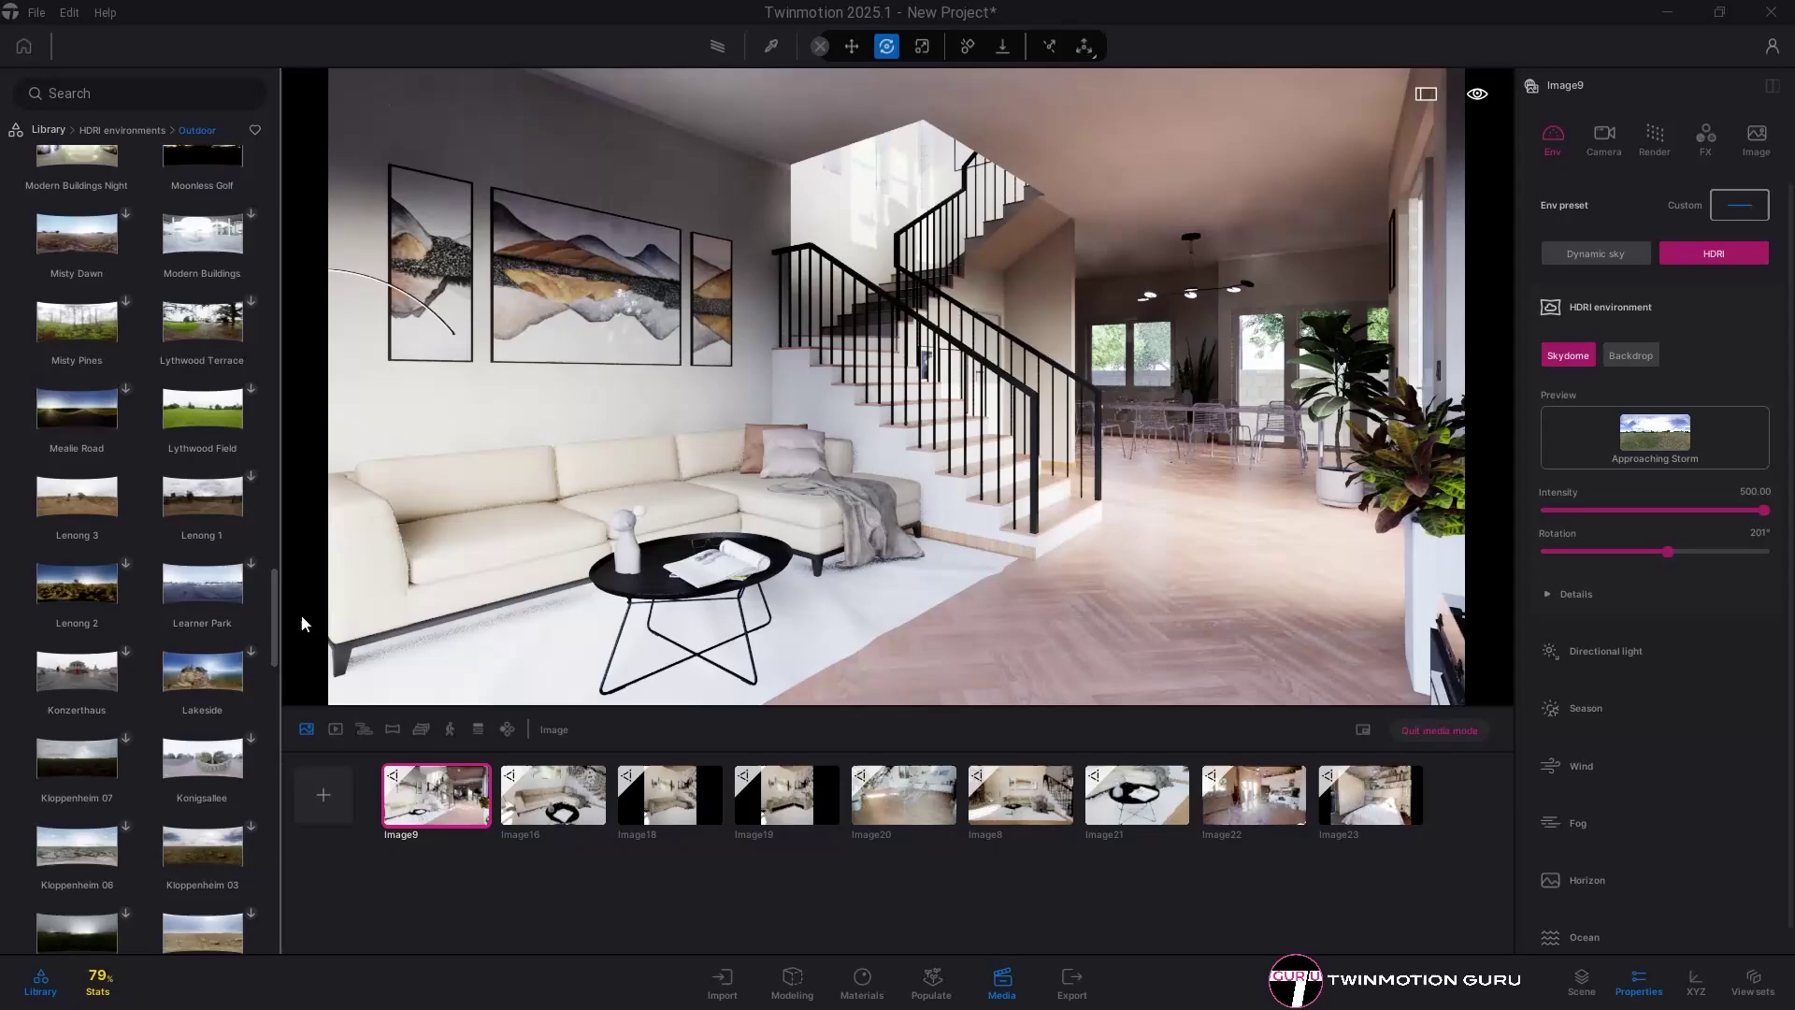
mouse_move(146, 411)
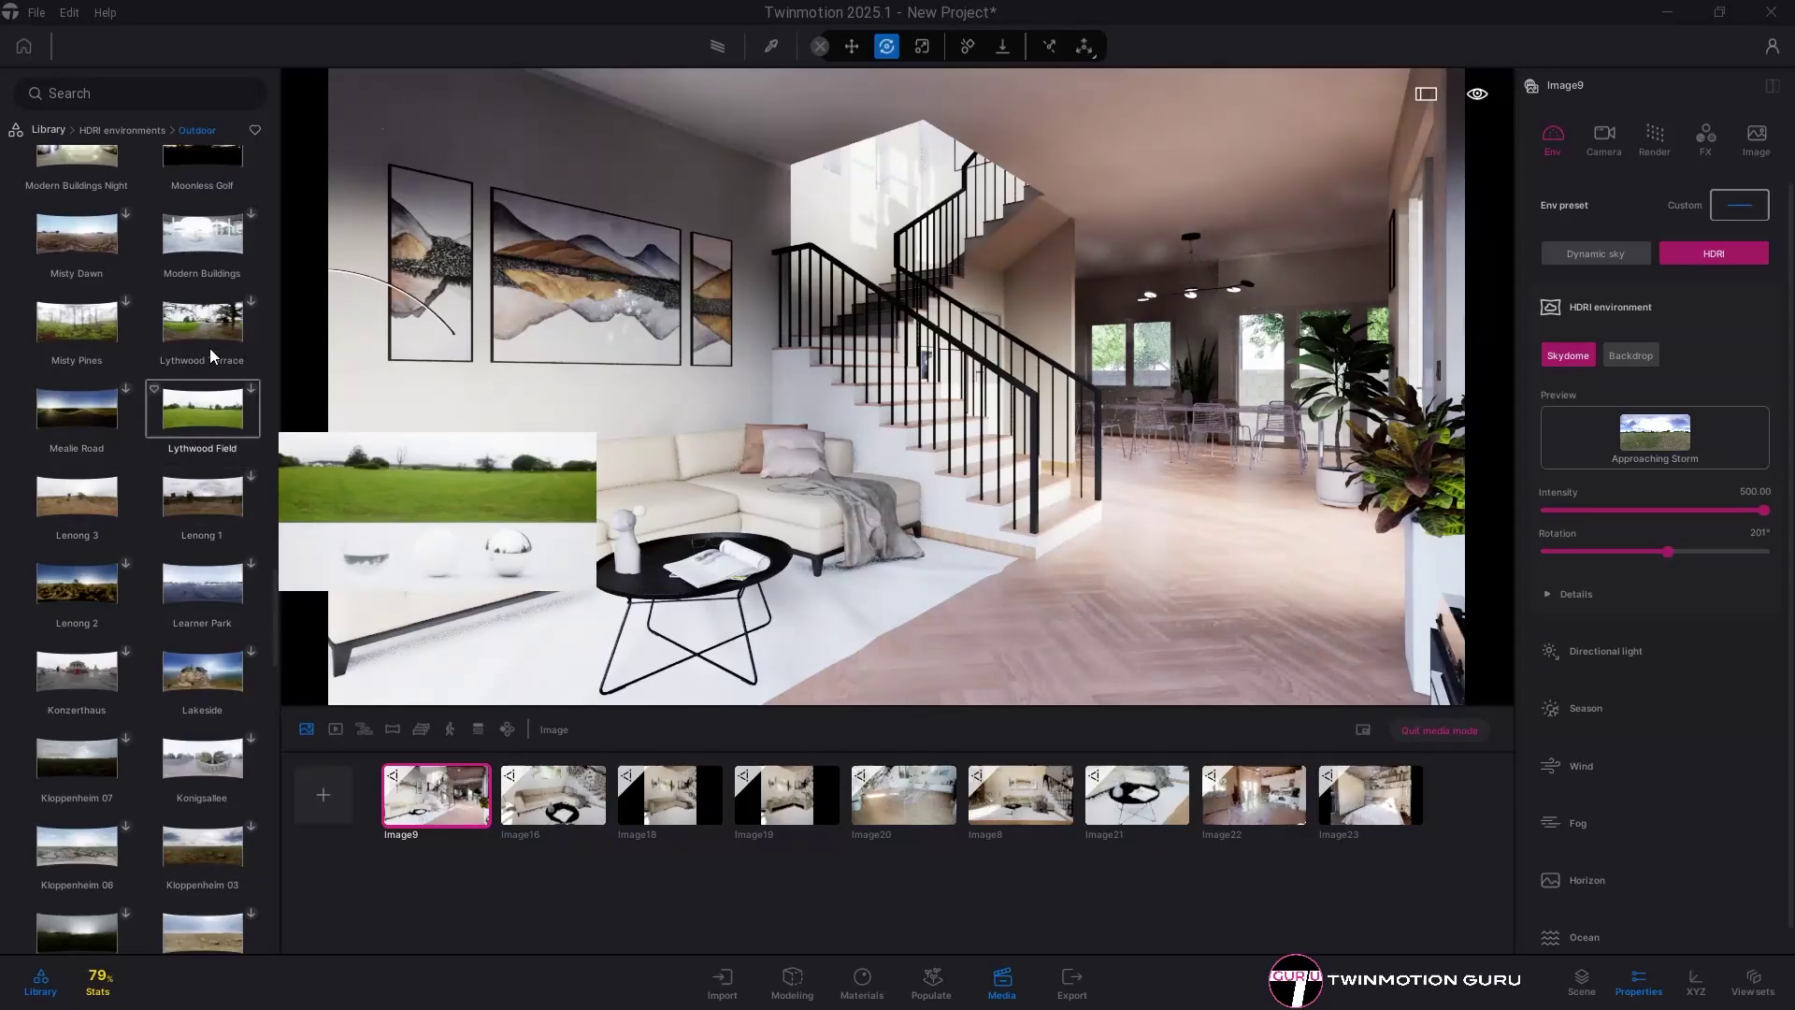
mouse_move(126, 520)
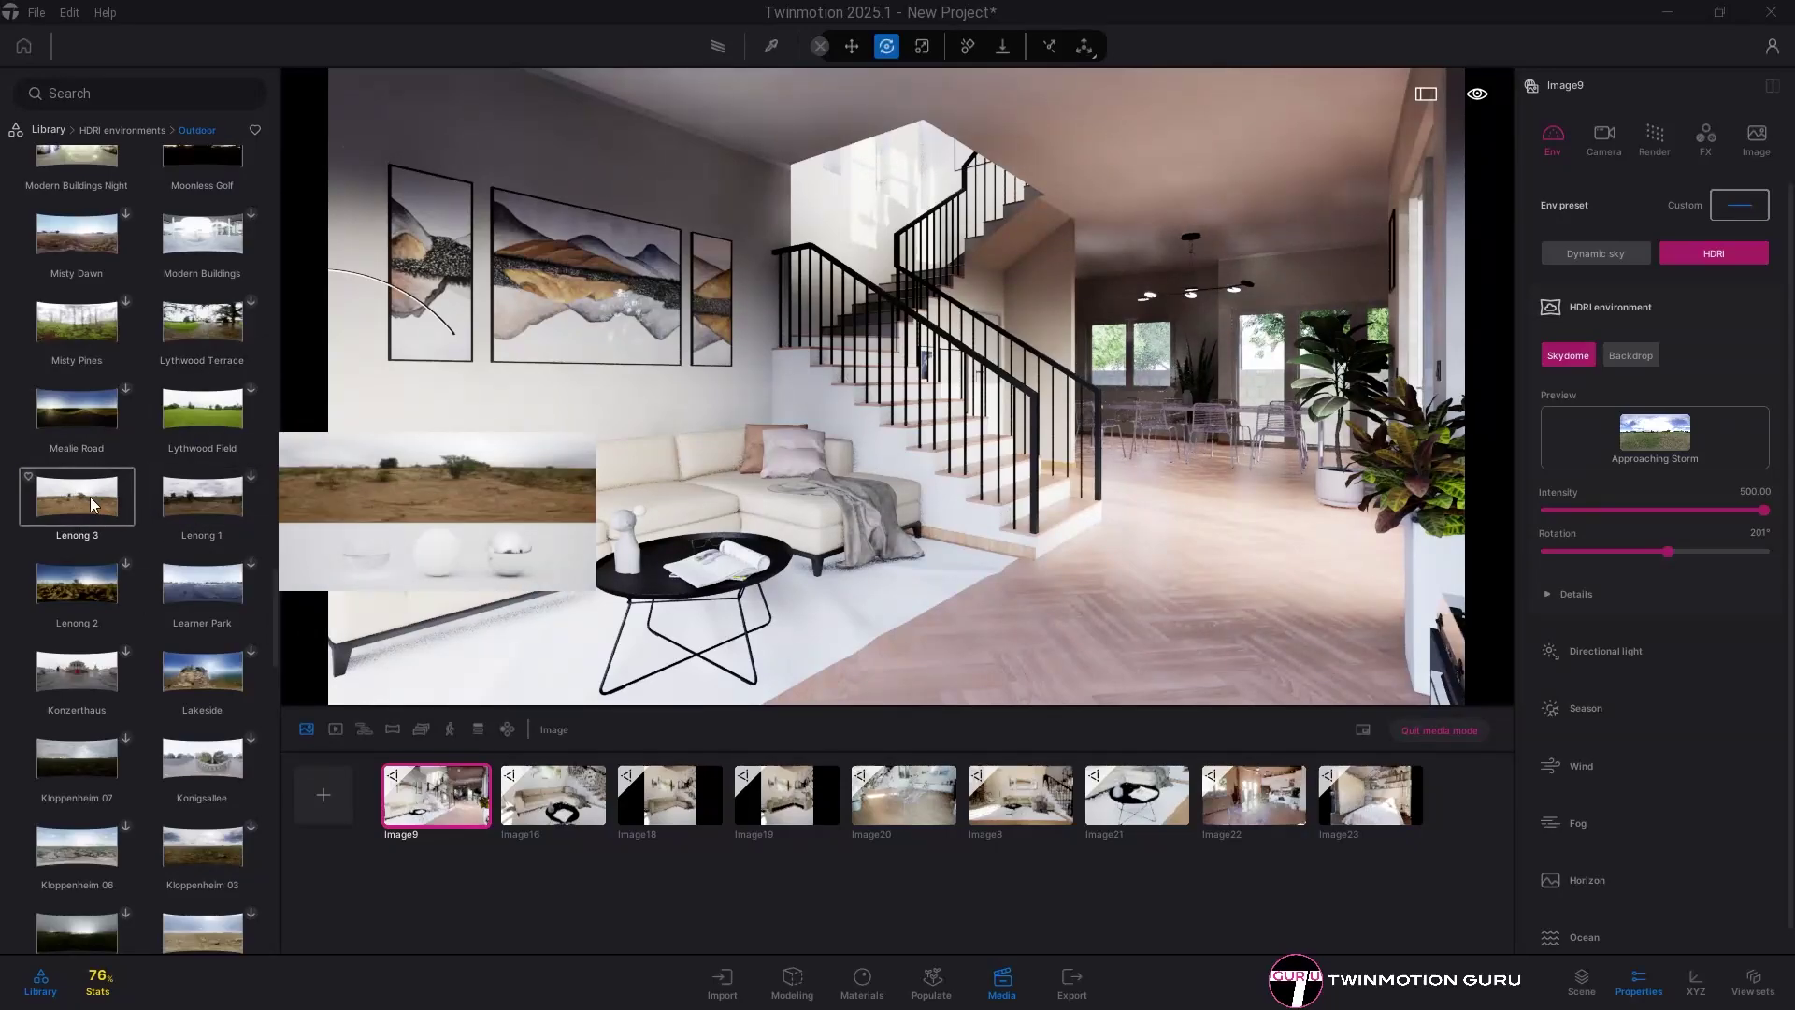
drag(91, 501, 983, 561)
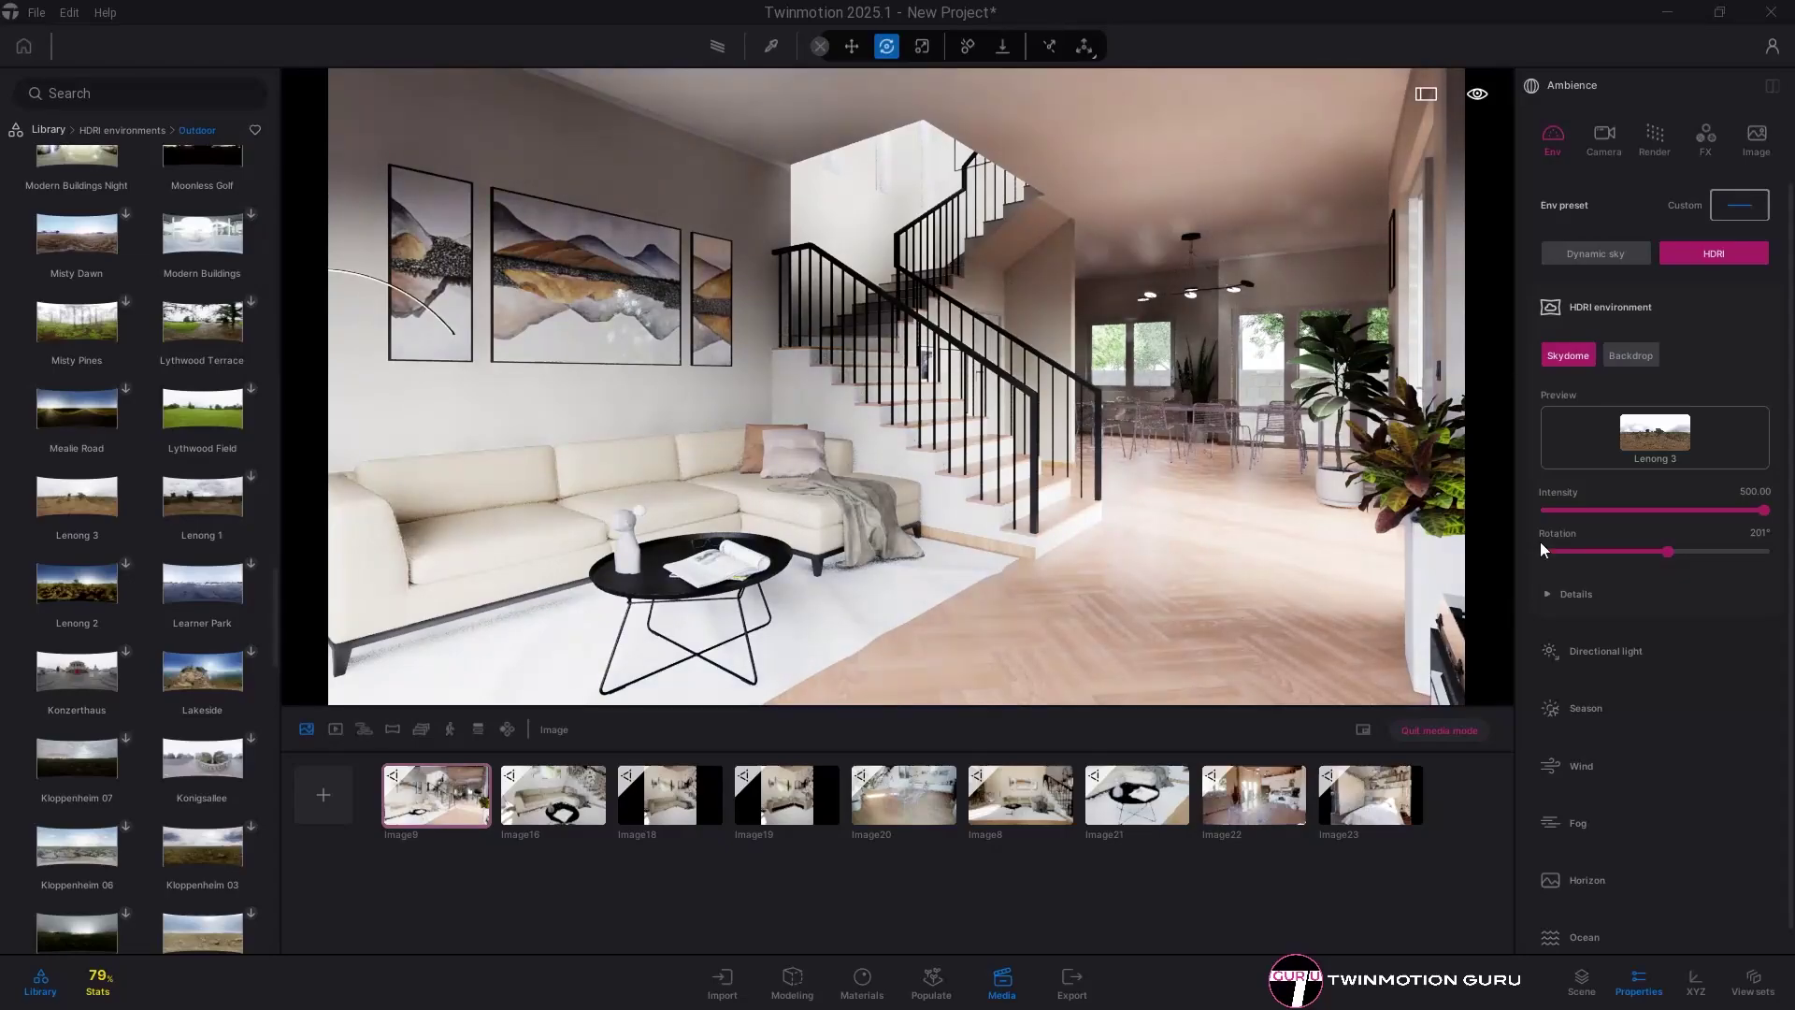
drag(1249, 547, 1069, 525)
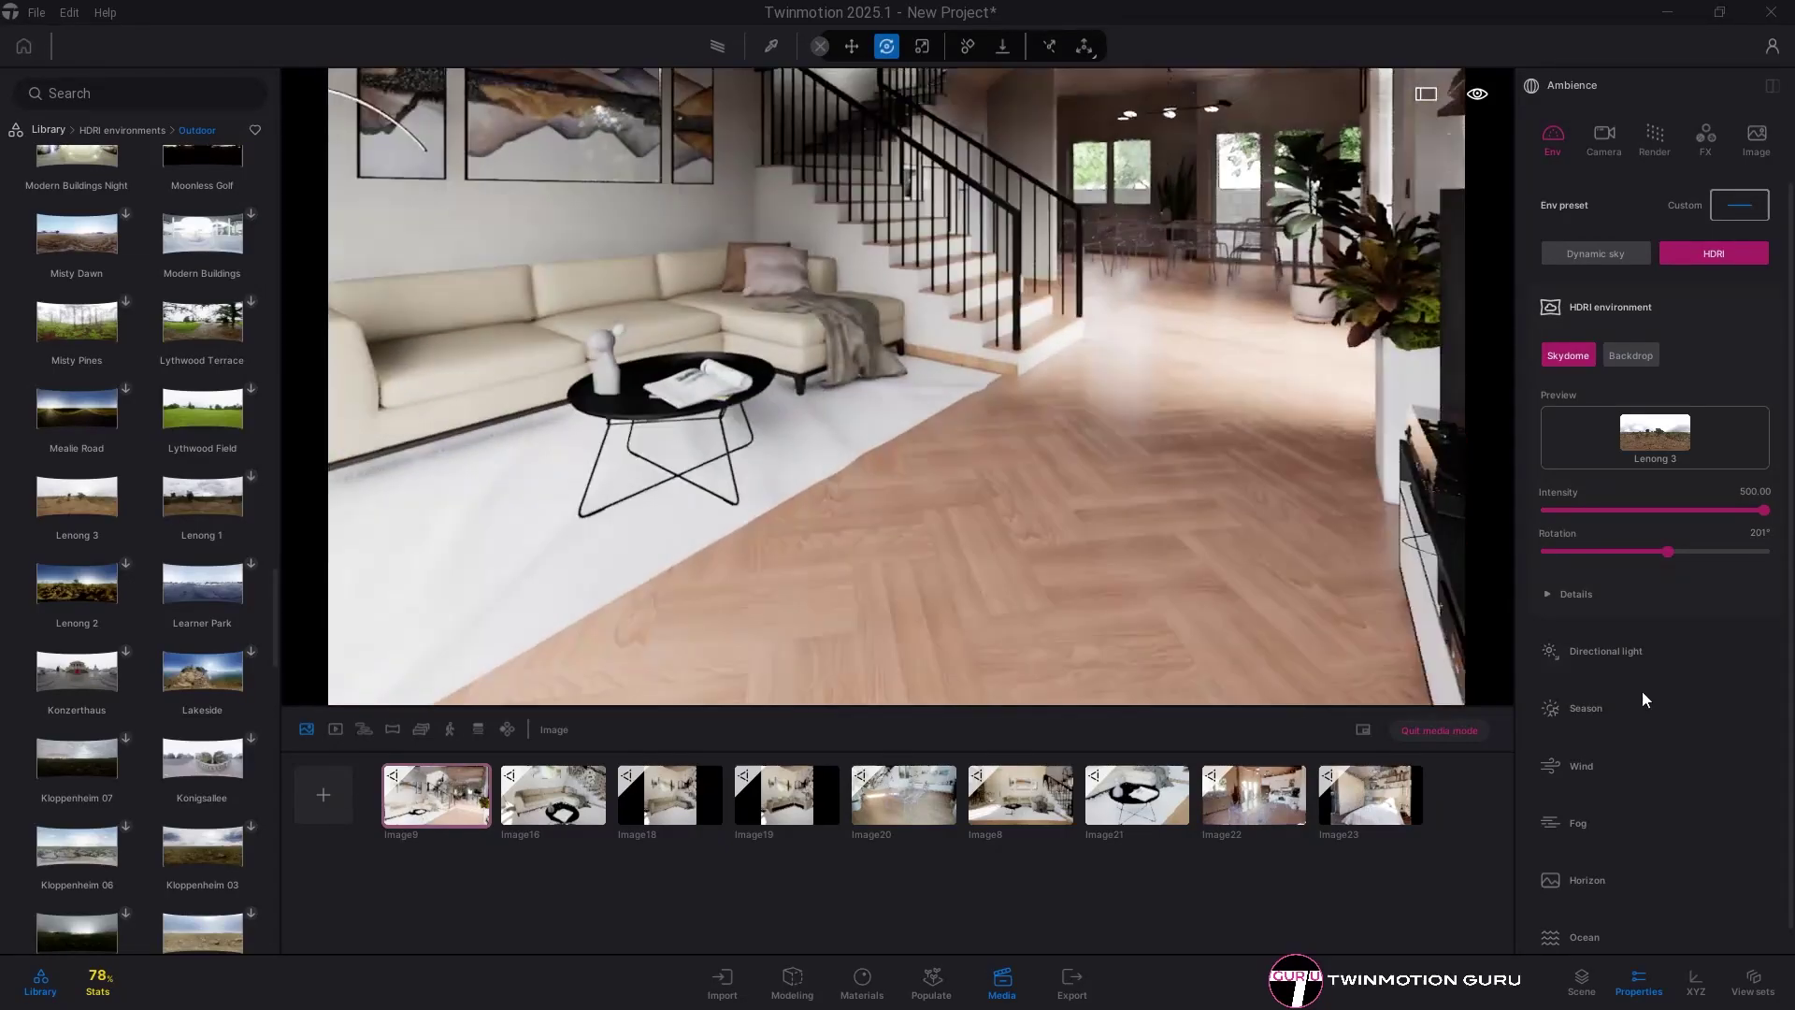
- Uncheck Match HDRI and set the directional light intensity to 0
click(1628, 660)
drag(1328, 598, 1245, 578)
drag(1667, 552, 1669, 551)
click(1571, 690)
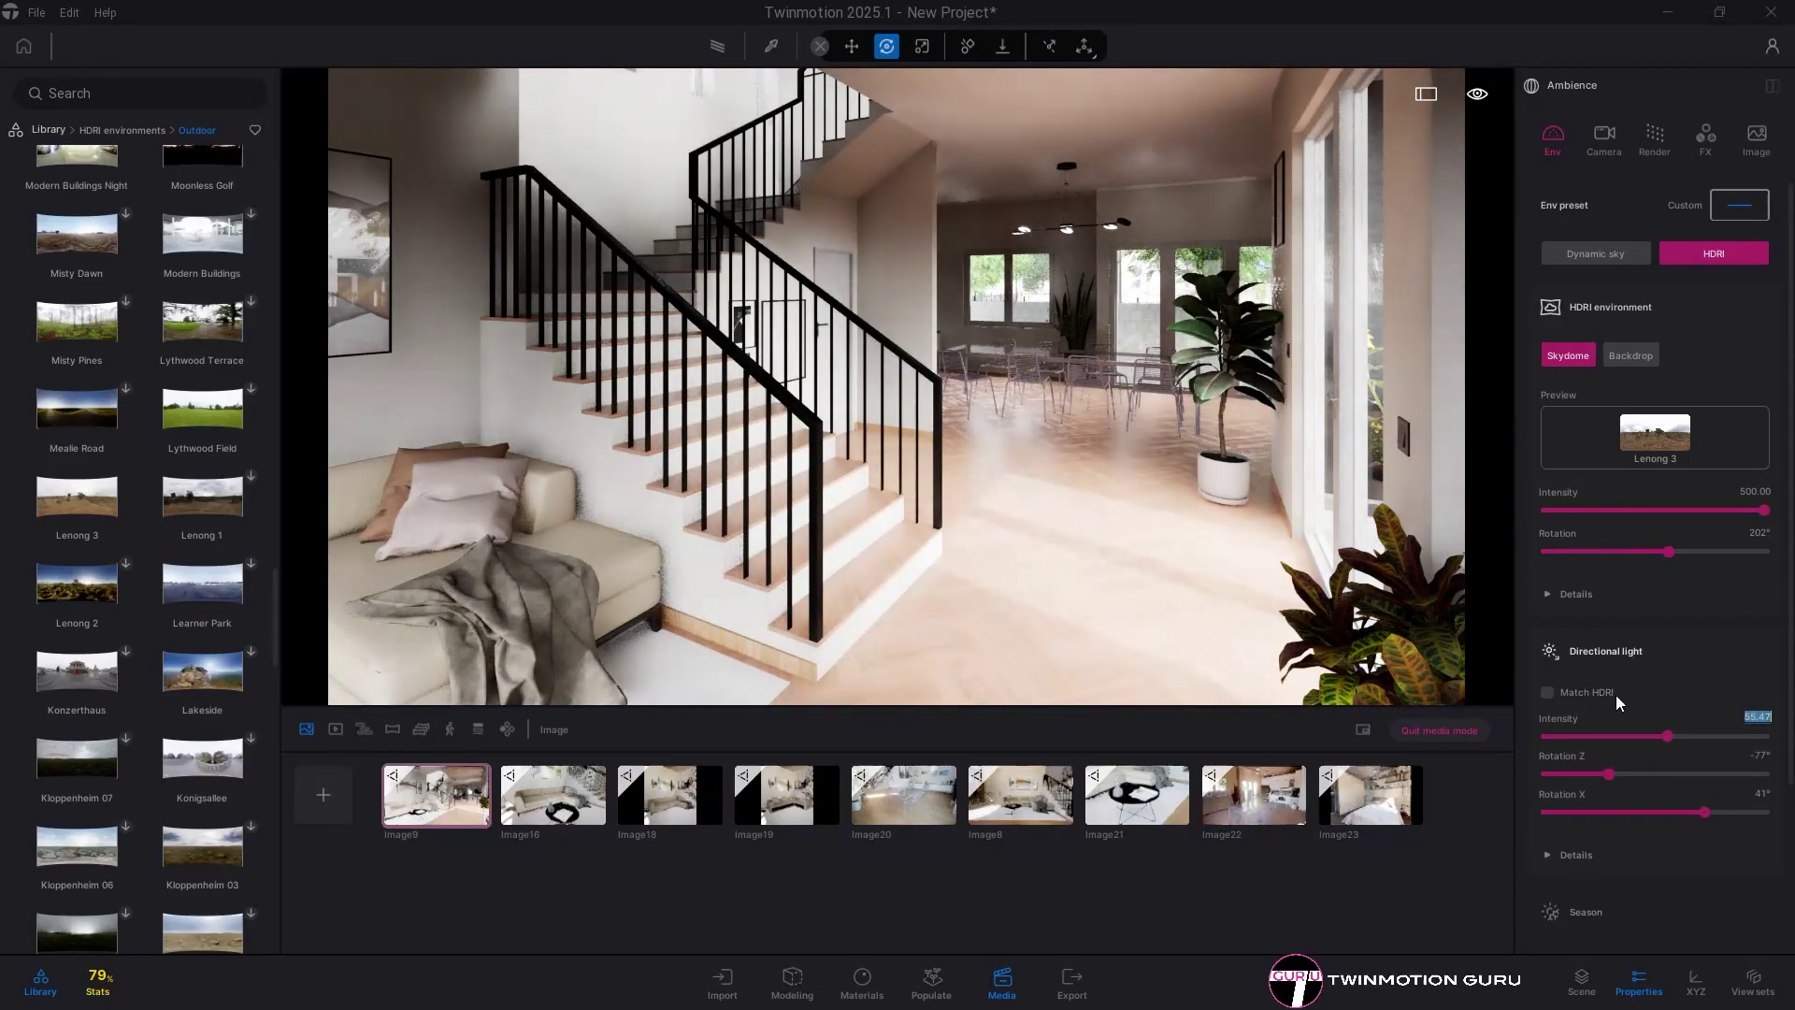
text(0)
key(Return)
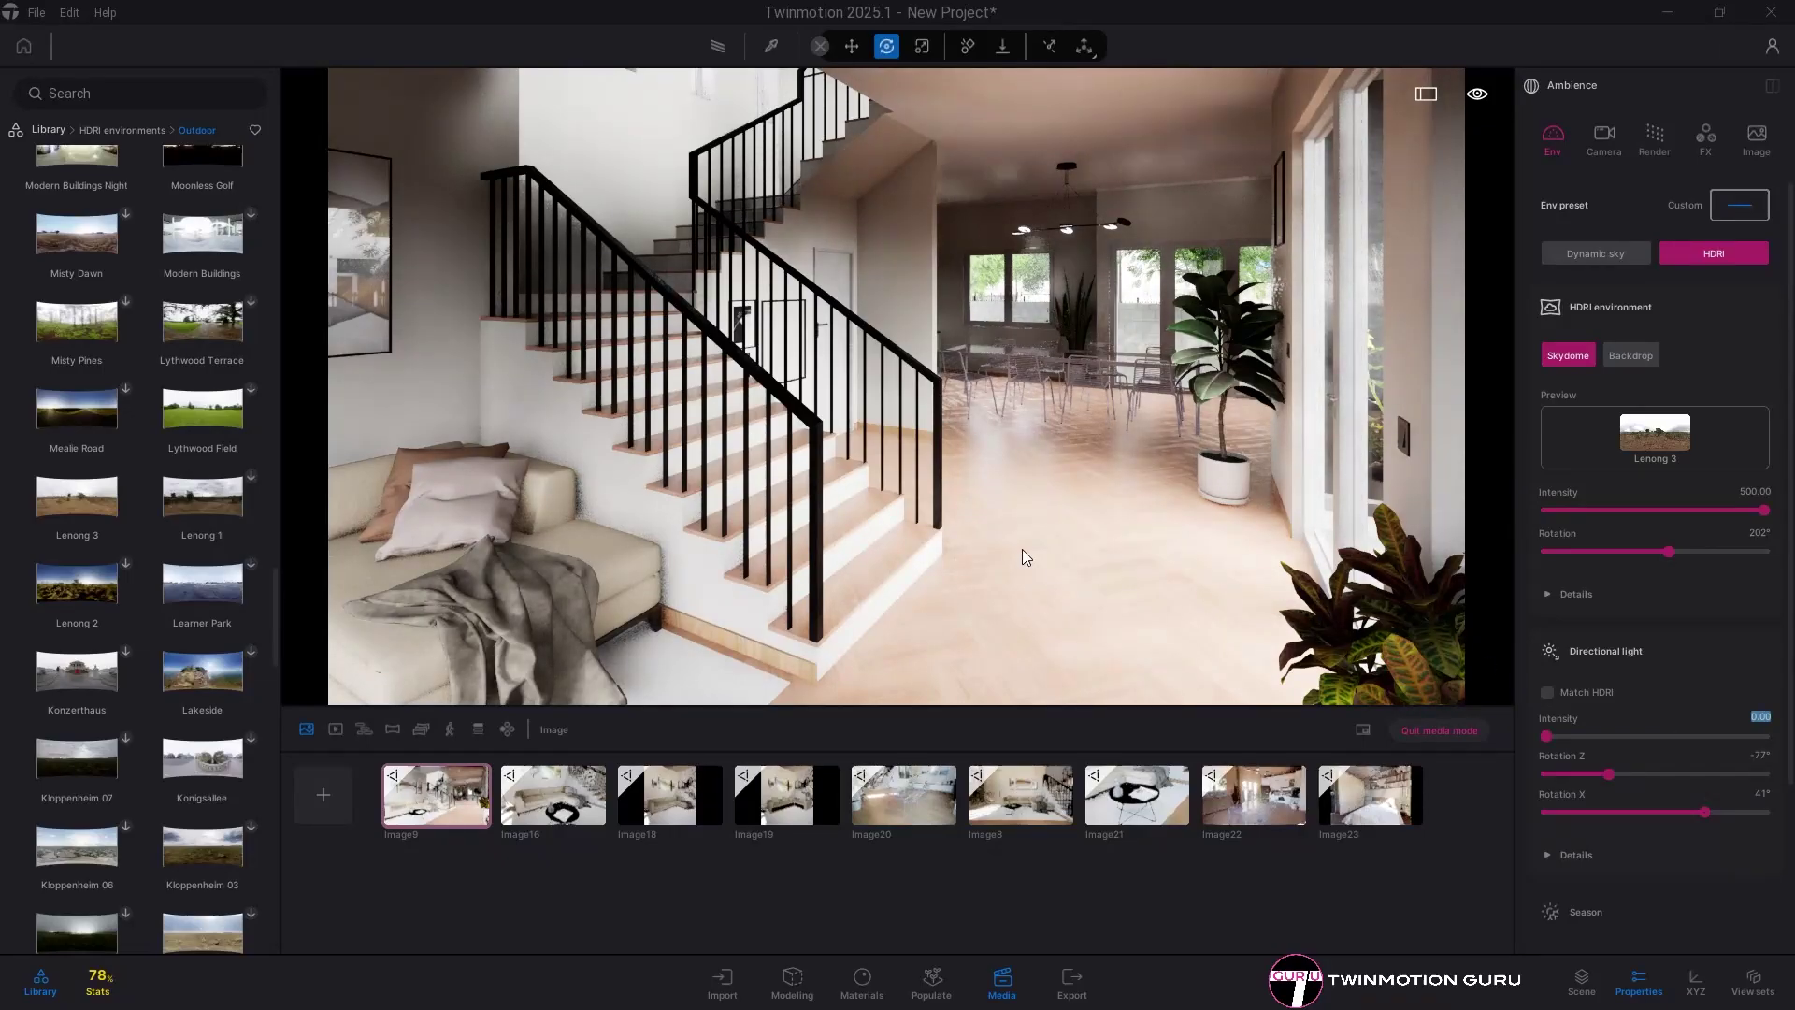
drag(1023, 548, 1440, 675)
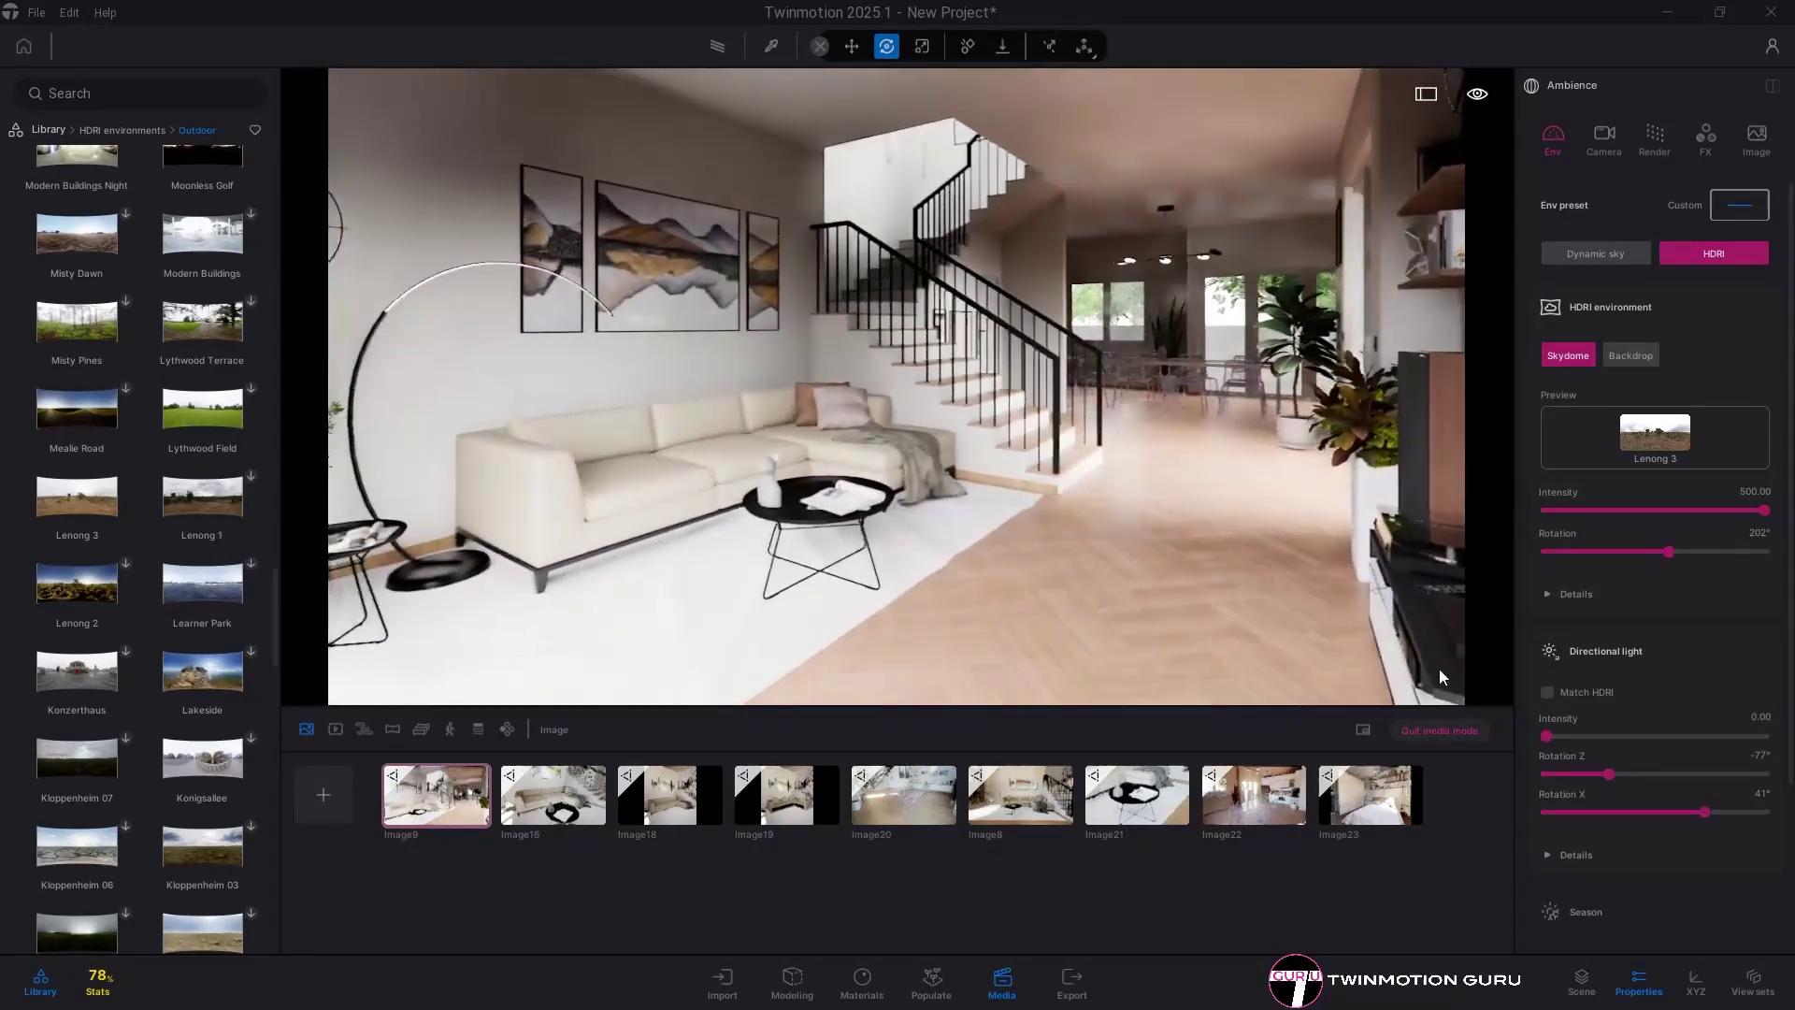
click(1574, 647)
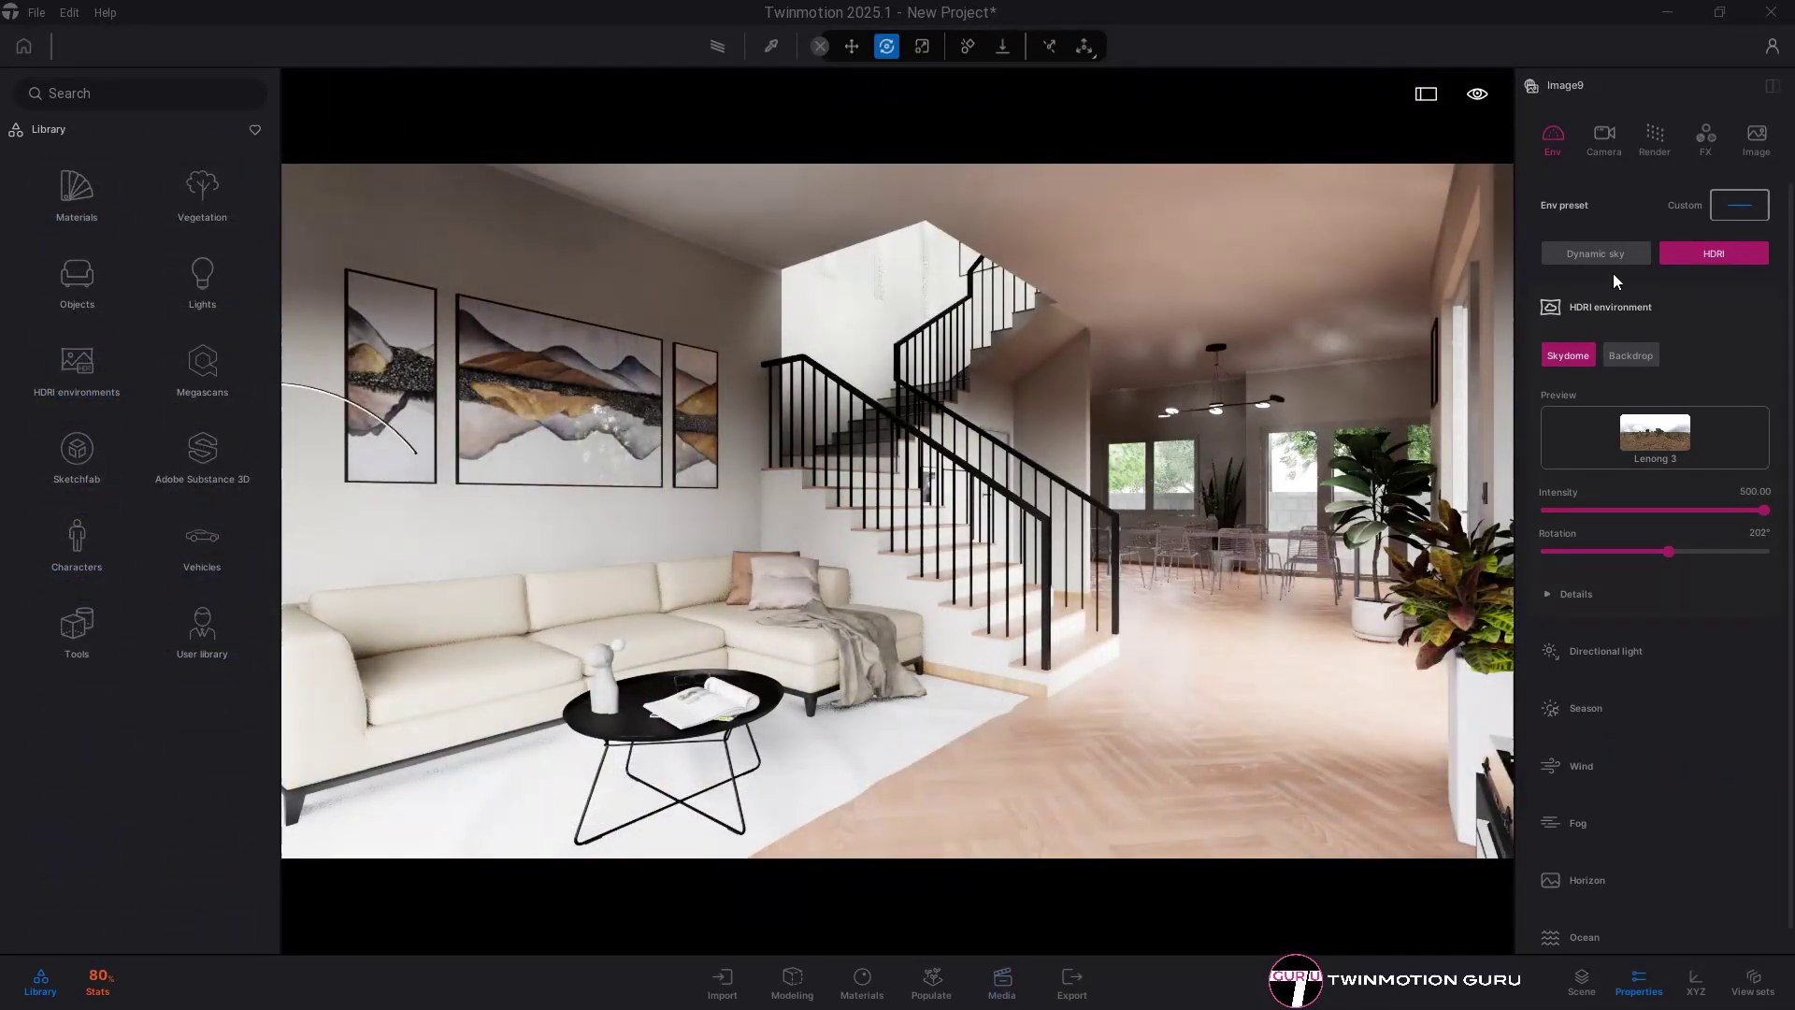
- Switch to Dynamic sky, set north offset to 94°, and add partly cloudy clouds at density 0.22
click(1612, 252)
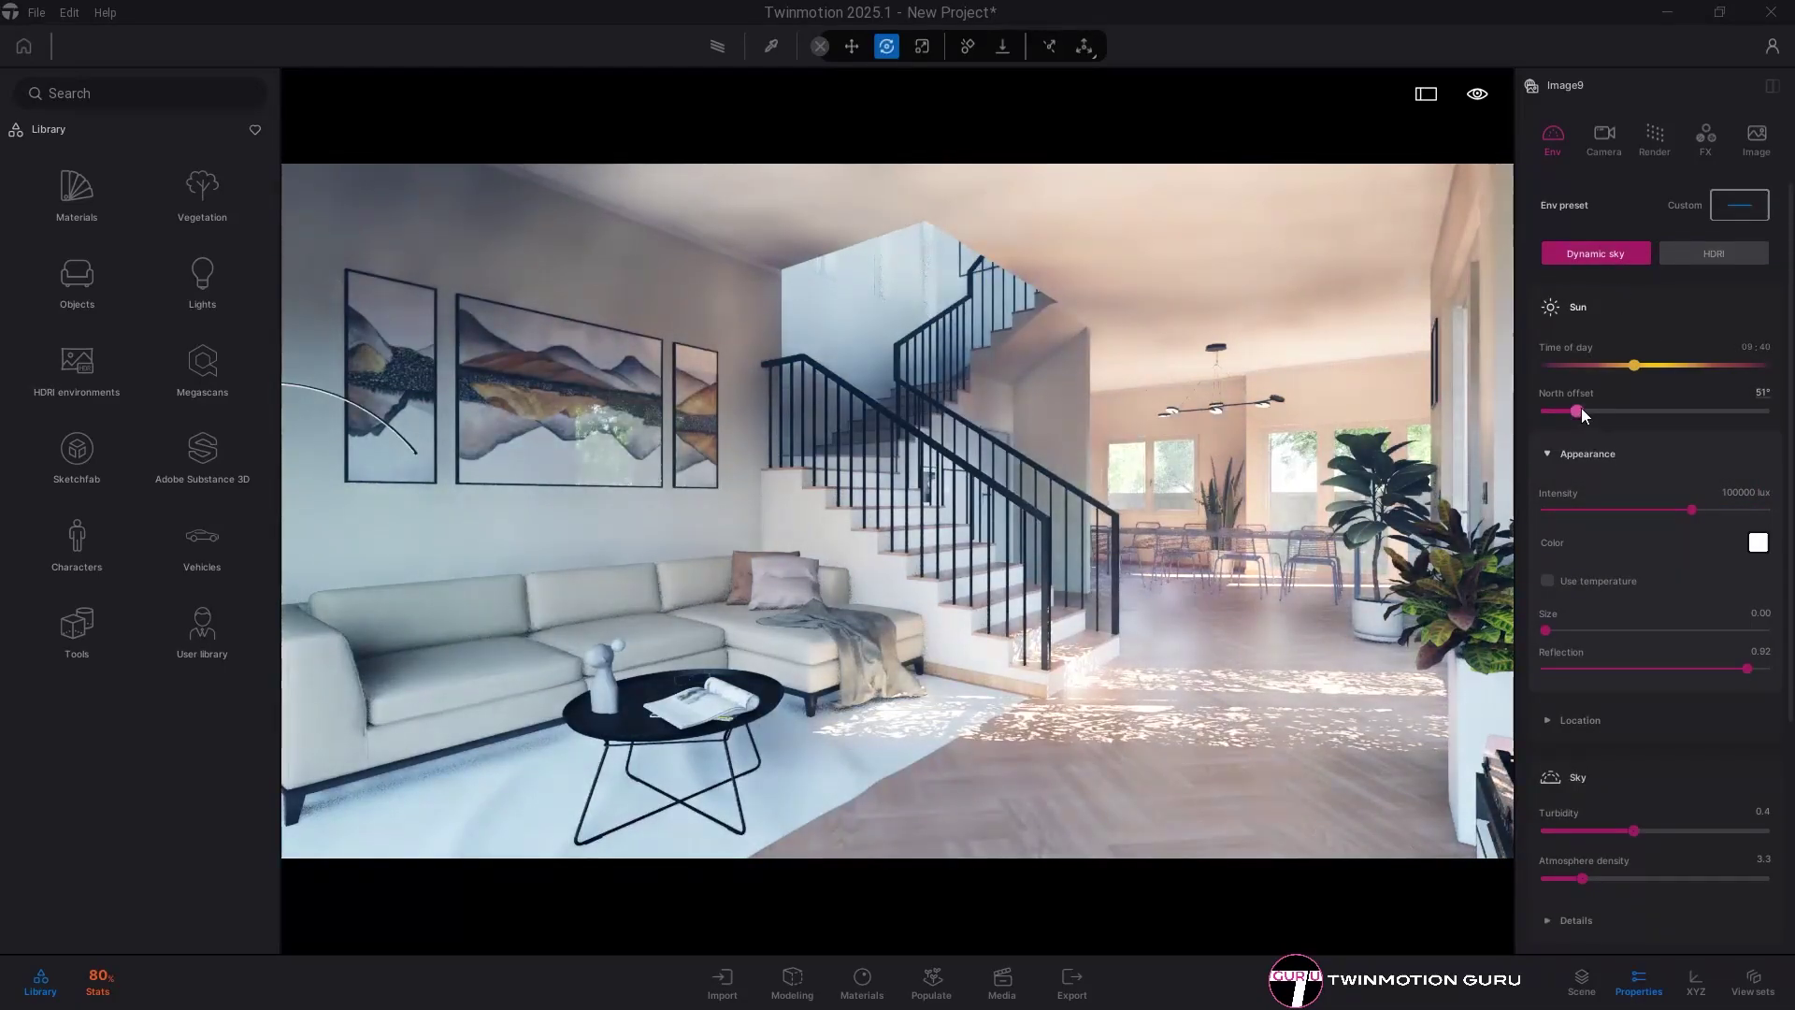
drag(1578, 410, 1604, 411)
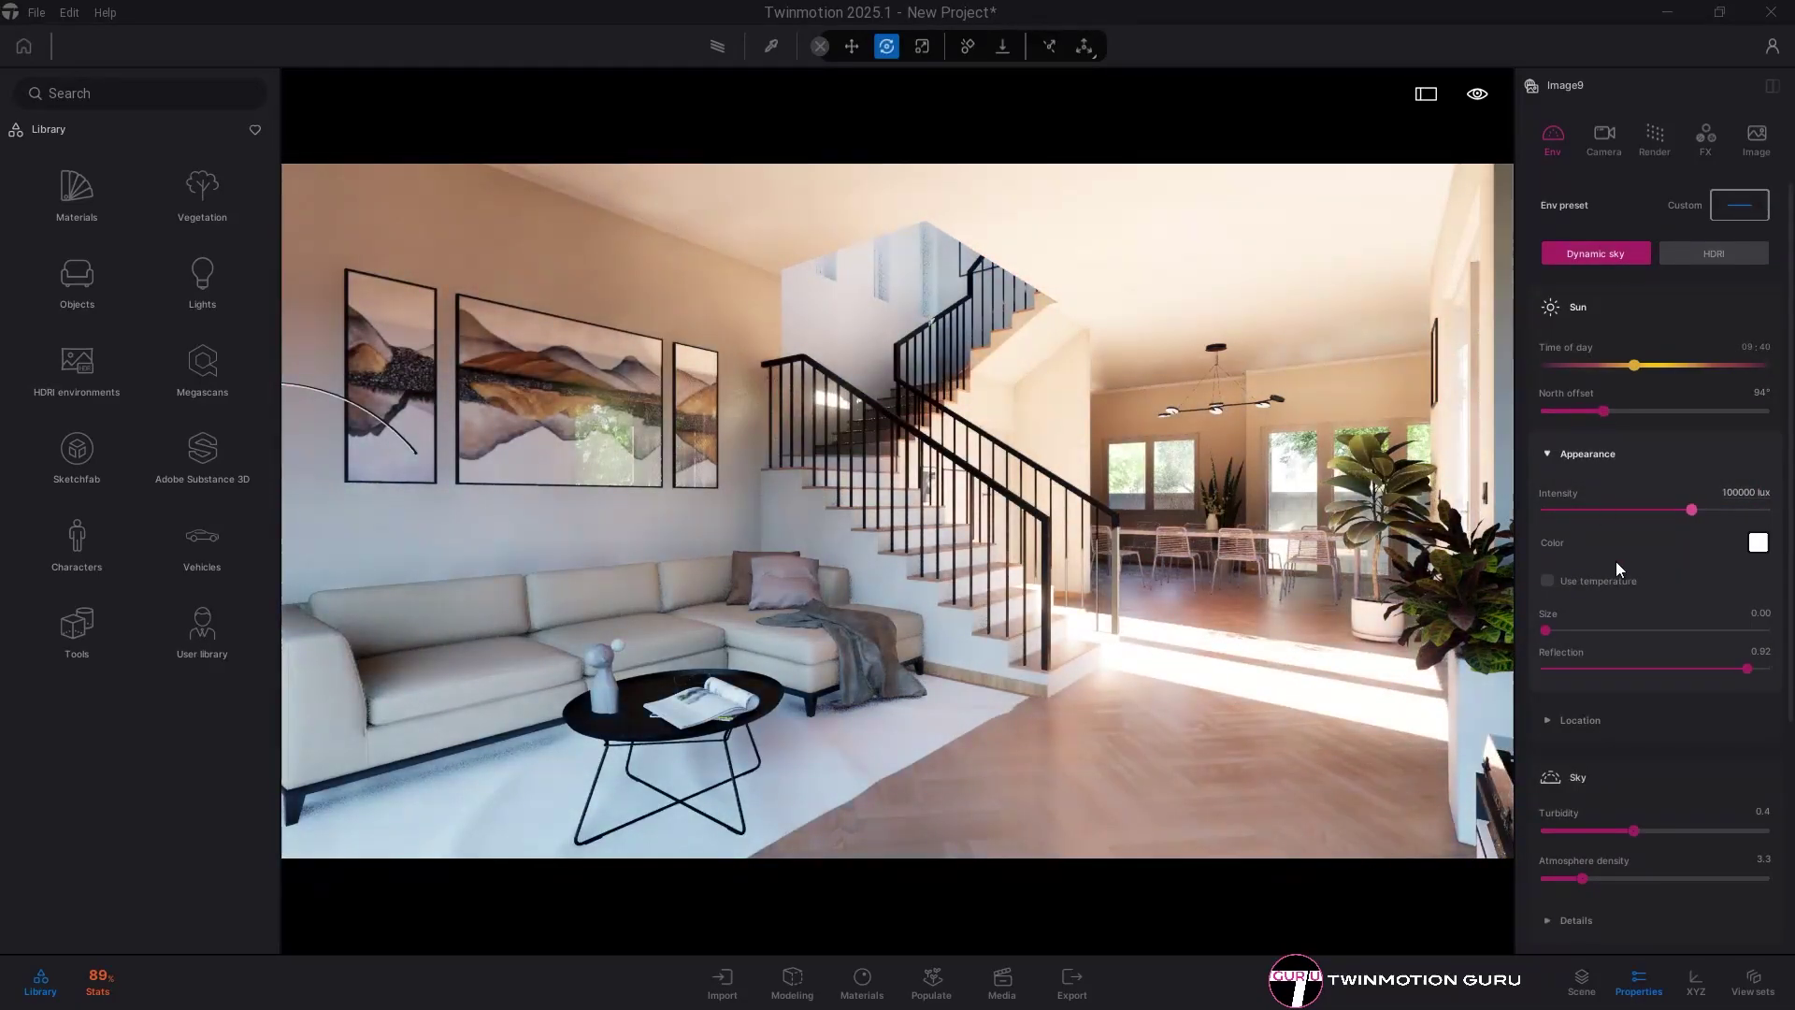
scroll(1625, 637, down, 3)
scroll(1618, 683, down, 1)
click(1615, 697)
scroll(1621, 690, down, 2)
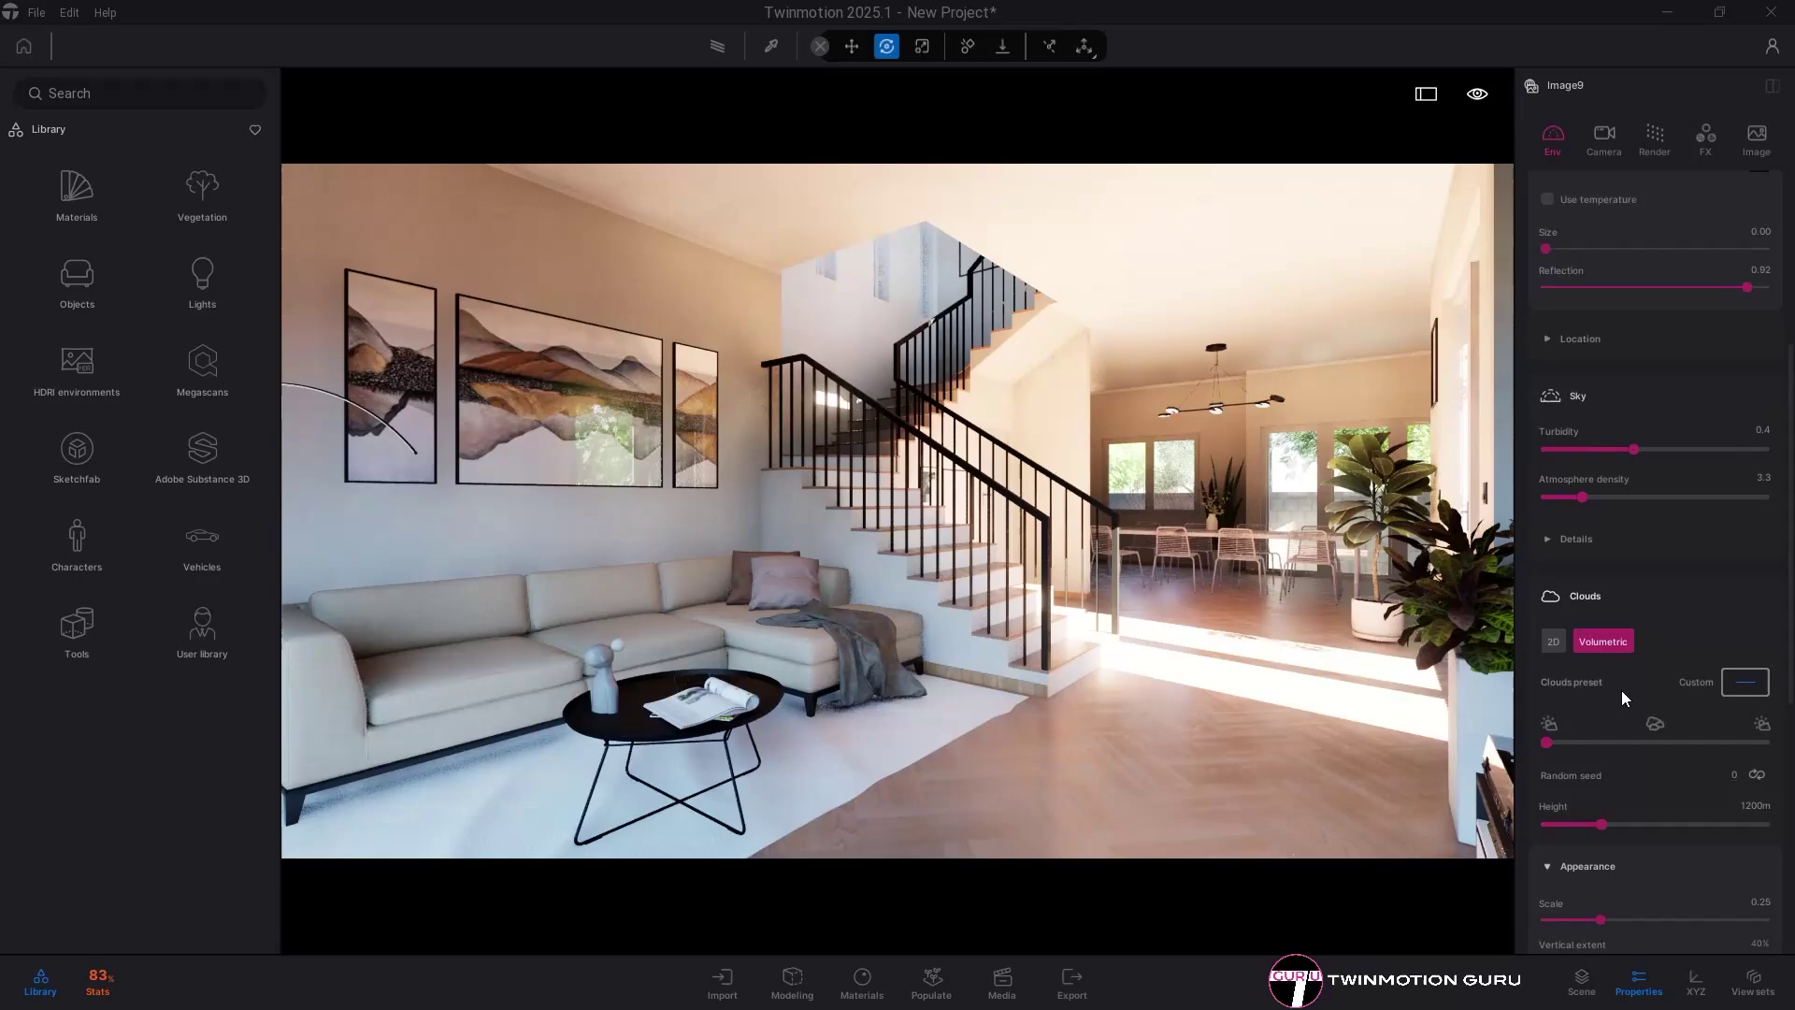
click(1653, 692)
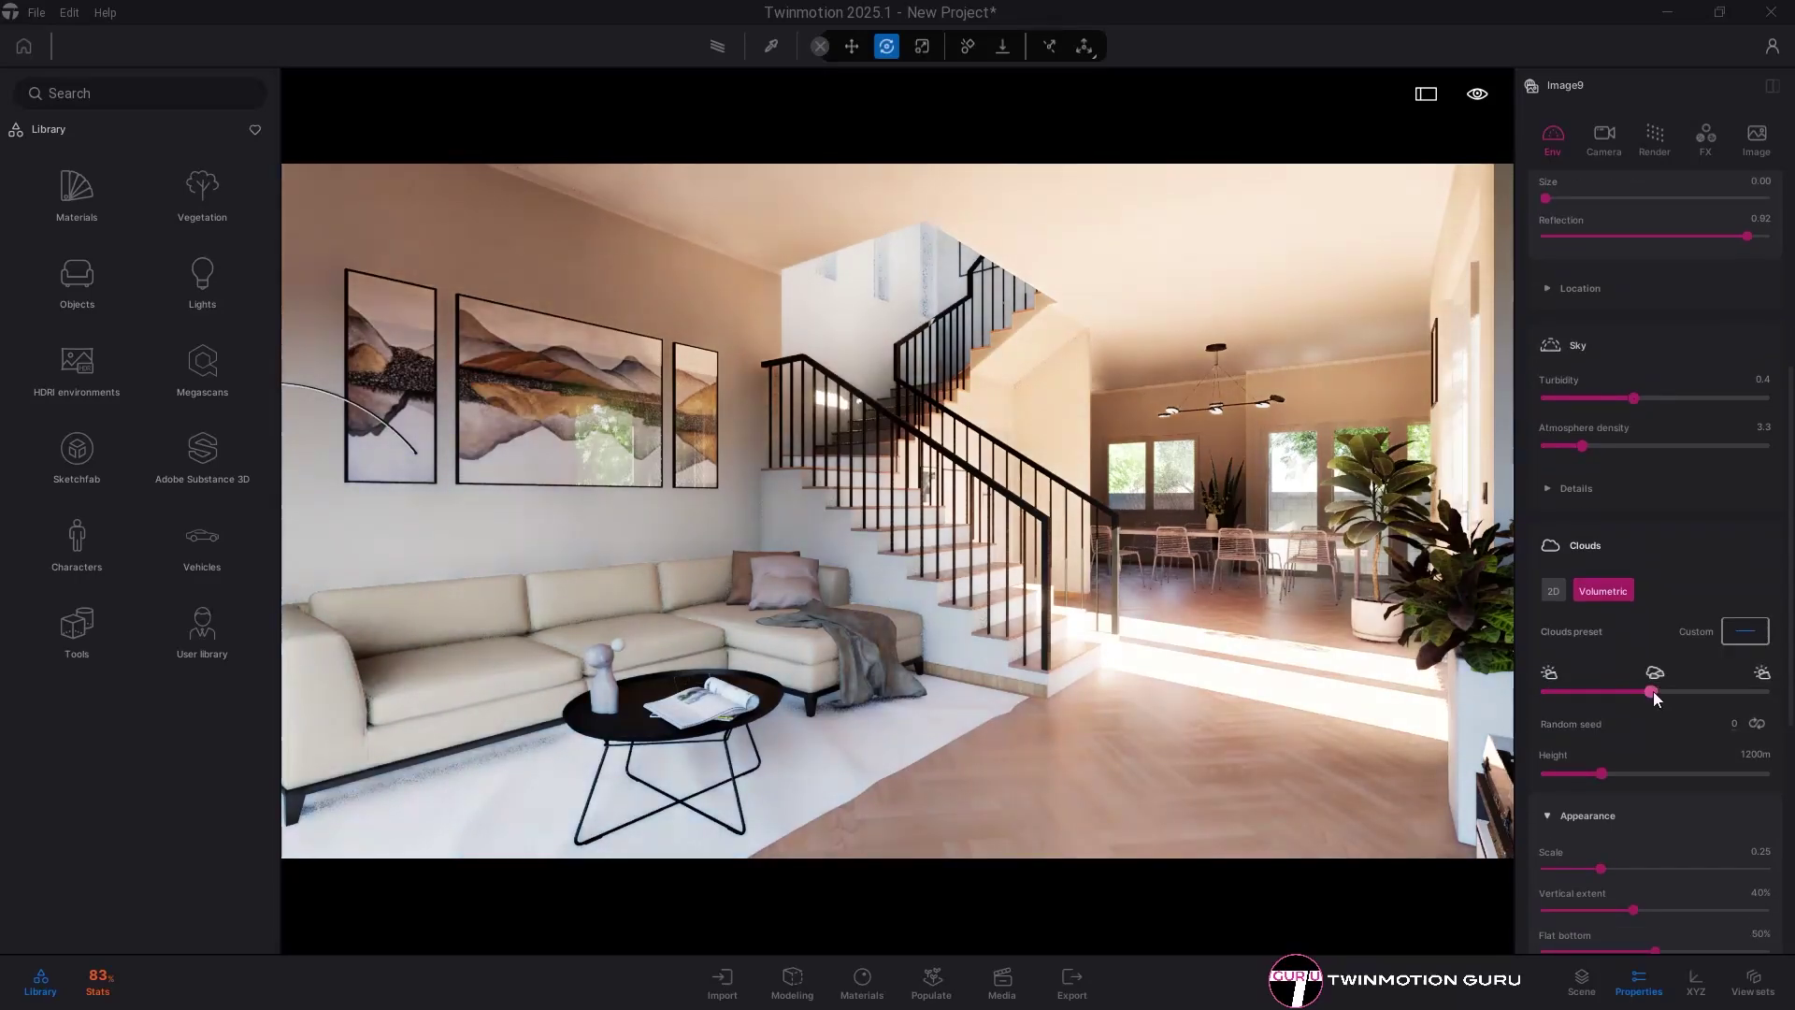
scroll(1657, 770, down, 3)
drag(1550, 828, 1598, 826)
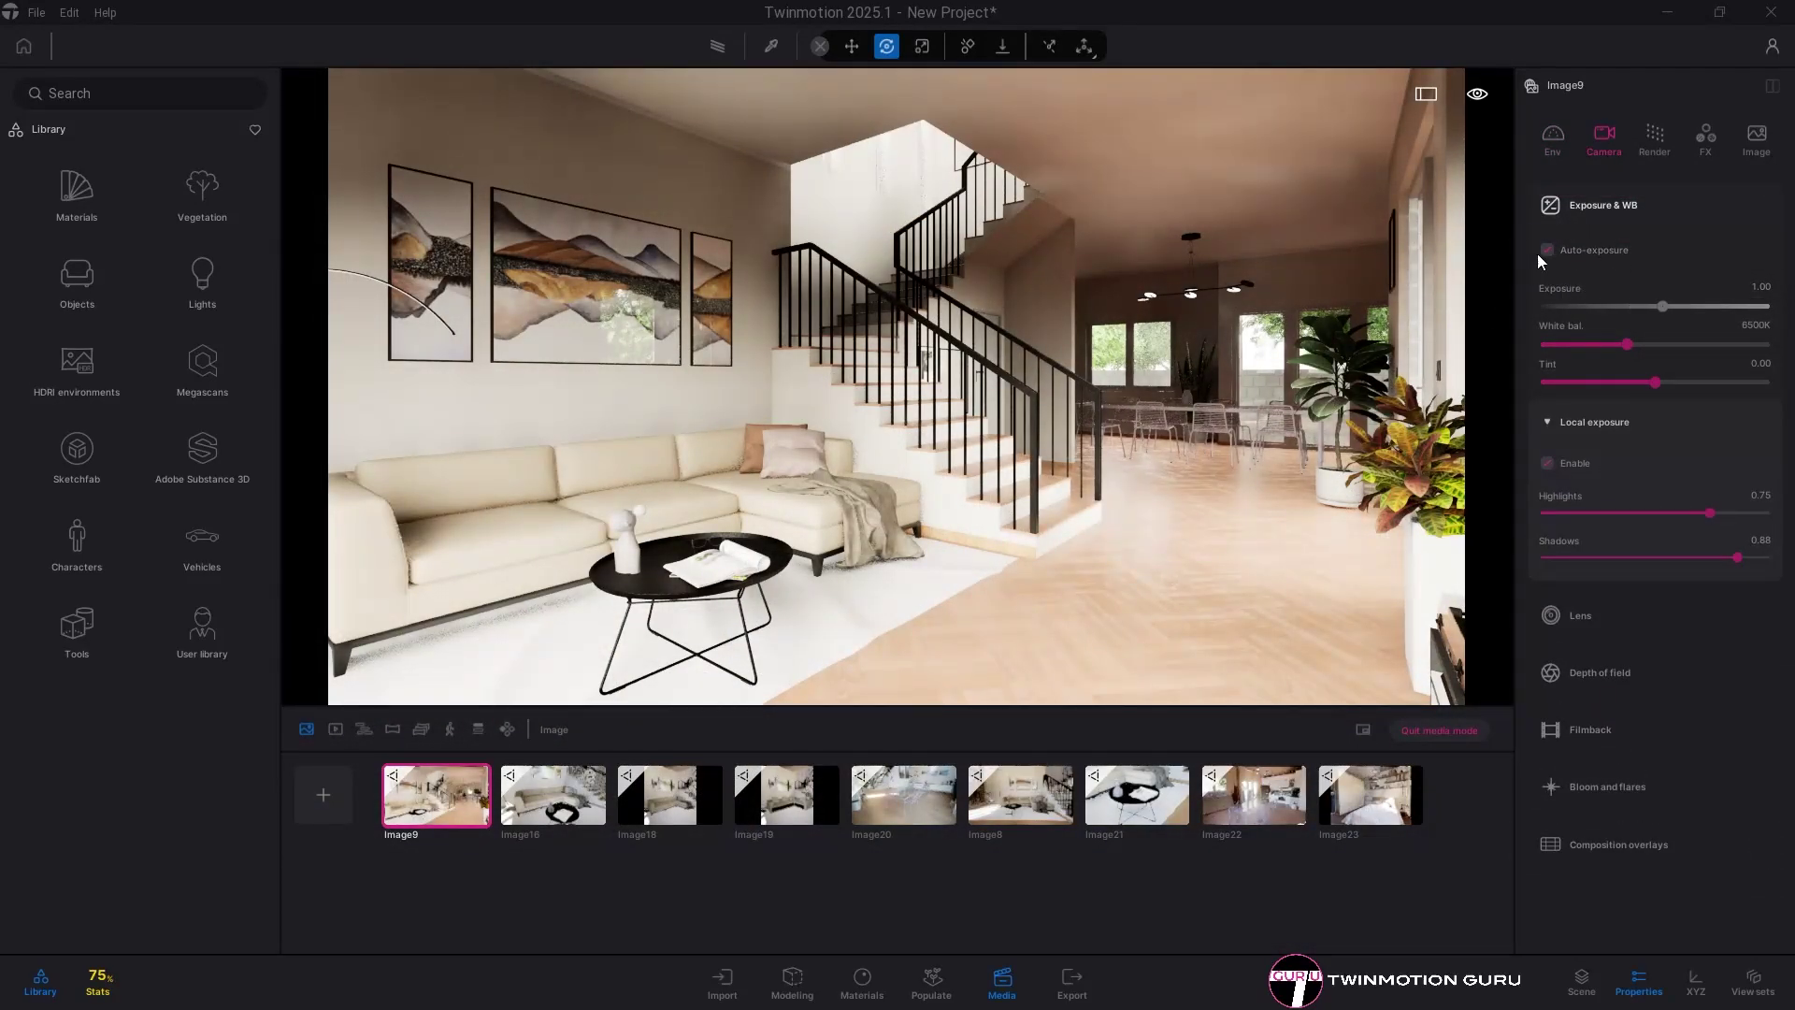
- Turn auto-exposure off, adjust the exposure, then switch auto-exposure back on
click(1547, 250)
drag(1663, 307, 1681, 309)
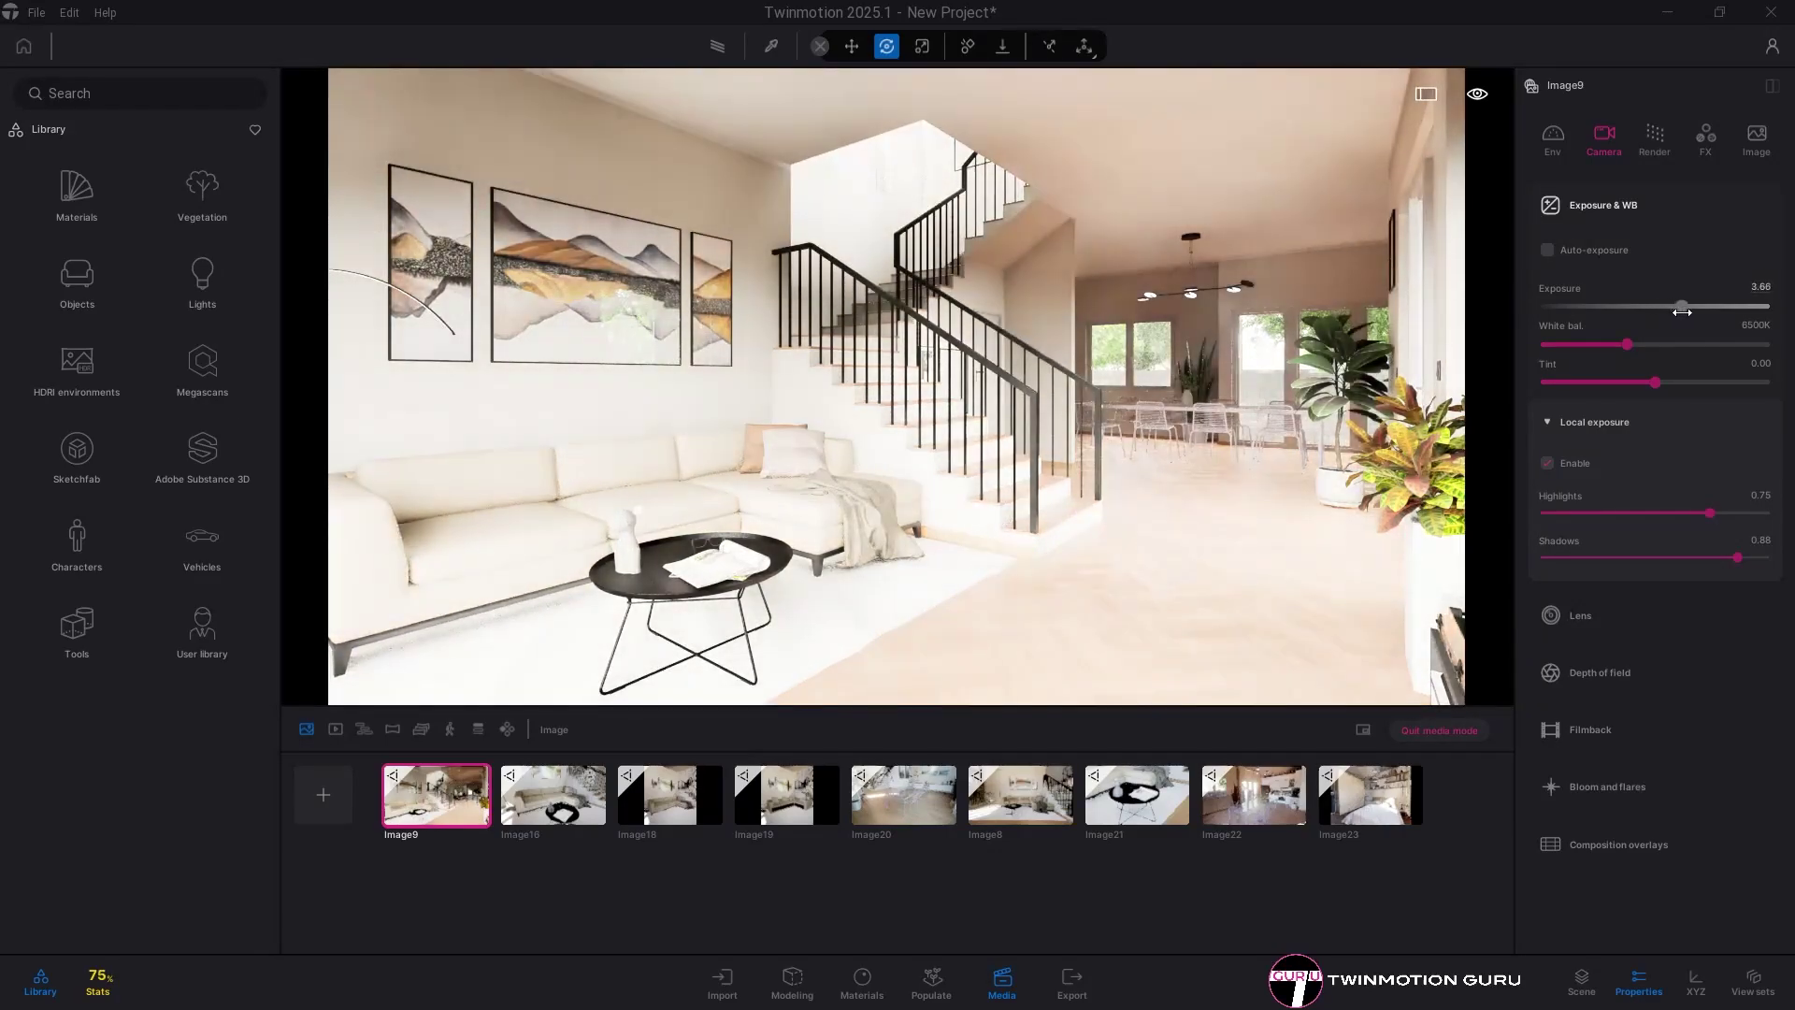
click(1561, 252)
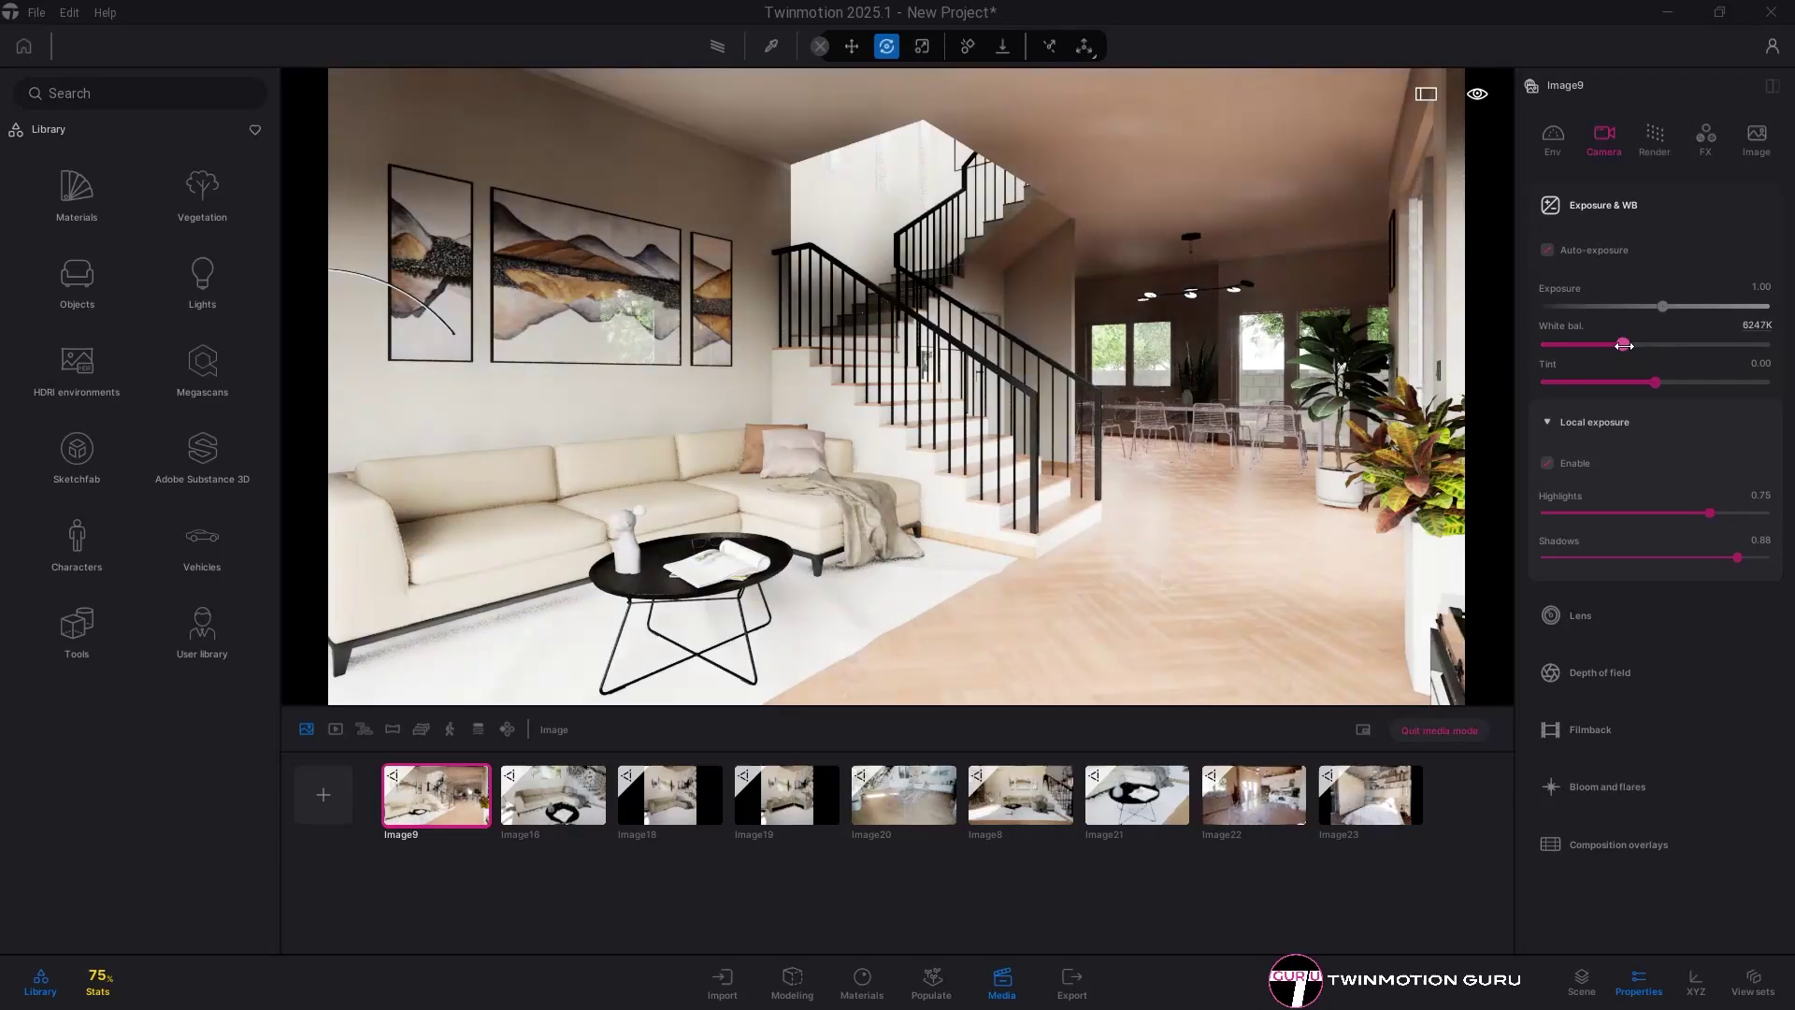
key(Up)
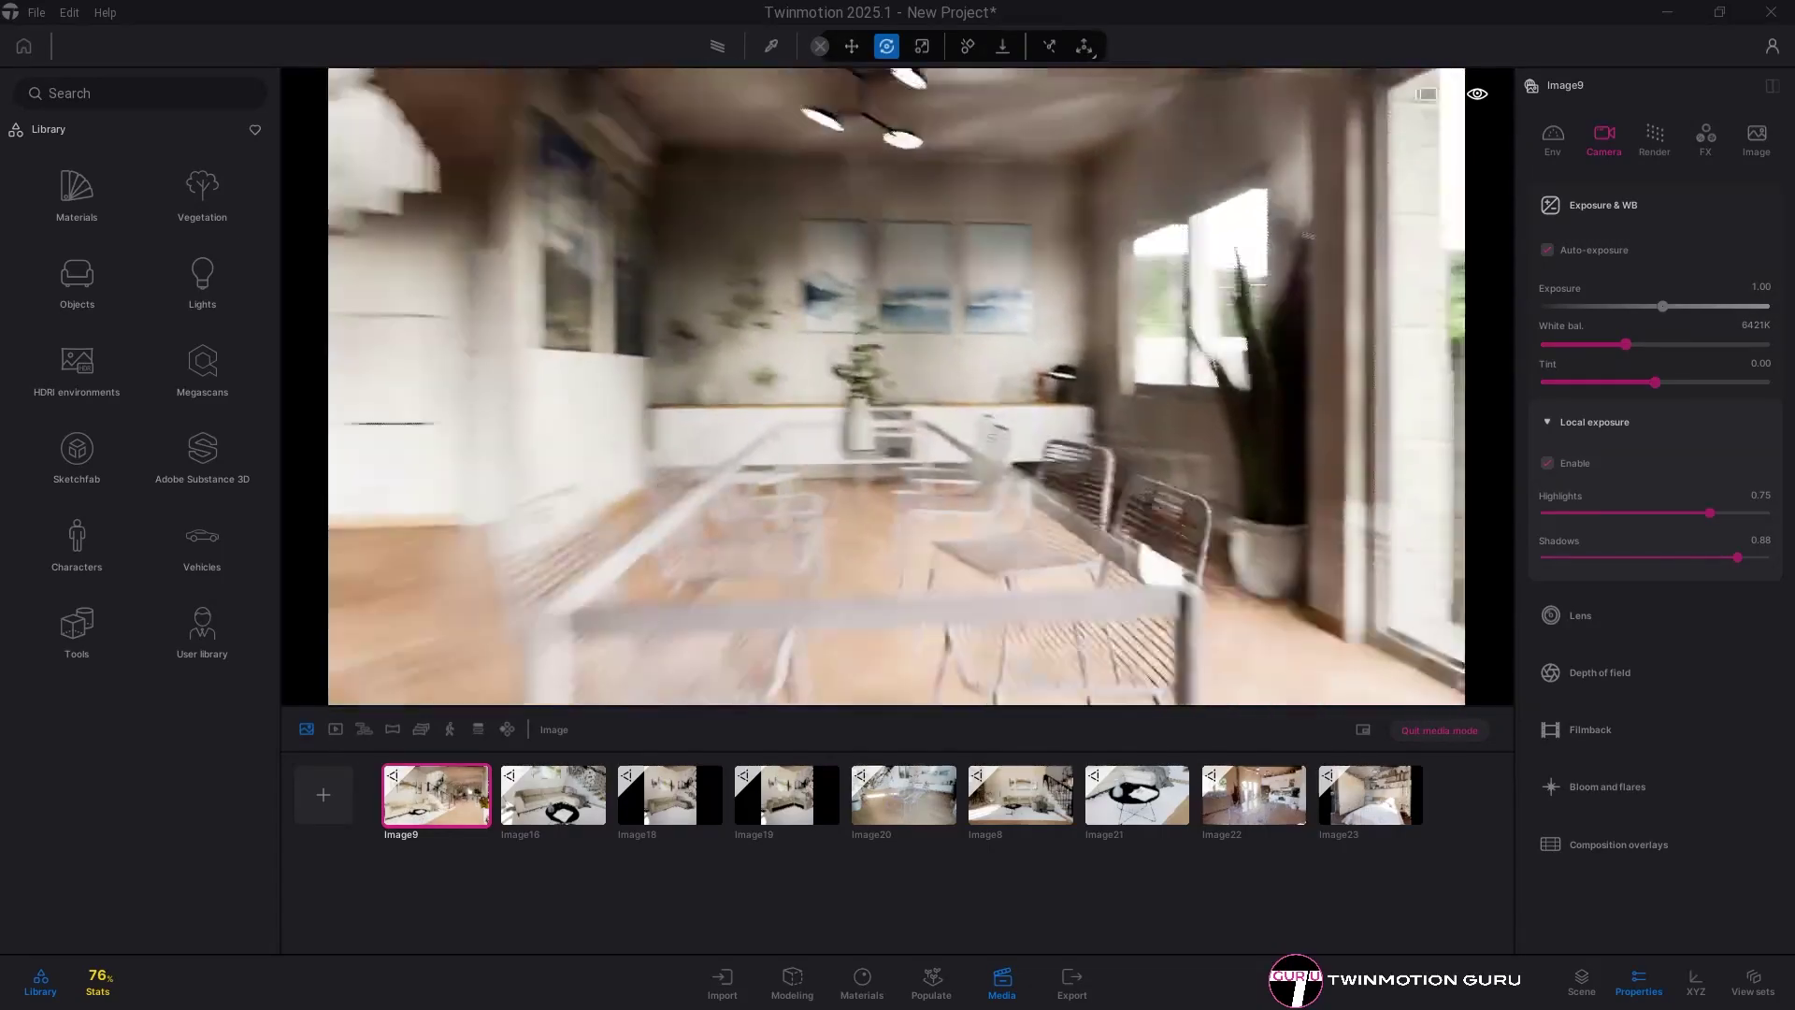
key(Down)
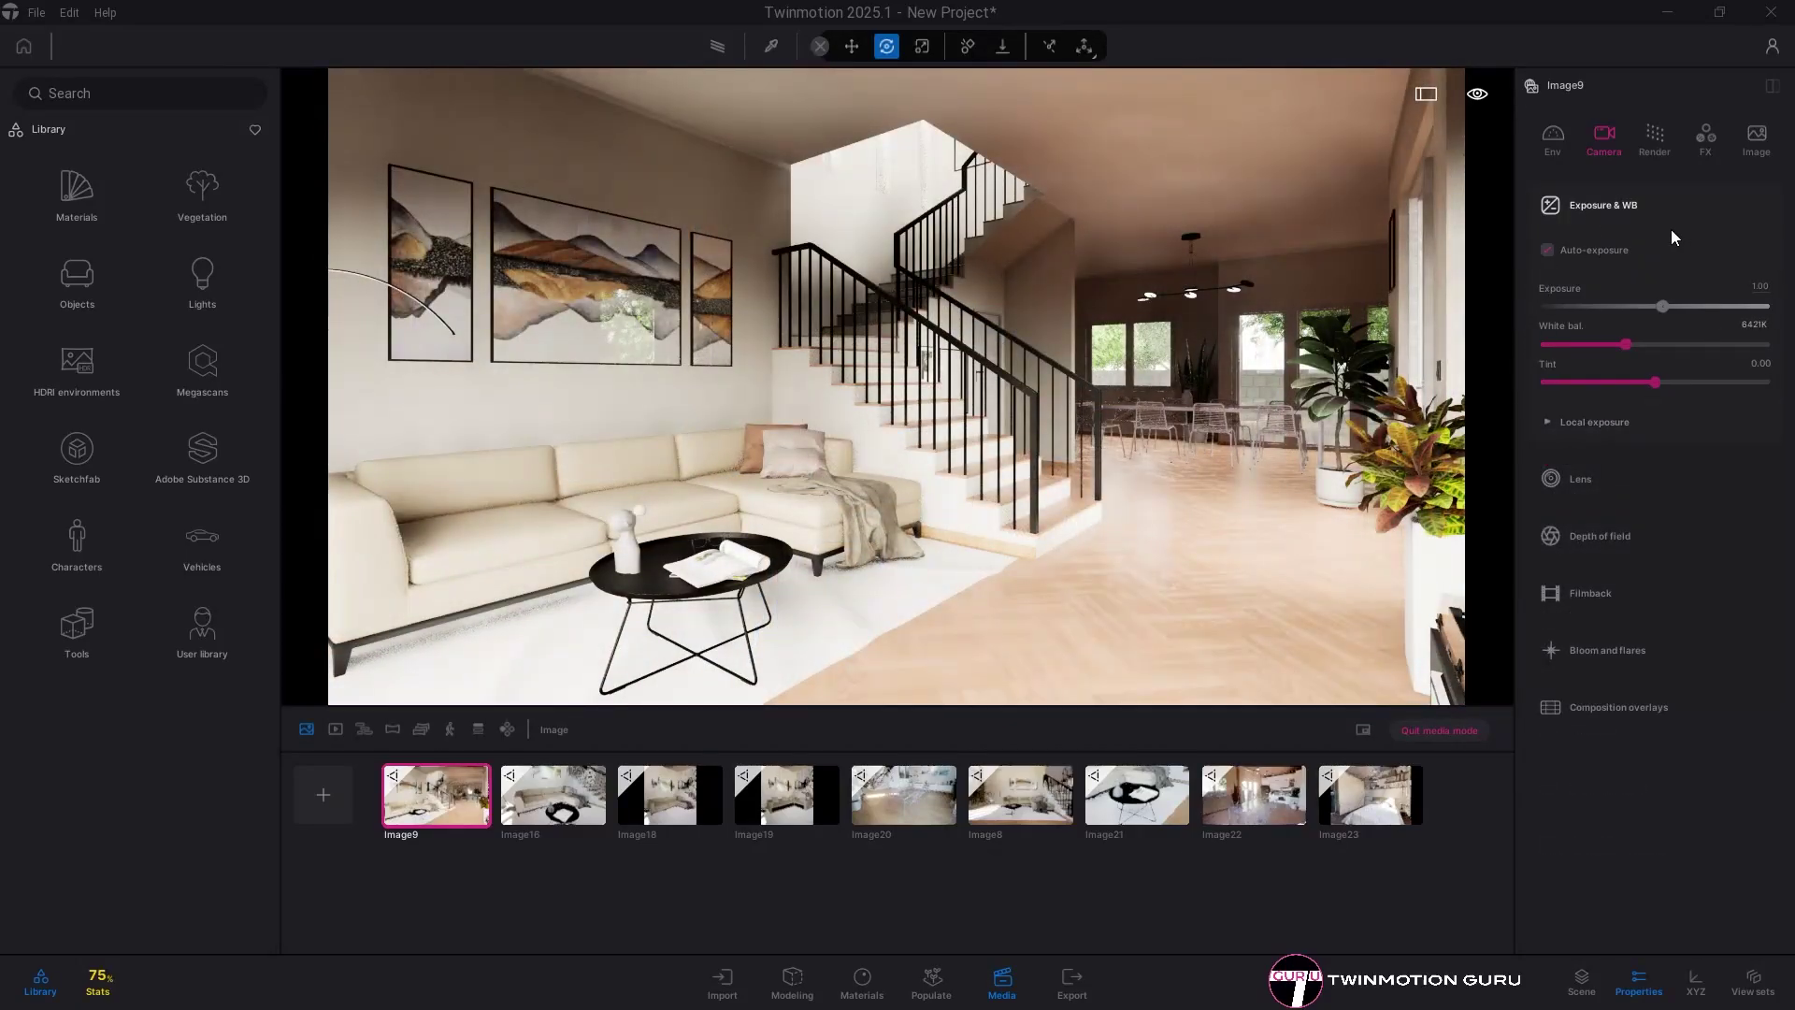
- Lower the local exposure highlights to 0.34 and shadows to 0.46
click(1606, 424)
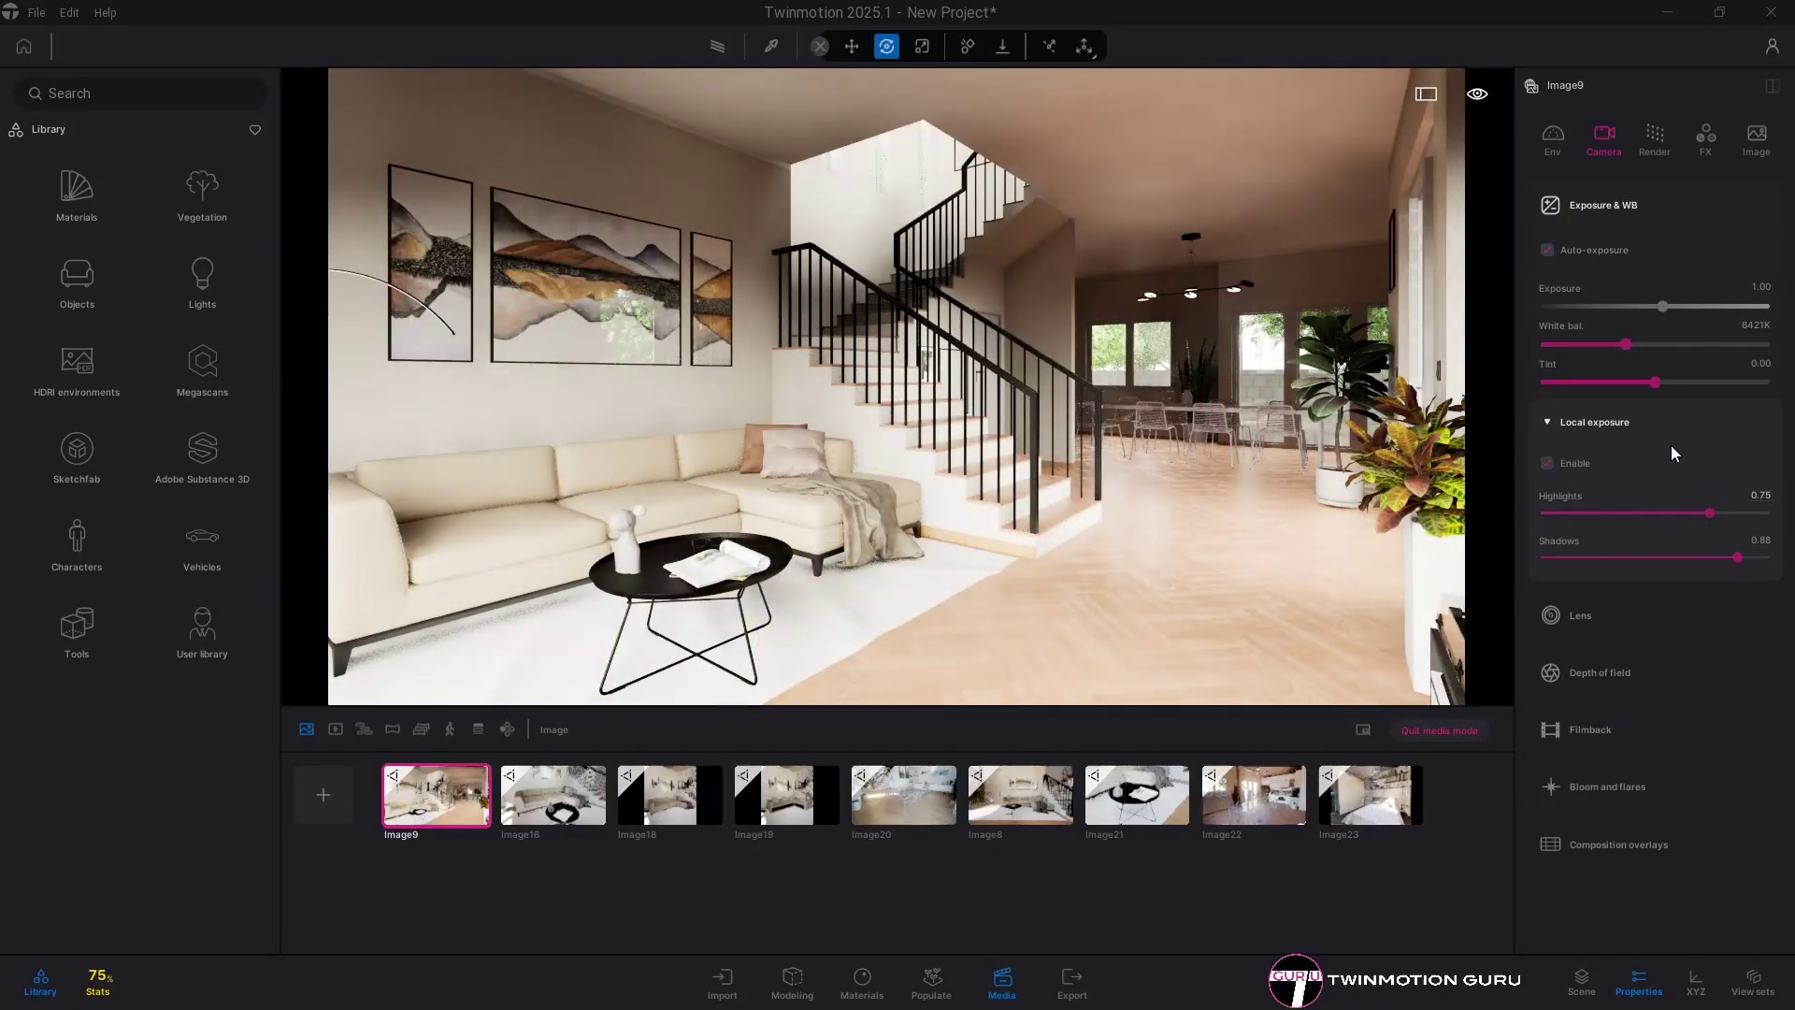
drag(1710, 513, 1621, 525)
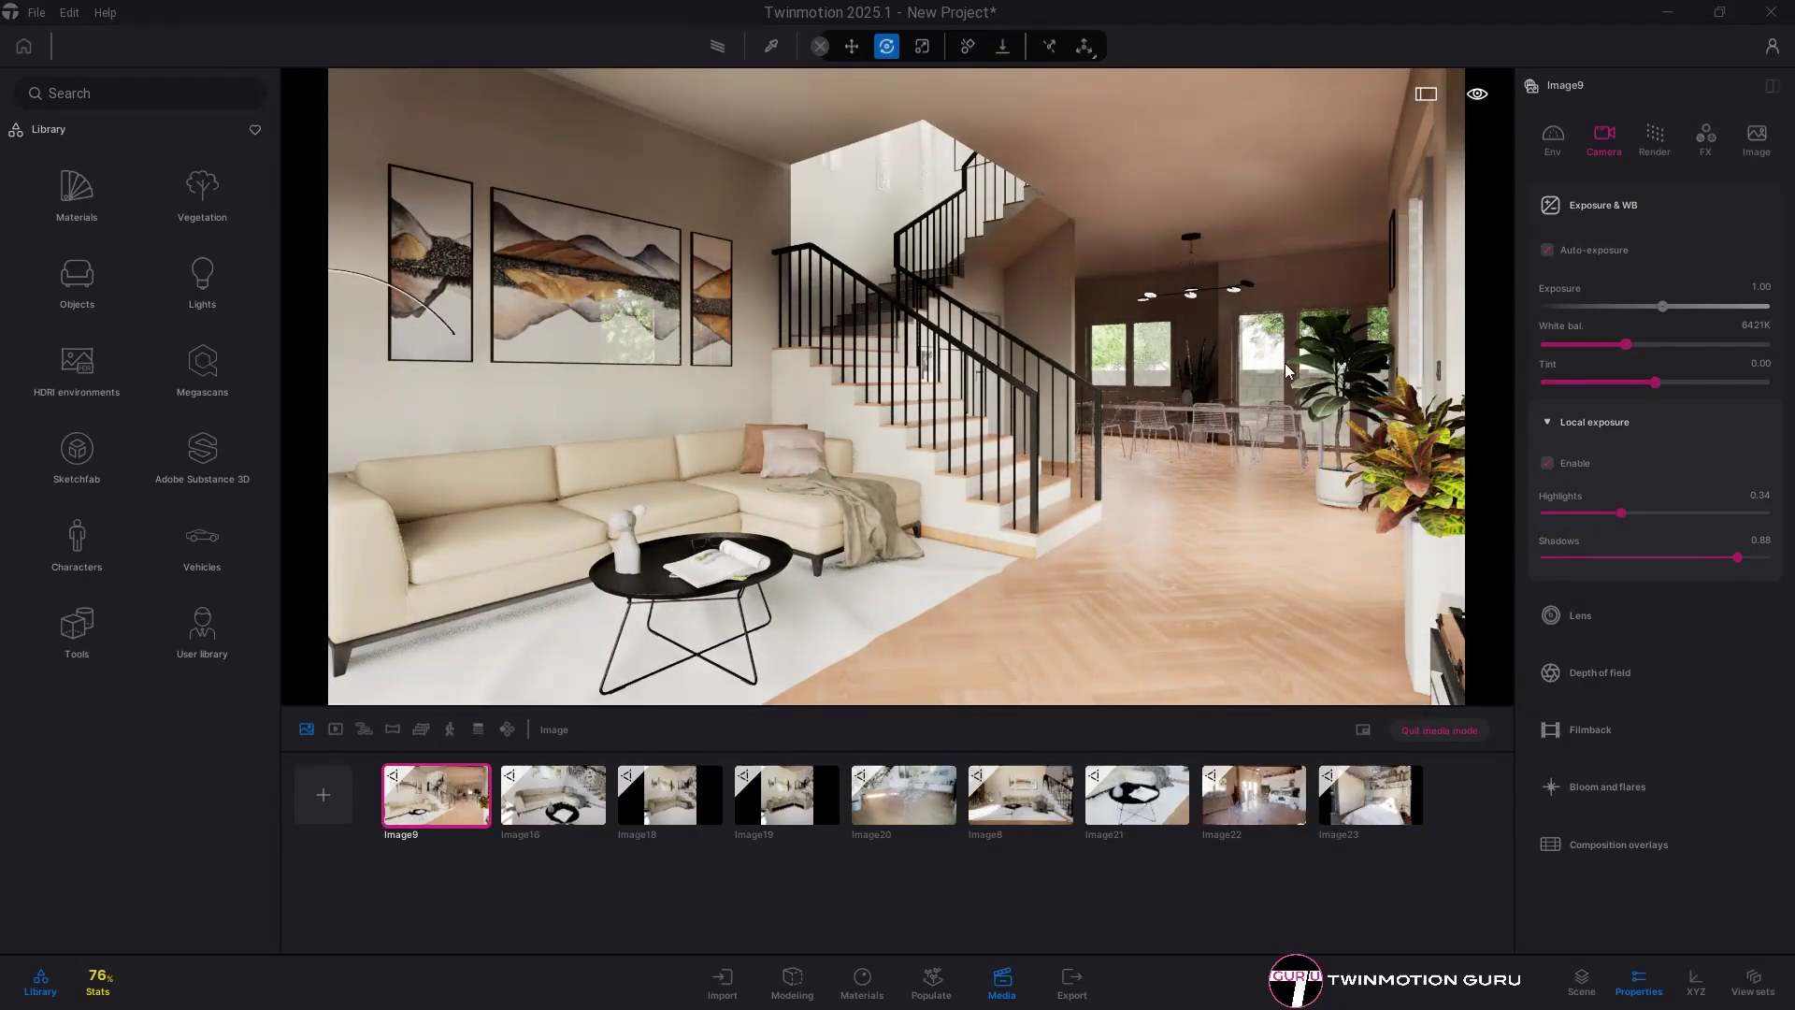
drag(1726, 556, 1646, 559)
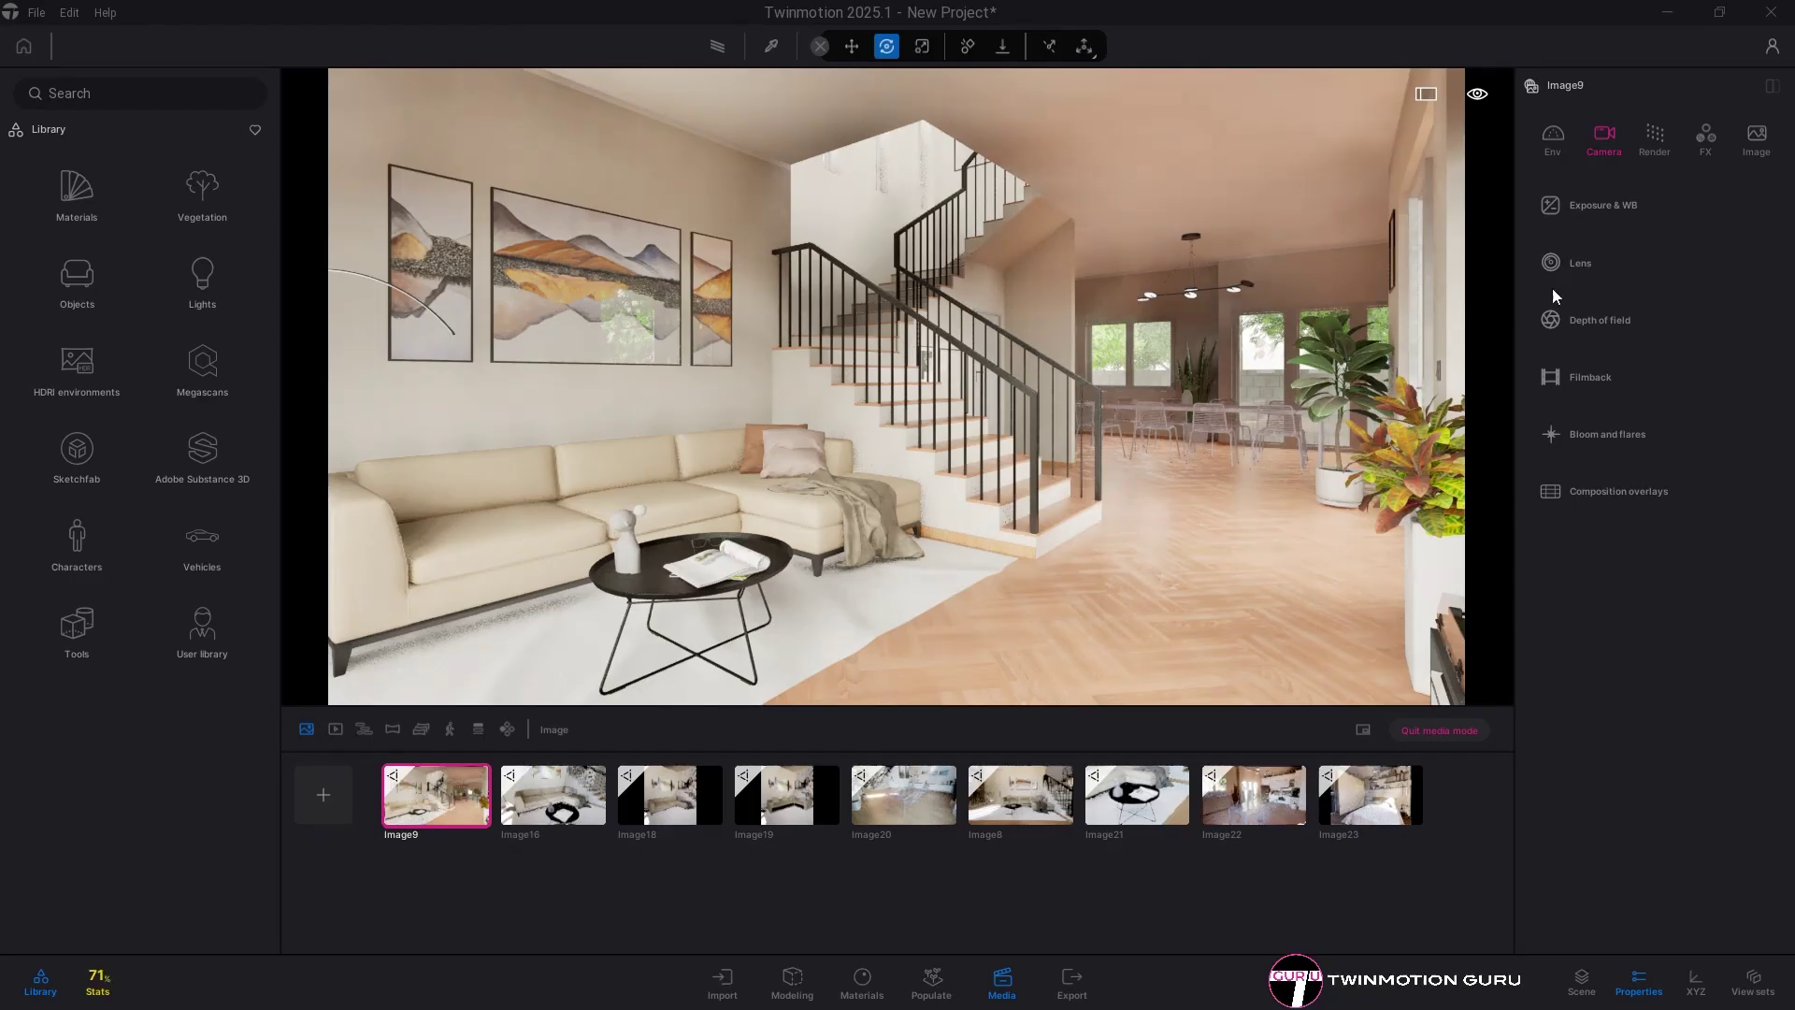
- Set Image9's colour grading to 44% contrast and 52% saturation, then show the saved images strip
click(1707, 140)
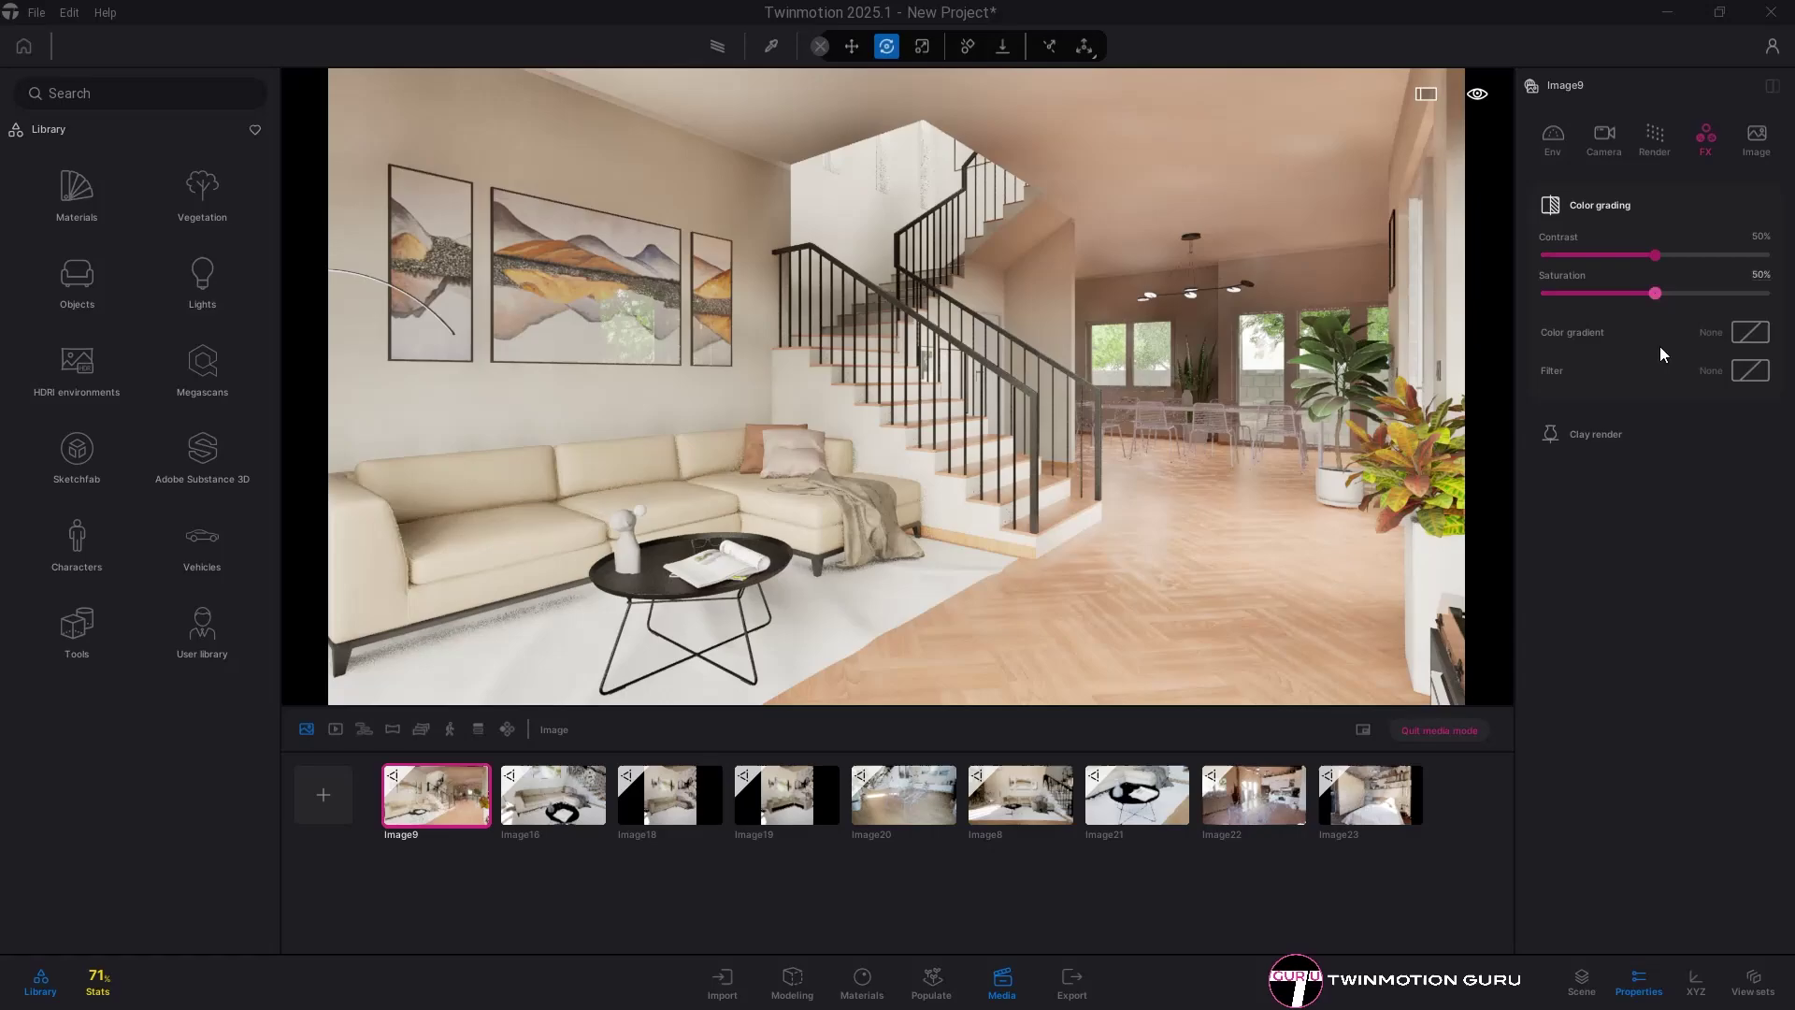
click(991, 982)
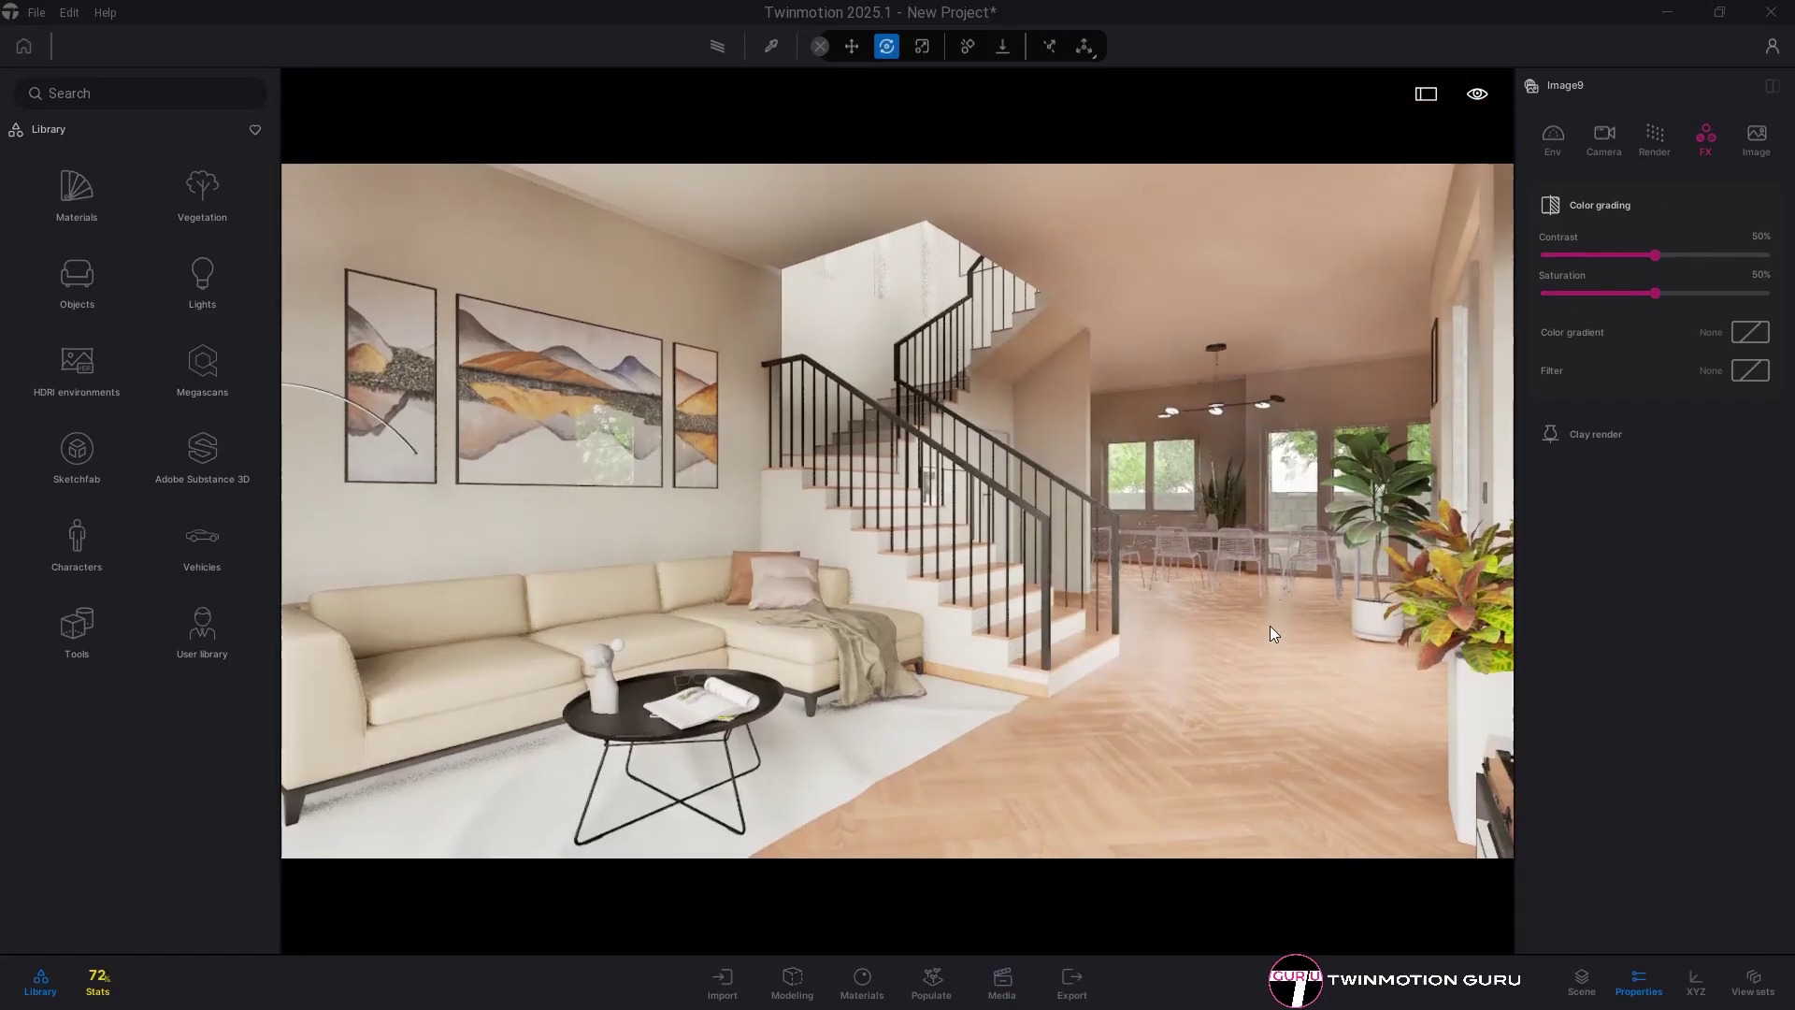
drag(1652, 262, 1633, 259)
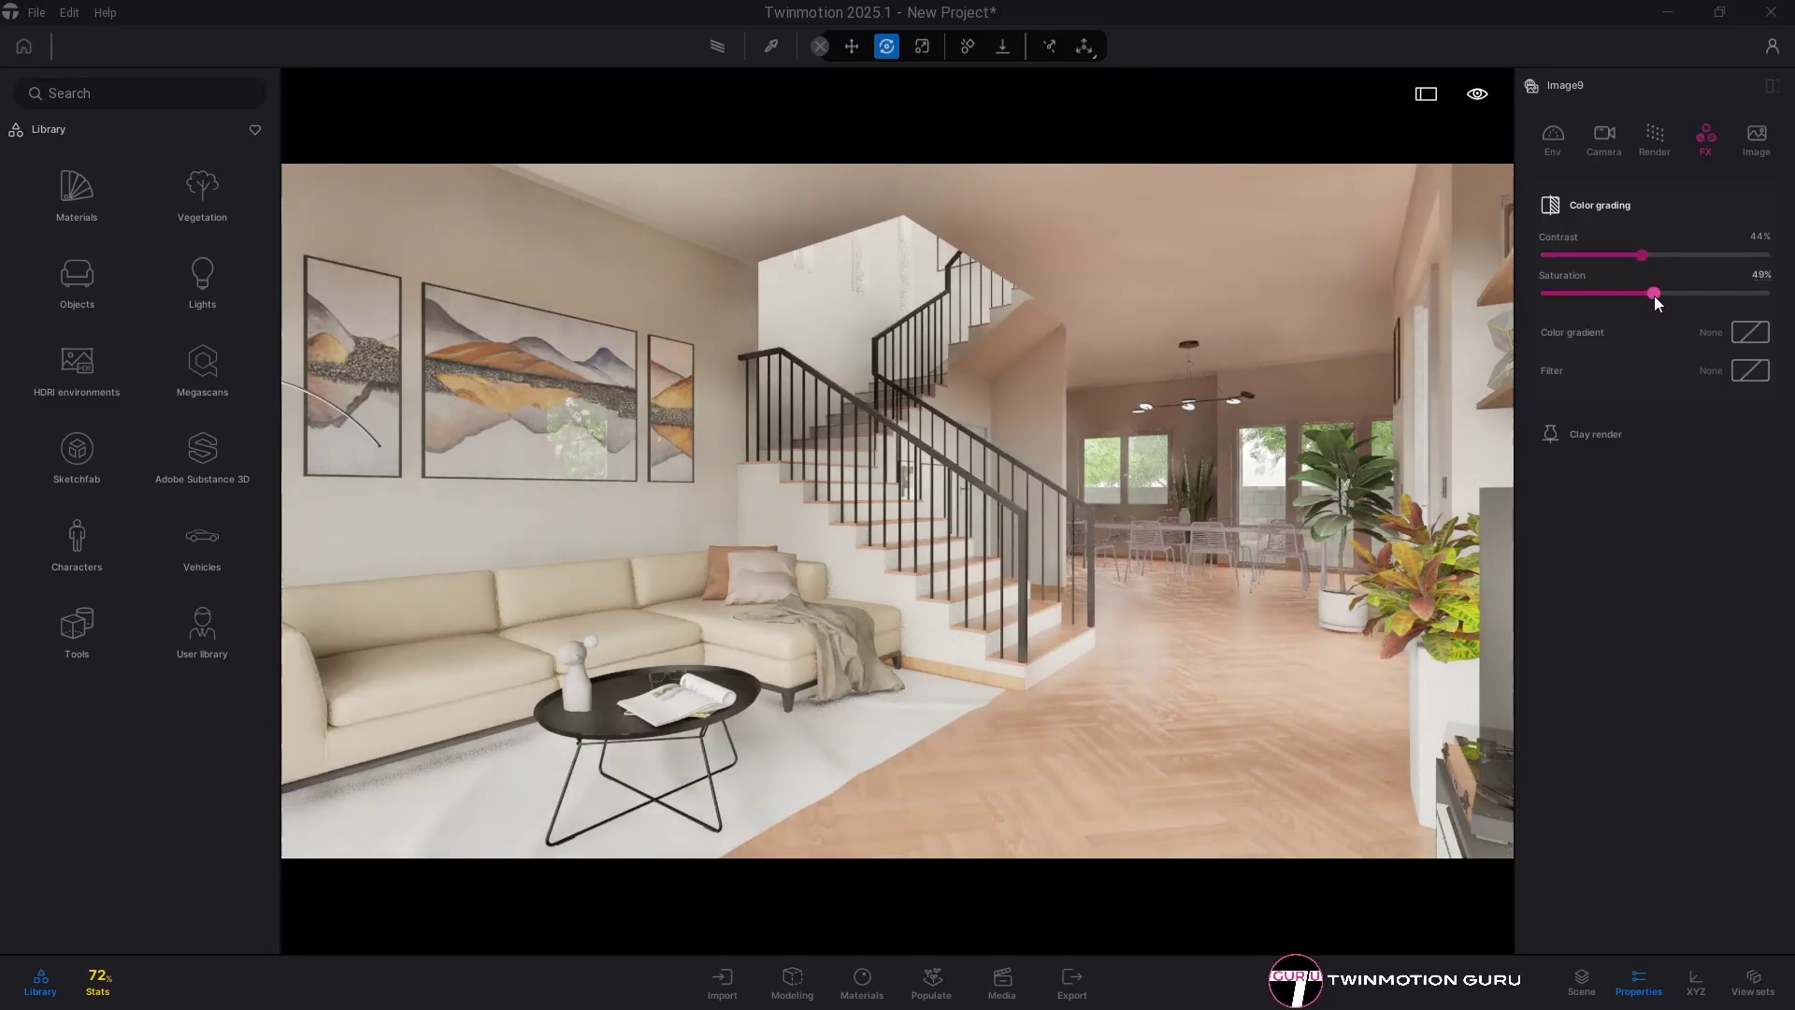
drag(1654, 294, 1644, 295)
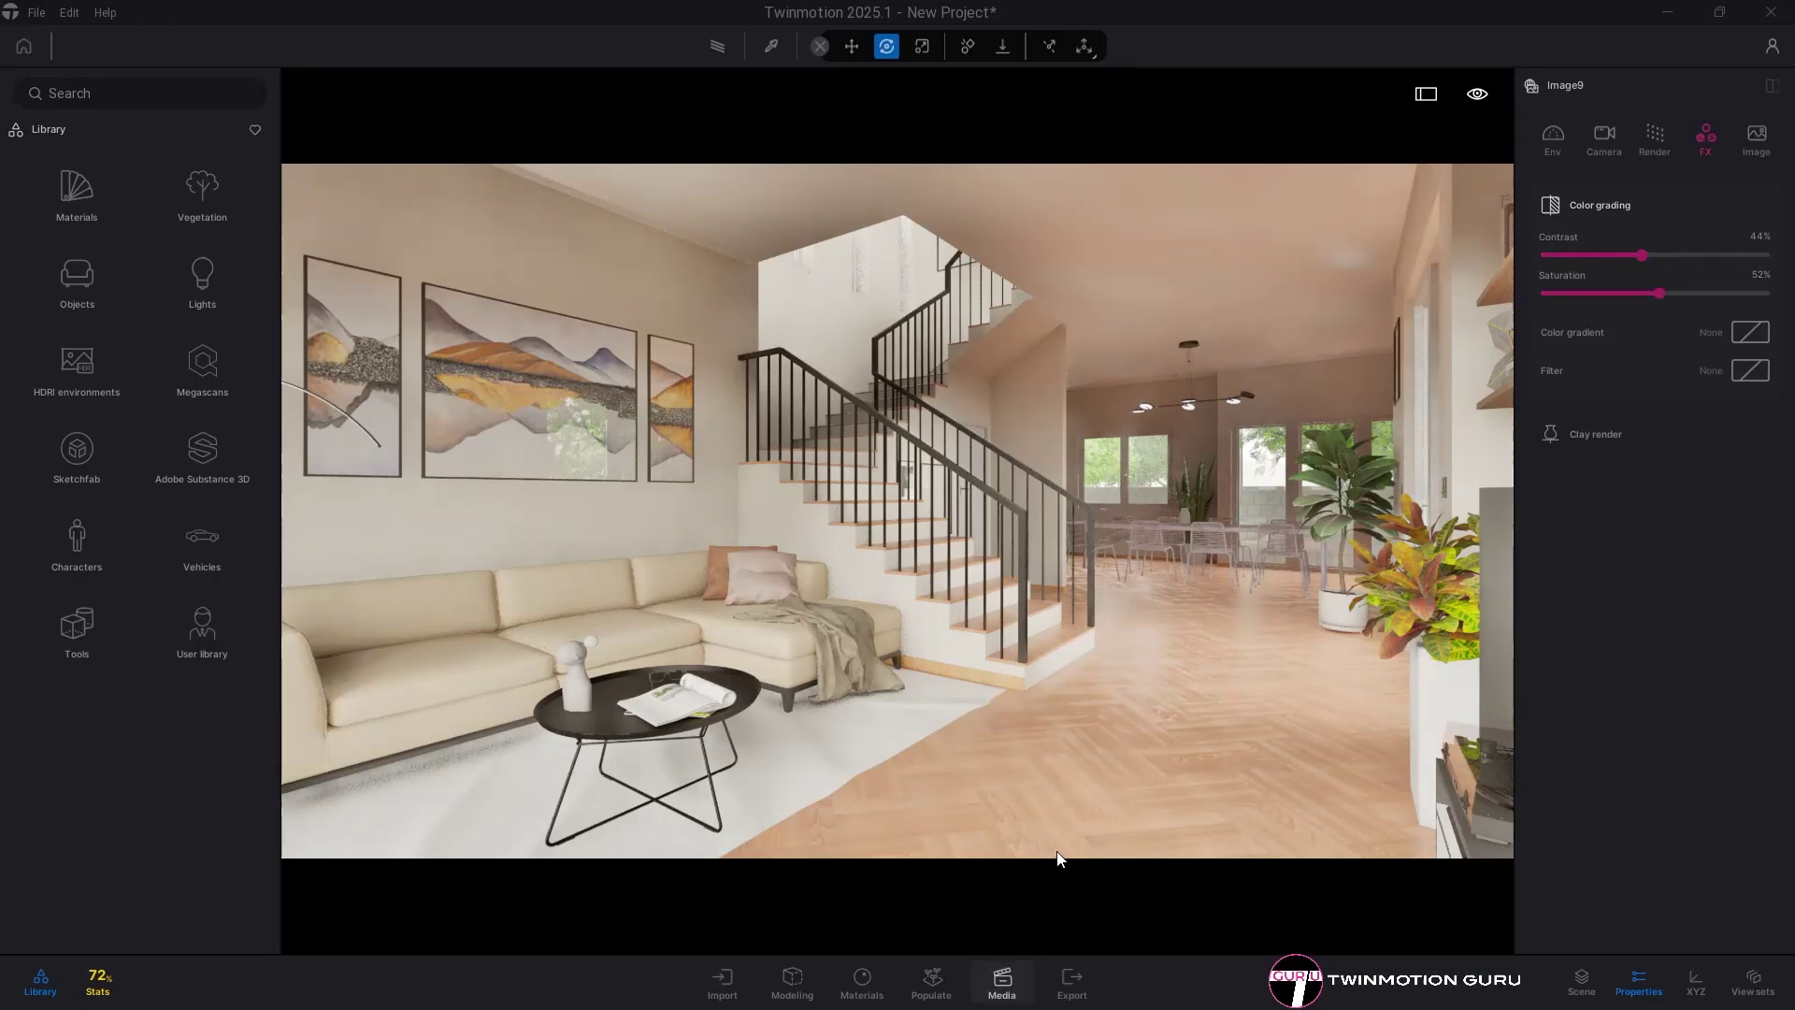
click(1062, 820)
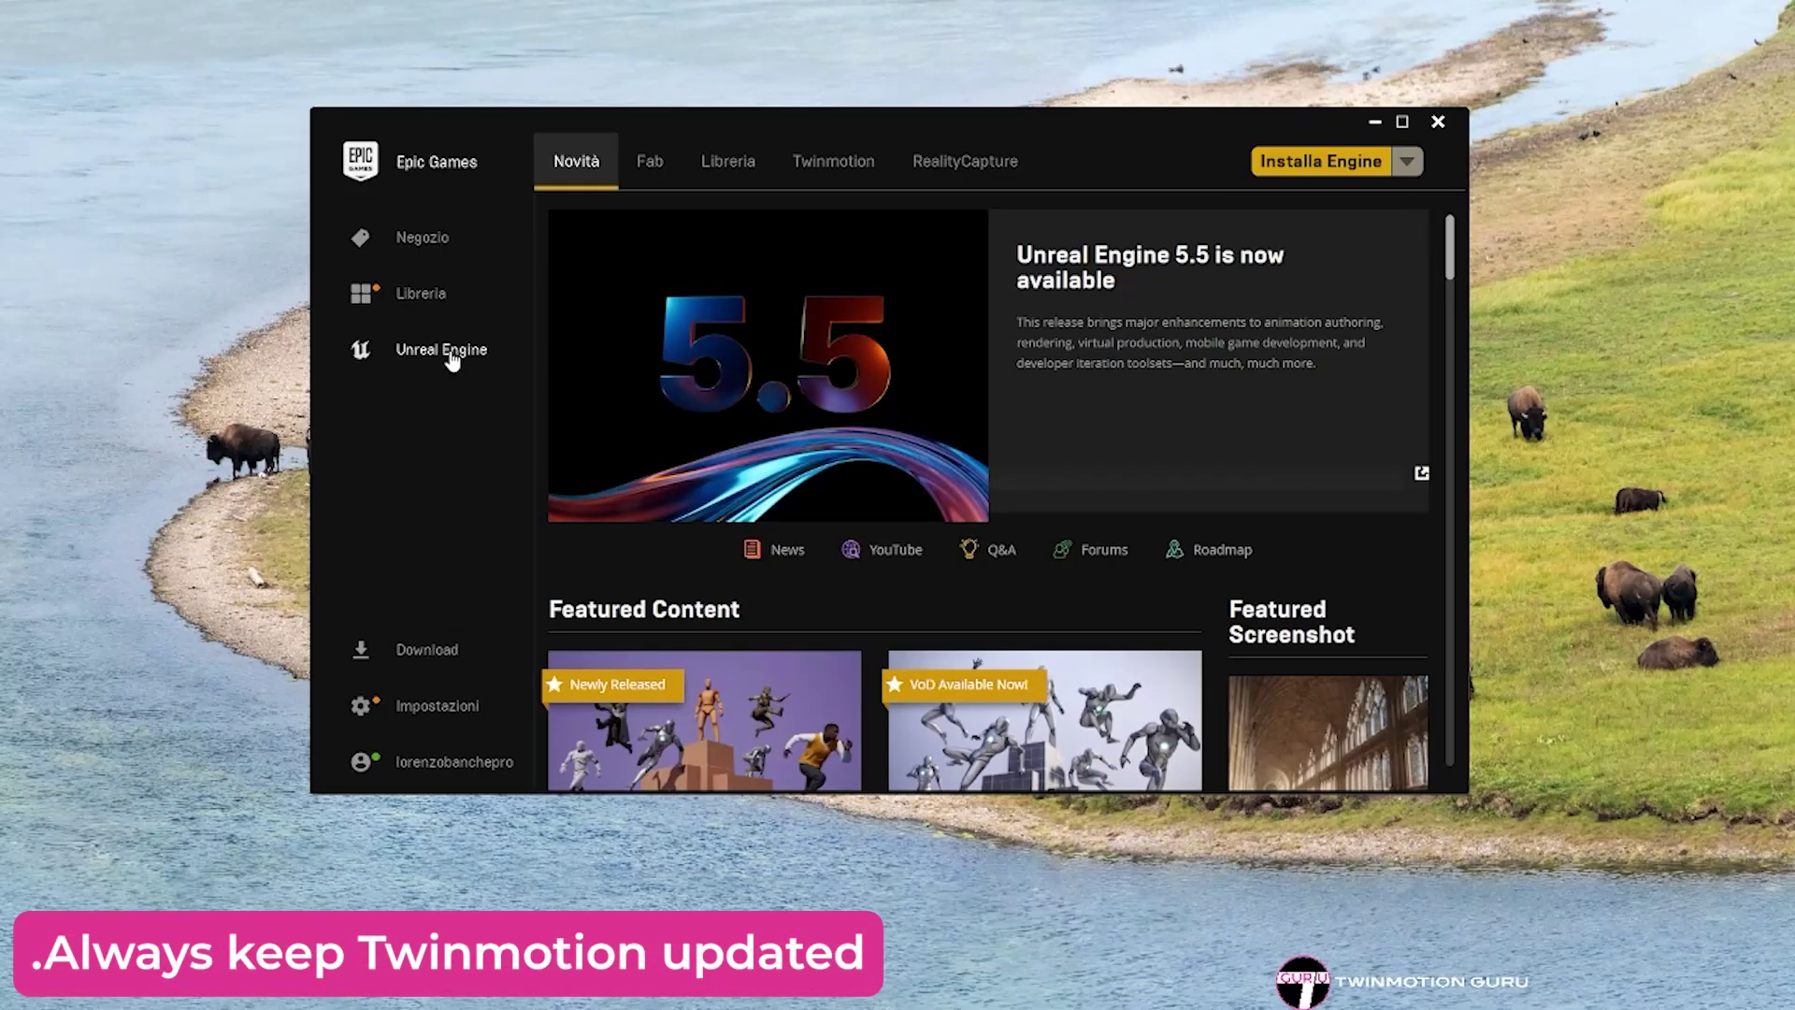
- Select Twinmotion 2025.1 Preview in the launcher's Twinmotion tab and install it
click(819, 174)
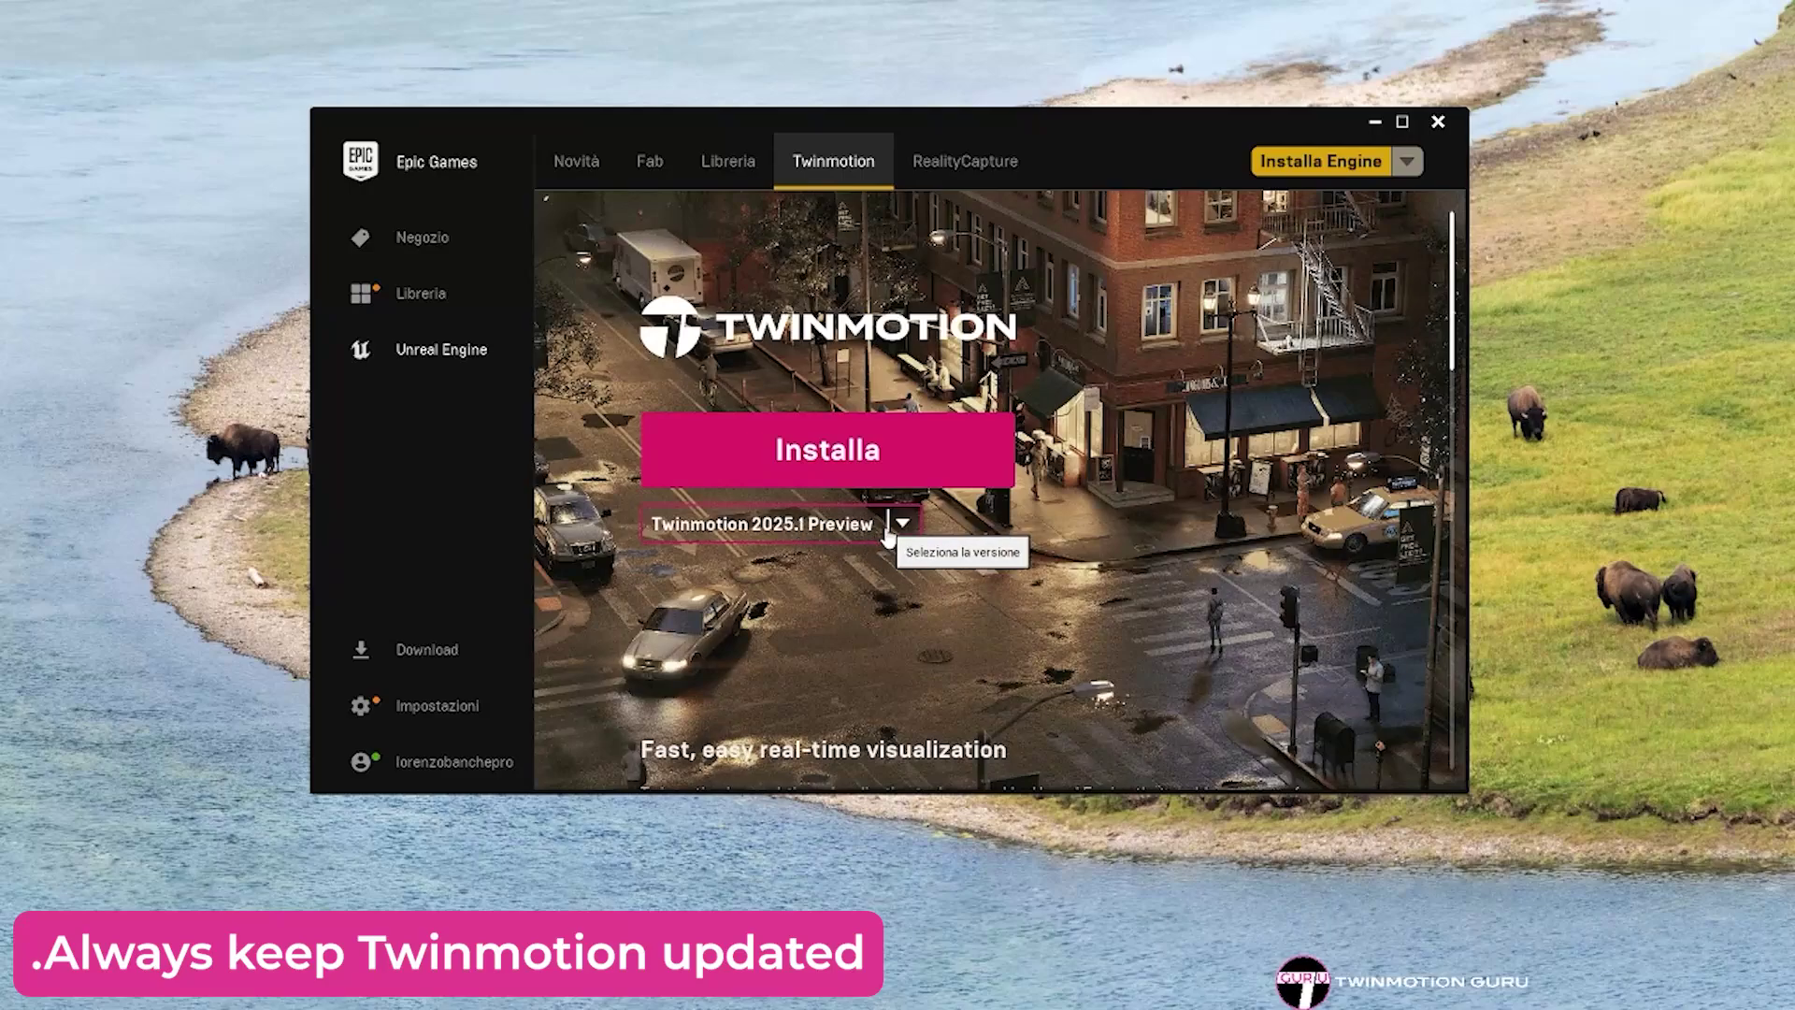
click(888, 529)
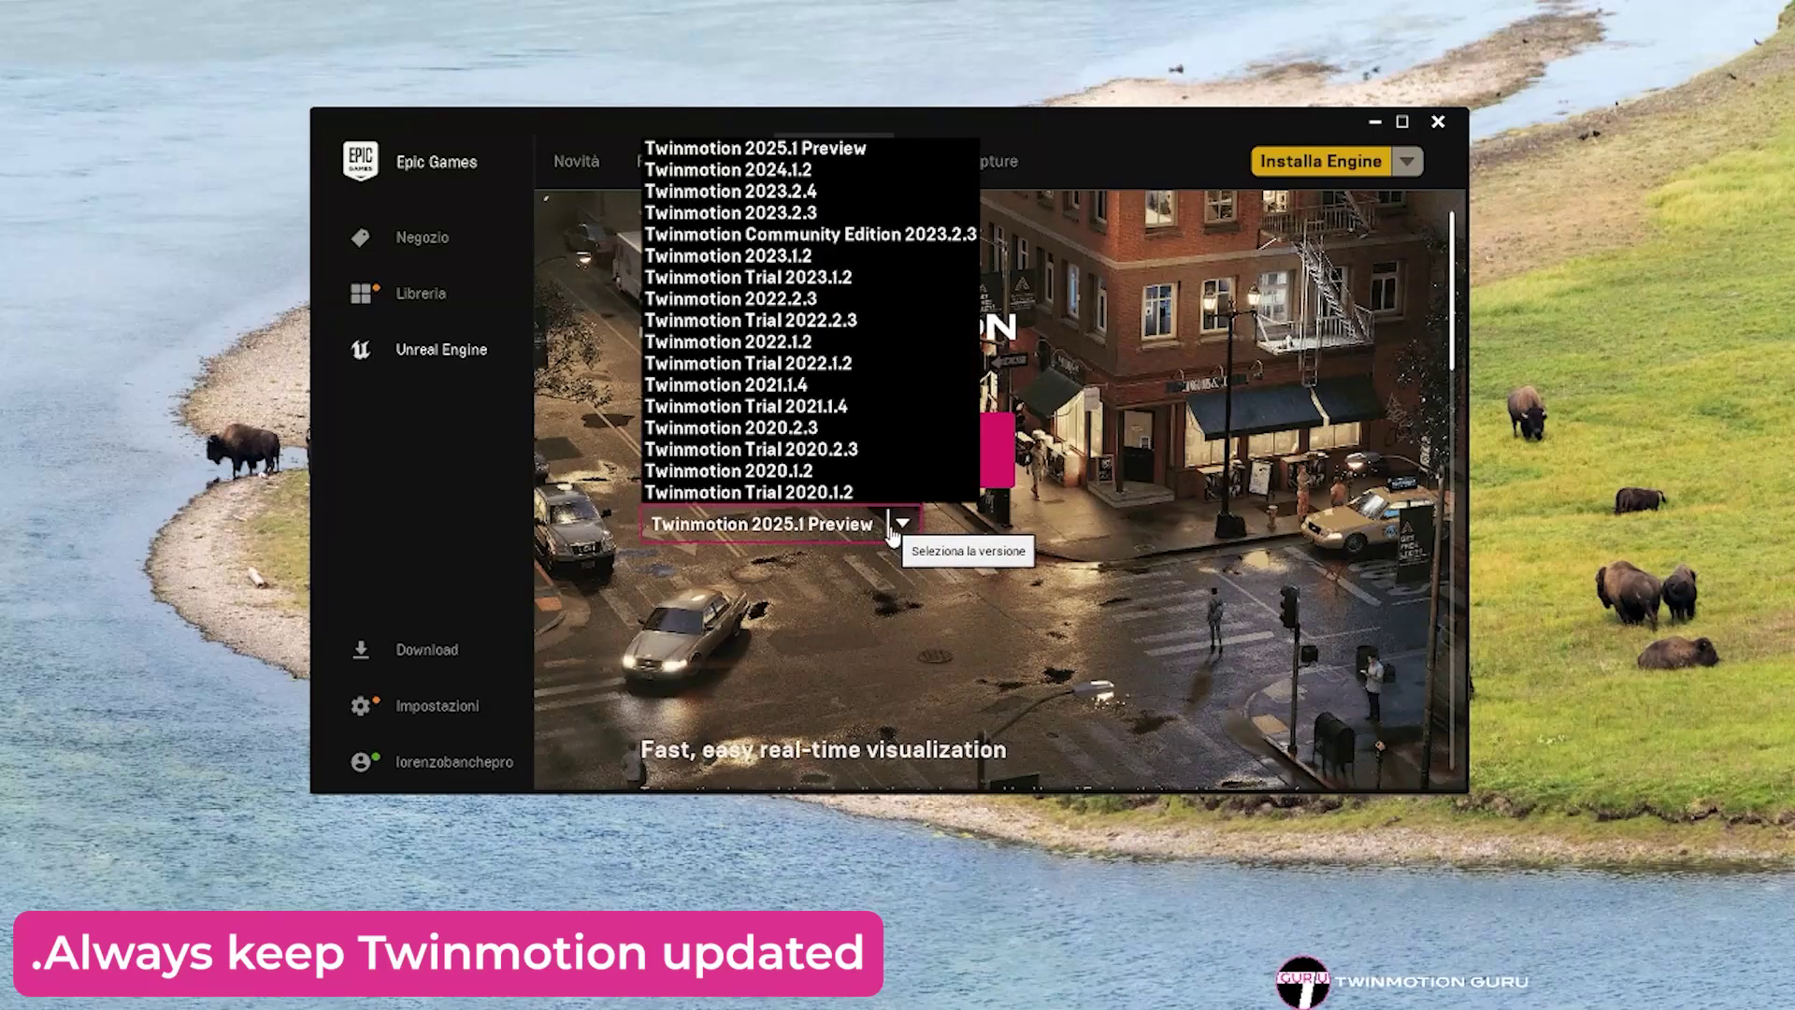
click(810, 150)
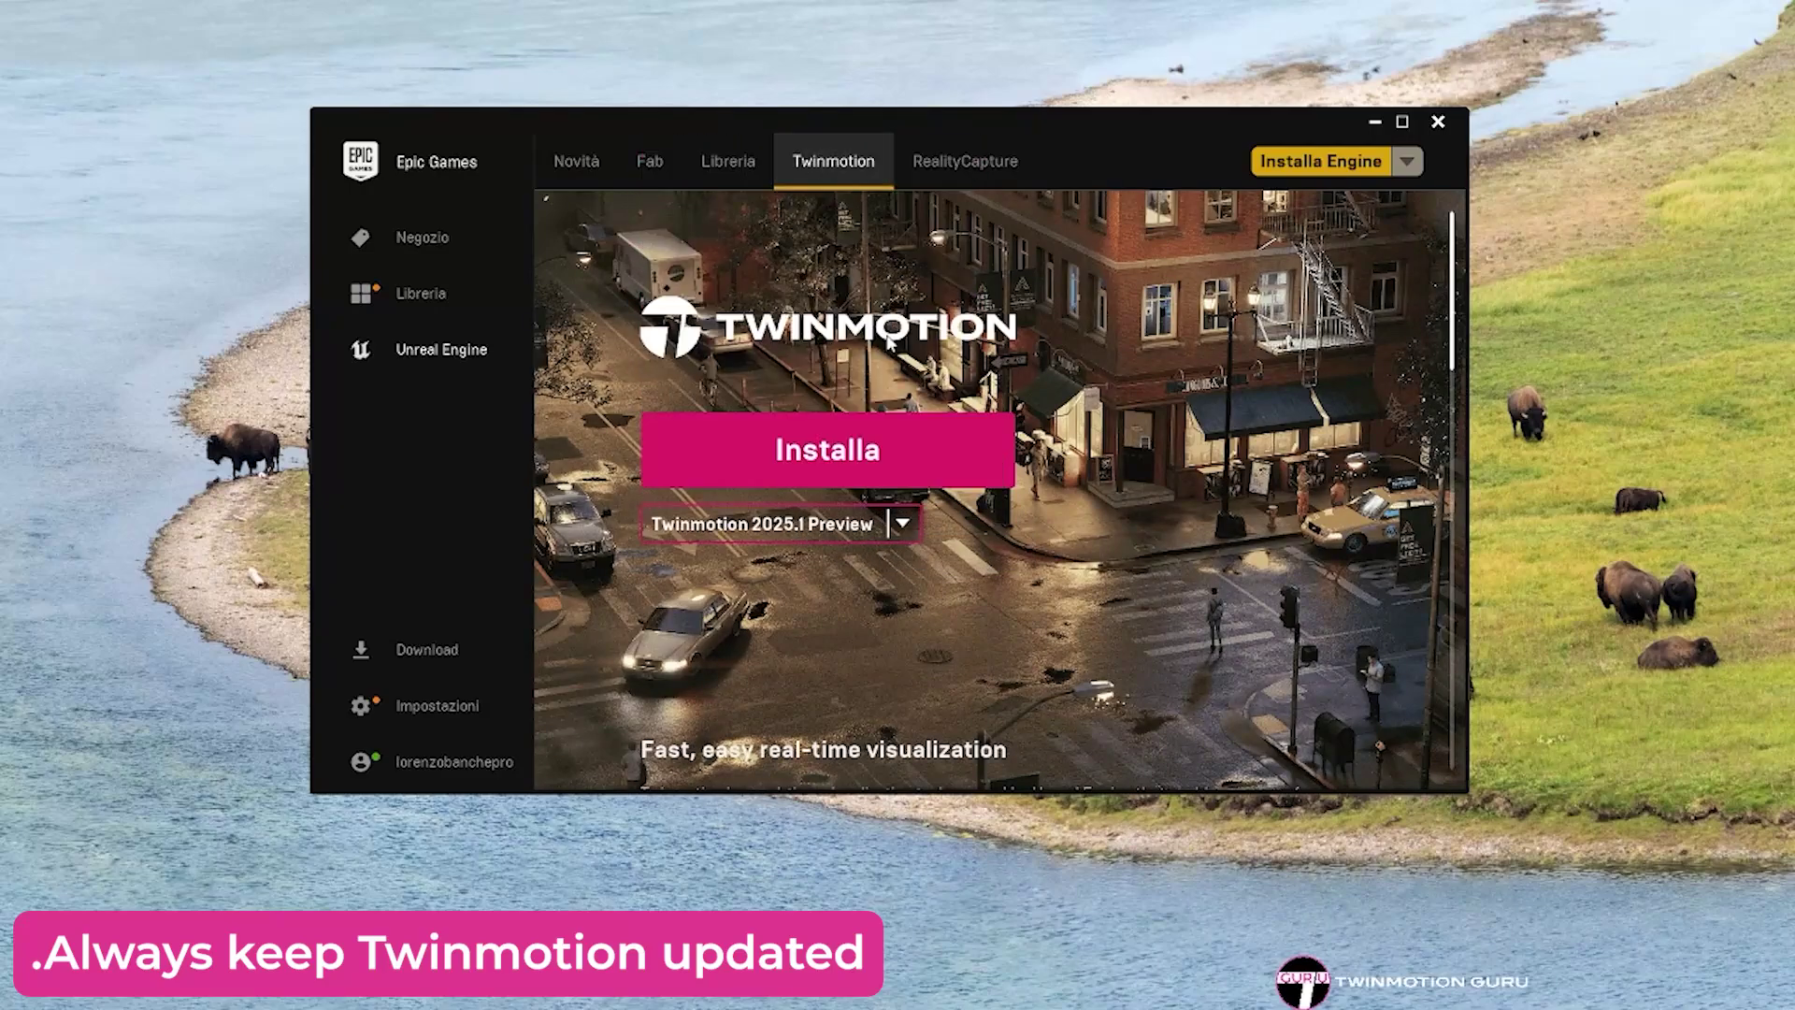
click(844, 458)
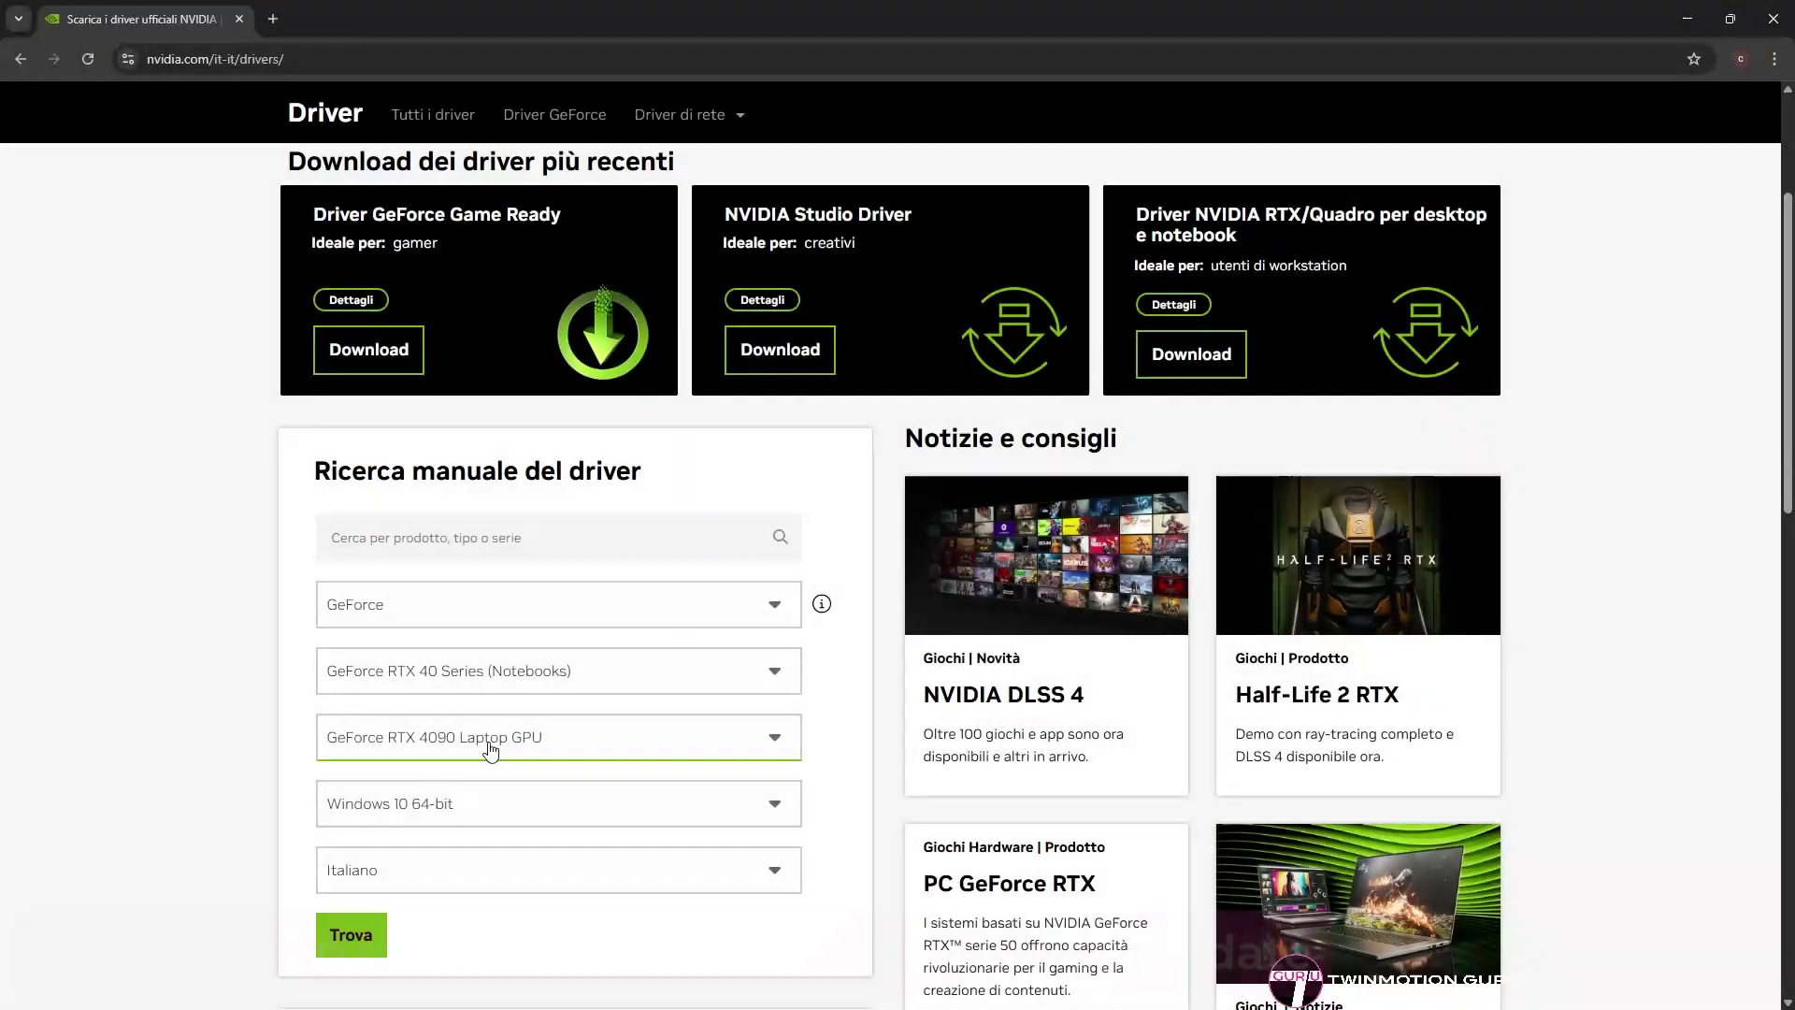
- Find and download the NVIDIA Studio Driver for the GeForce RTX 4080 Laptop GPU
click(486, 740)
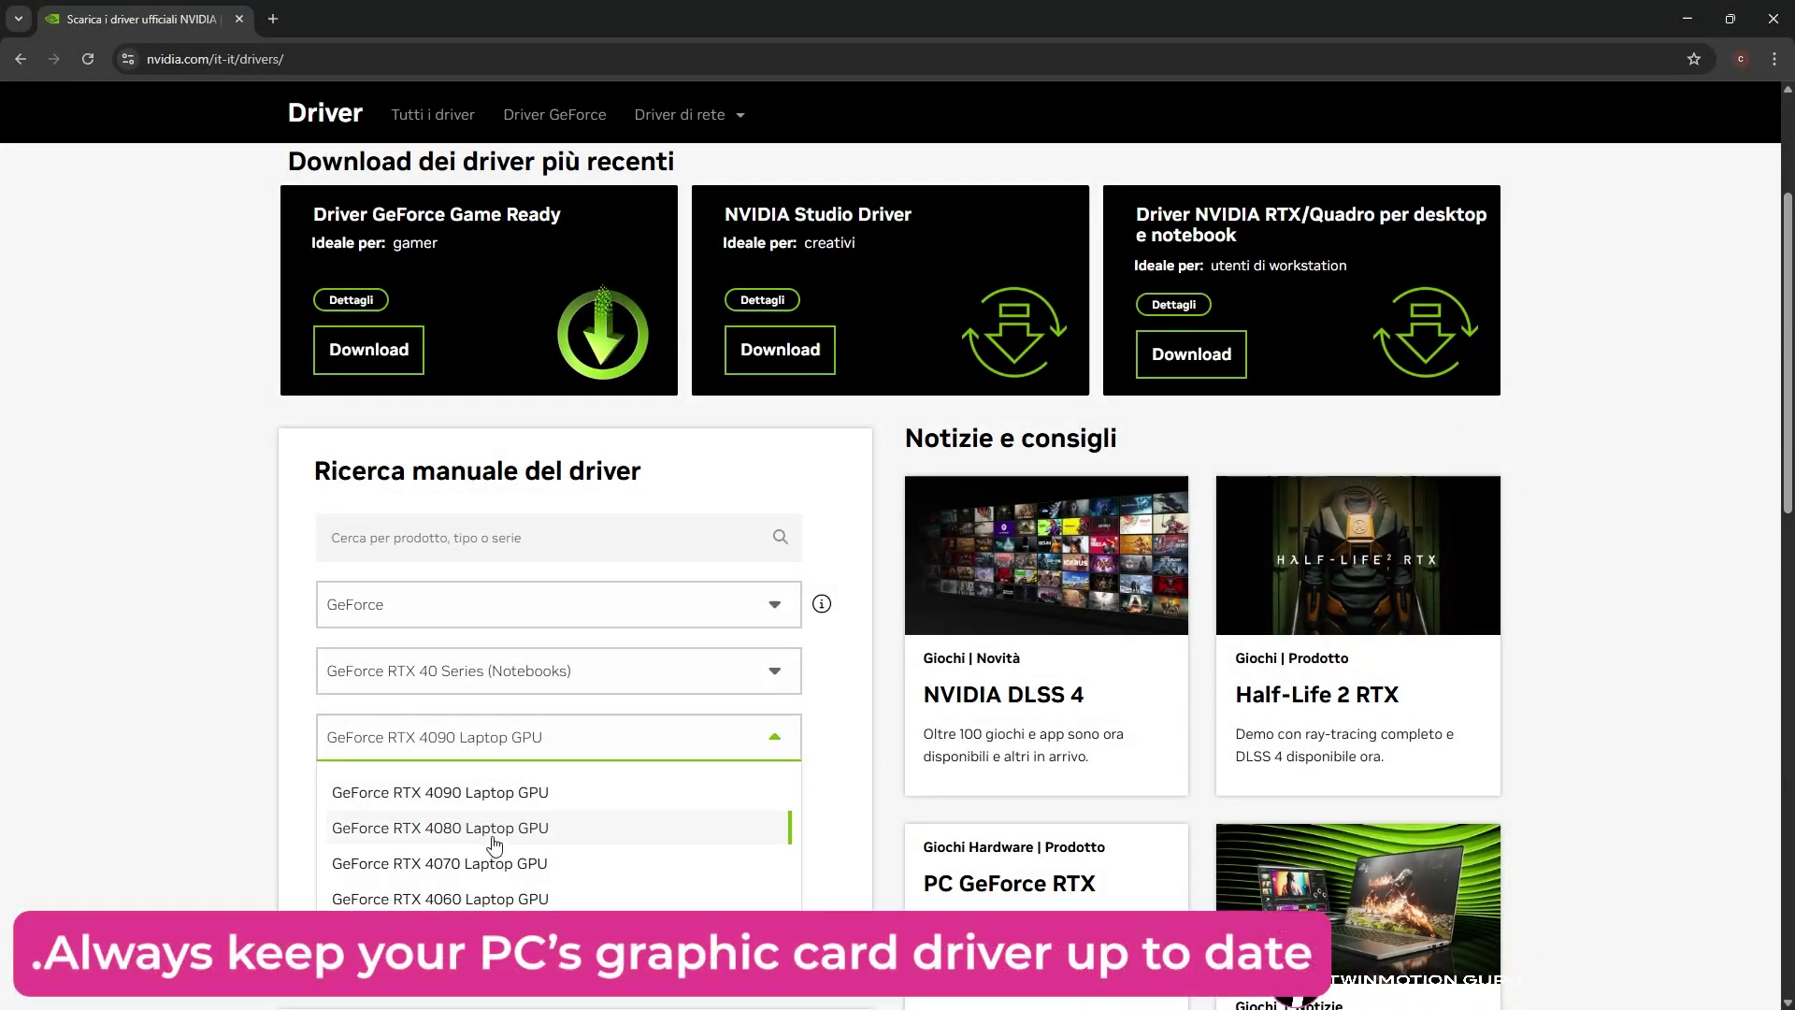
click(495, 829)
click(355, 944)
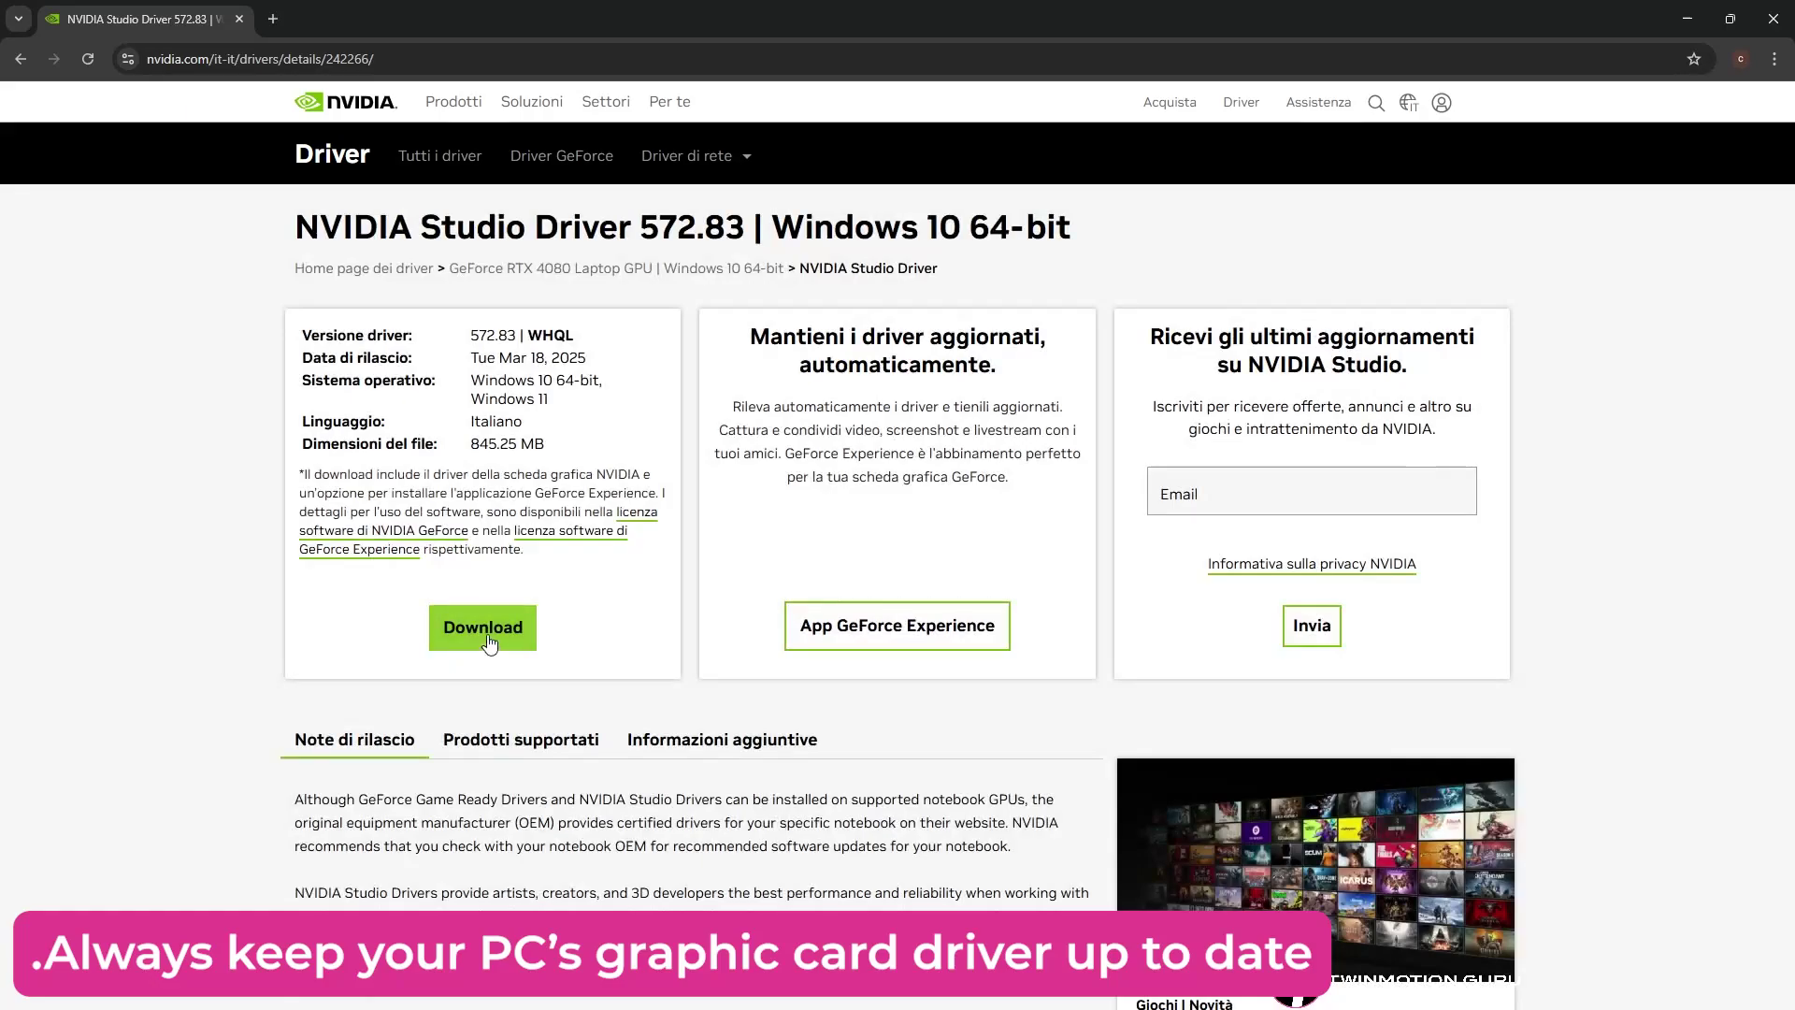
click(483, 628)
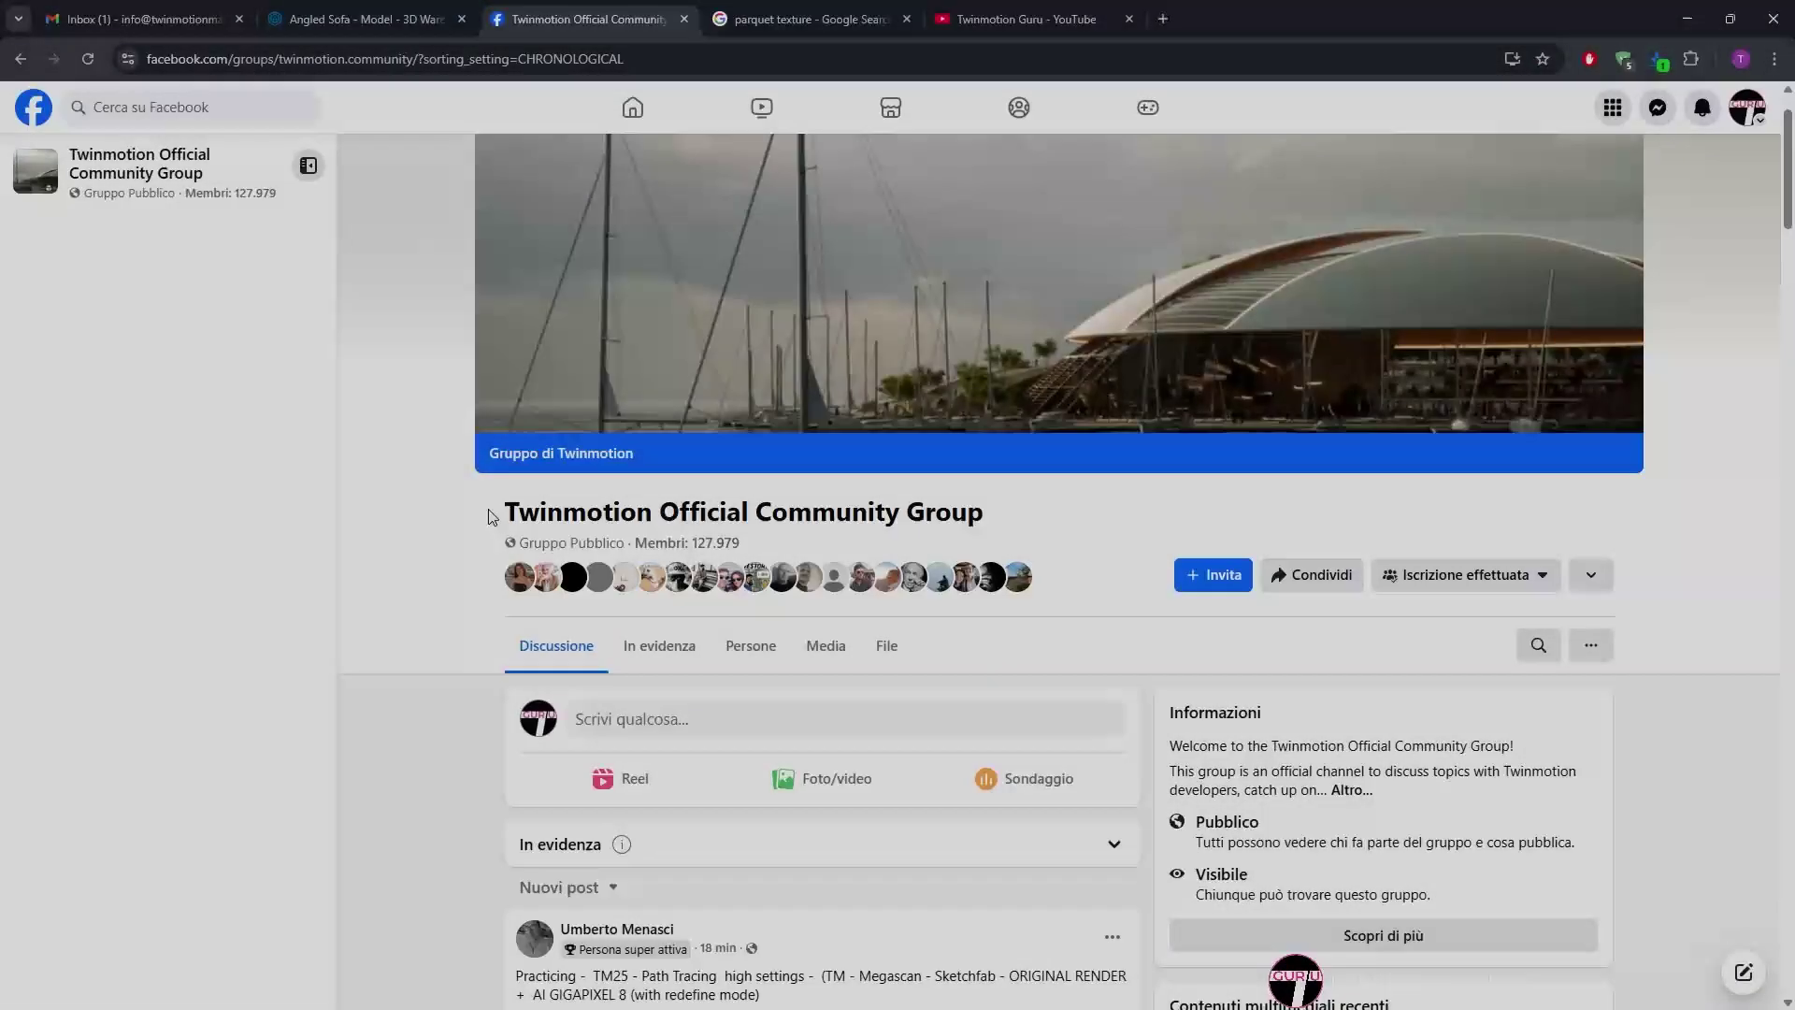
drag(495, 513, 965, 526)
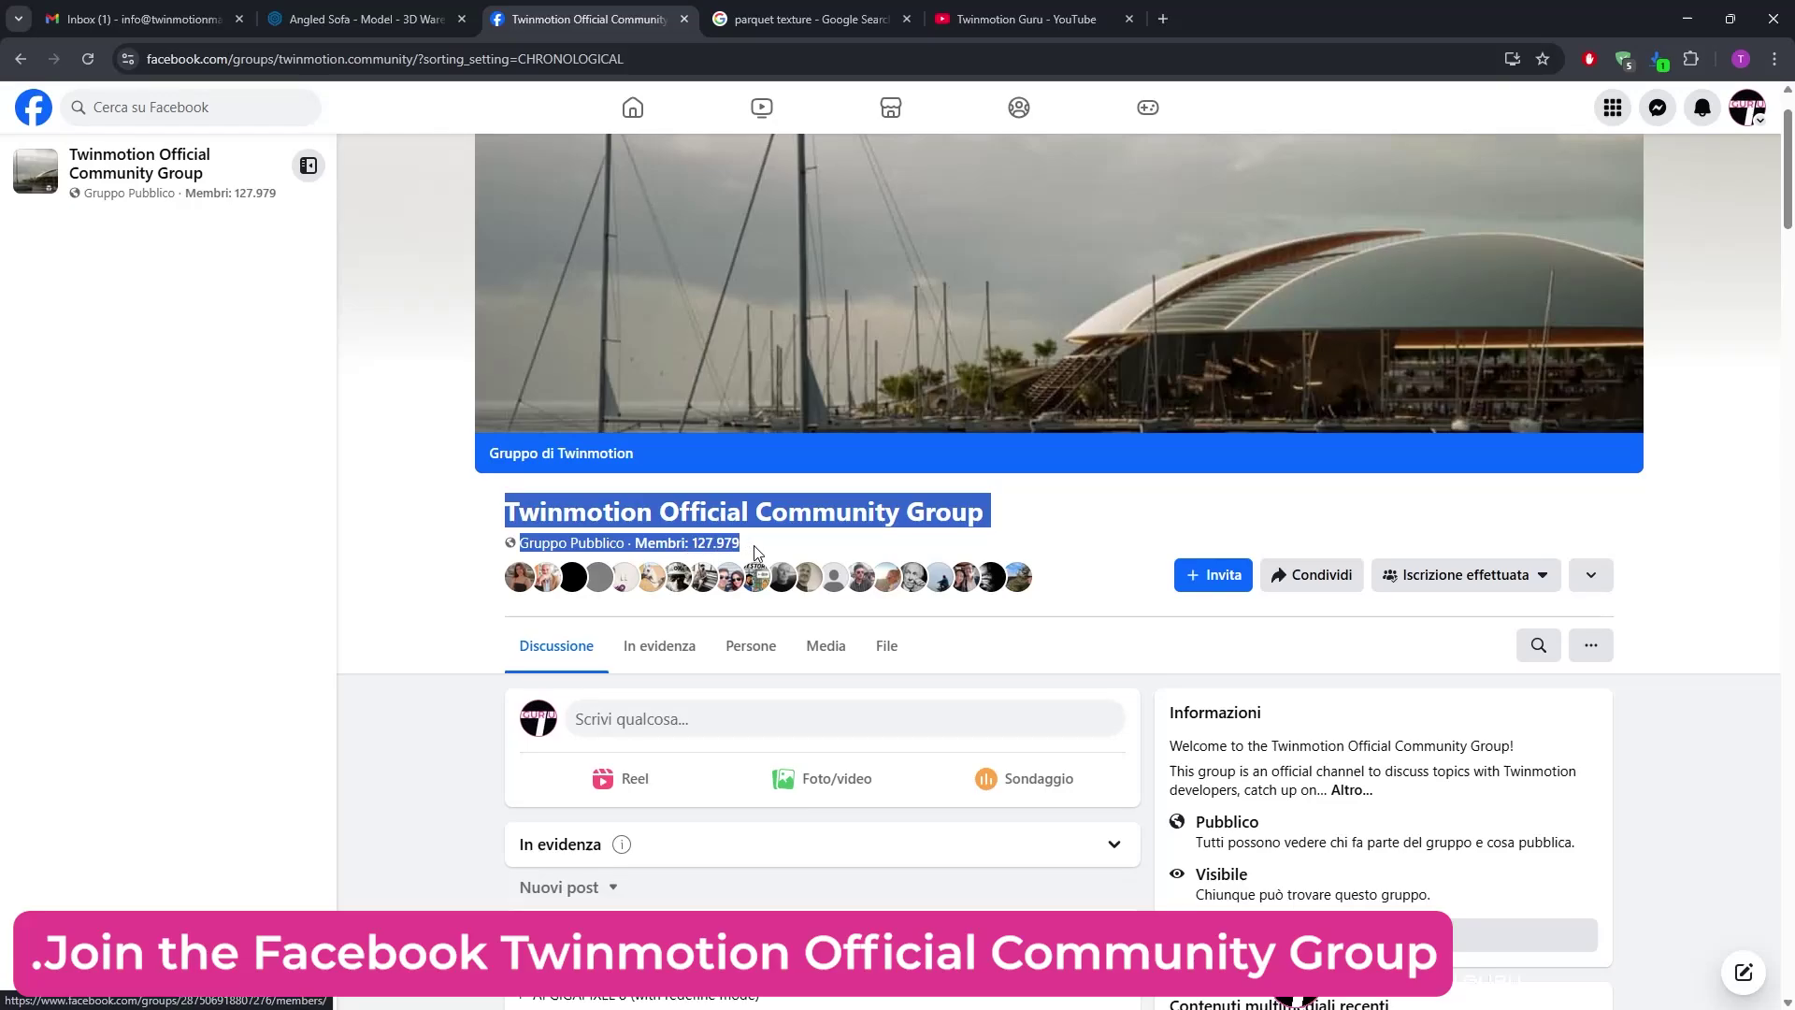
click(452, 577)
scroll(454, 608, down, 6)
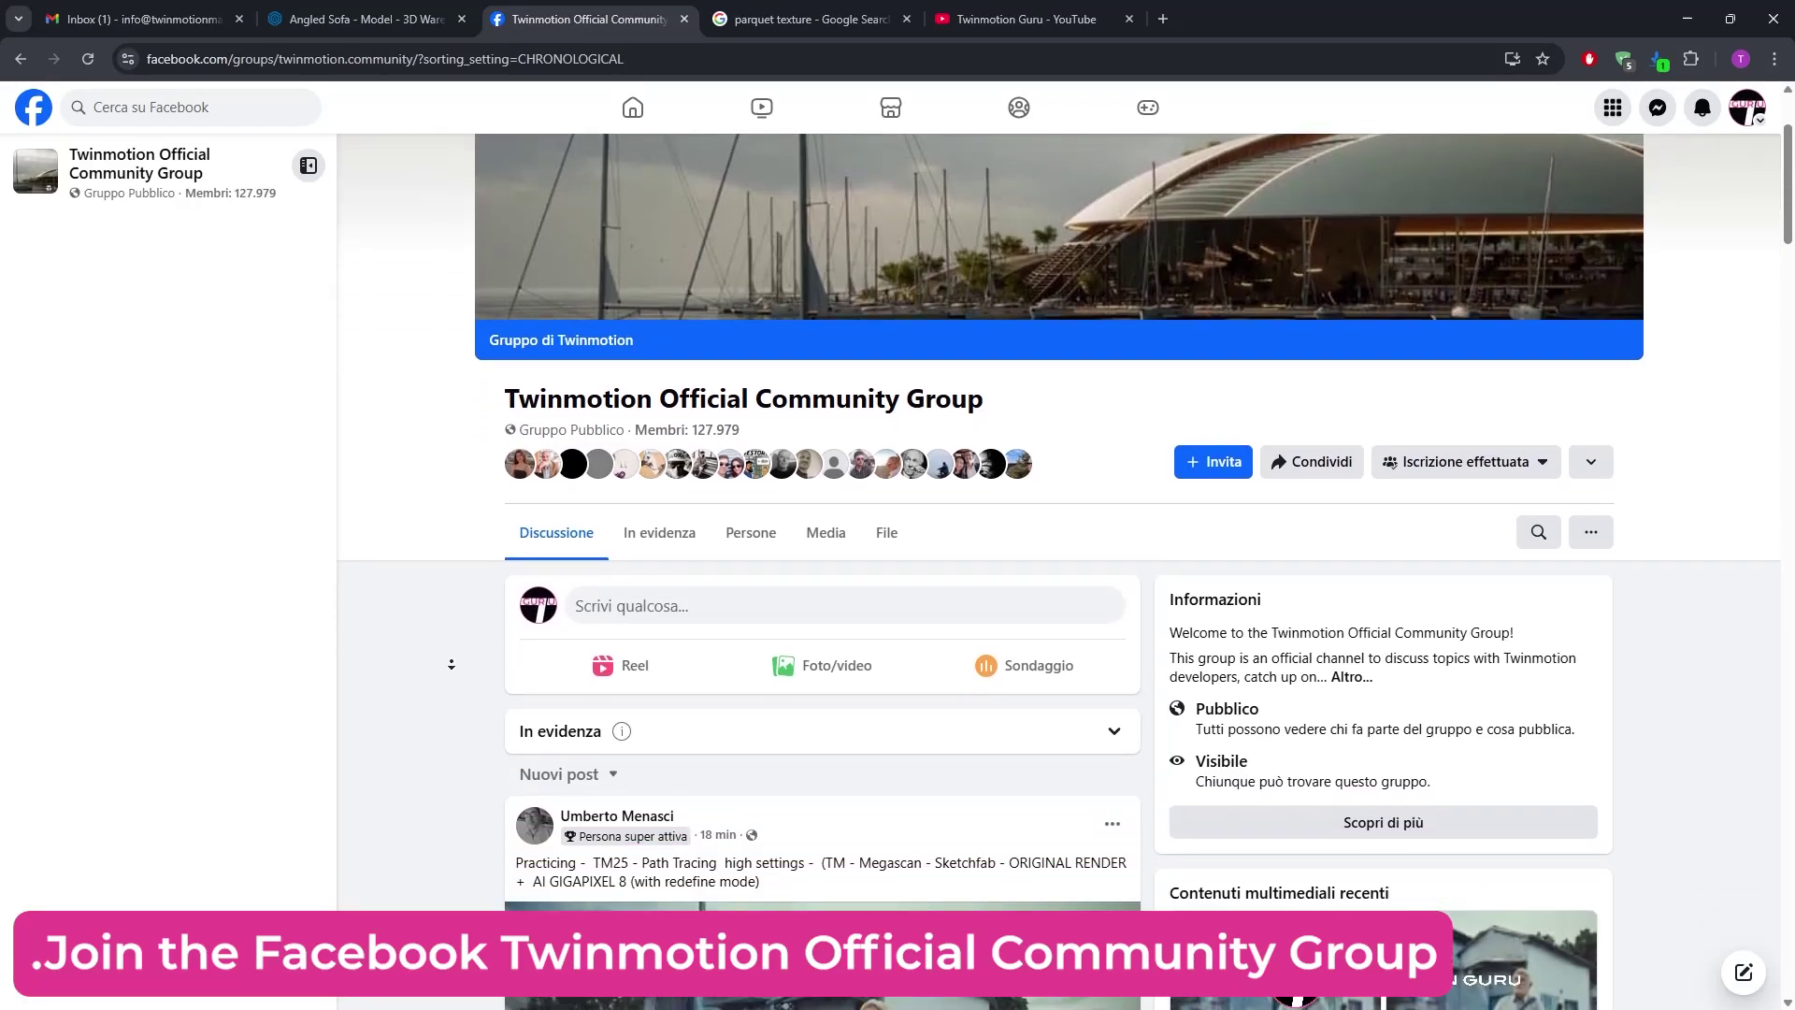
scroll(453, 651, down, 14)
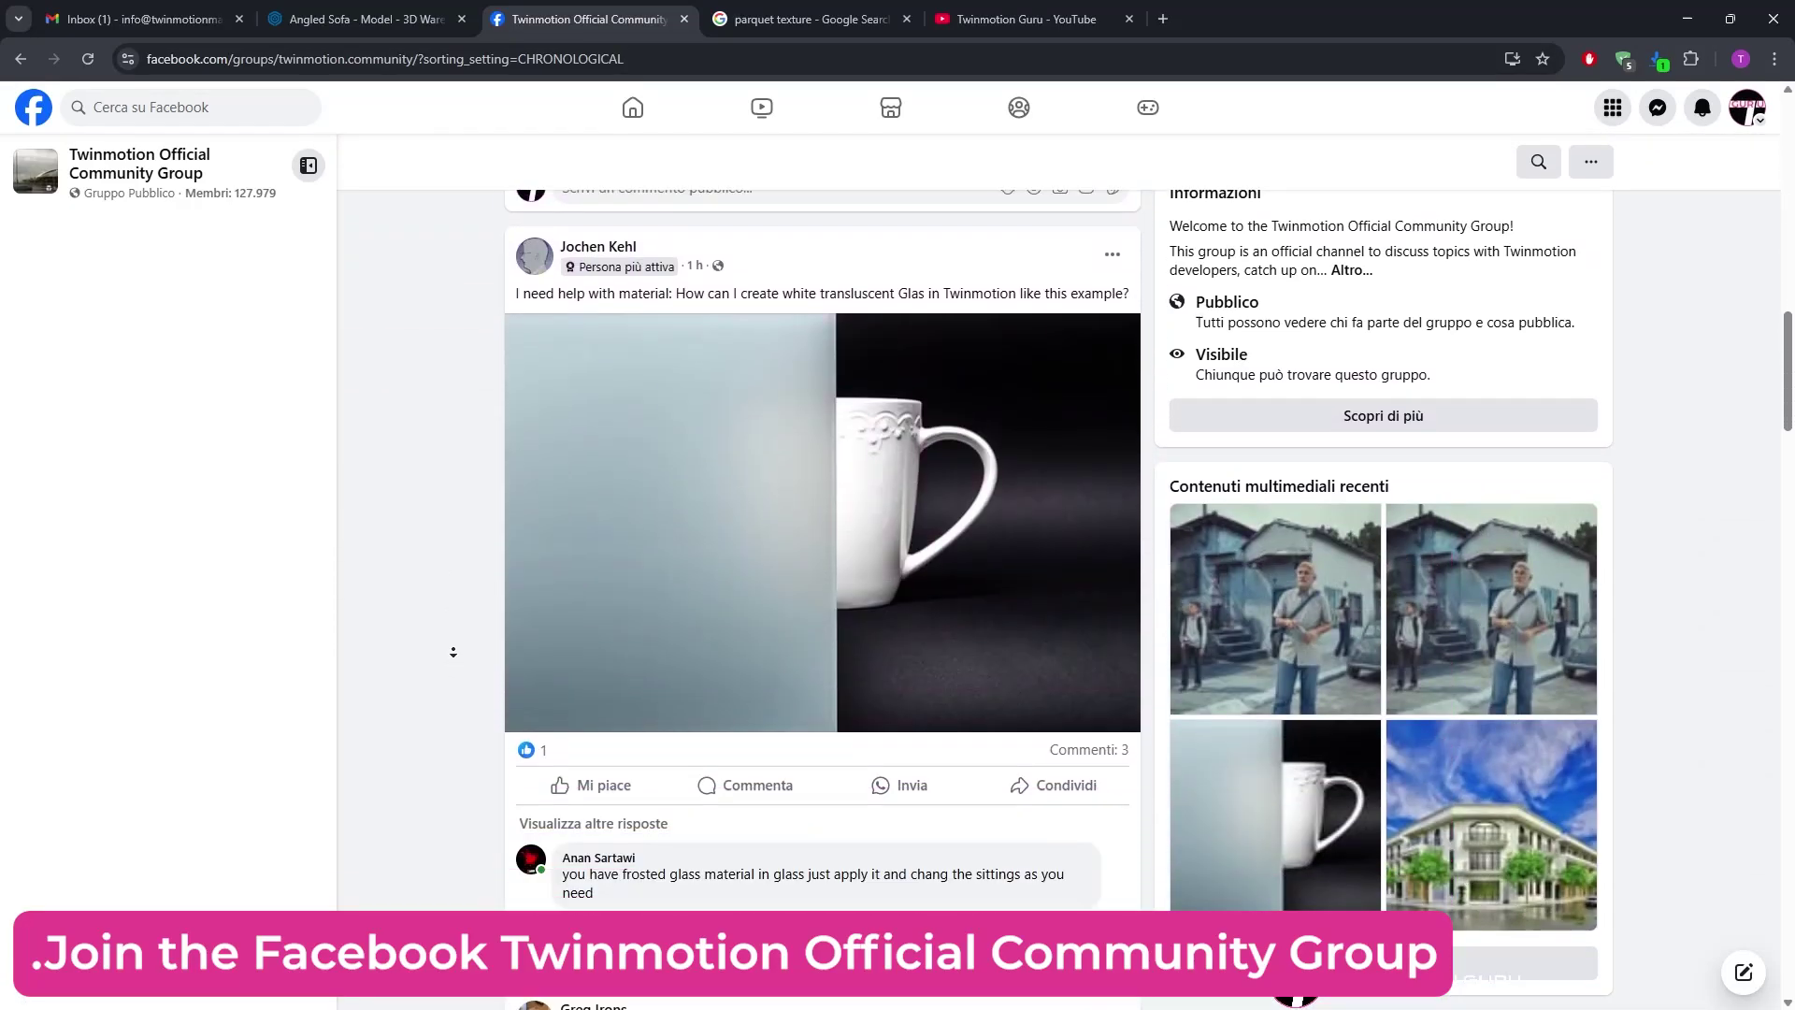
scroll(454, 652, down, 12)
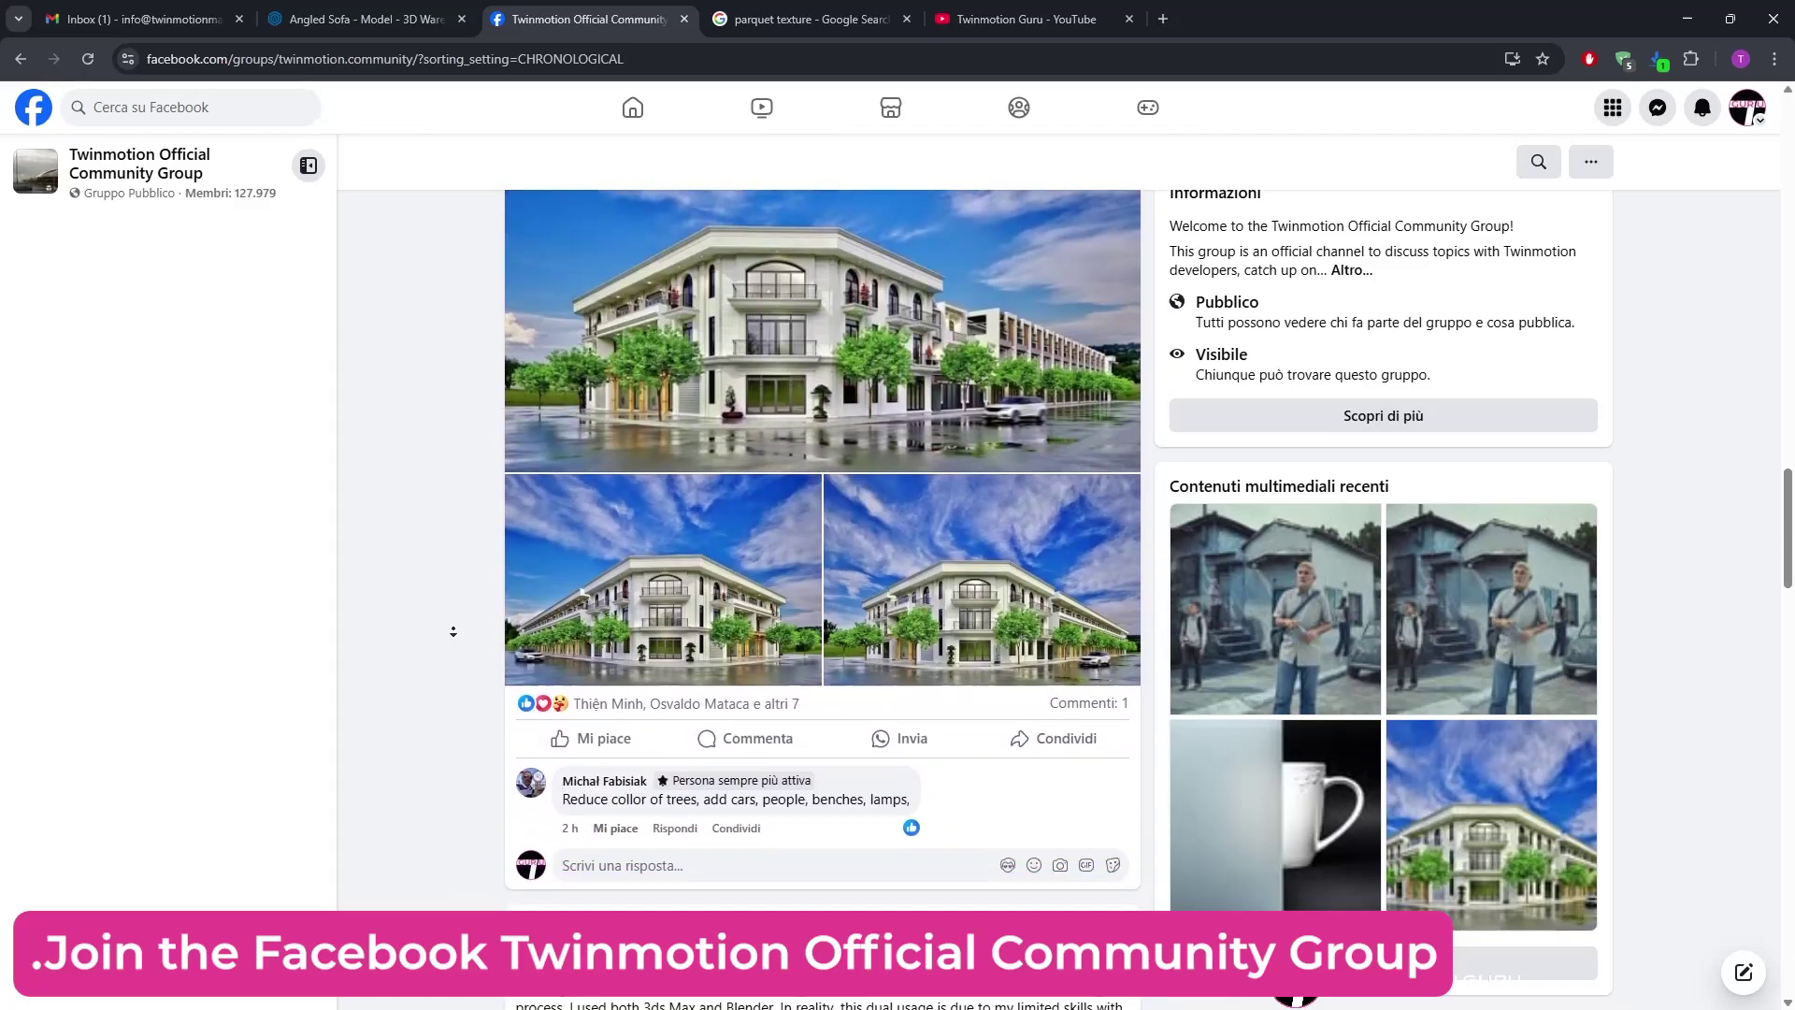
scroll(454, 644, down, 6)
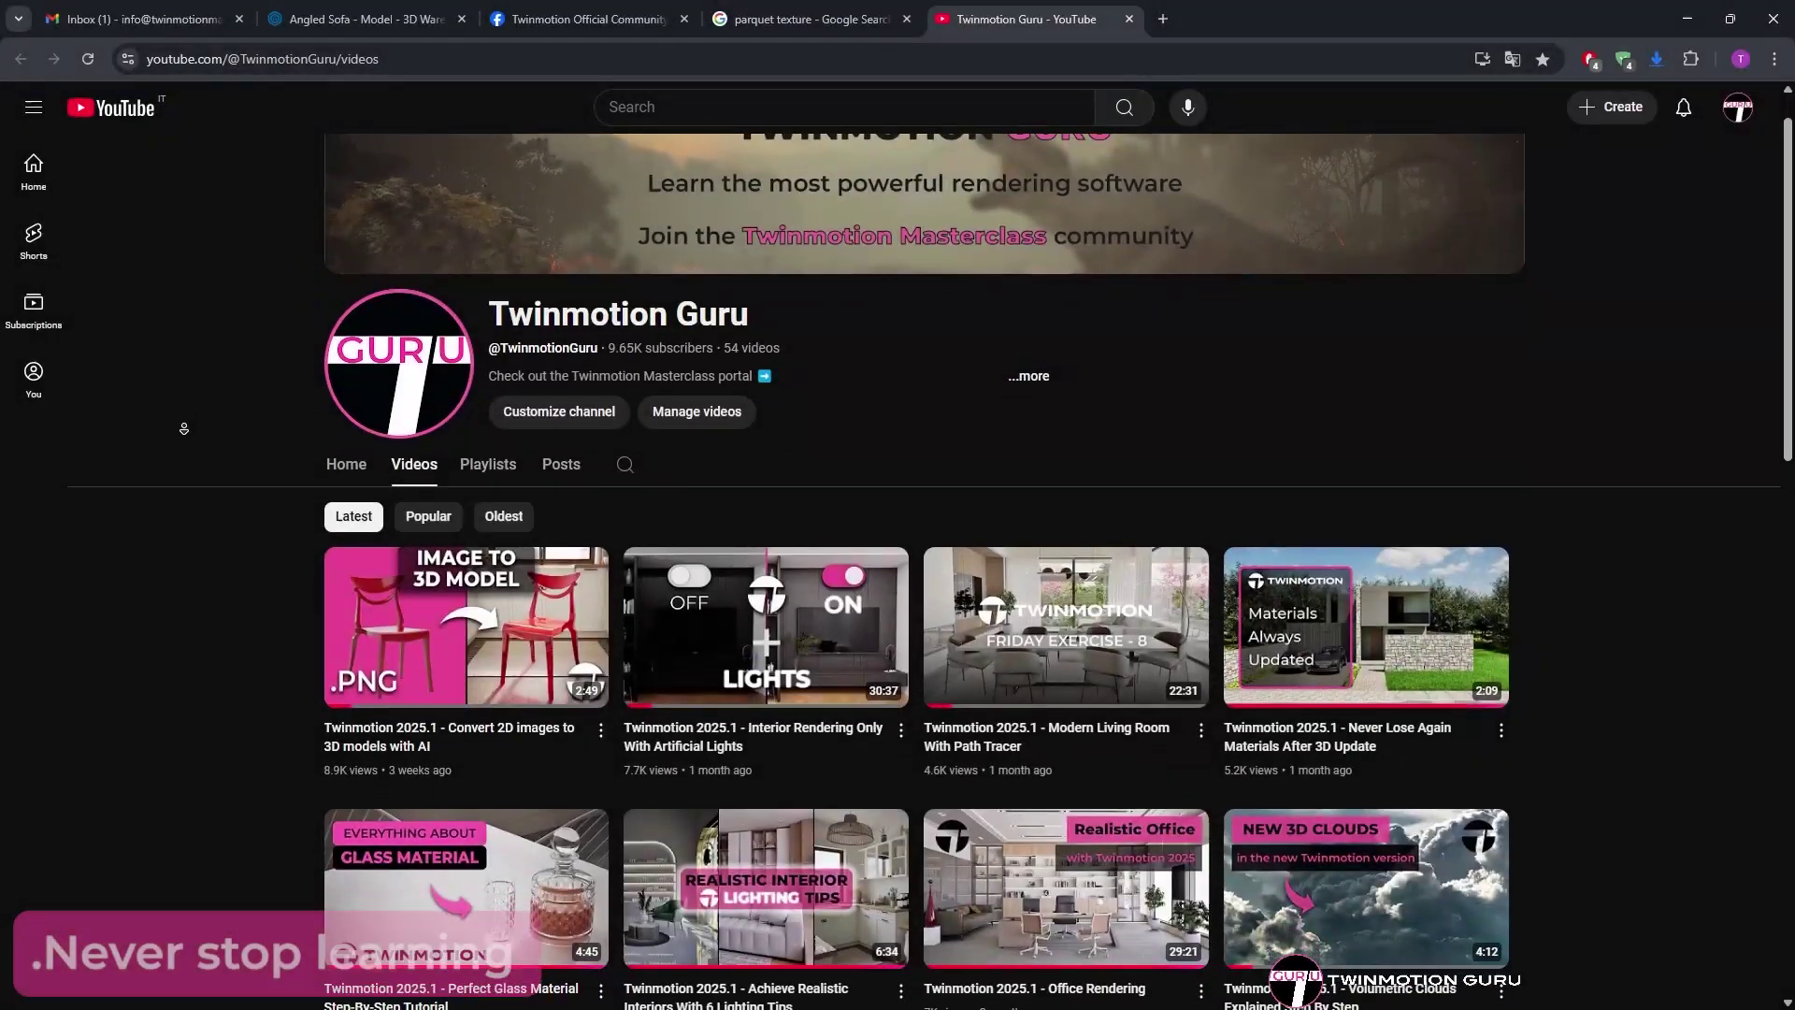
- Browse the recommended Twinmotion Guru, Twinmotion and jamzVIEW YouTube channels
scroll(184, 429, down, 4)
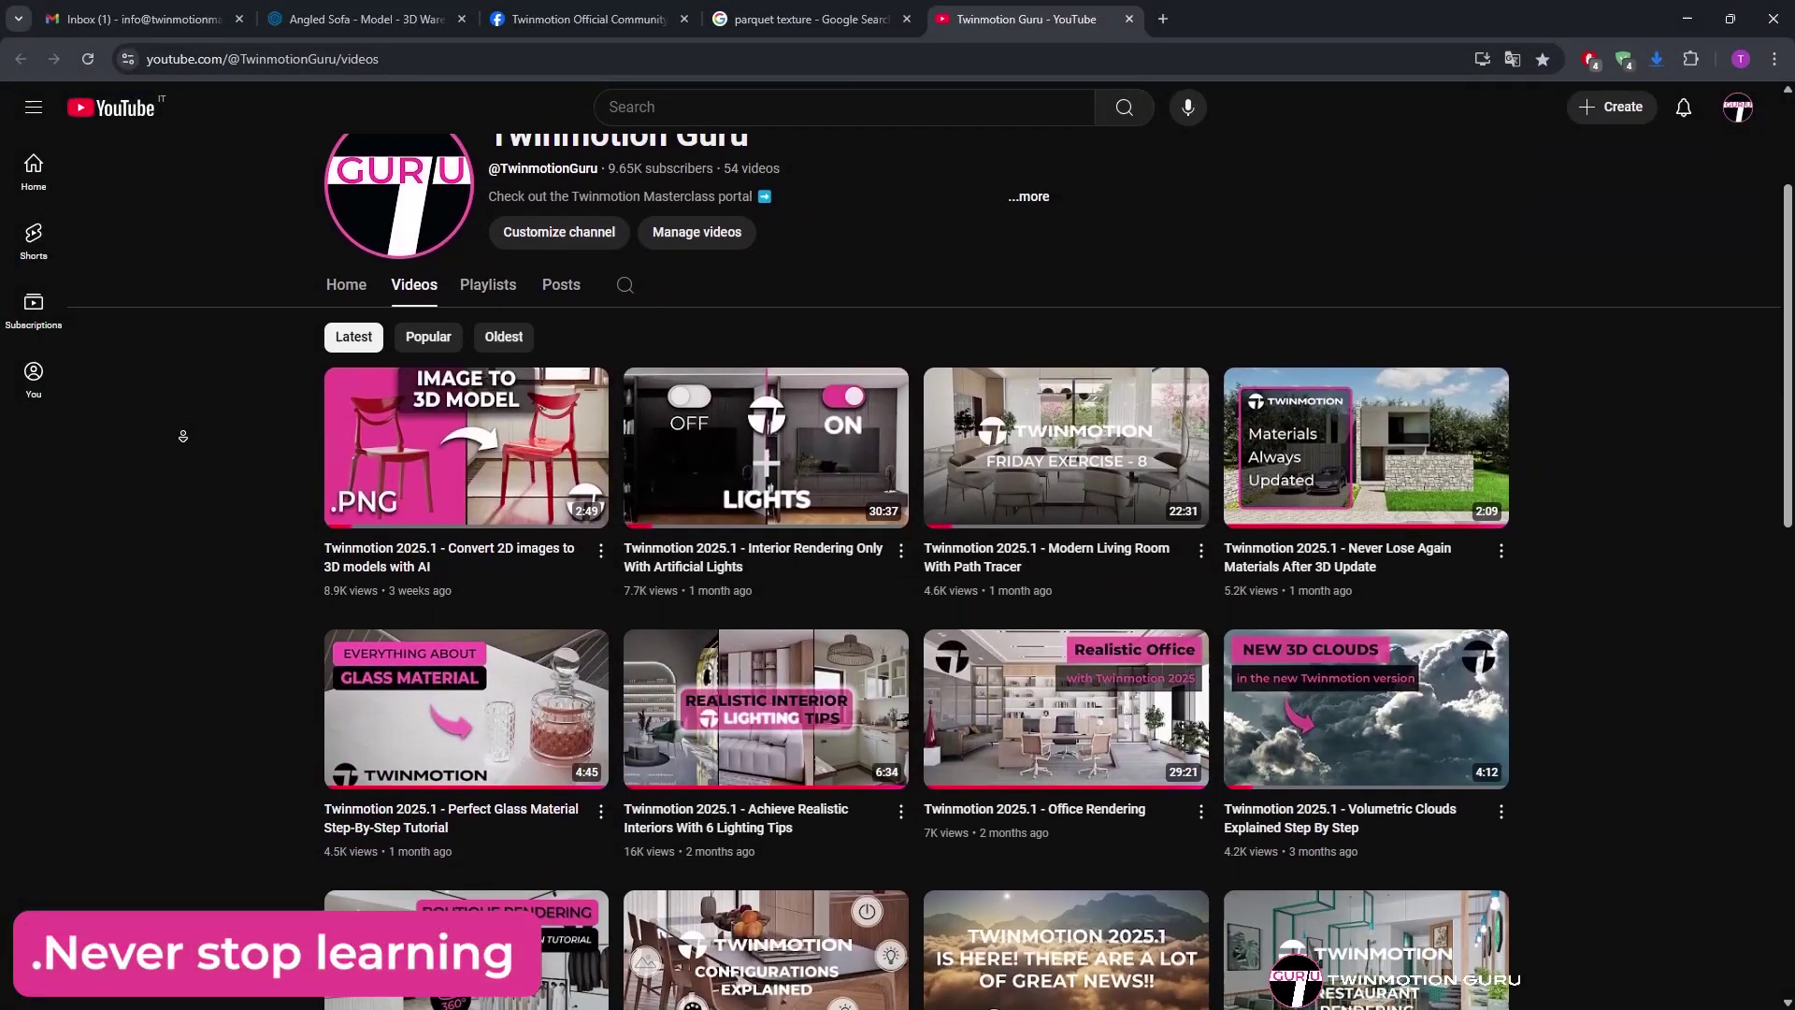
scroll(183, 436, down, 5)
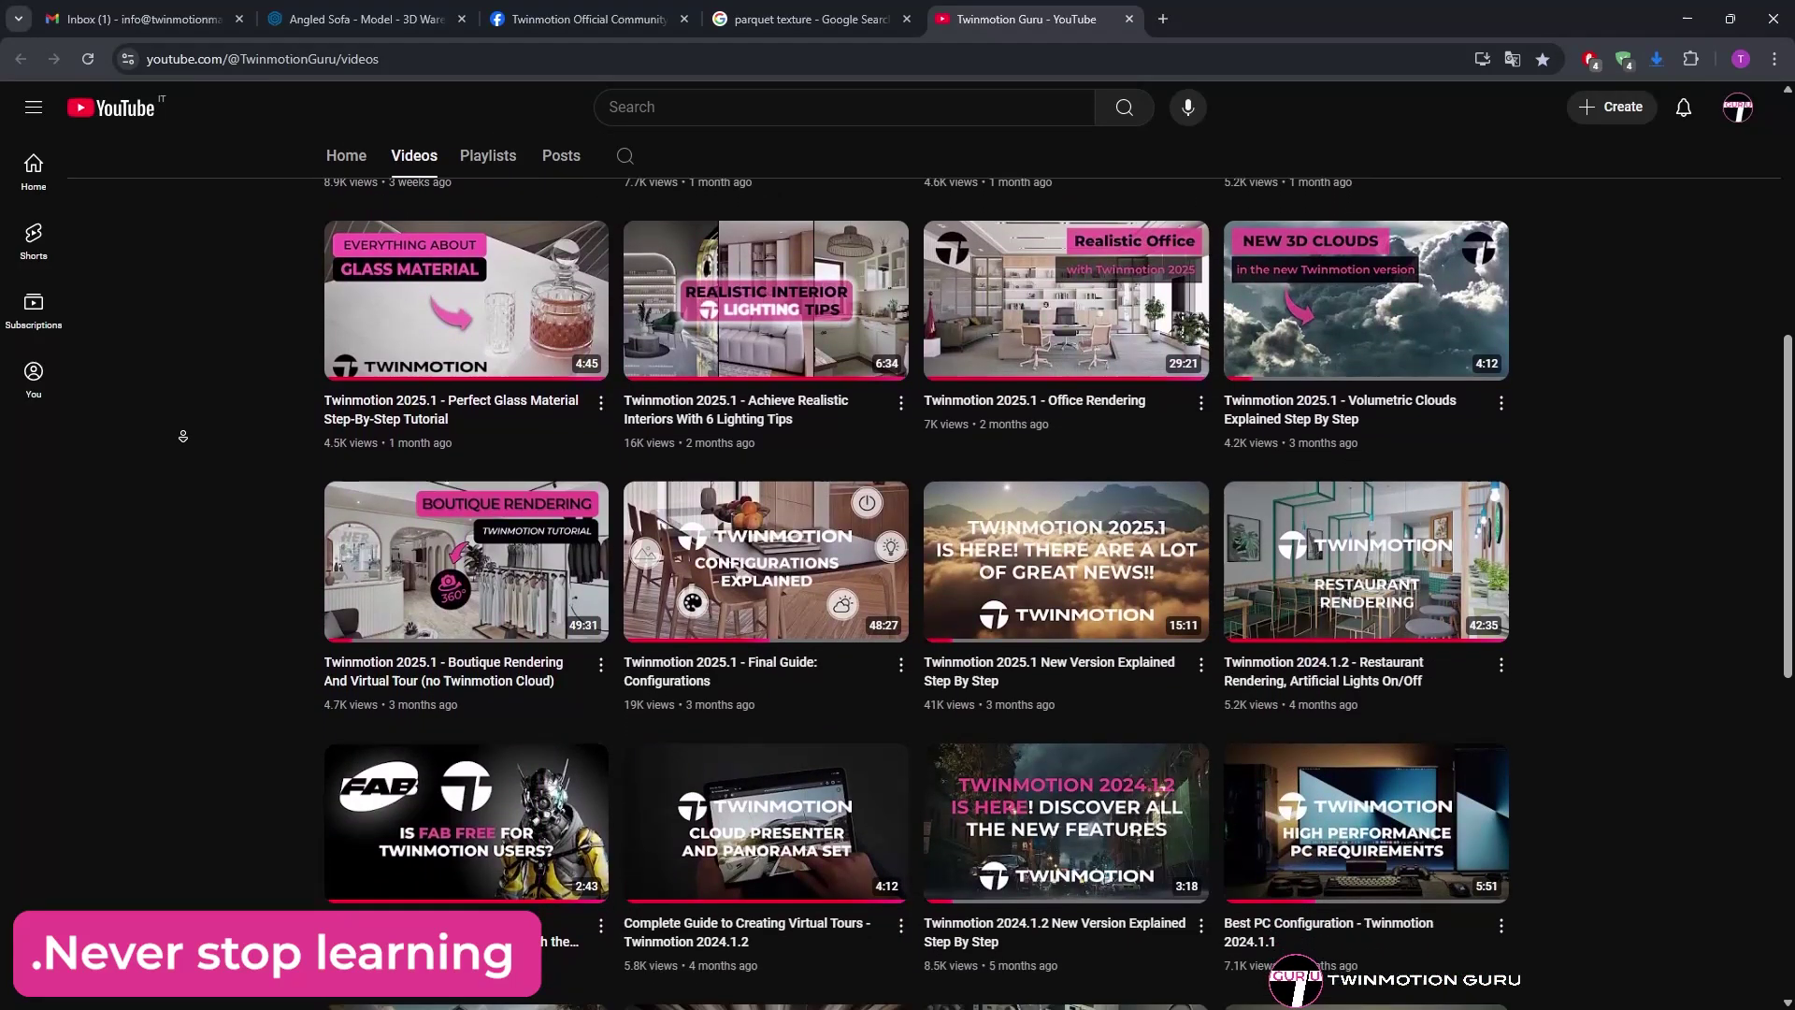
scroll(183, 440, down, 2)
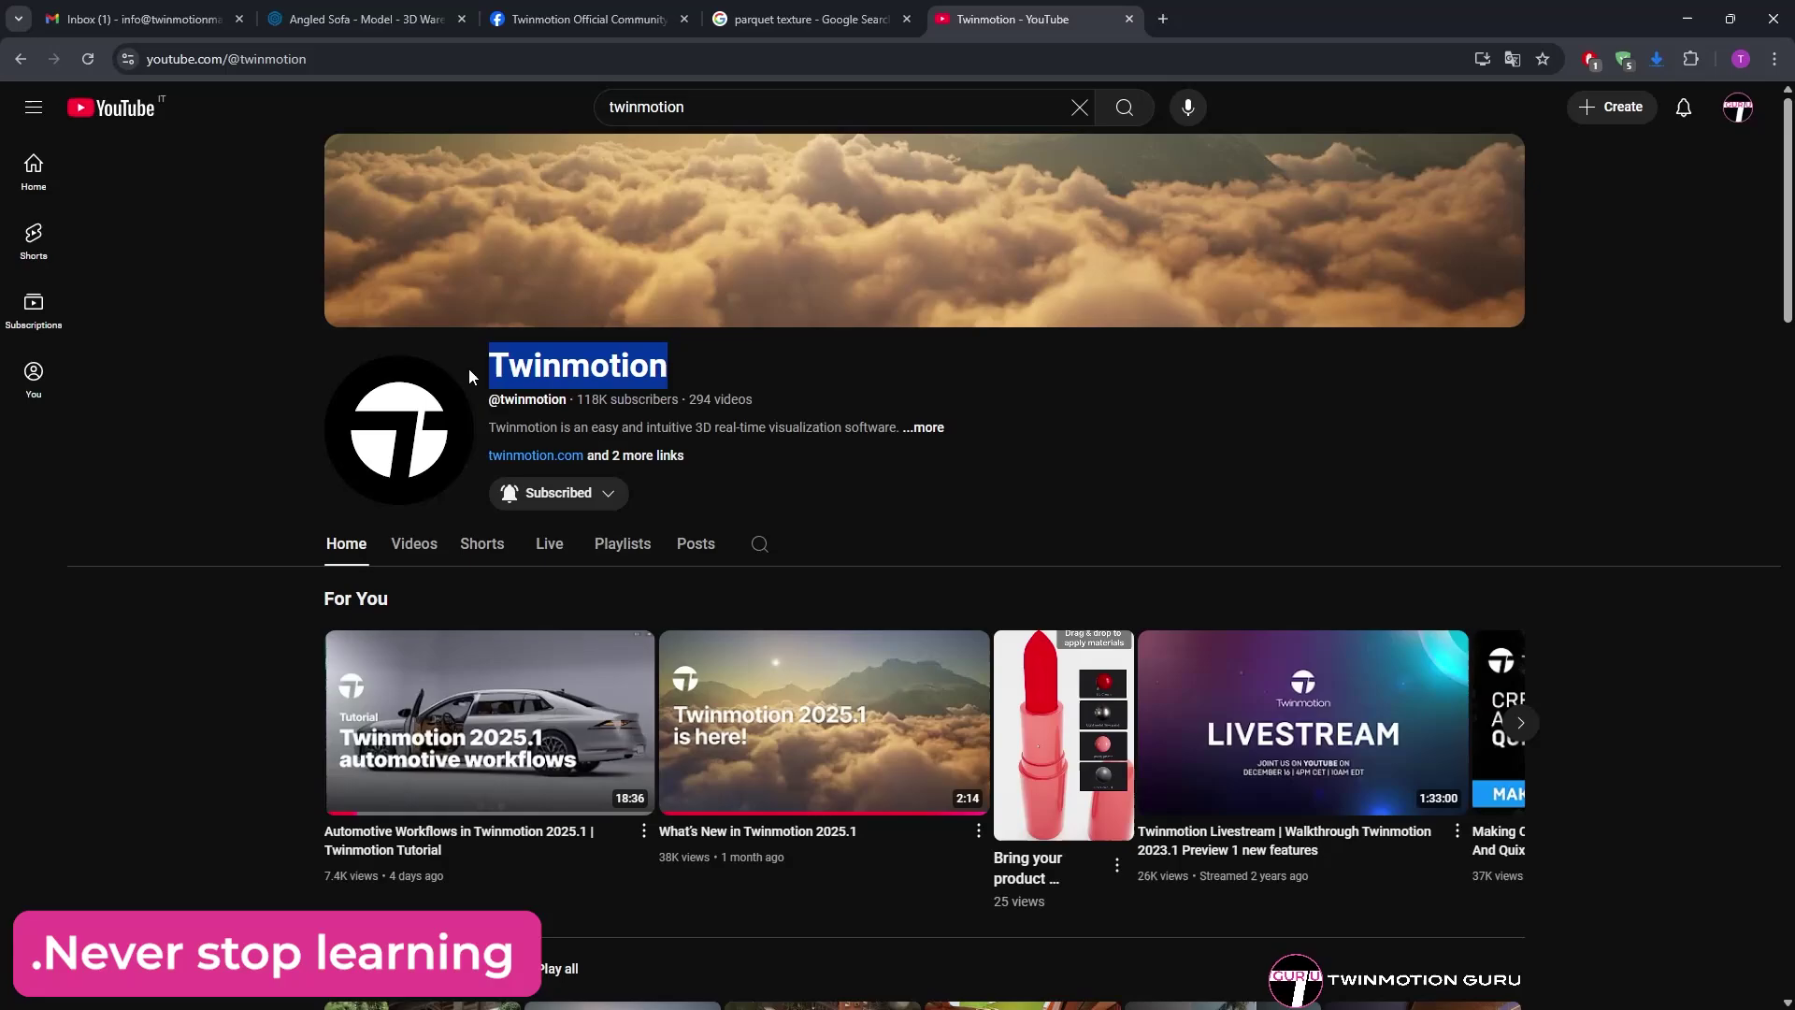
triple_click(702, 371)
click(702, 371)
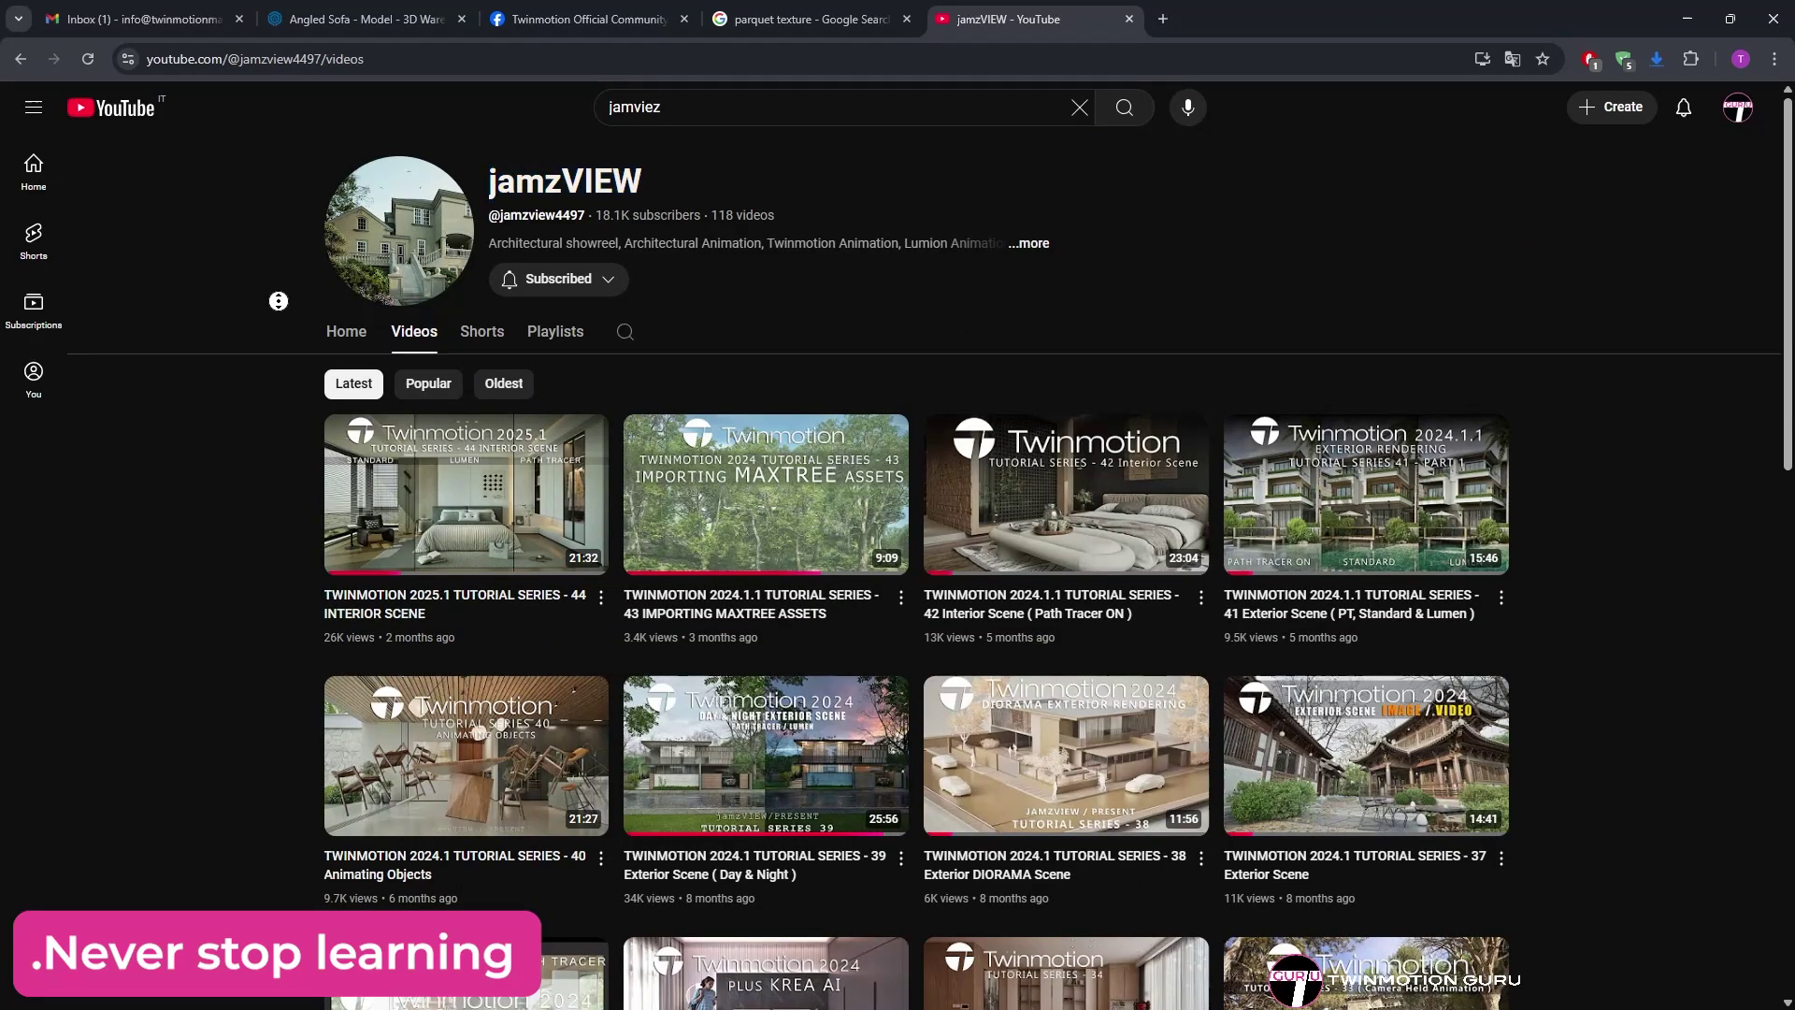
scroll(279, 300, down, 5)
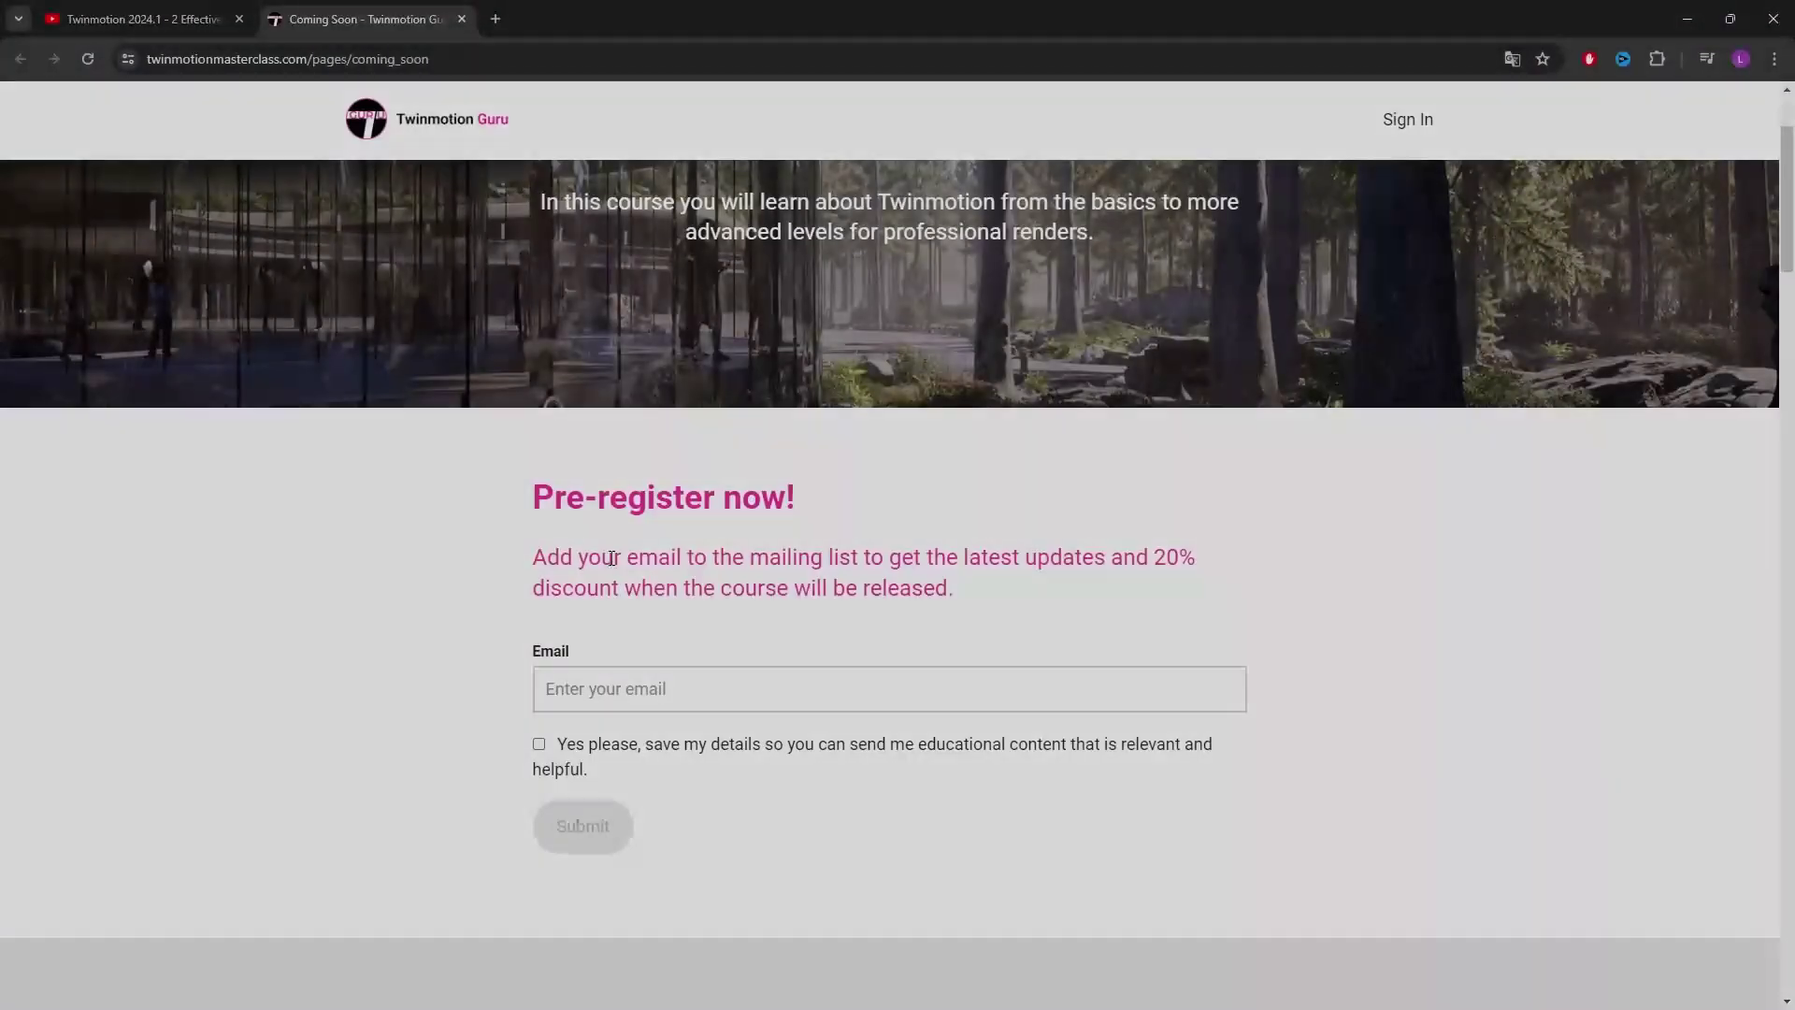
- Enter an e-mail address on the course pre-register form, tick the consent box and submit
click(645, 688)
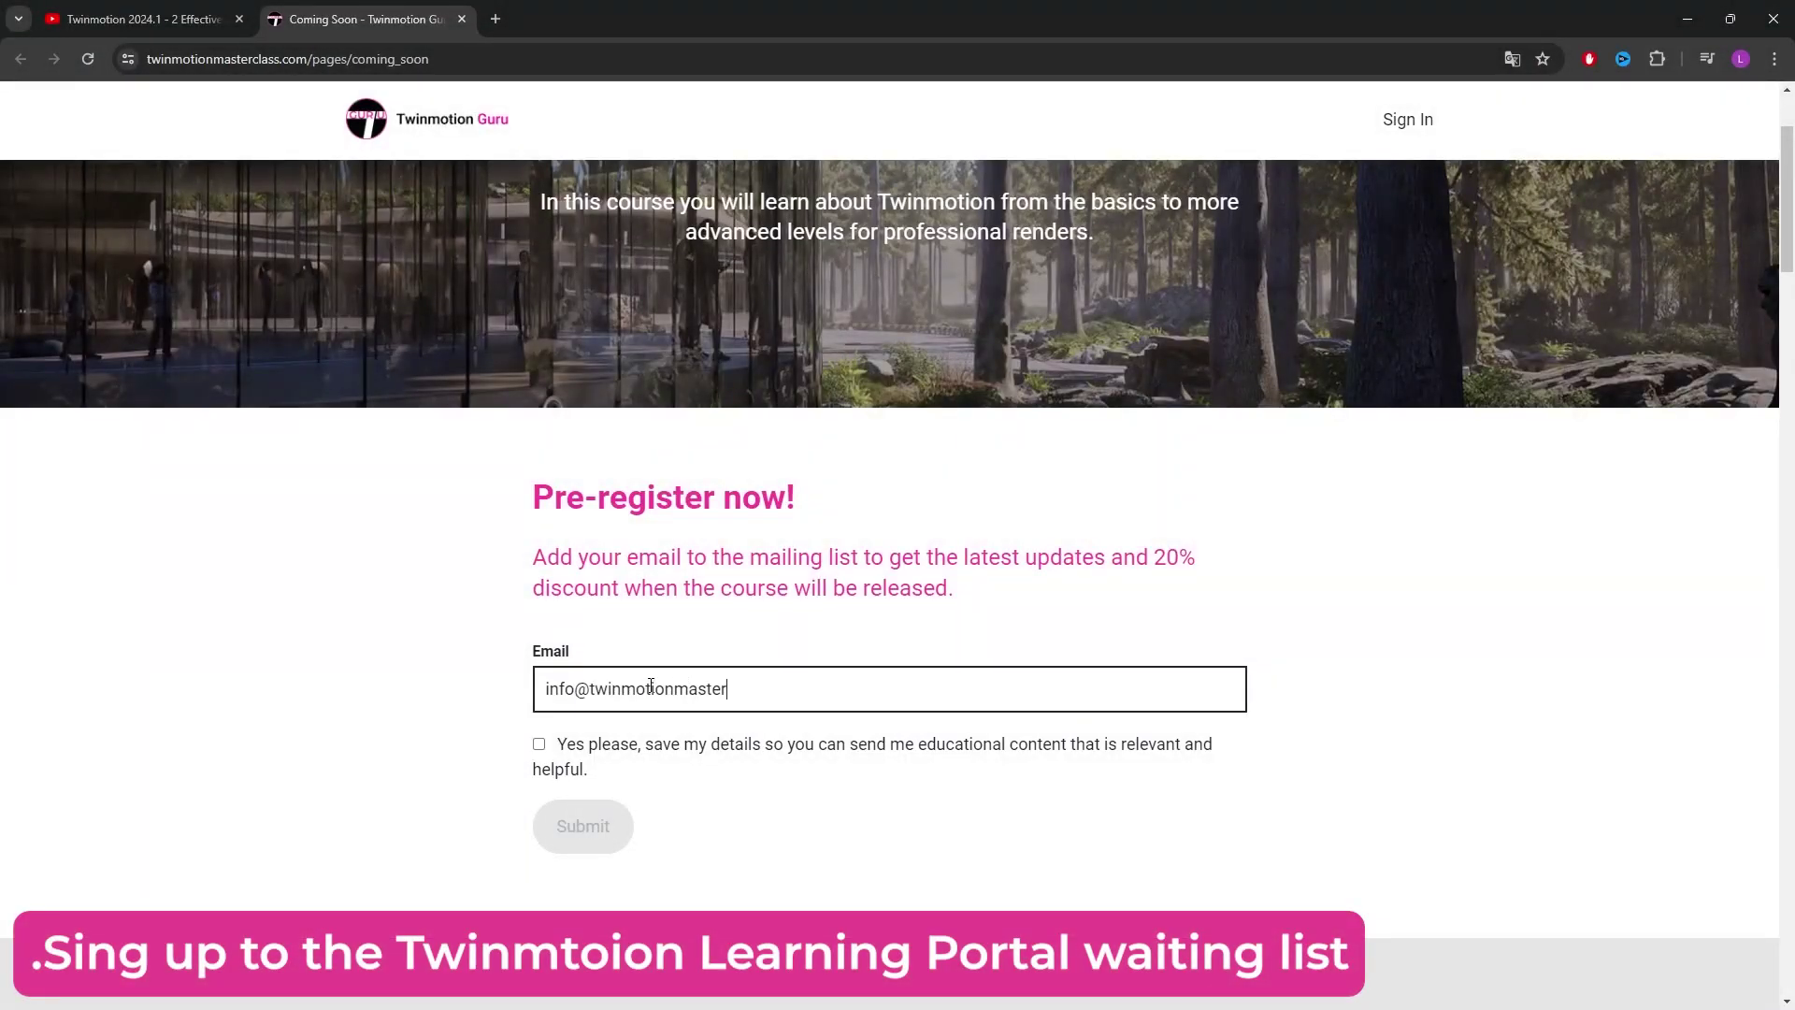
click(540, 745)
click(579, 825)
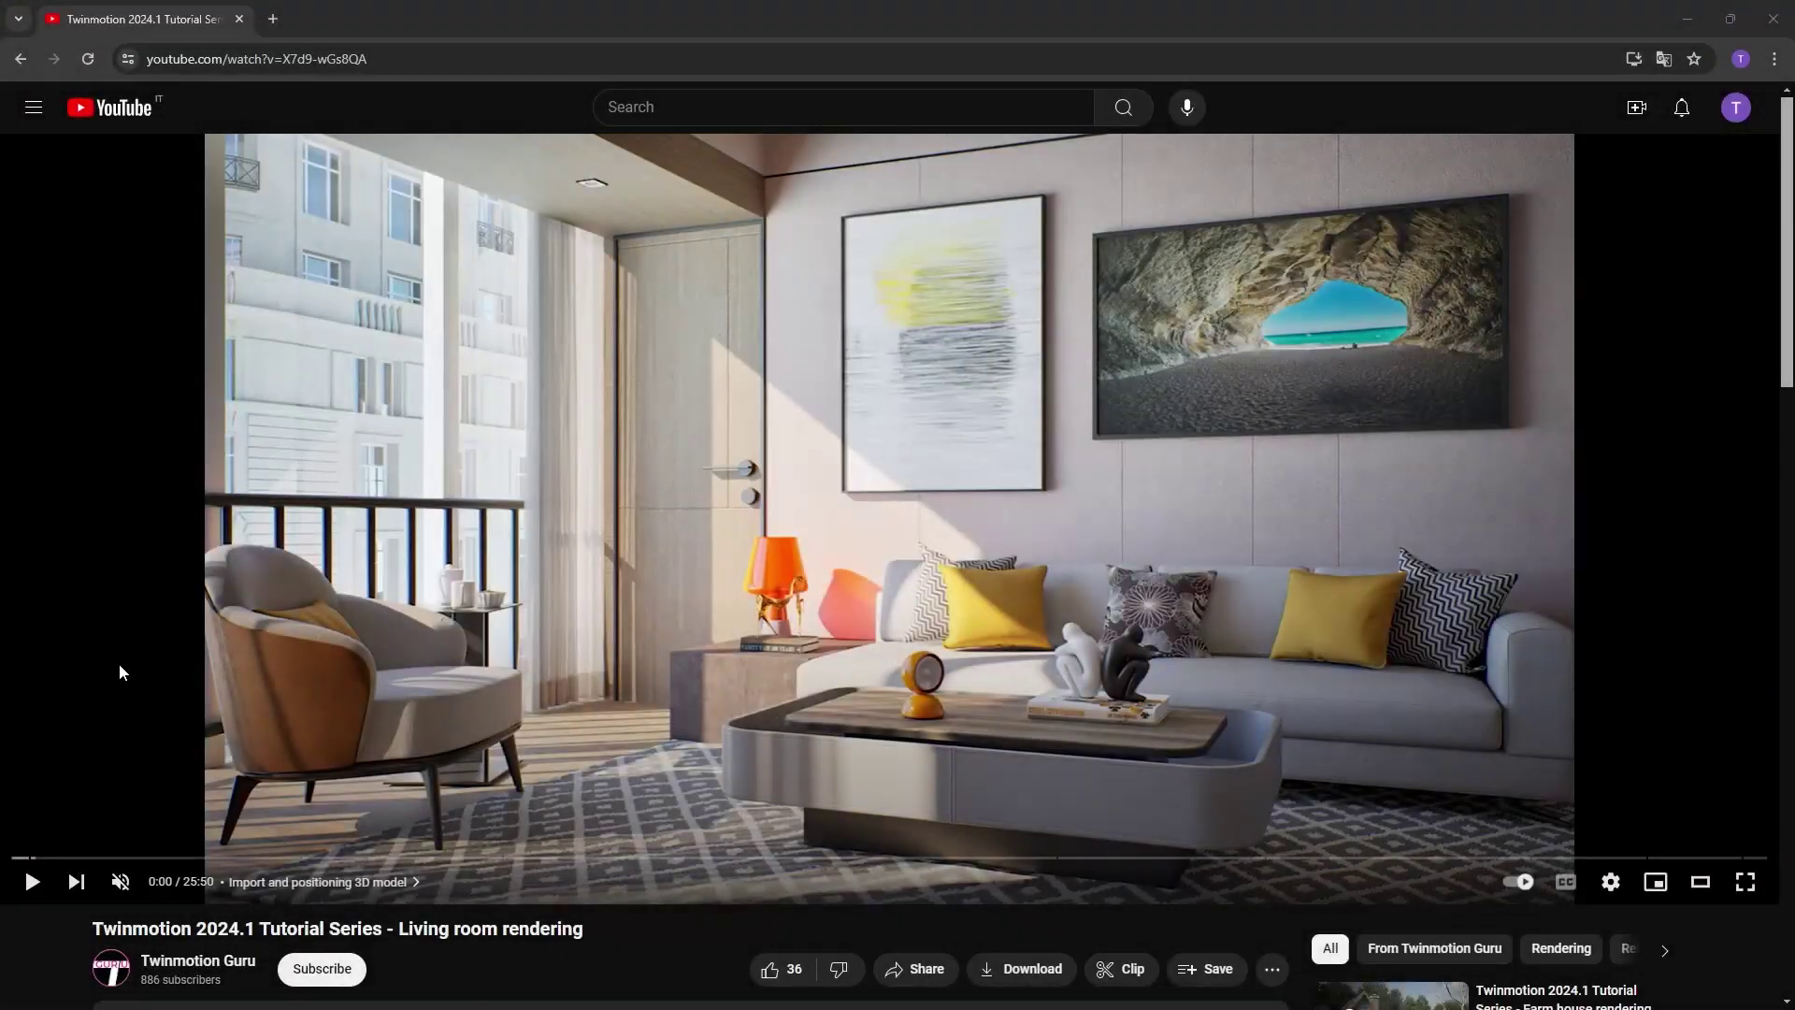
- Subscribe to Twinmotion Guru with All notifications, then start a comment on the living-room rendering video
scroll(120, 671, down, 3)
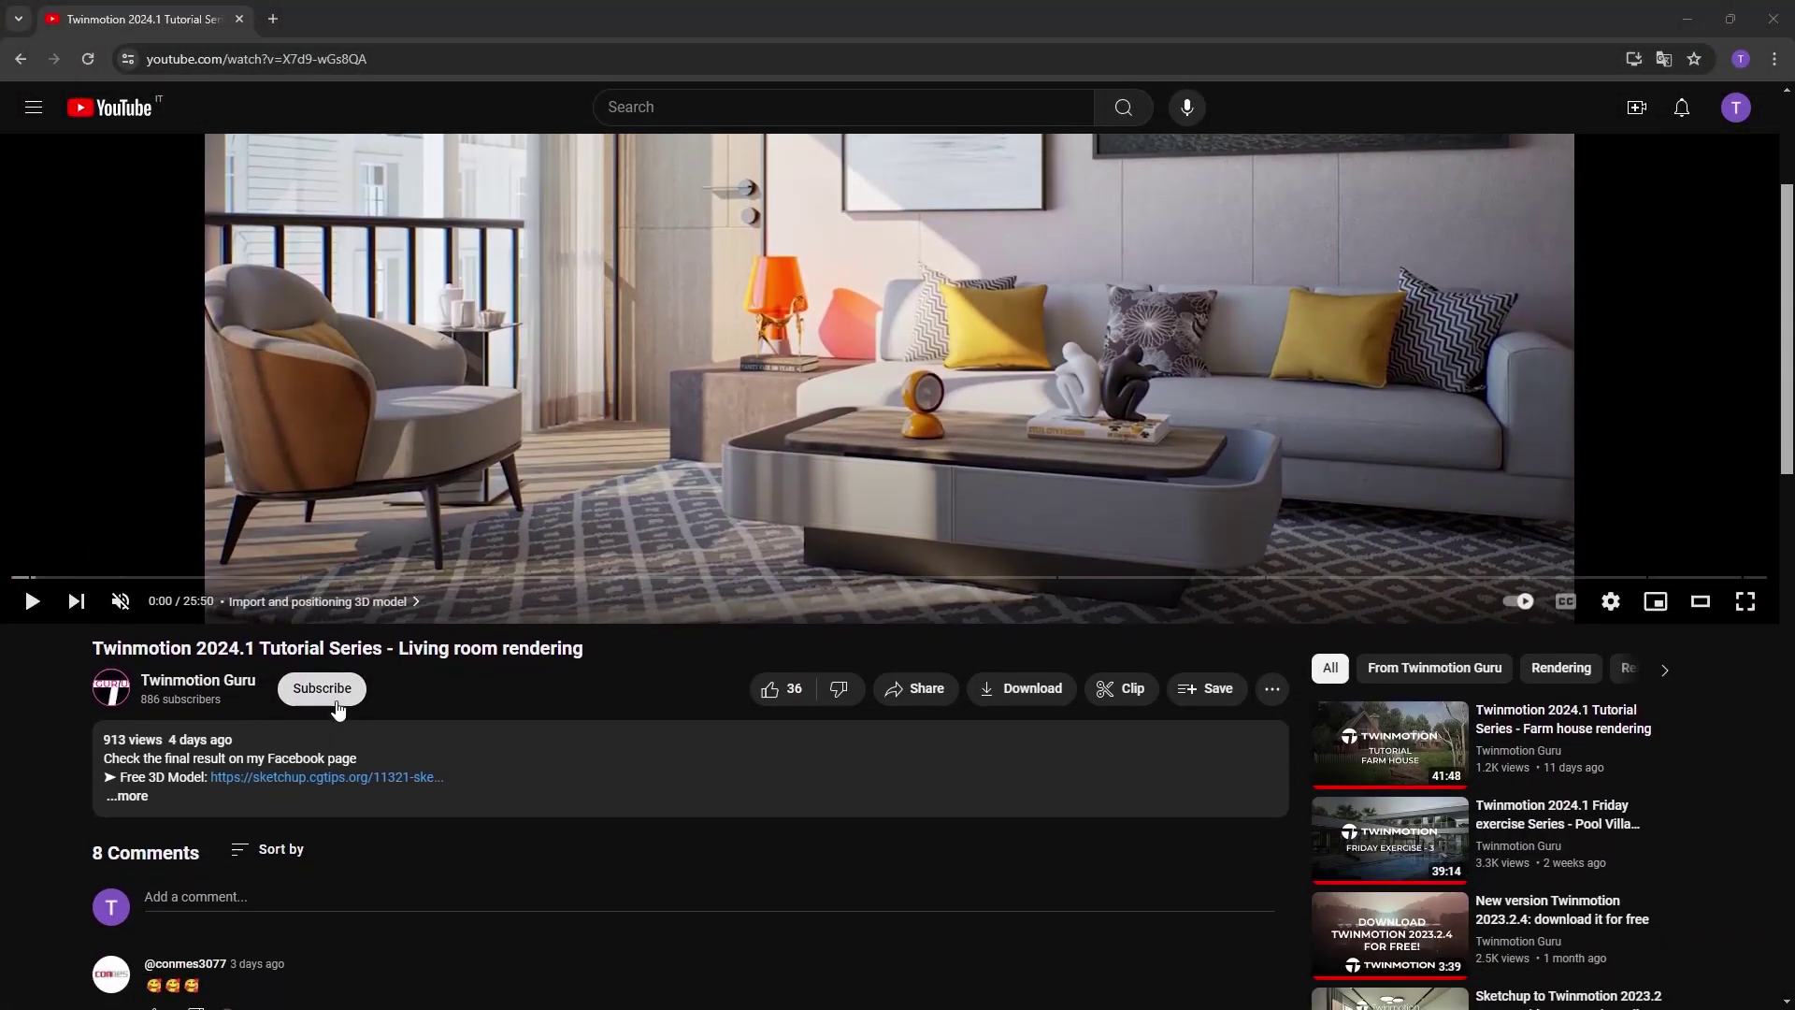
click(337, 703)
click(385, 699)
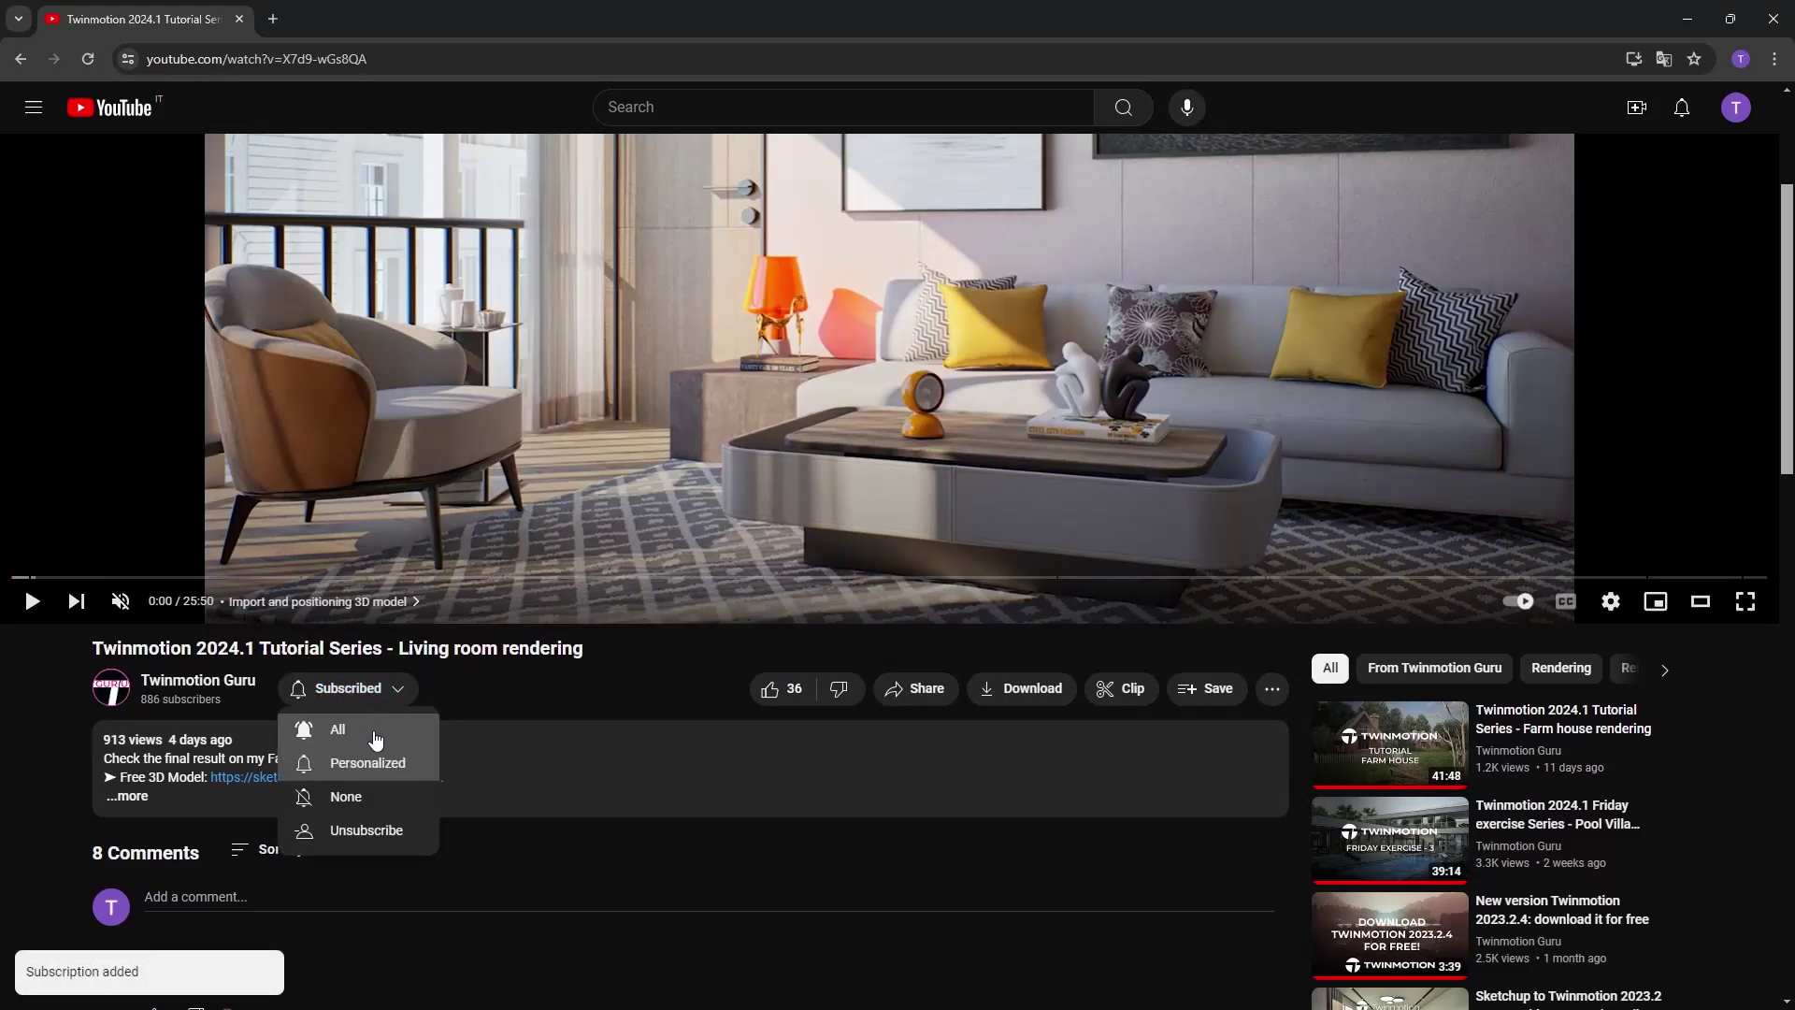
click(376, 738)
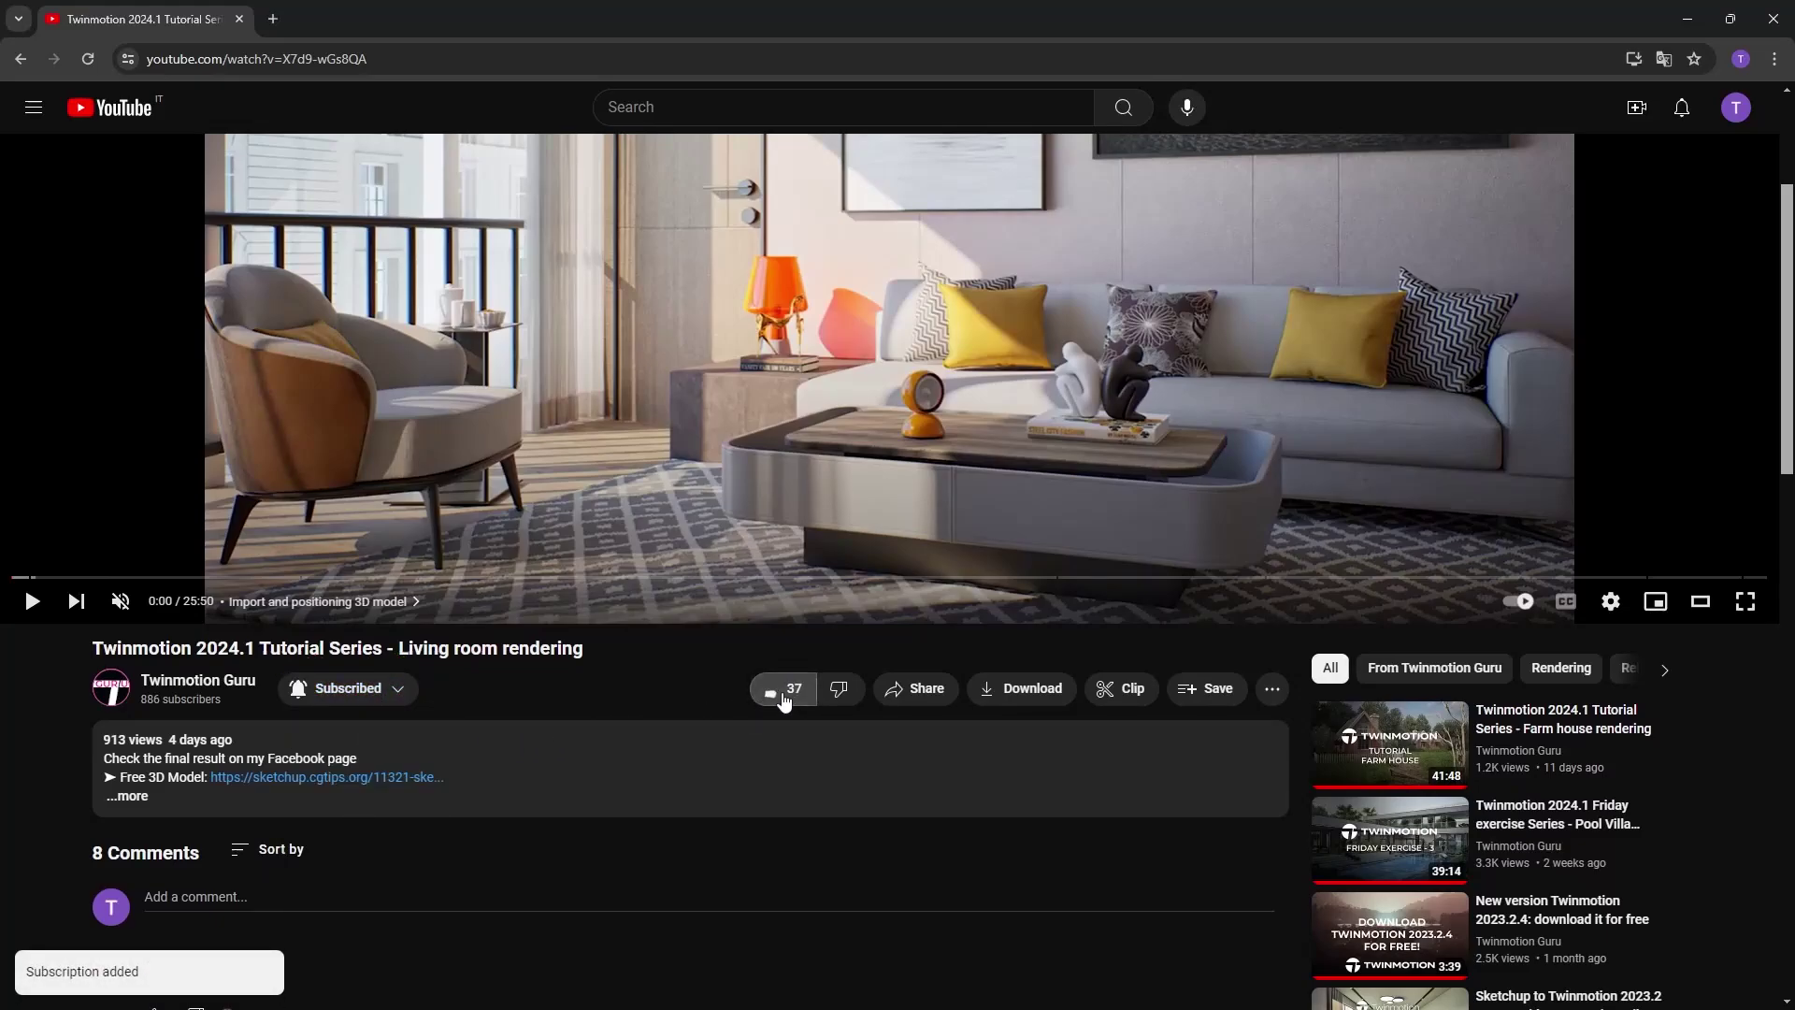
scroll(535, 701, down, 3)
click(241, 619)
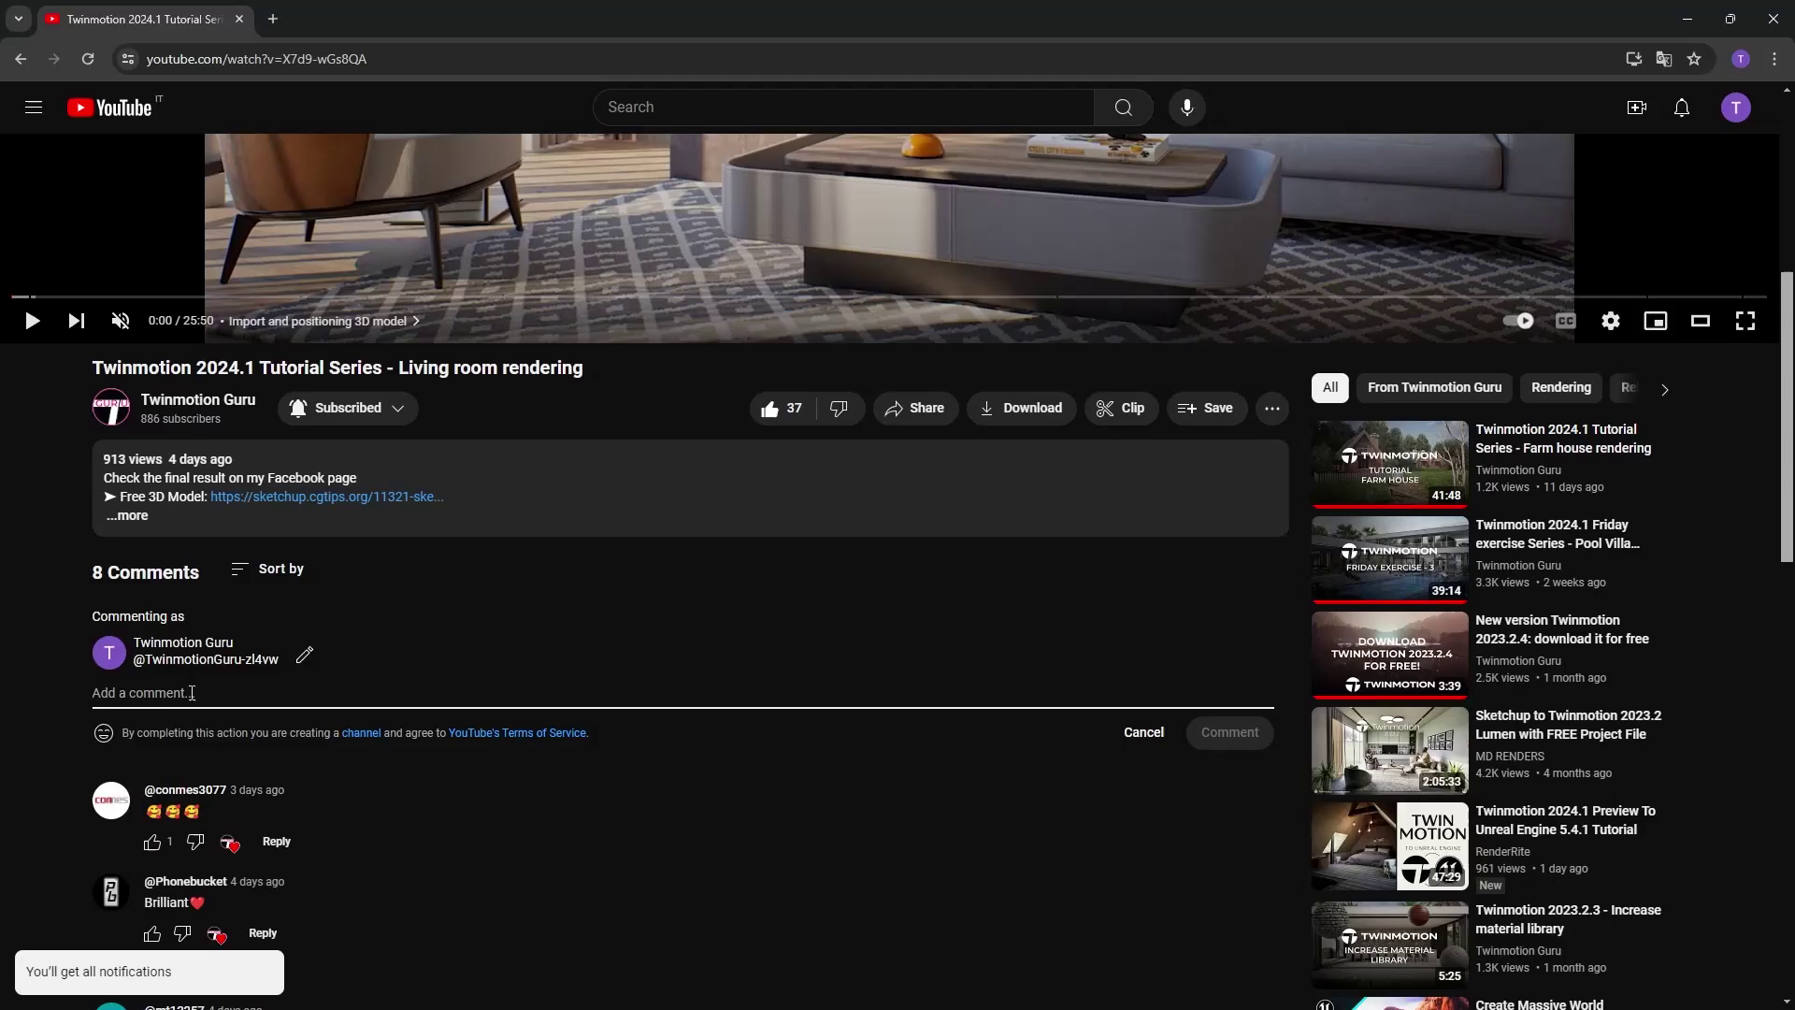